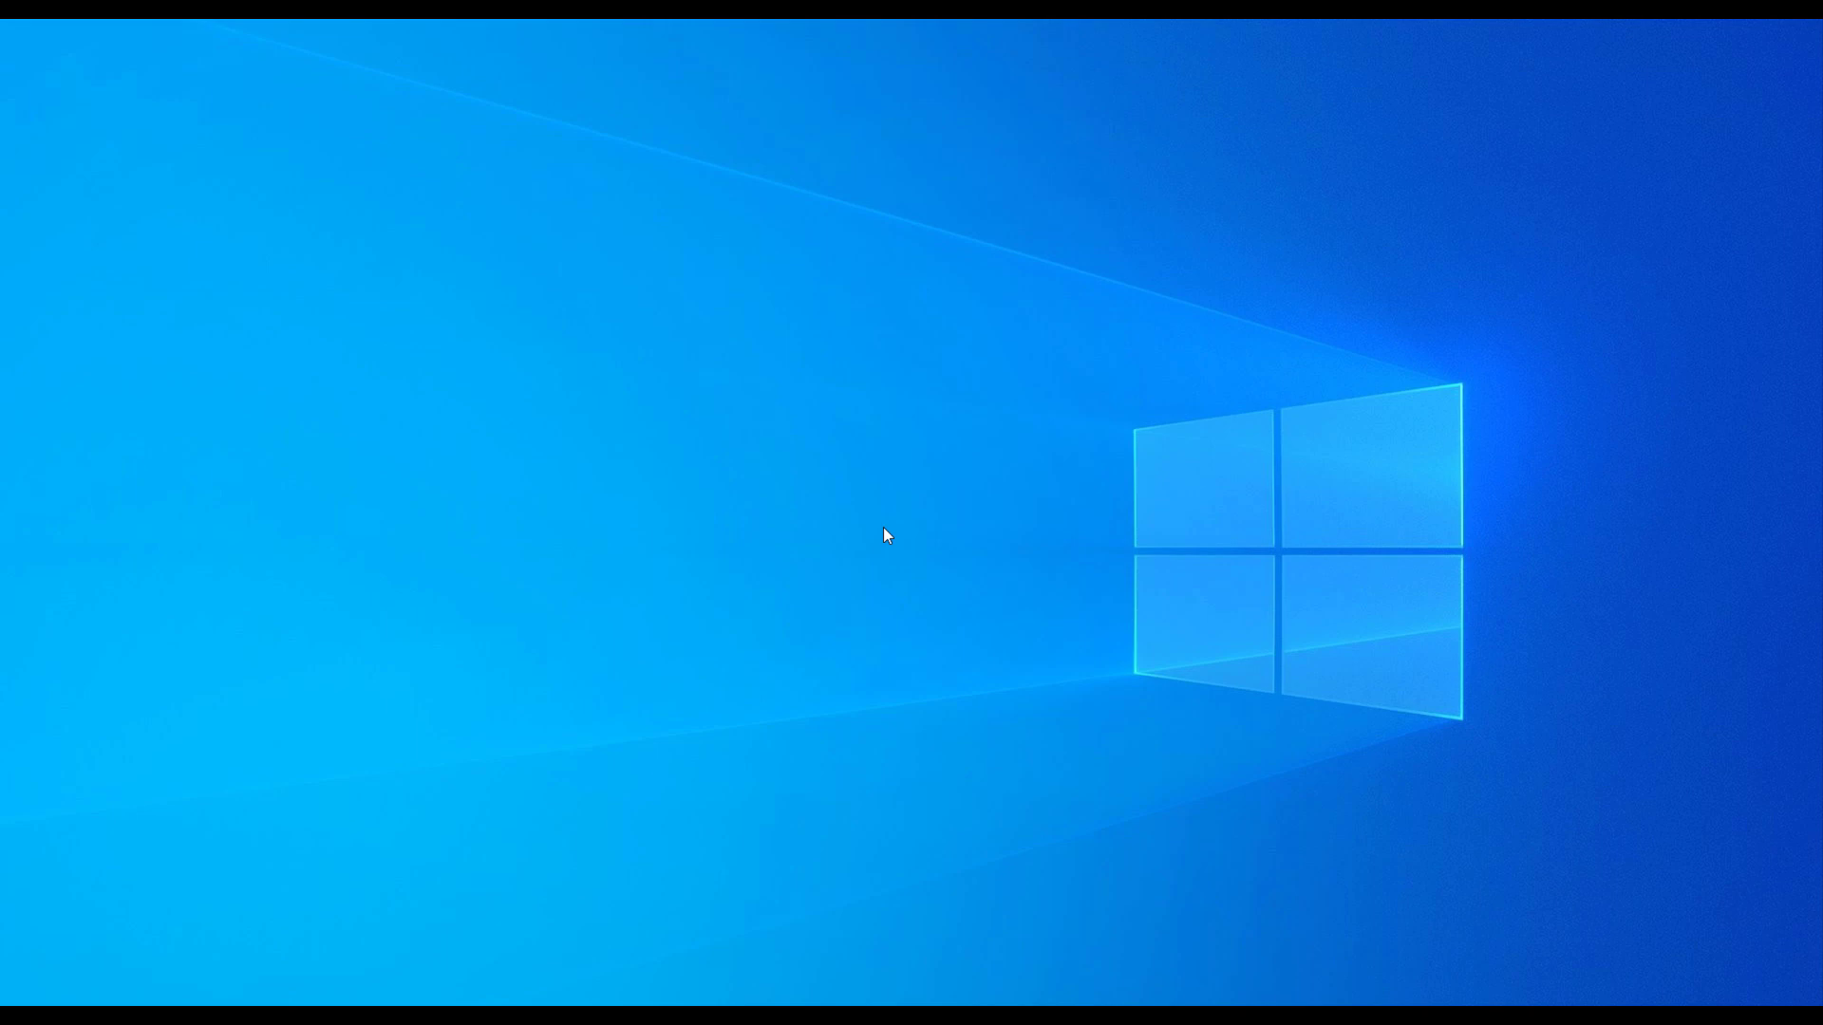
- Launch Excel by running 'excel' from the Windows Run dialog
key("super+r")
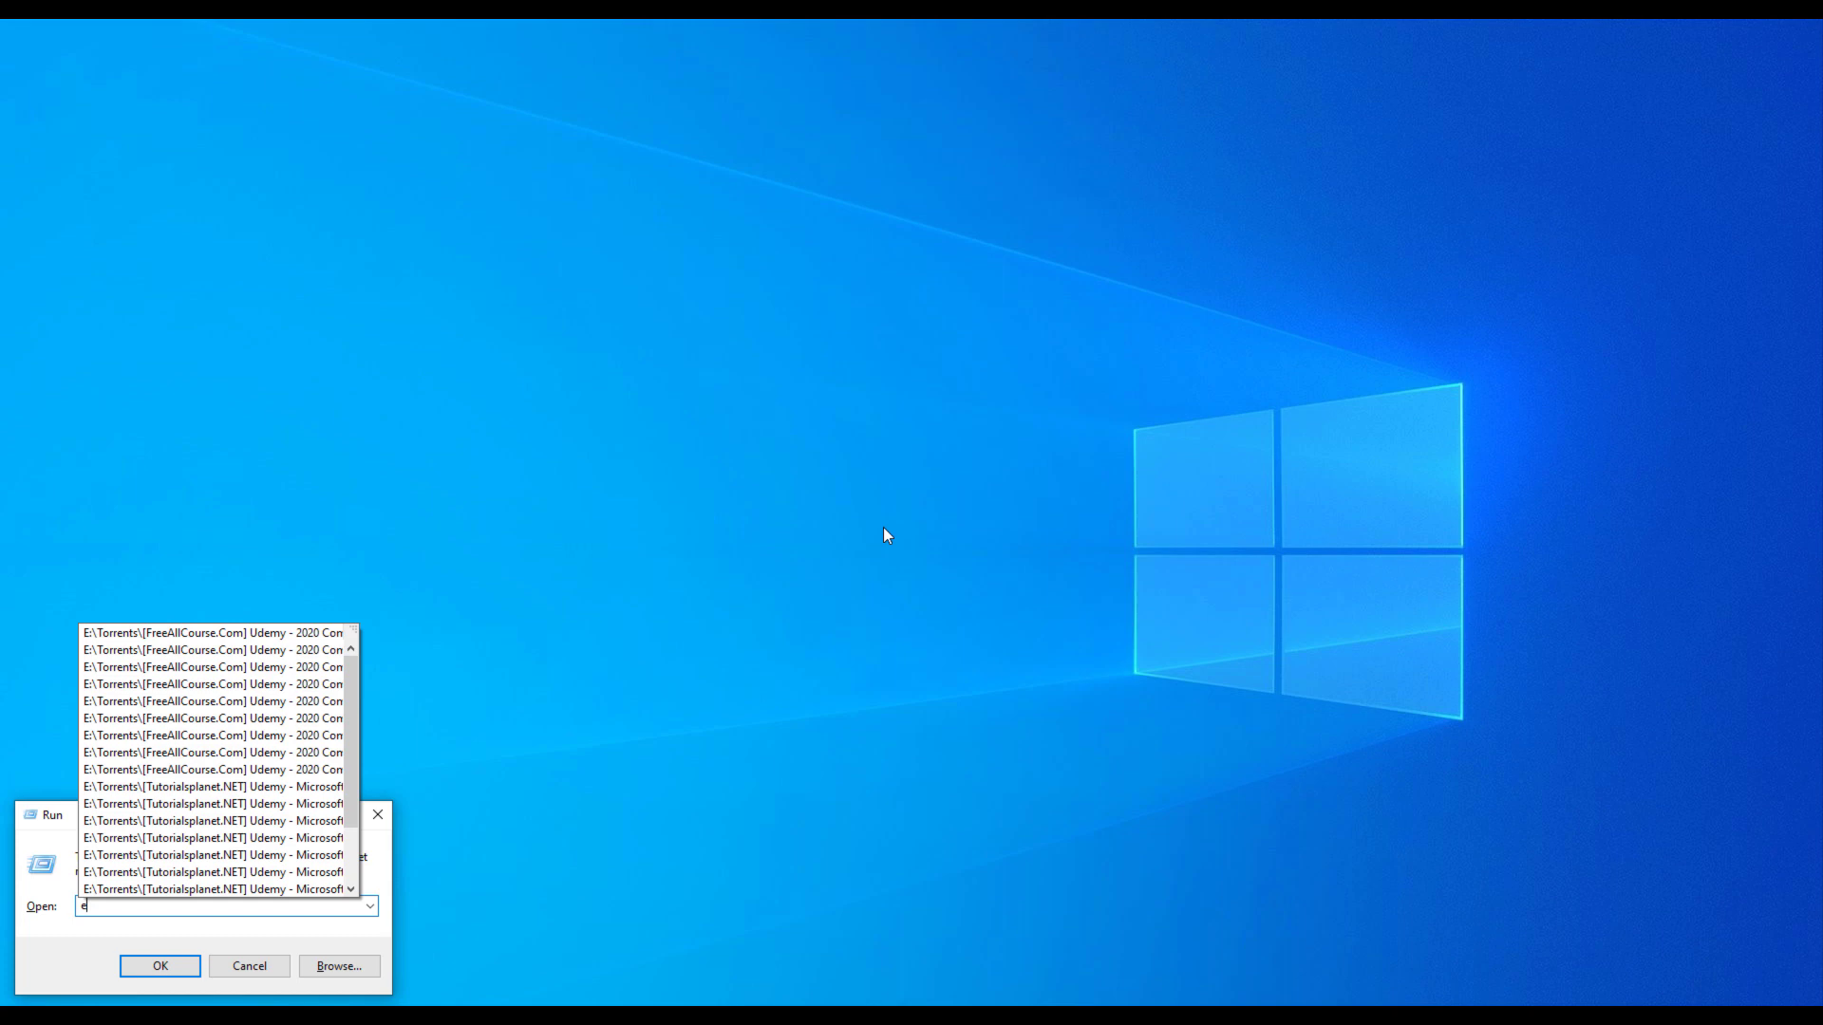
type("excel")
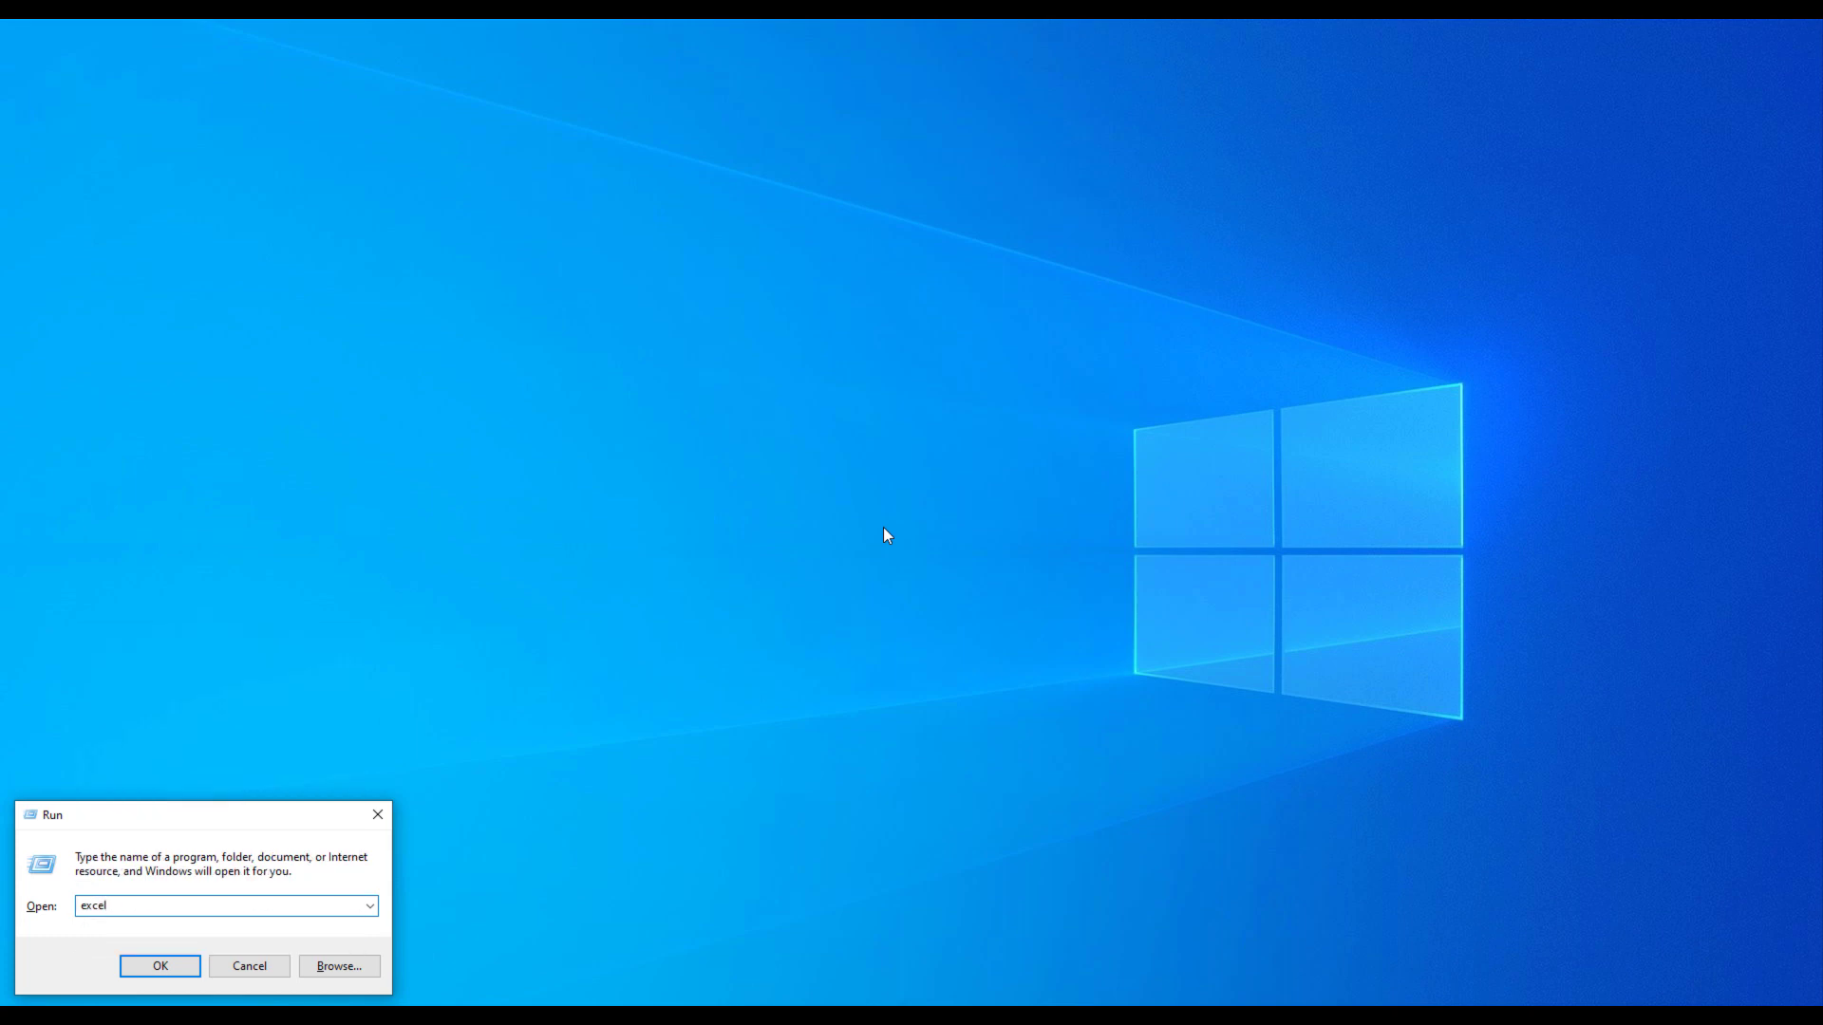
key("Return")
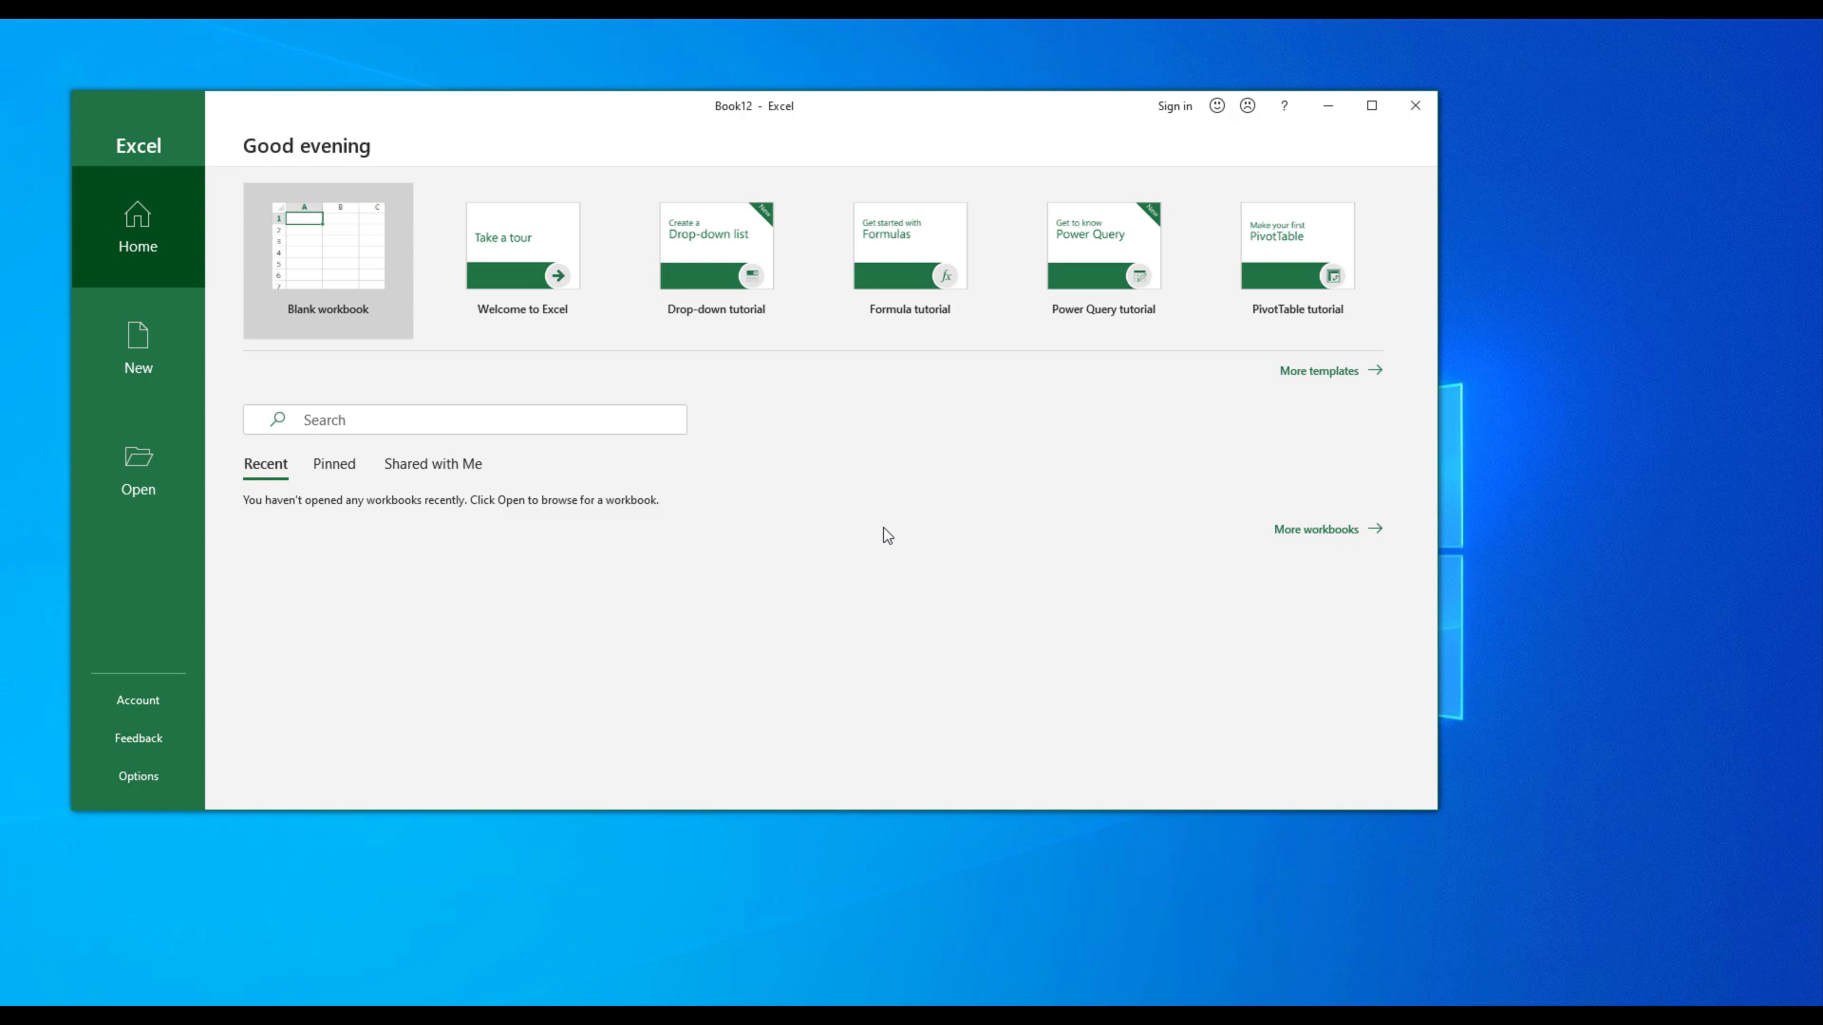
- Start a blank workbook and enter Monday and Tuesday in E8:E9
left_click(333, 277)
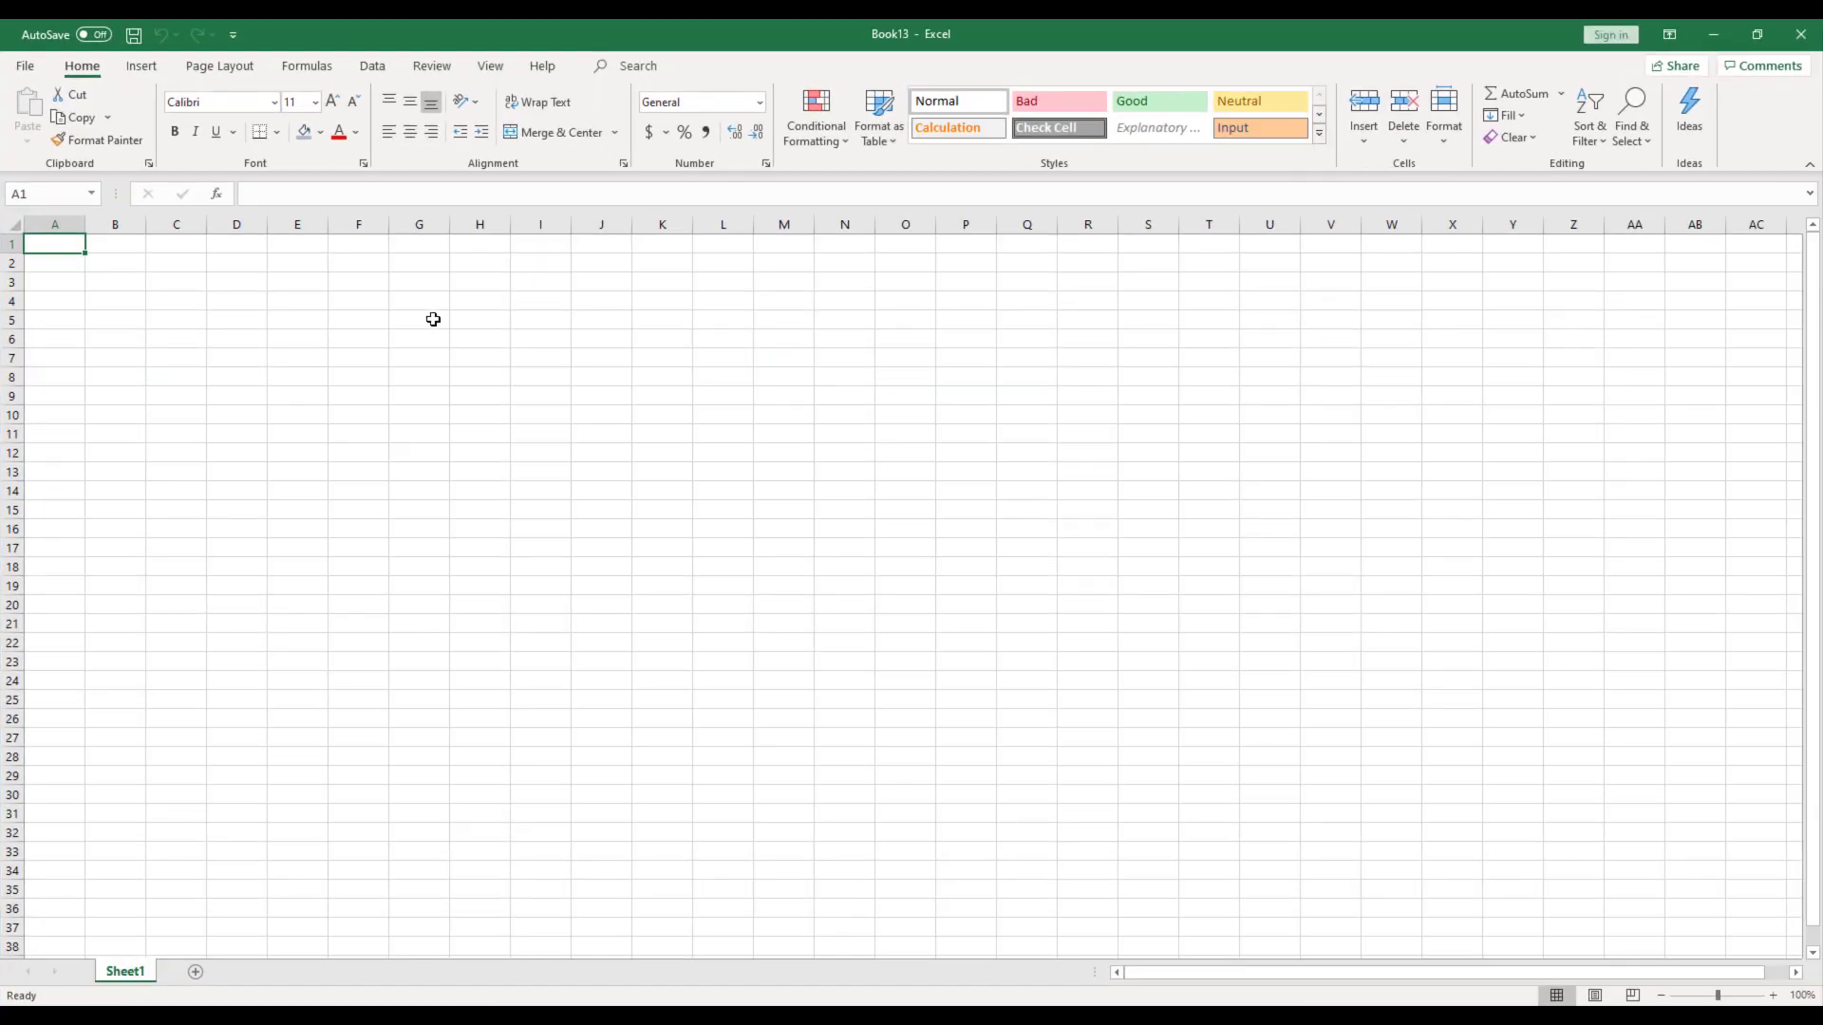
left_click(302, 375)
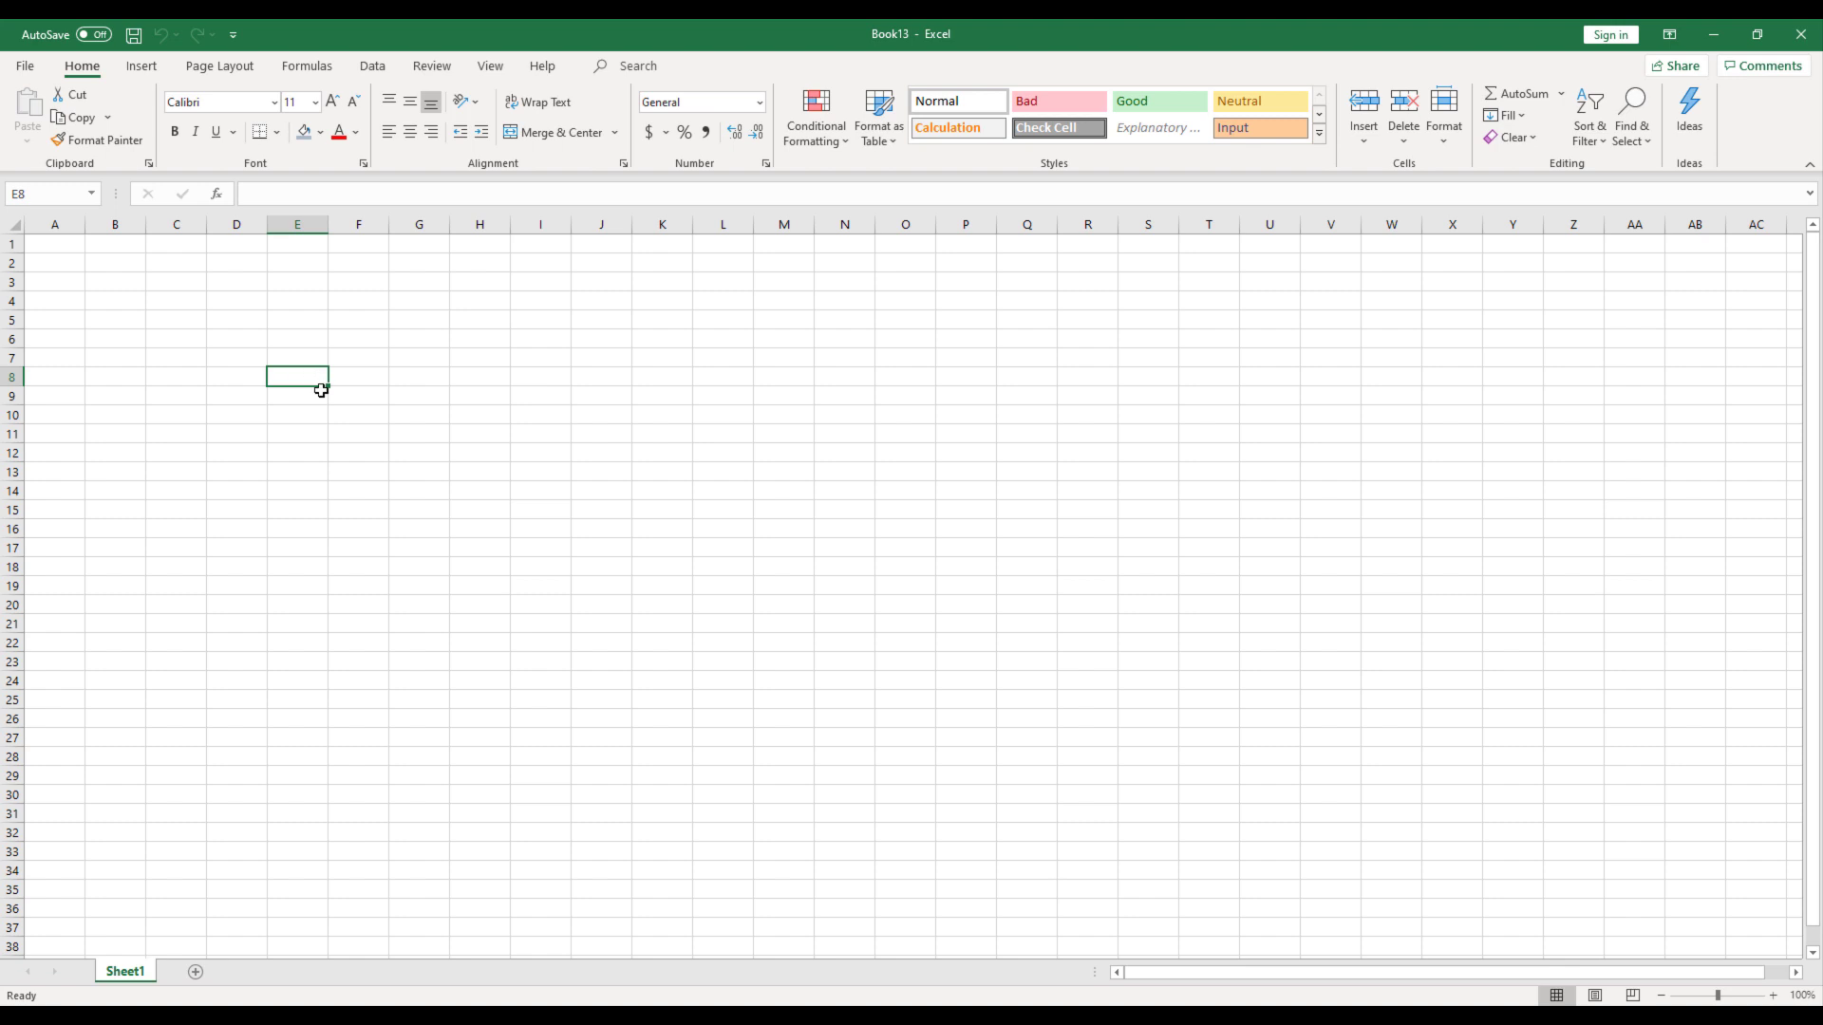
type("Monday")
key("Return")
type("T")
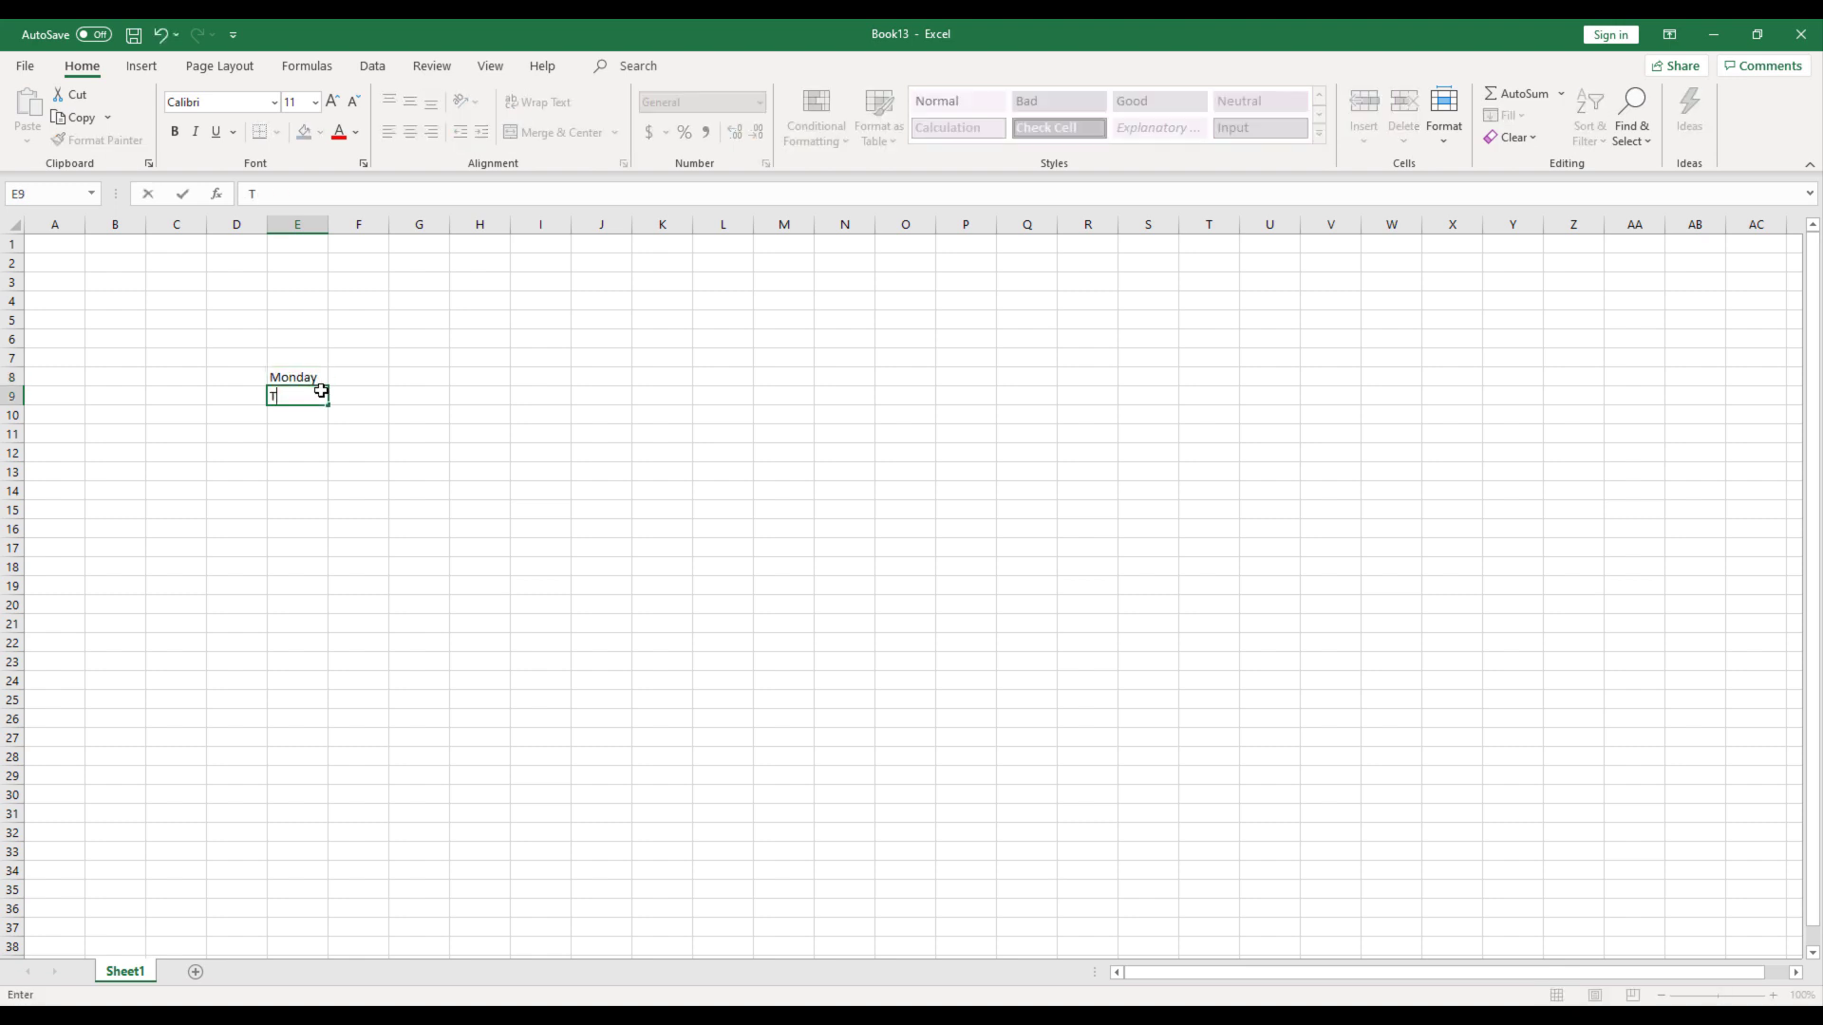
type("uesday")
key("Return")
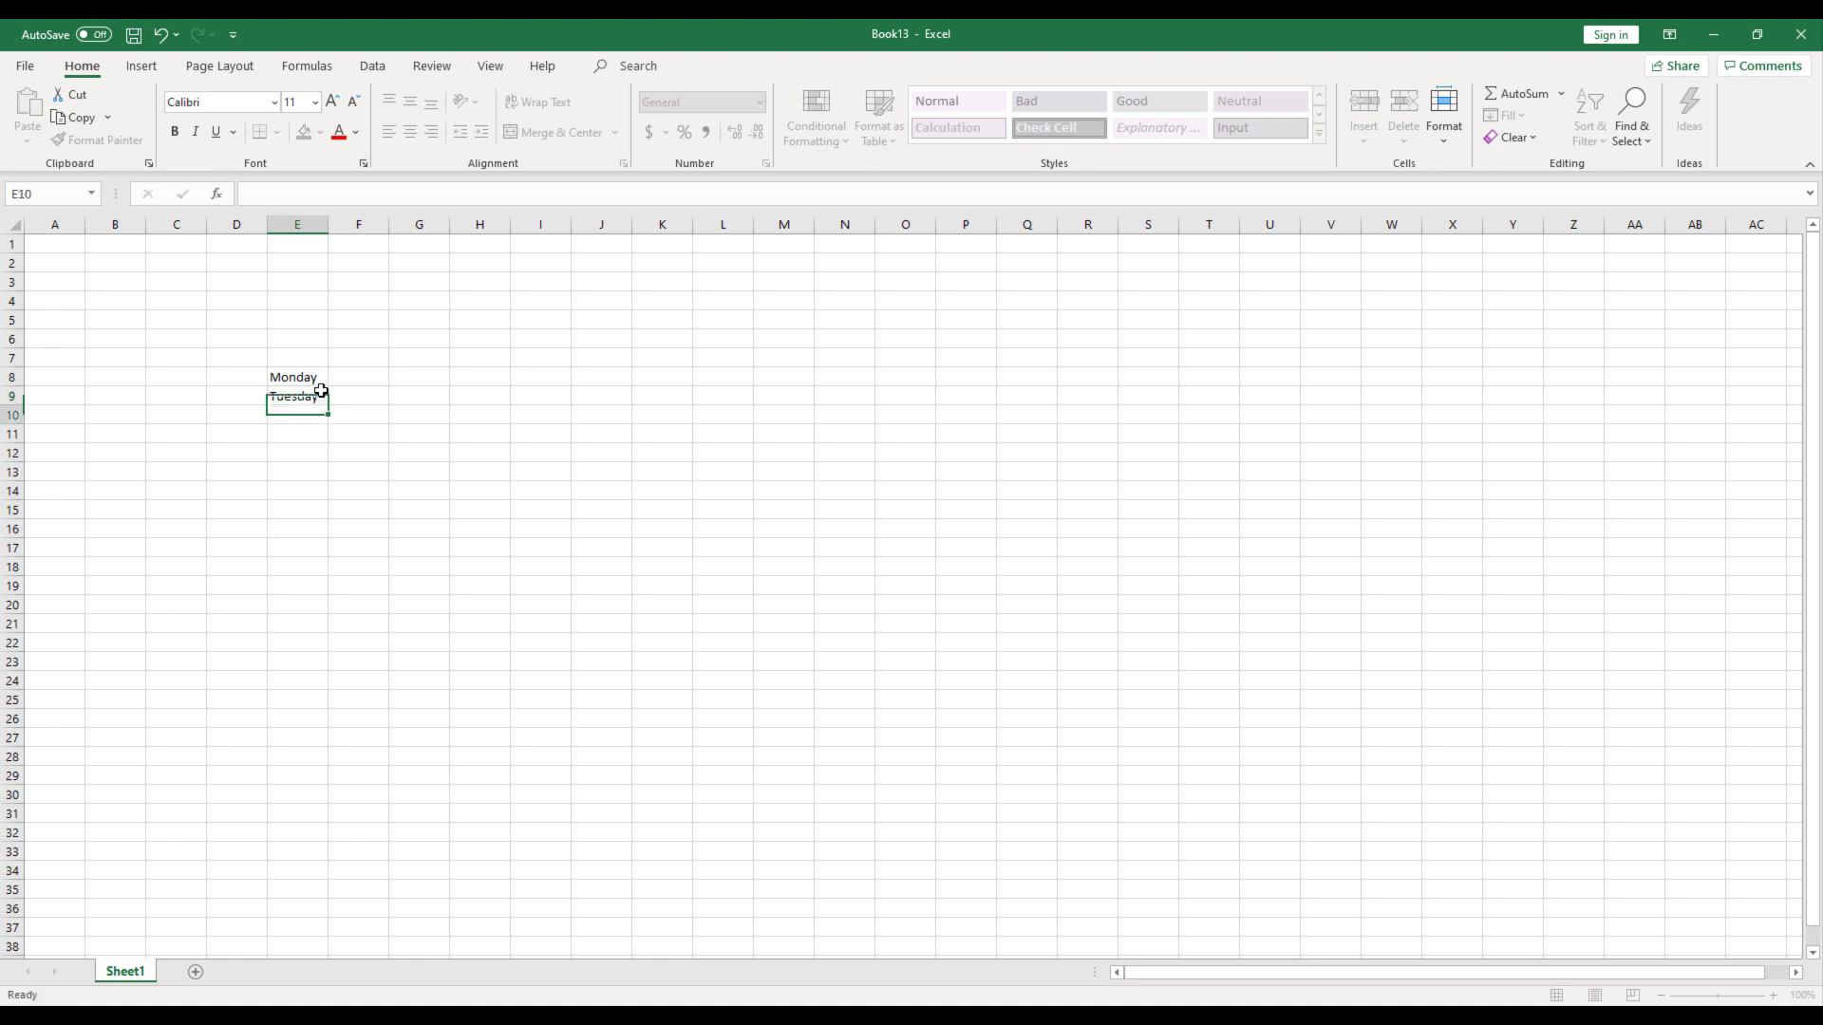
- Fill the weekday series down, autofit column E, and clear the Sunday entry in row 14
left_click_drag(317, 383, 318, 500)
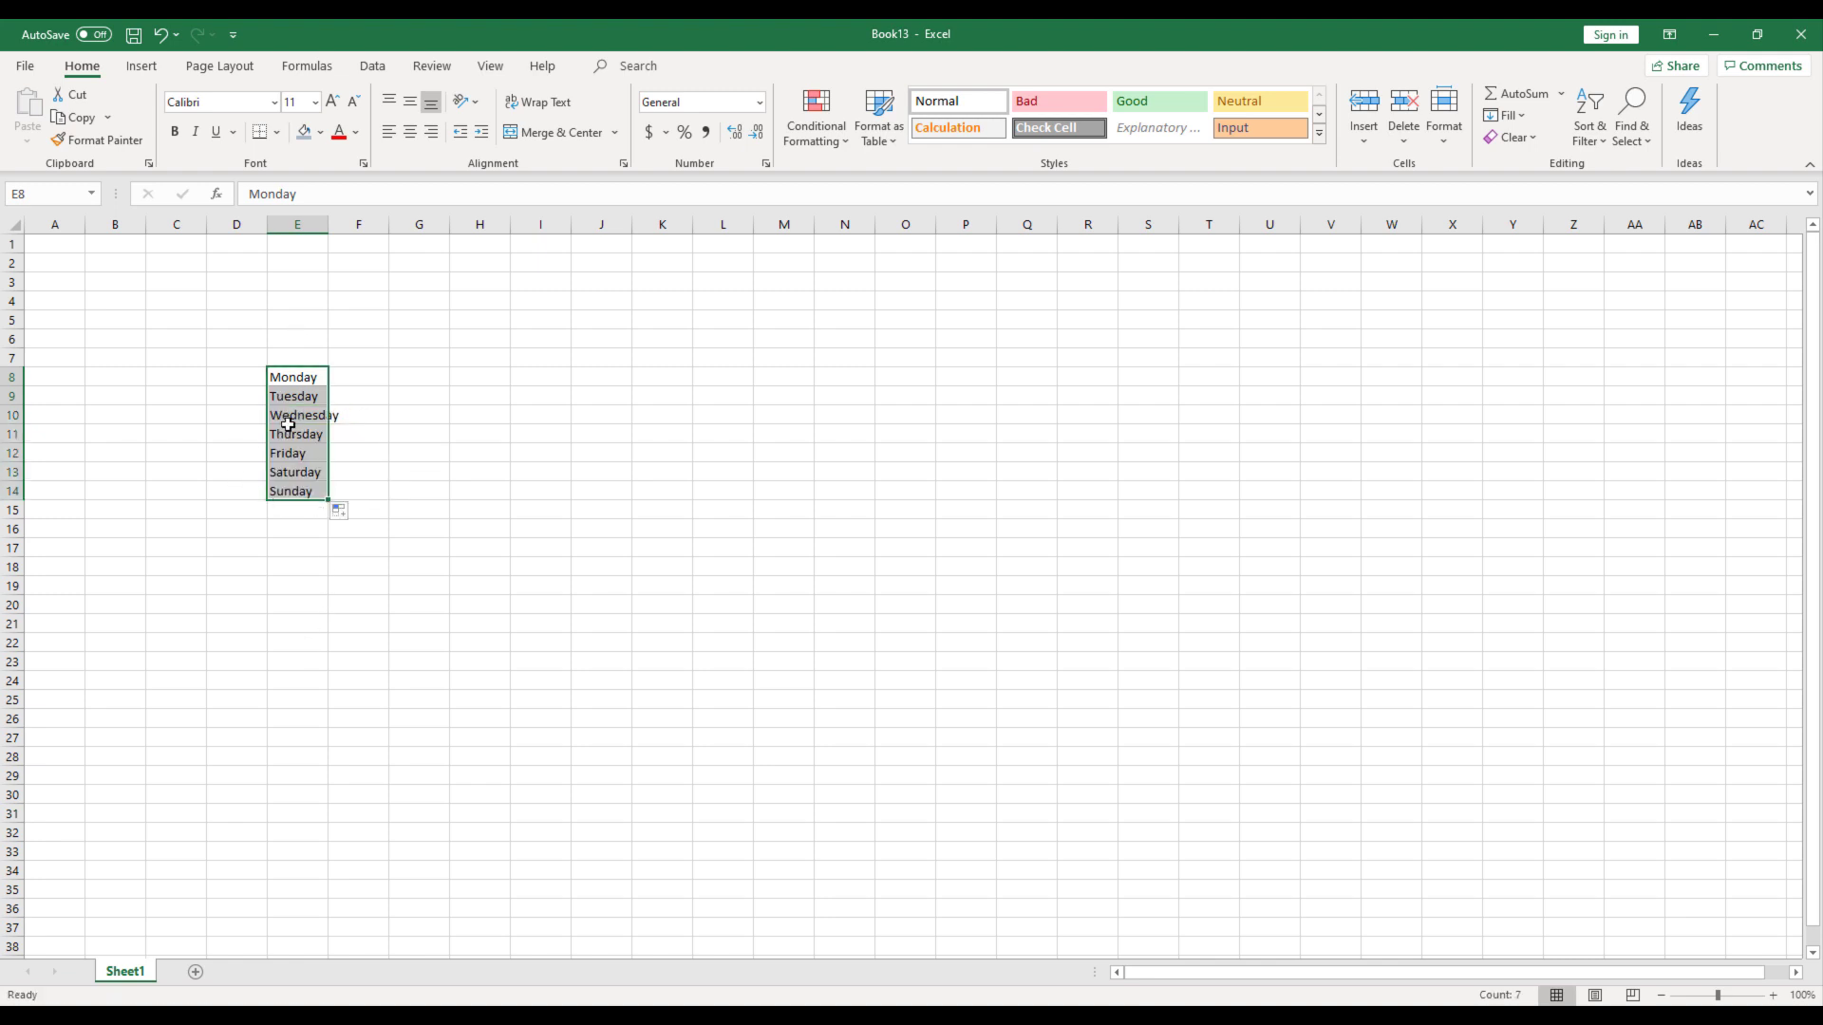
double_click(327, 225)
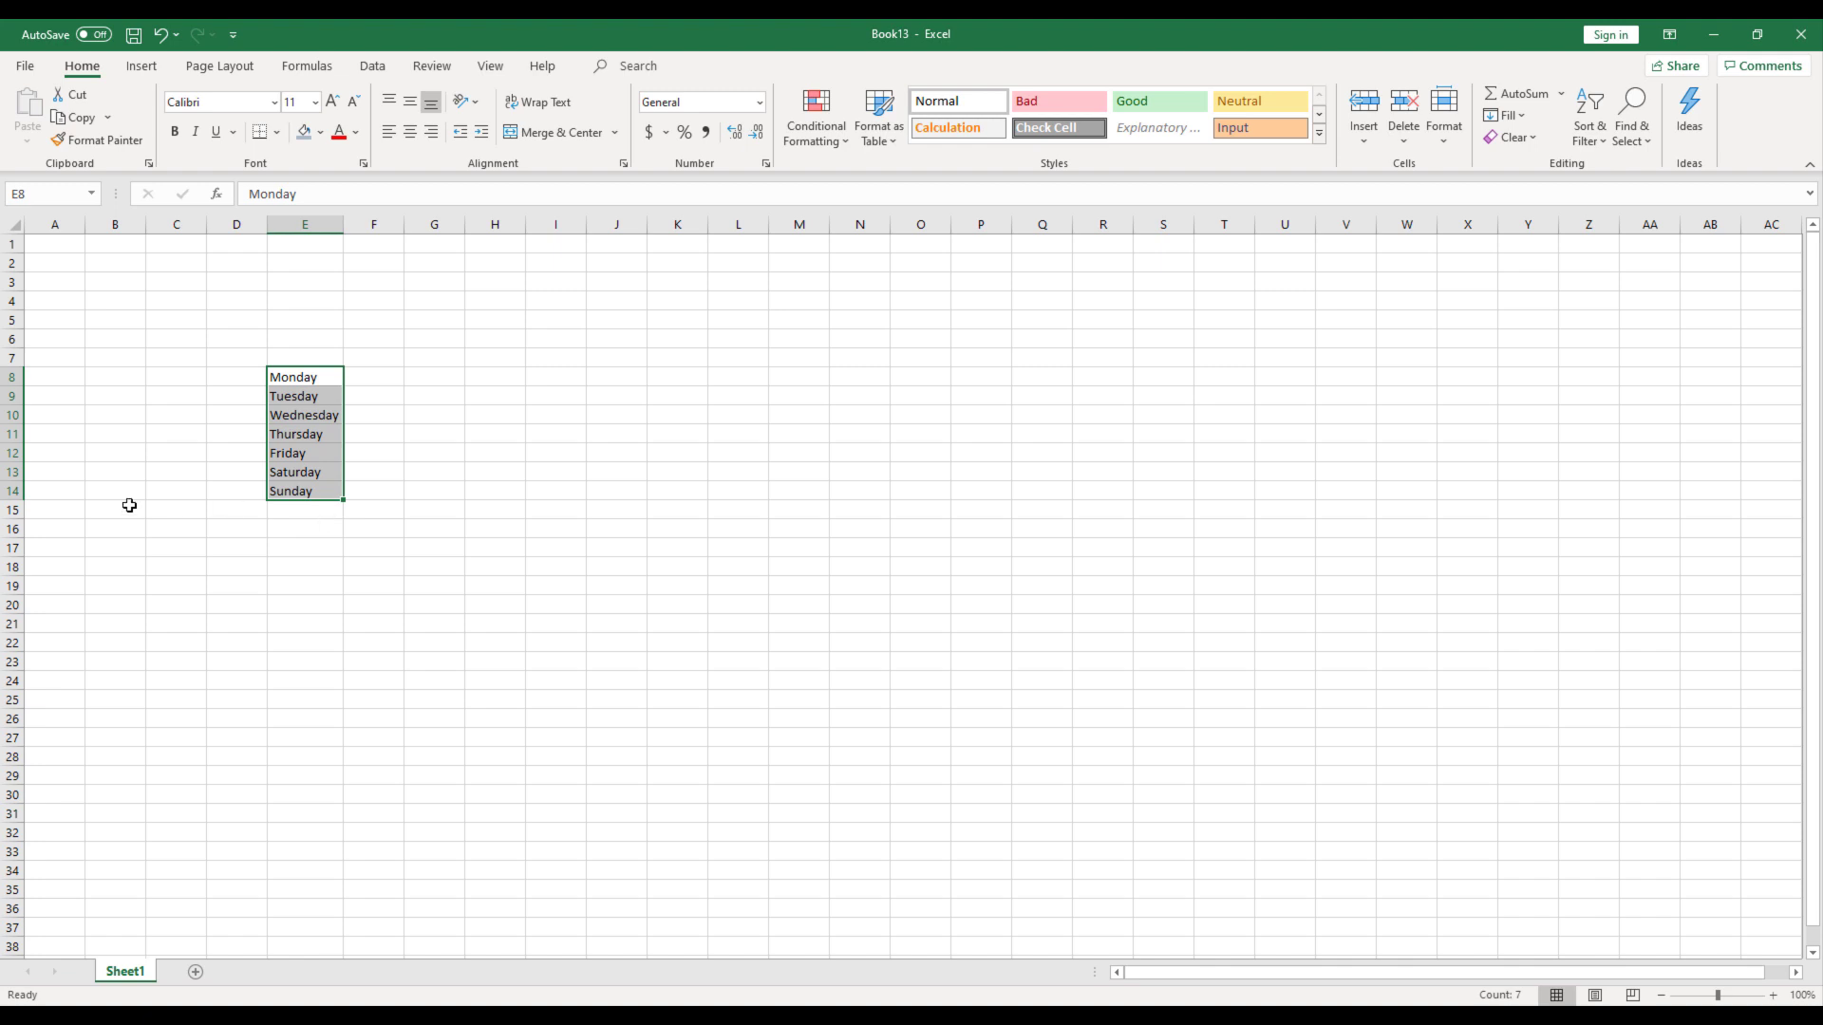
left_click(13, 492)
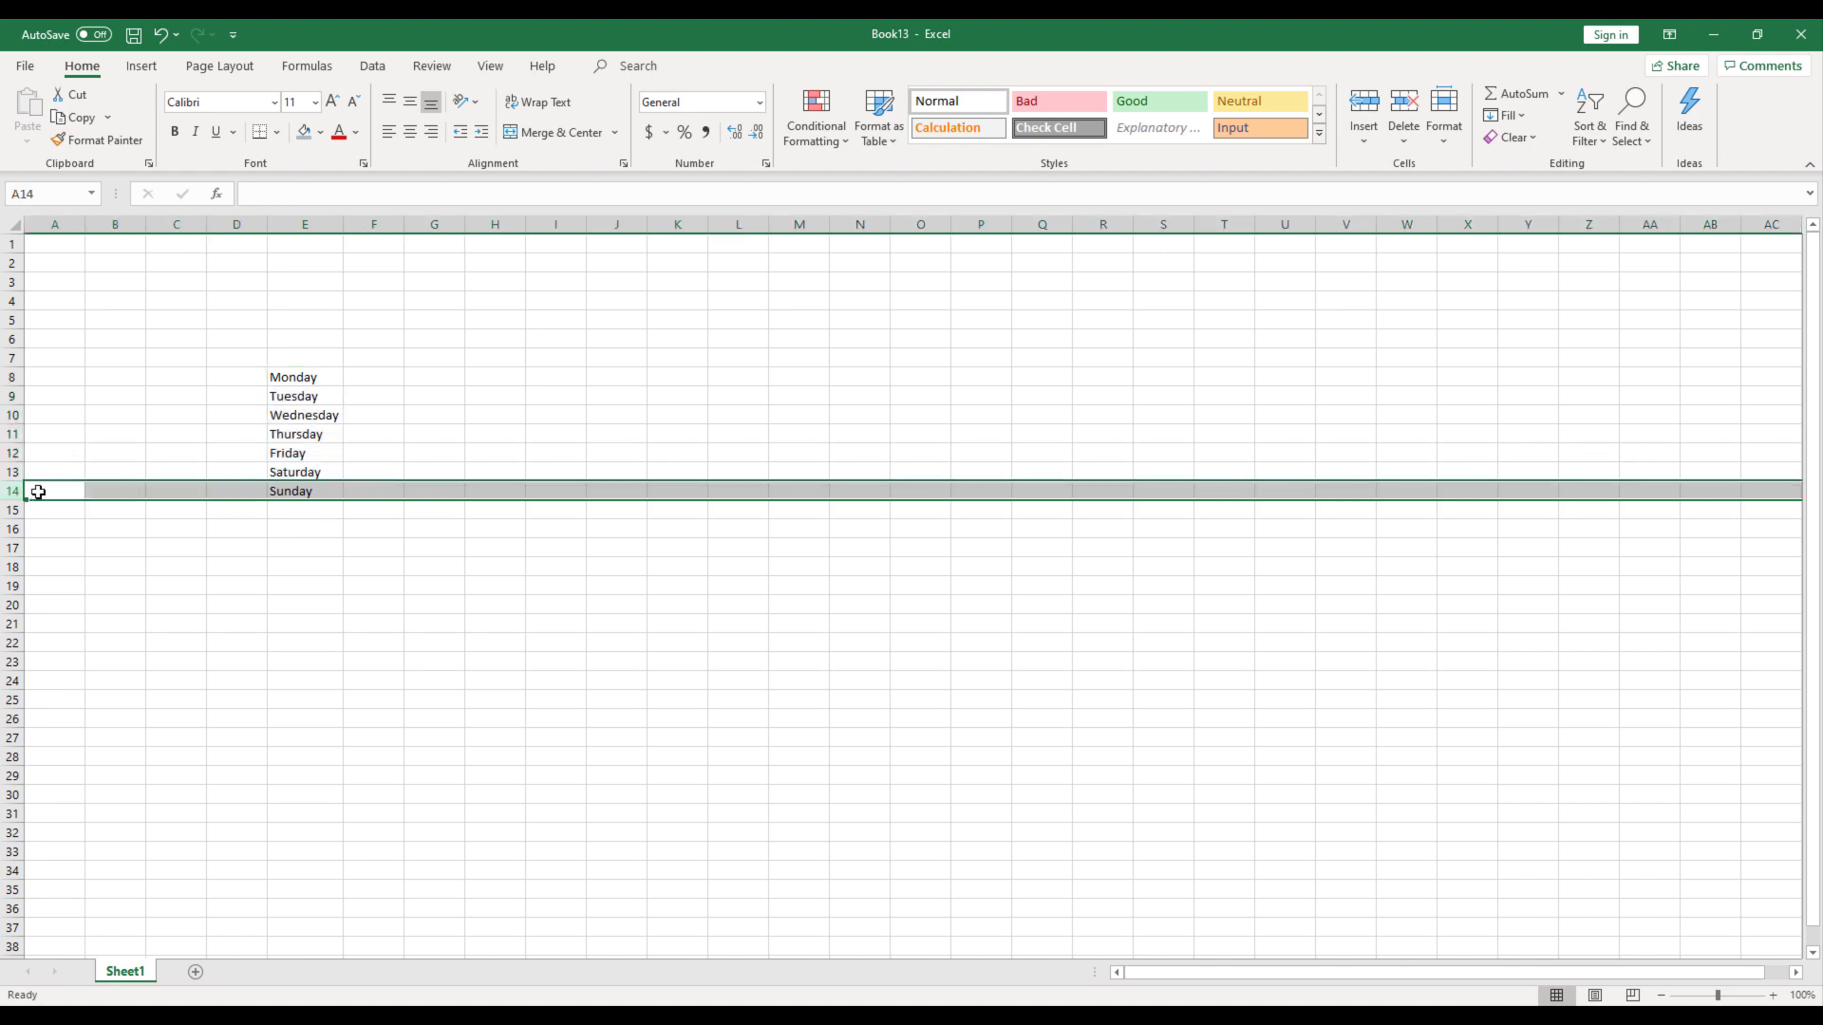
key("Delete")
left_click(383, 360)
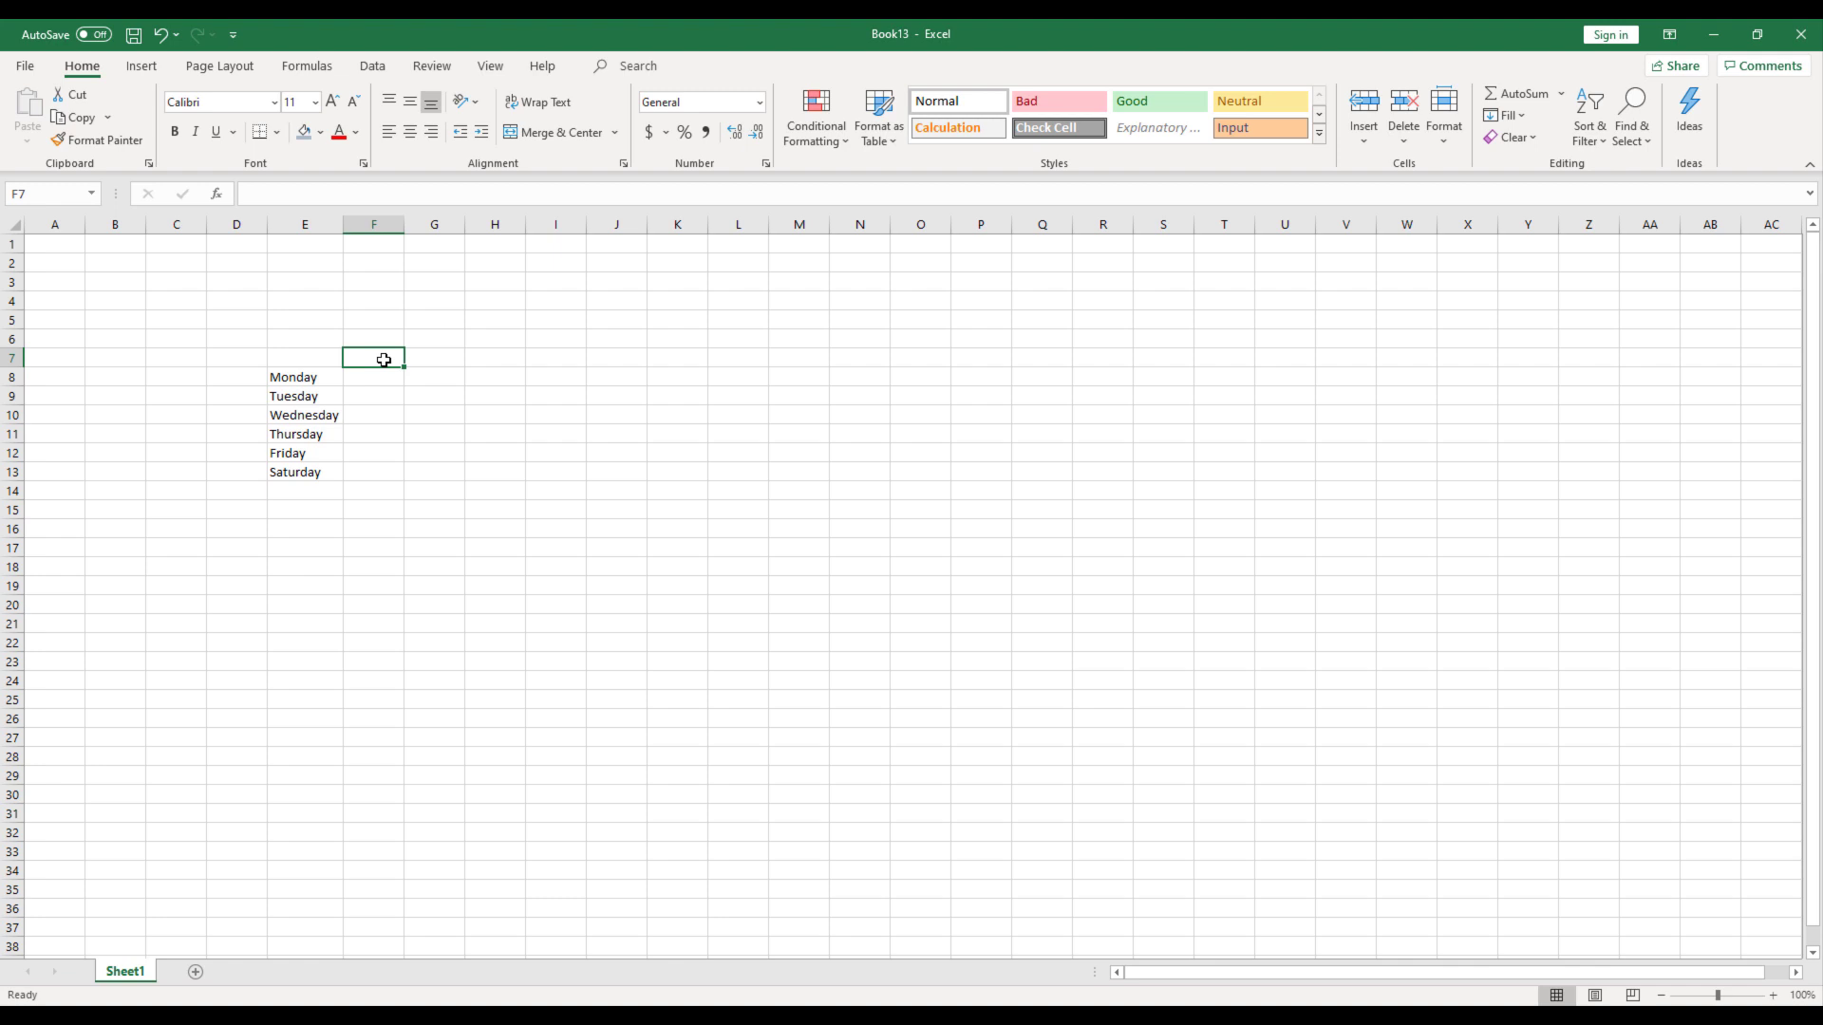
- Enter 08:30AM - 09:30AM in F7 and autofit column F
type("08")
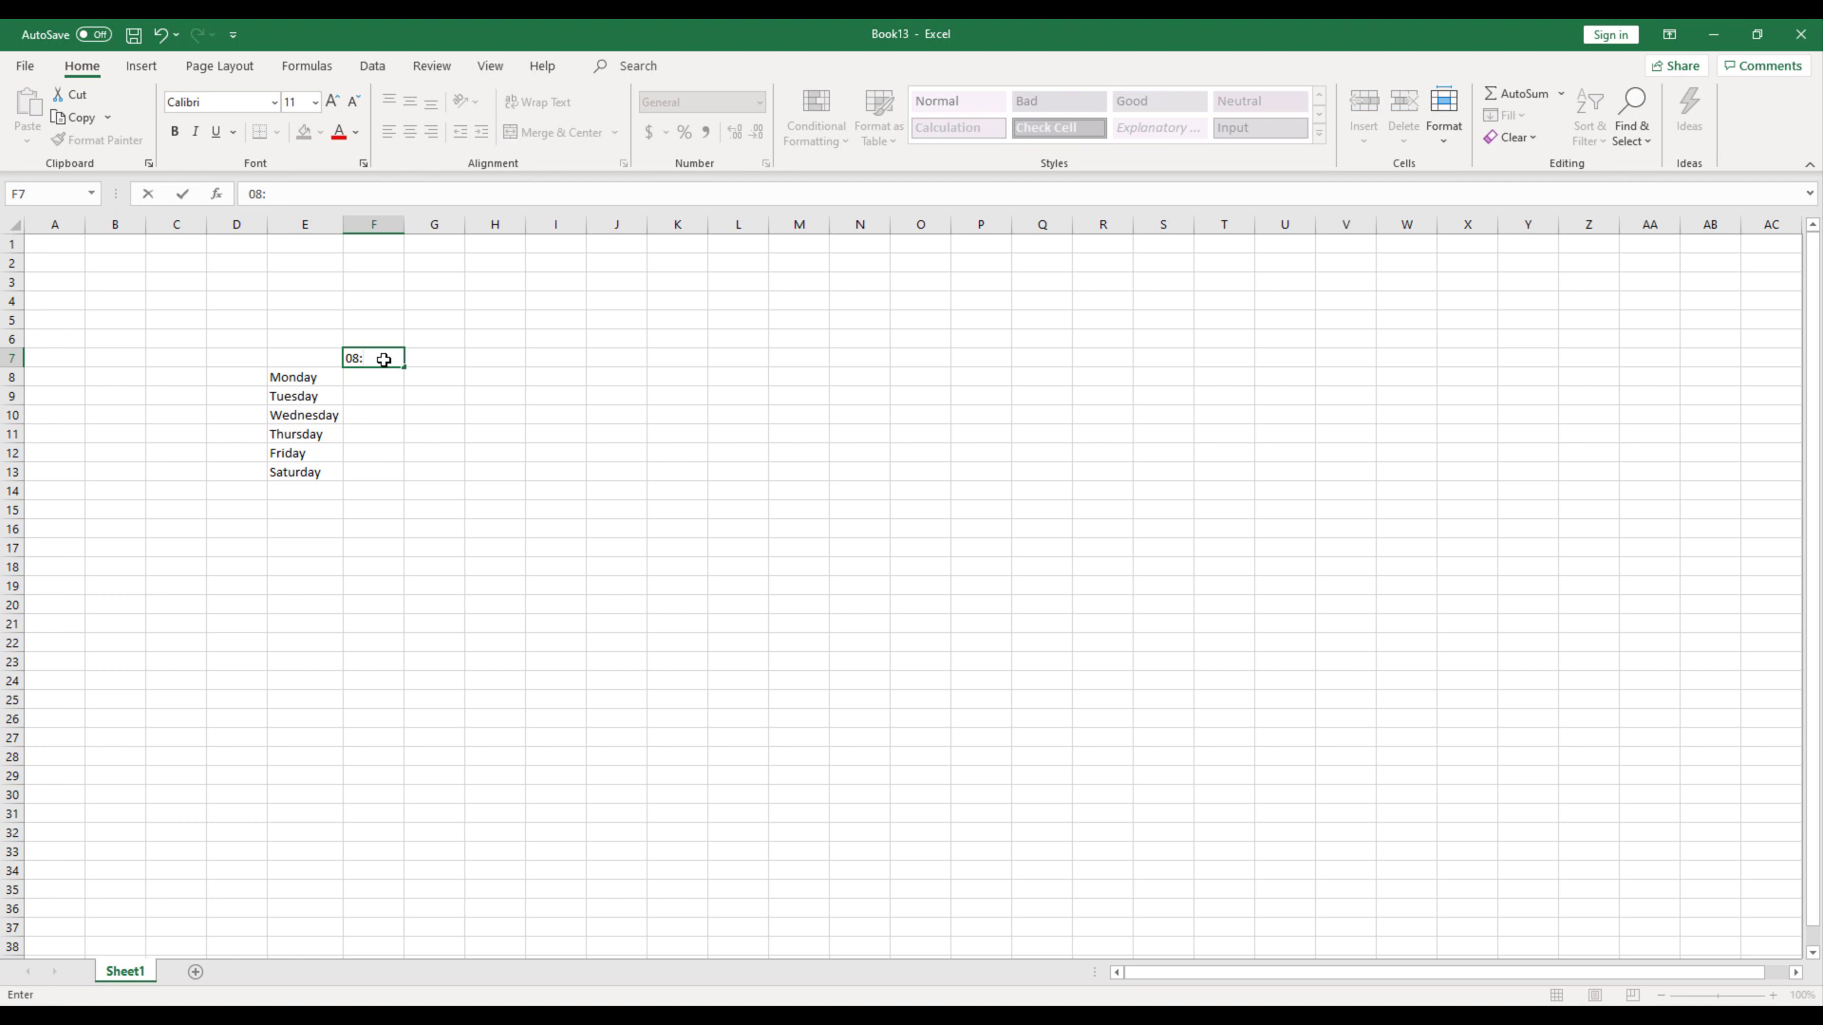
type(":30AM - 09:30AM")
key("Return")
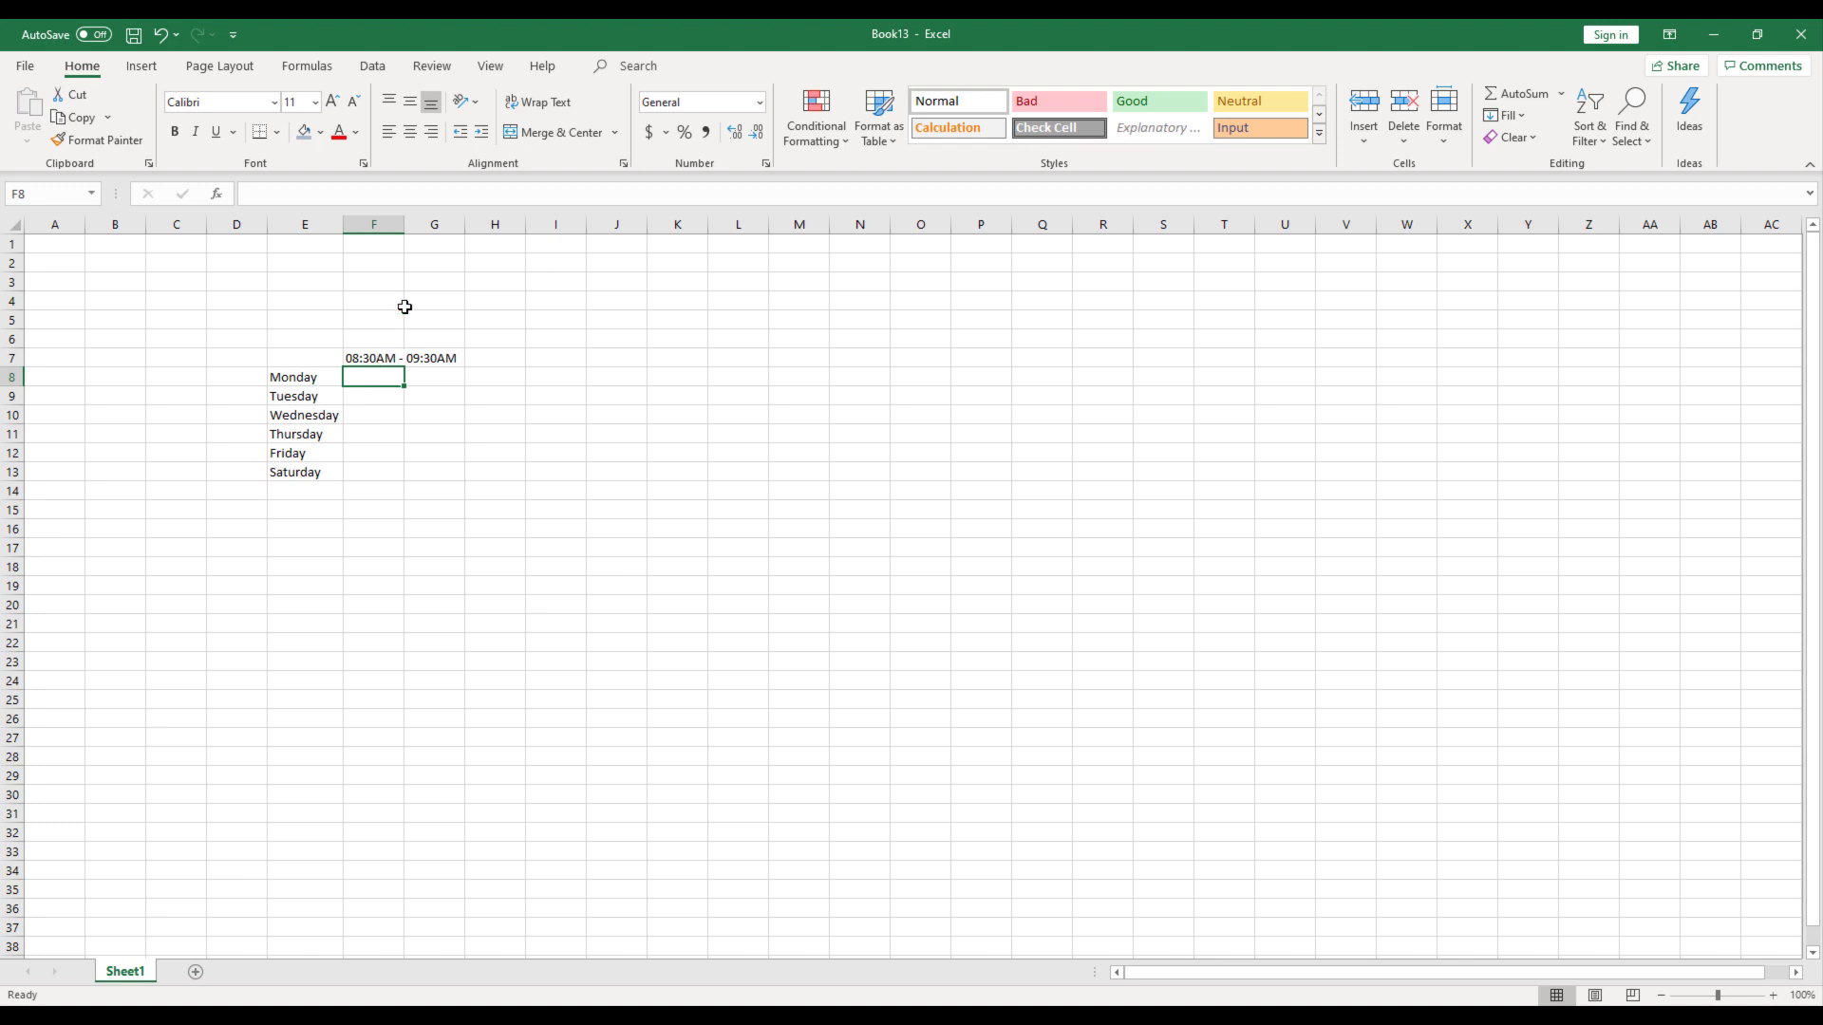
double_click(404, 224)
- Copy F7 to G7, change it to 09:30AM - 10:30AM, and autofit column G
left_click(409, 359)
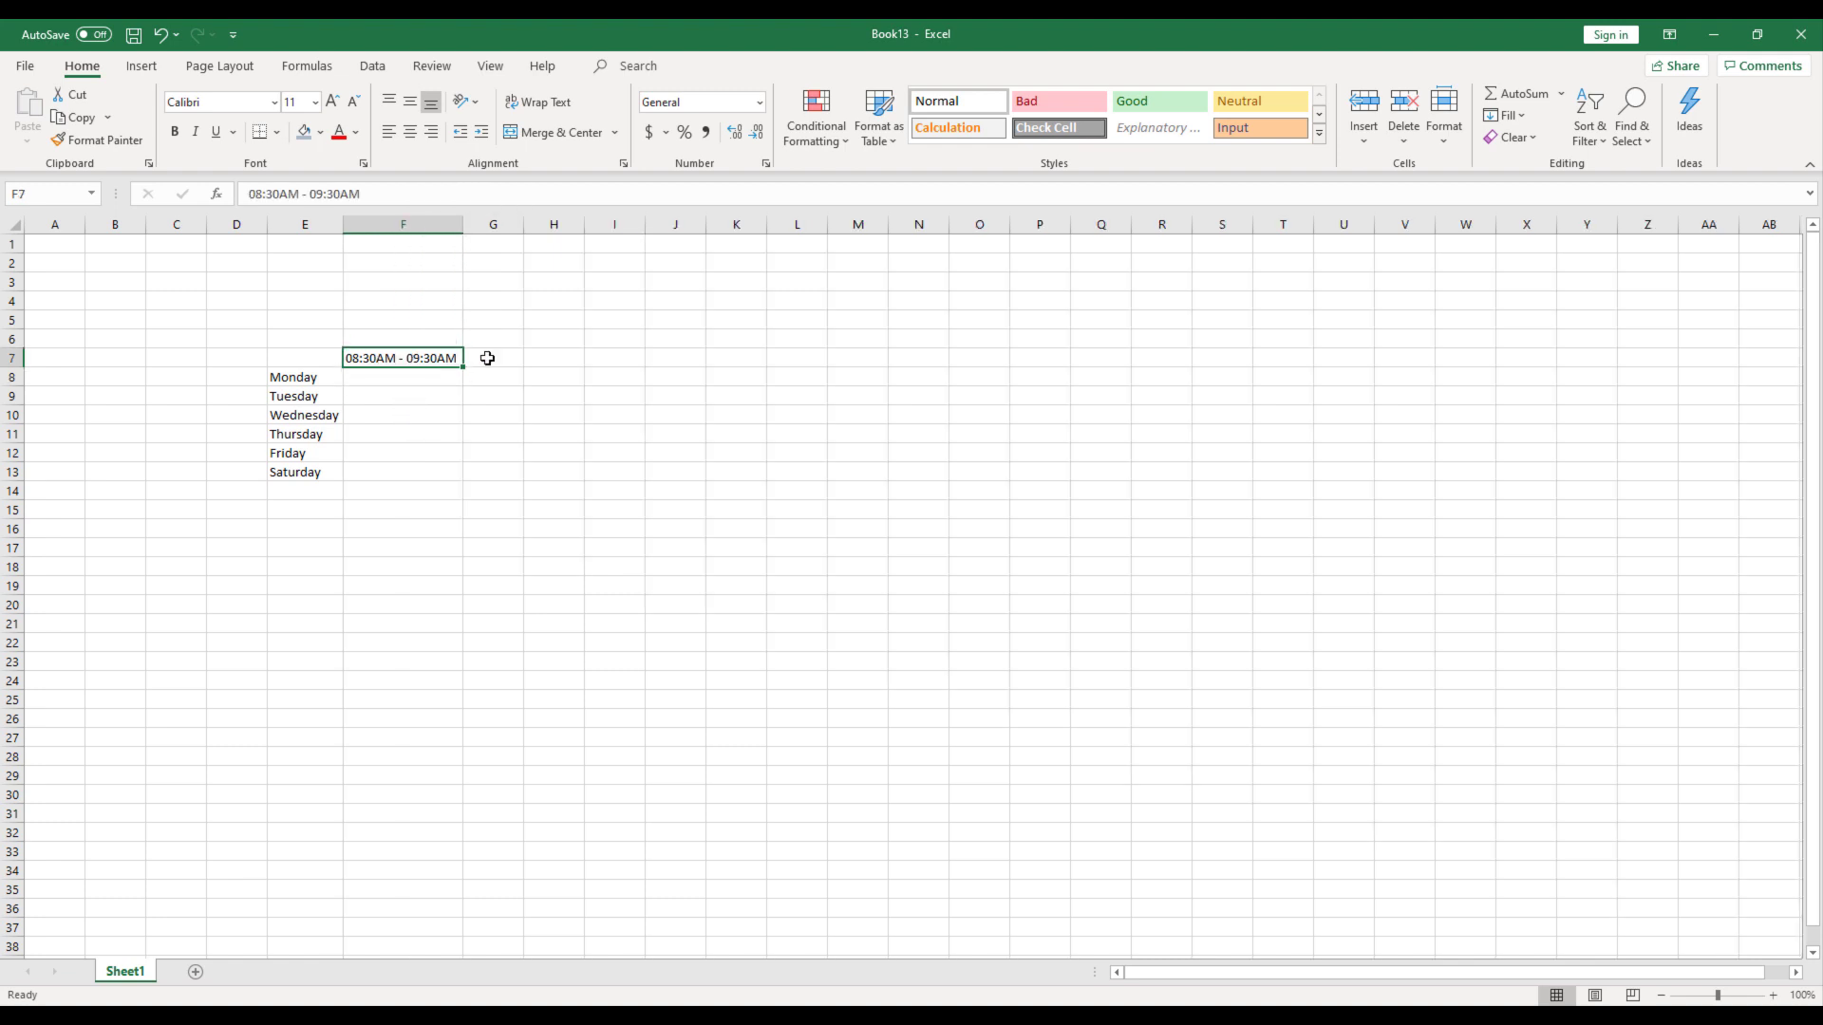
key("ctrl+c")
left_click(487, 358)
key("ctrl+v")
left_click(253, 194)
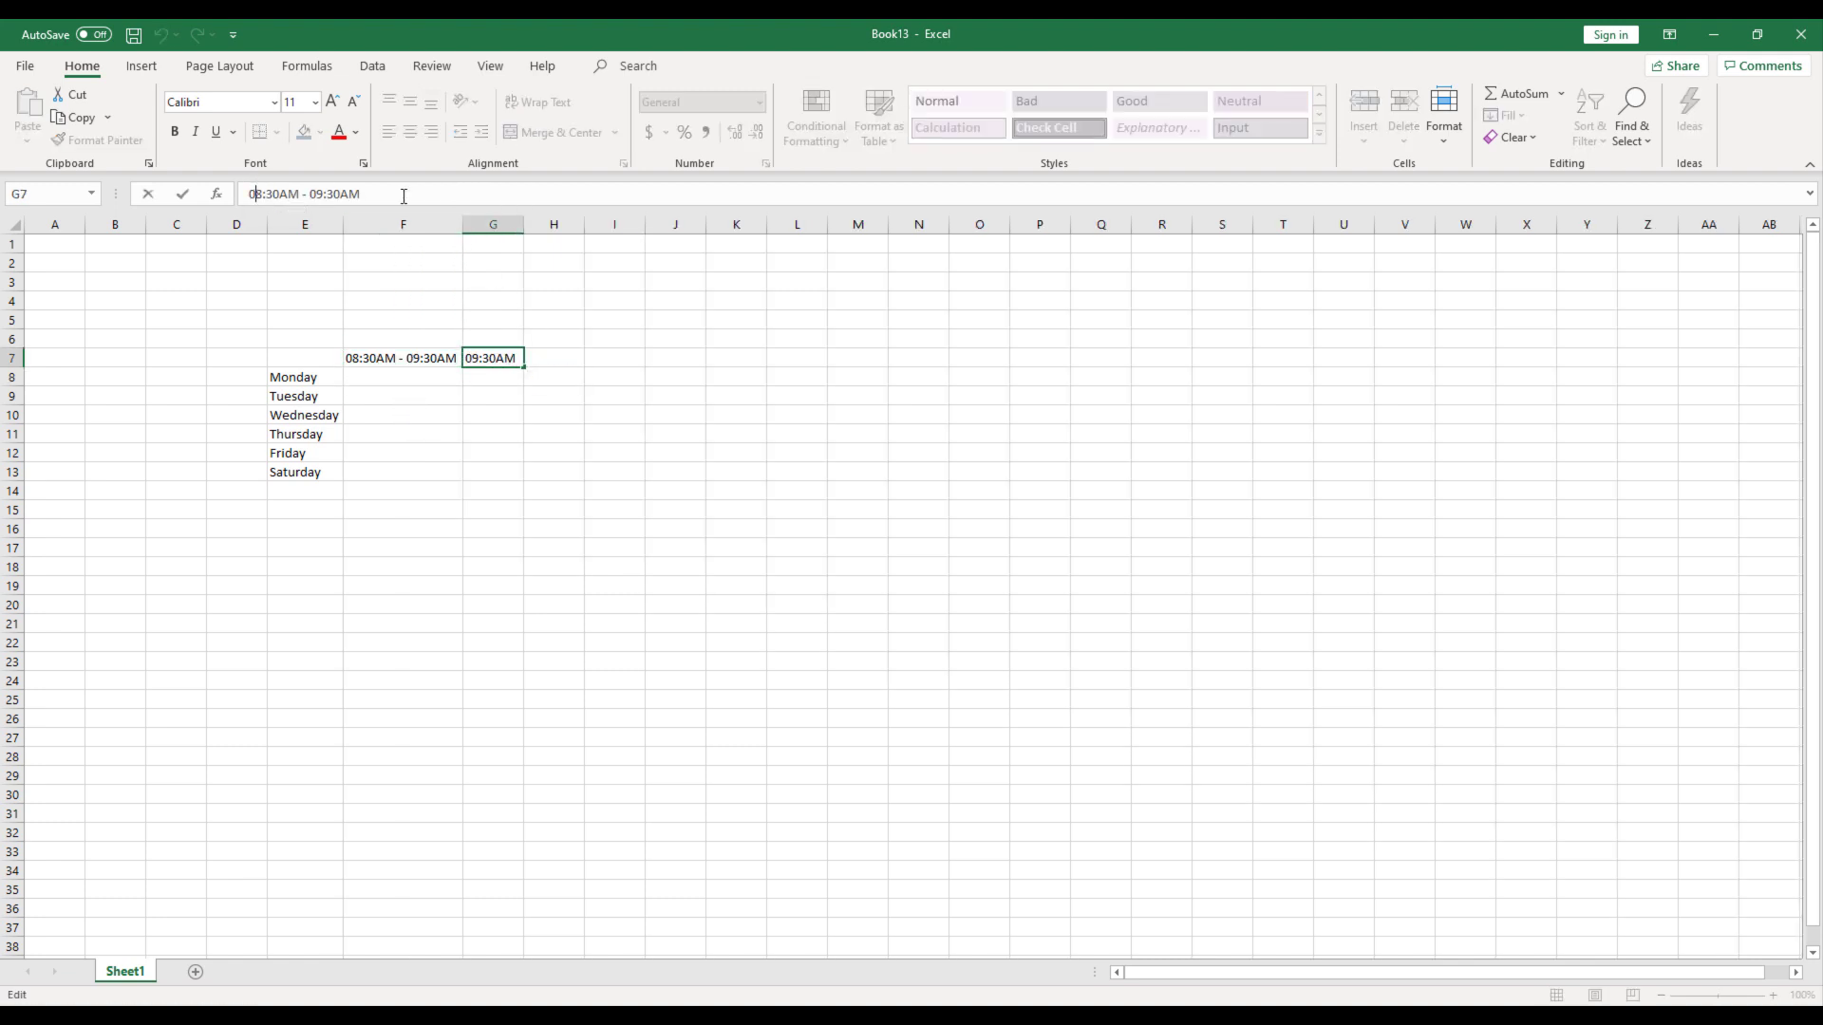
key("Delete")
type("9")
key("Delete")
key("Delete")
type("10")
key("BackSpace")
left_click(448, 448)
double_click(524, 230)
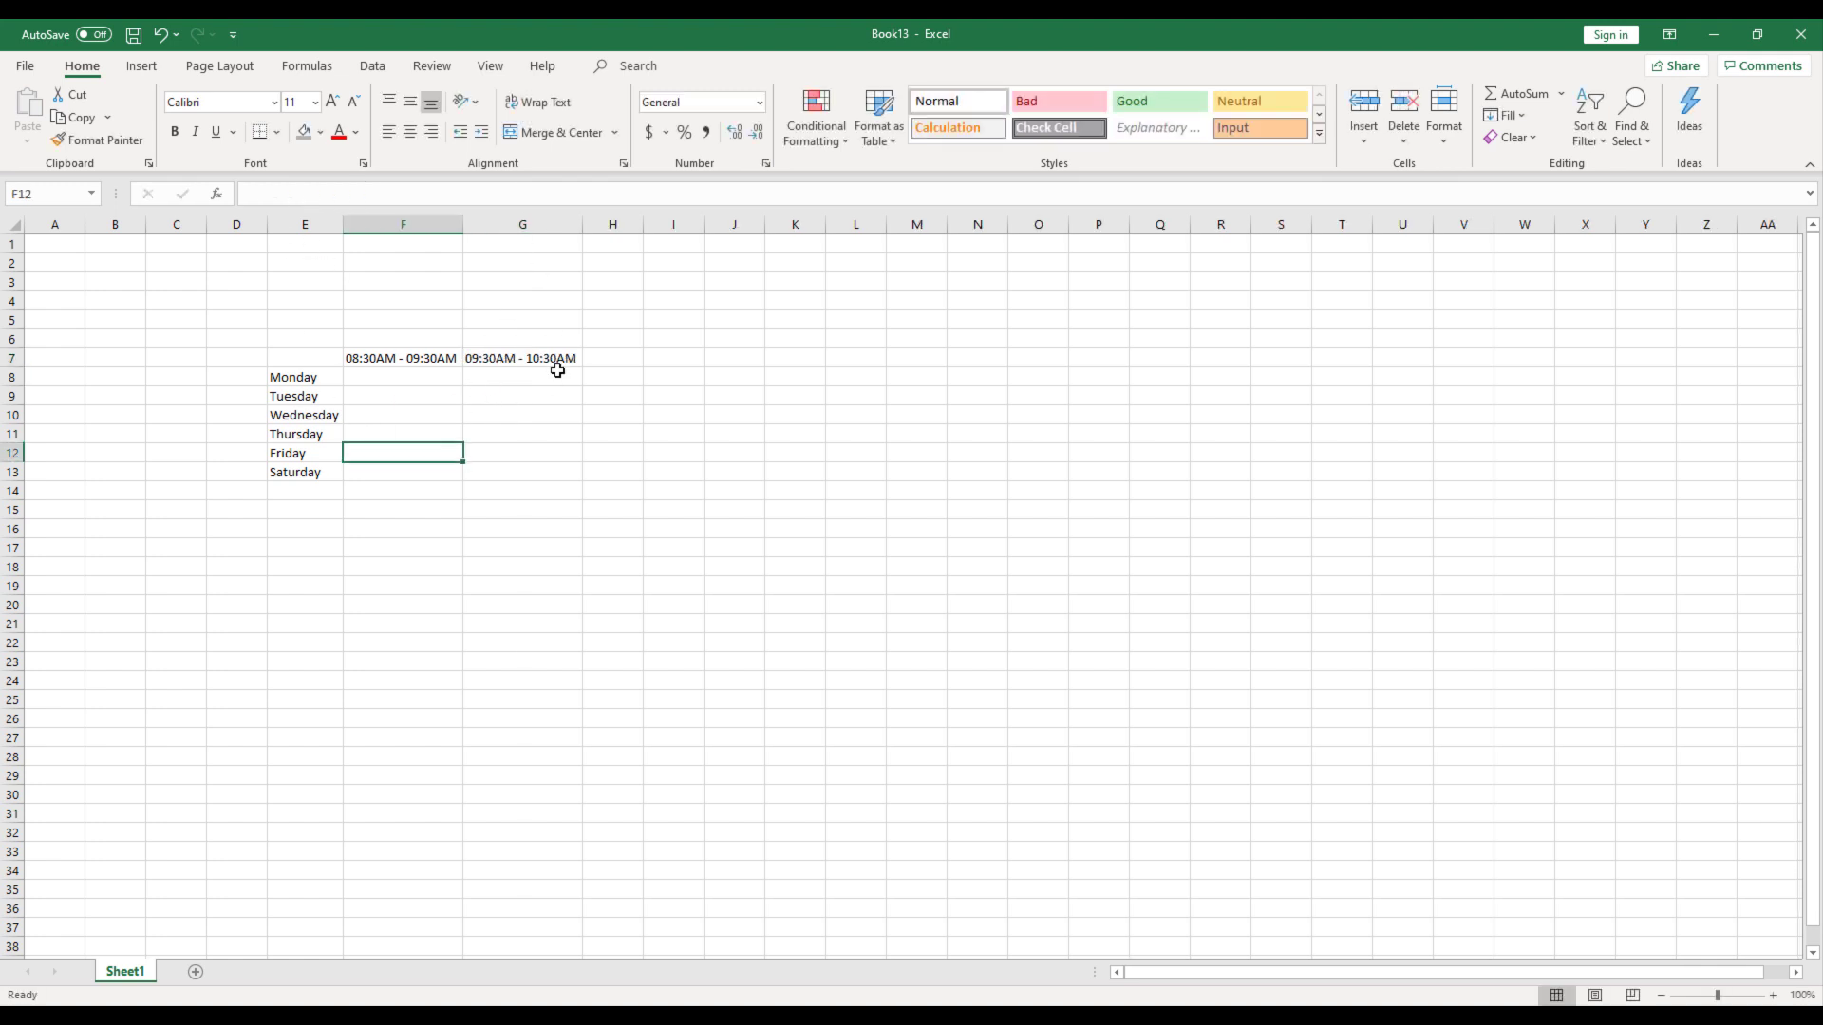
- Enter 30mins in H7 for the tea break
left_click(604, 359)
type("30mins")
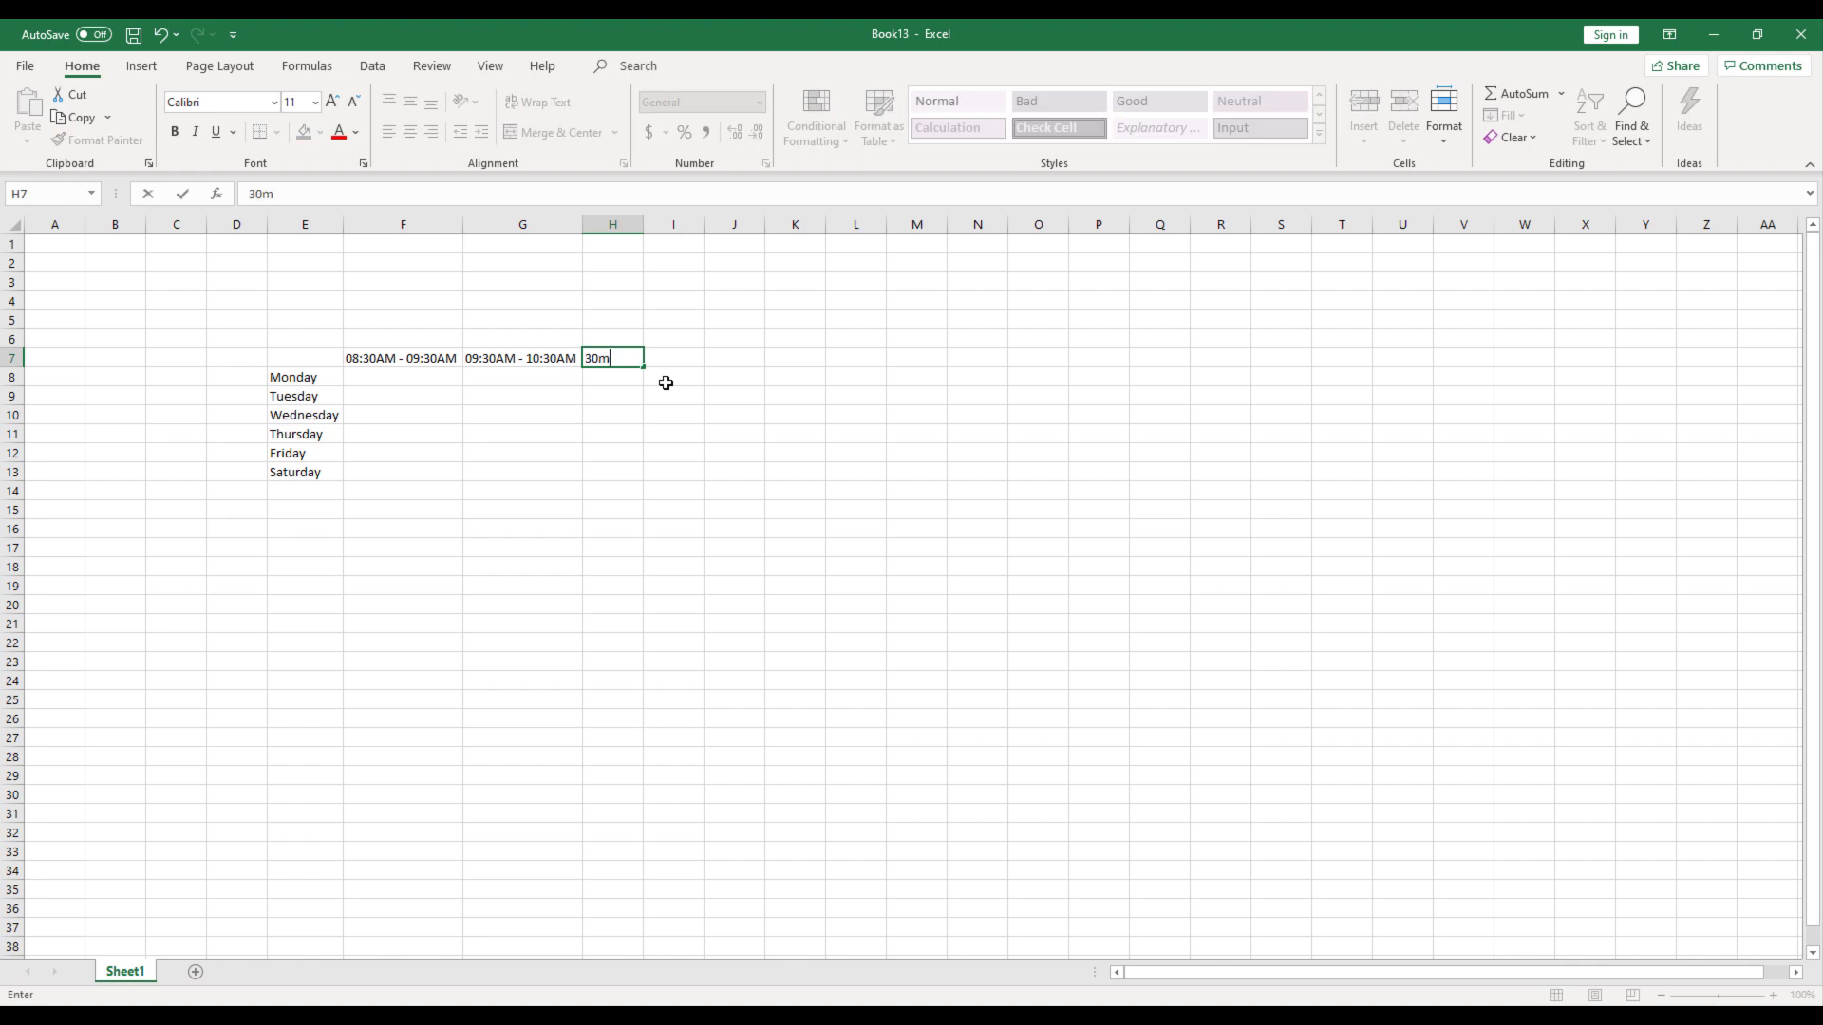
key("Return")
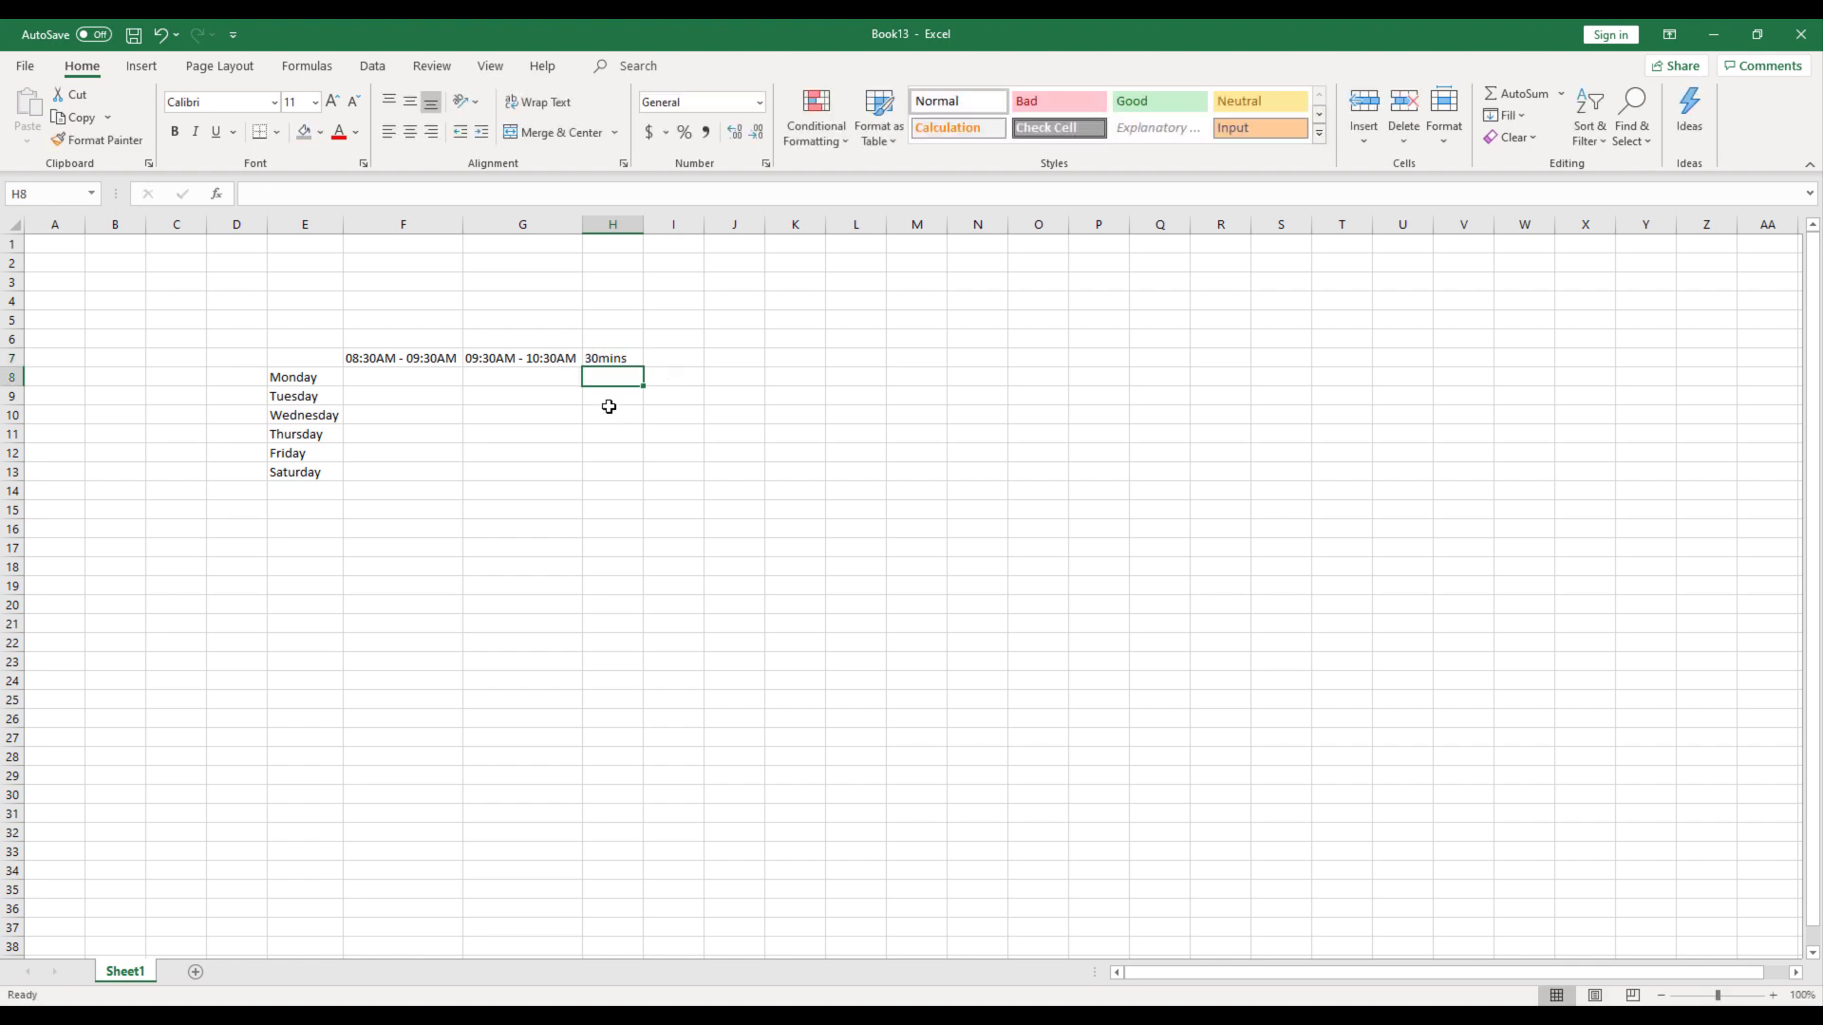
- Copy the G7 heading to I7 and change it to 11:00AM - 12:00PM
left_click(657, 359)
left_click(539, 358)
key("ctrl+c")
left_click(687, 366)
key("ctrl+v")
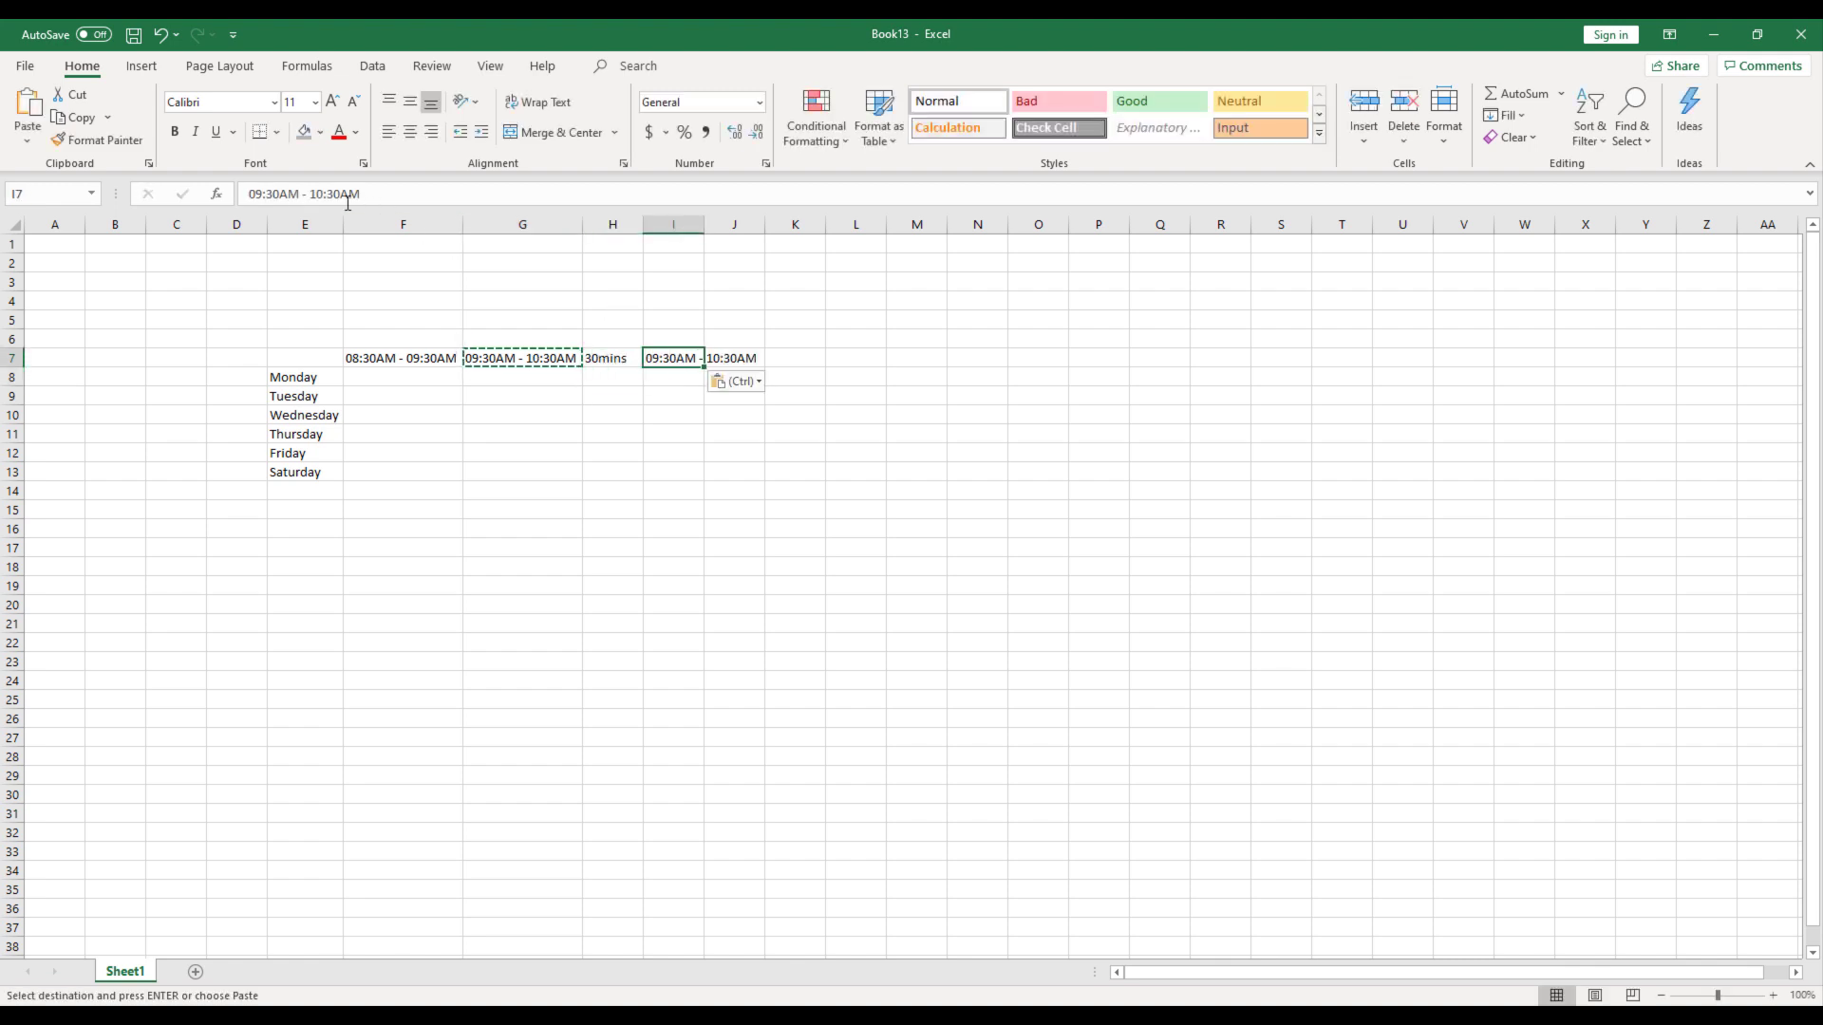
left_click_drag(265, 193, 241, 199)
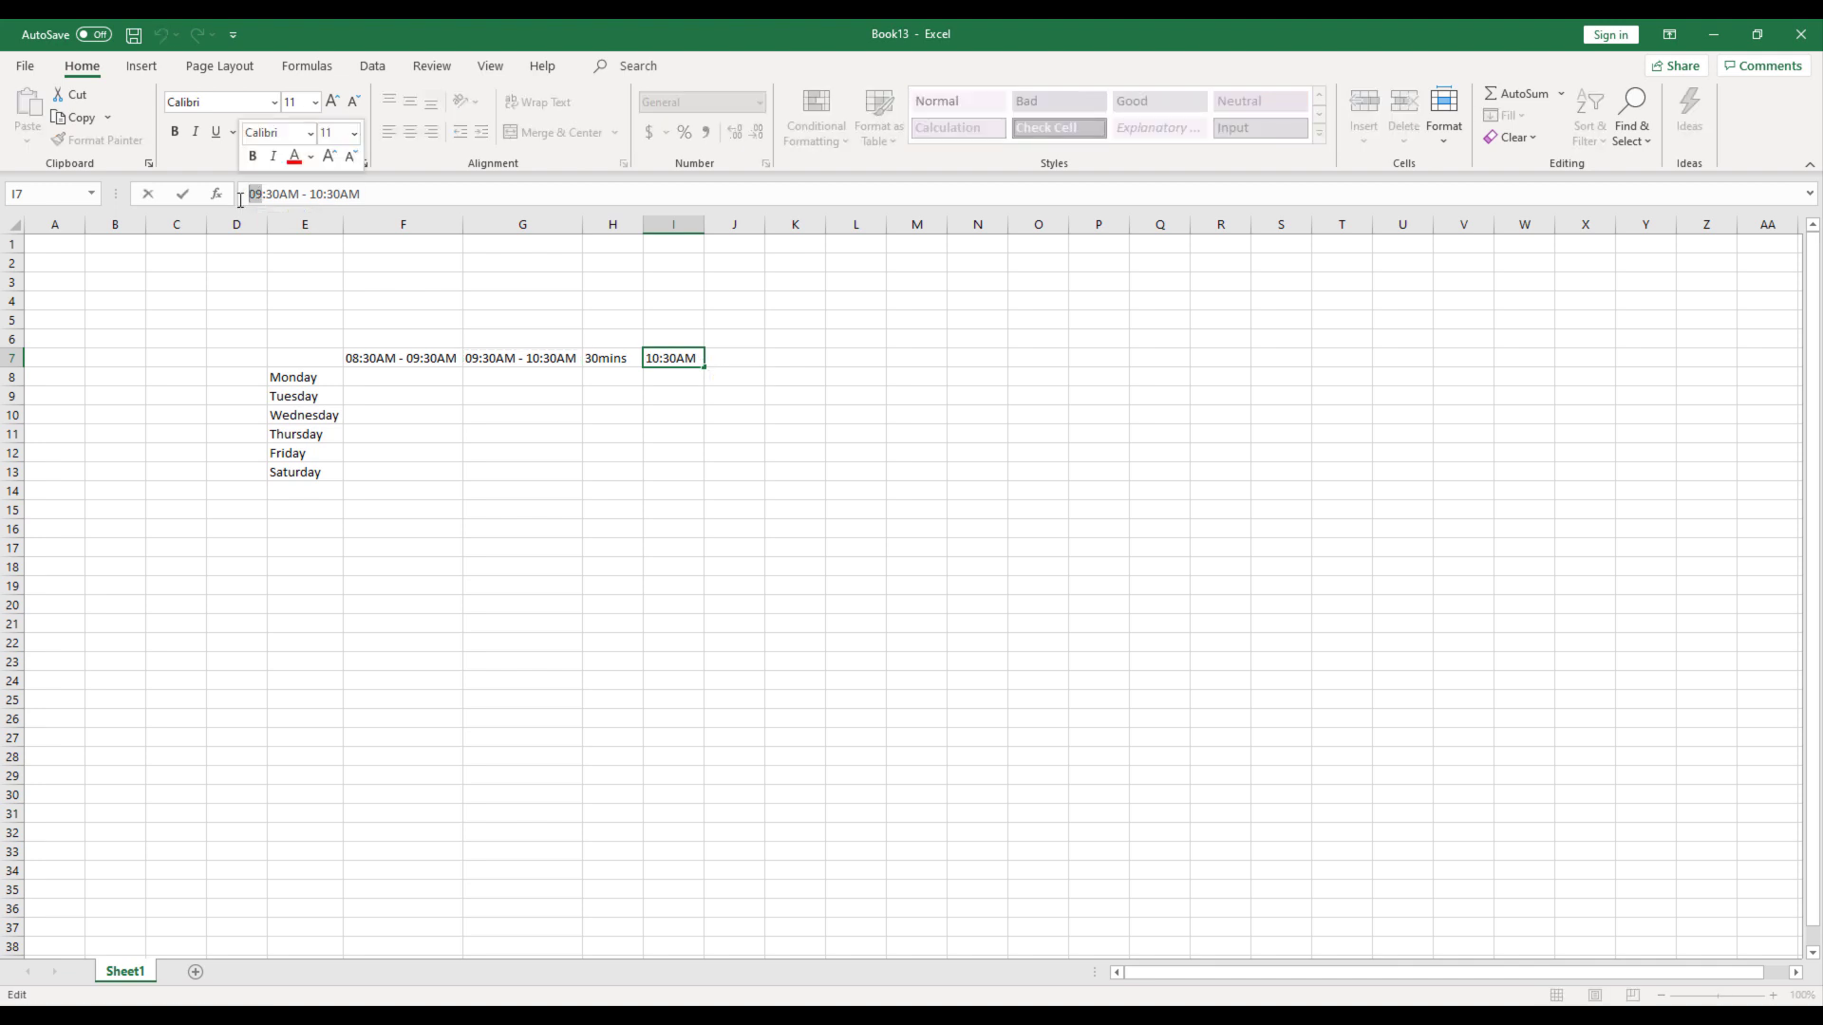
type("11")
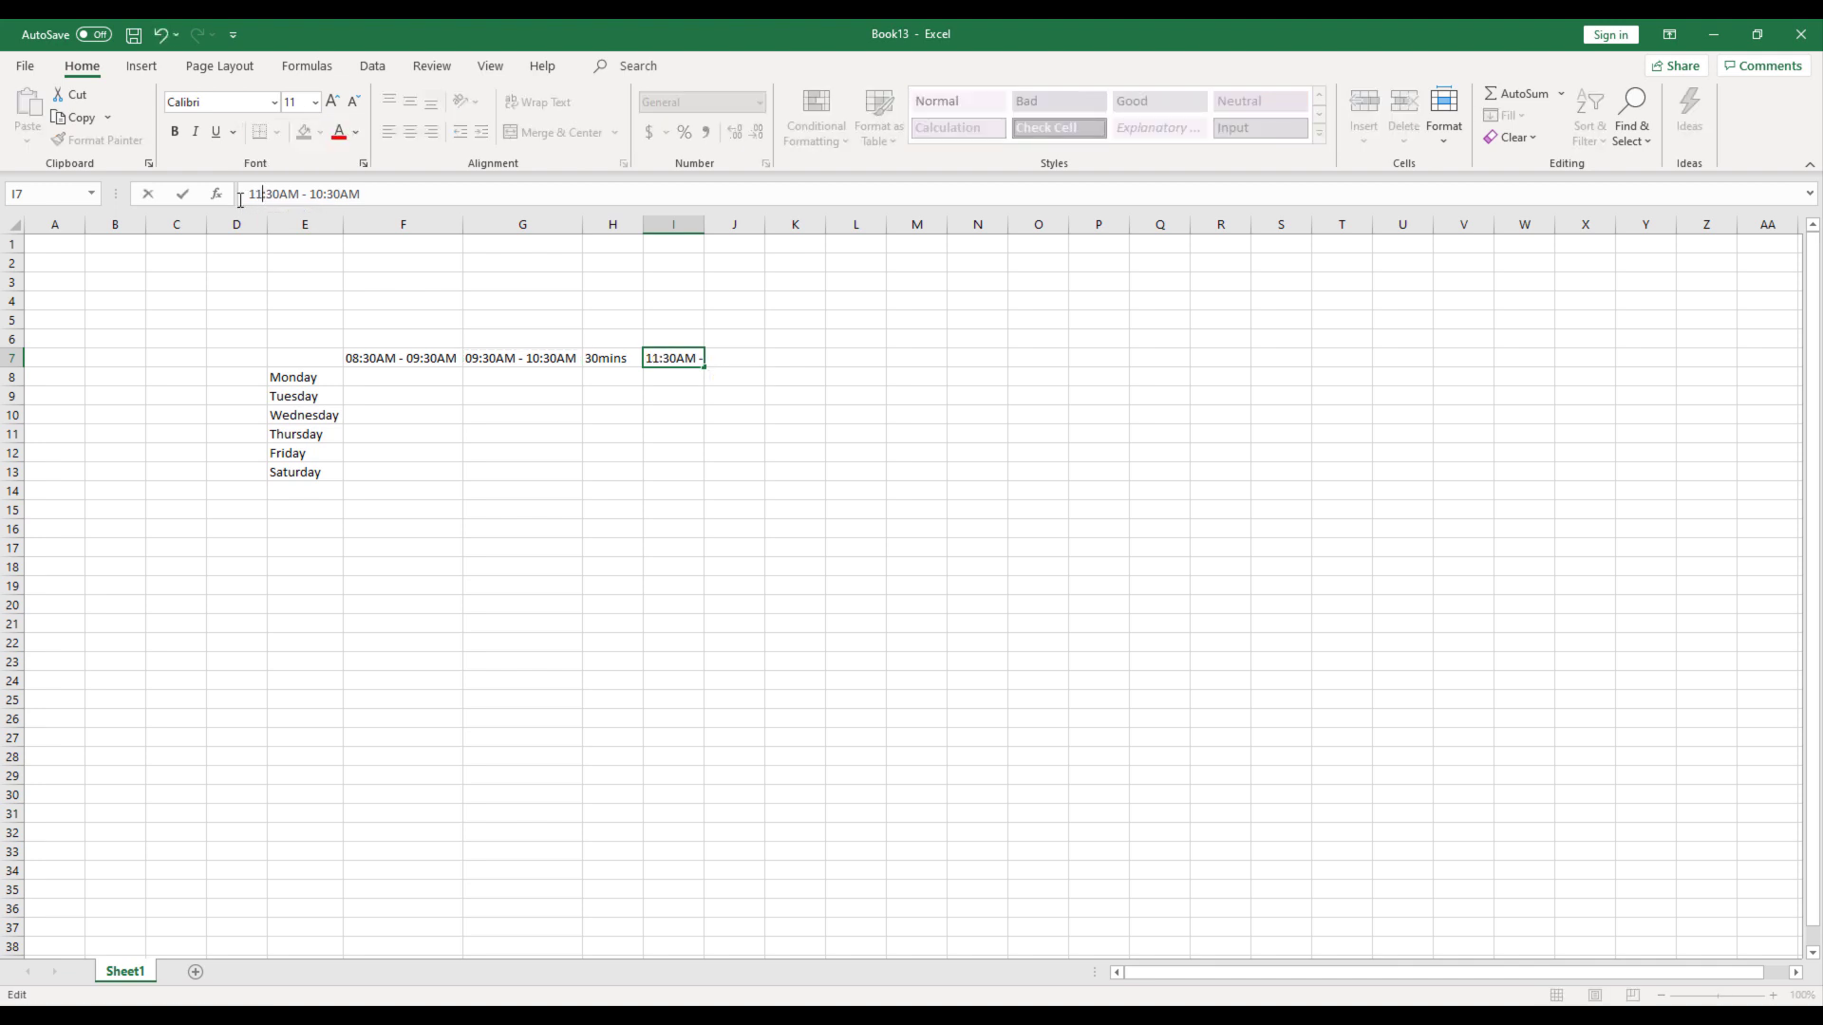
key("Delete")
type("0")
left_click_drag(320, 194, 308, 193)
type("12")
left_click(329, 196)
key("Delete")
type("0")
left_click(350, 195)
key("BackSpace")
type("P")
key("Return")
- Copy I7 to J7 and change it to 12:00PM - 01:00PM
left_click(659, 359)
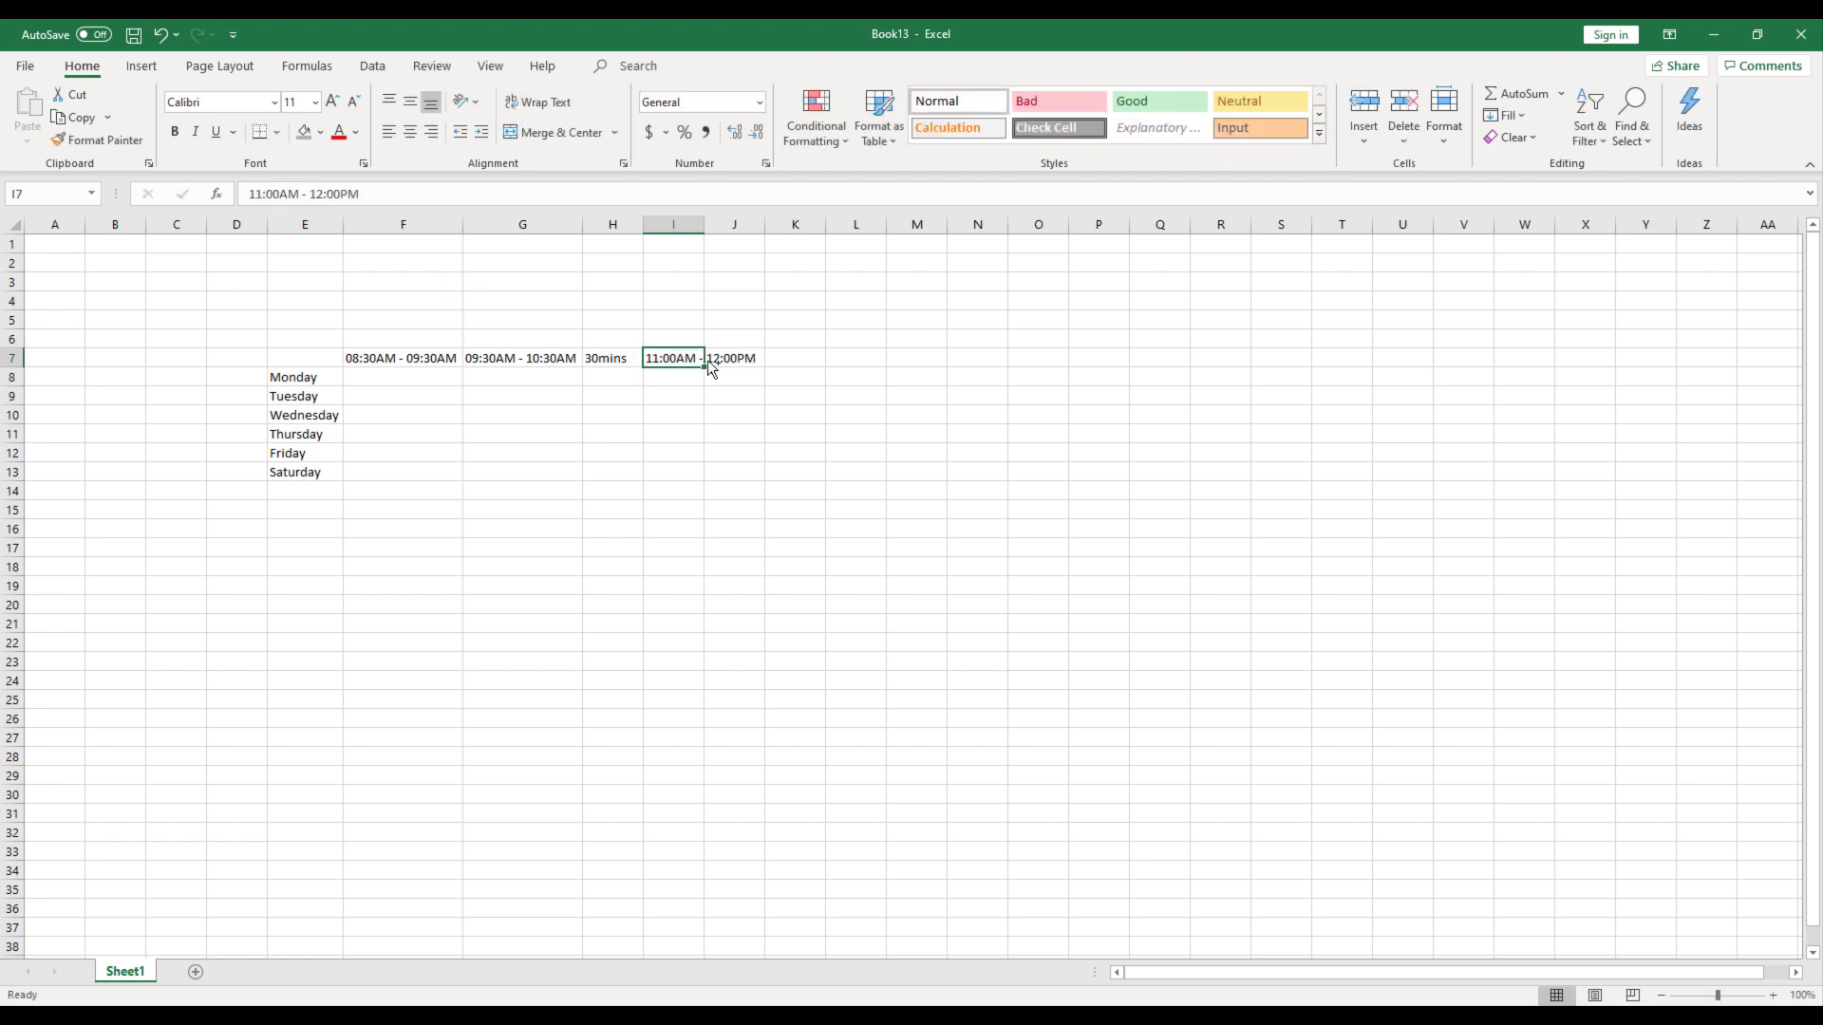
key("ctrl+c")
left_click(727, 366)
key("ctrl+v")
left_click(255, 194)
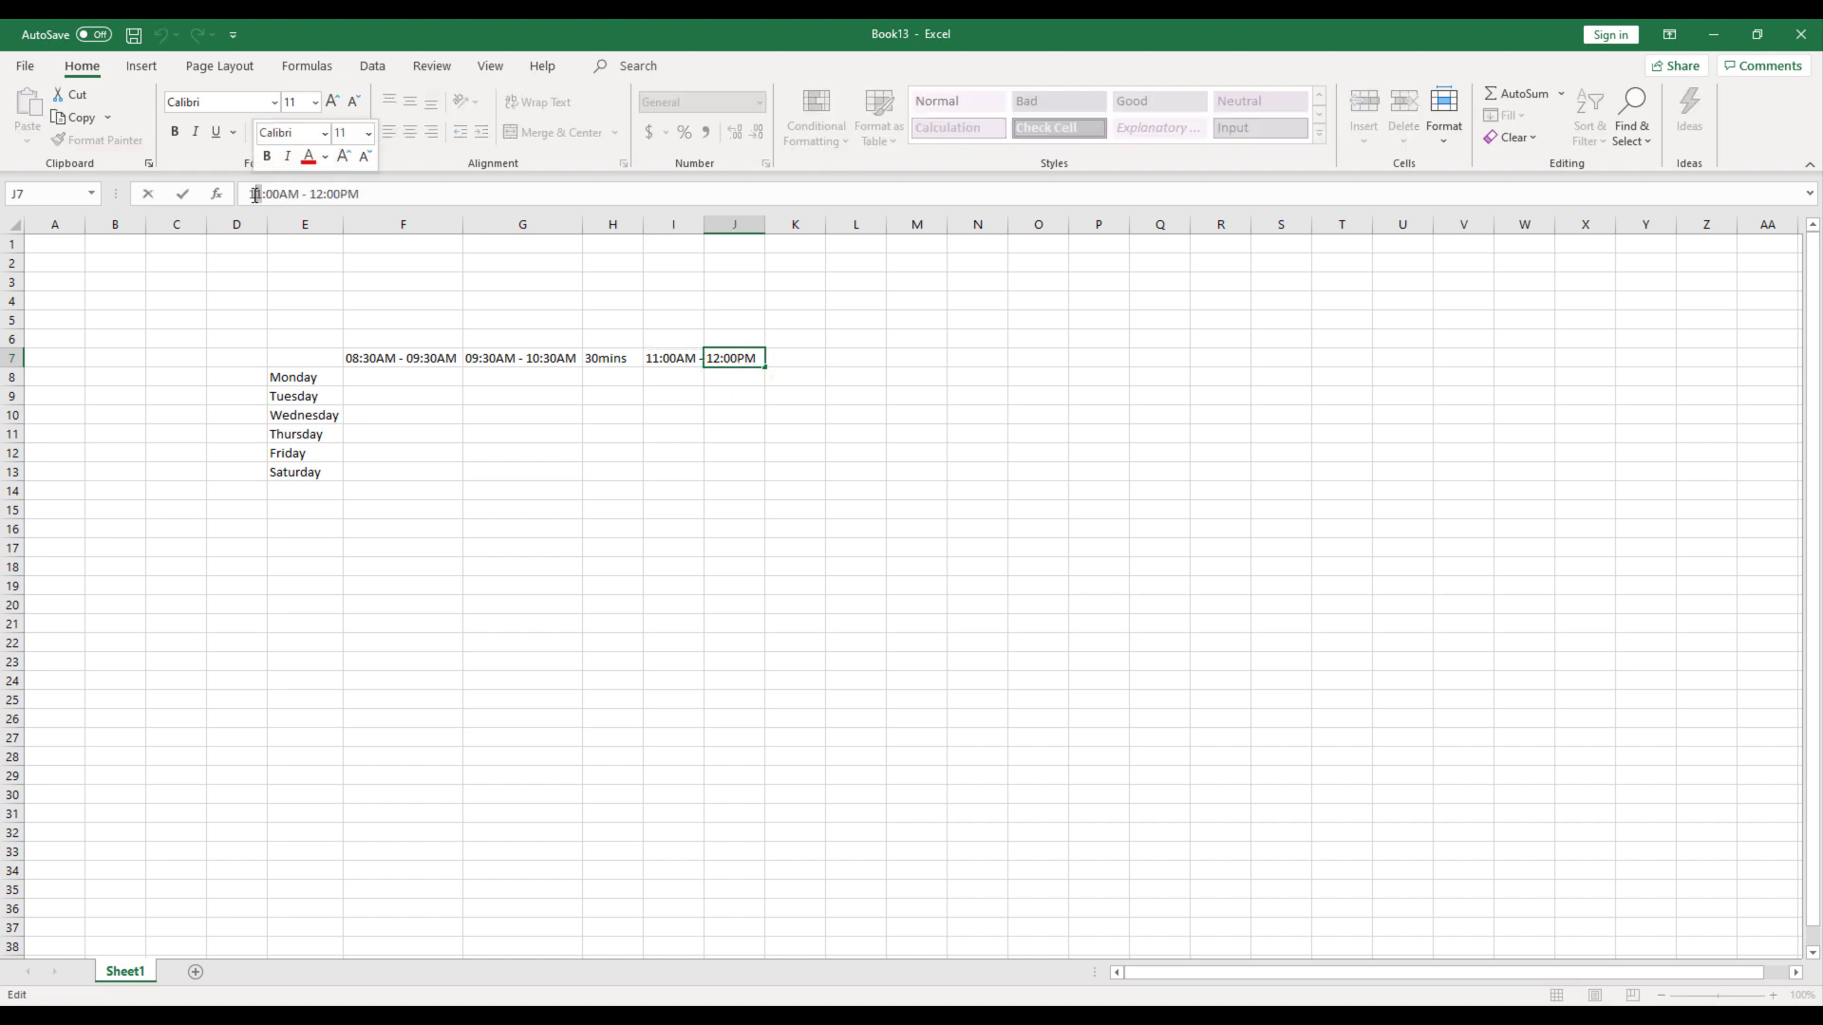
key("Delete")
type("2")
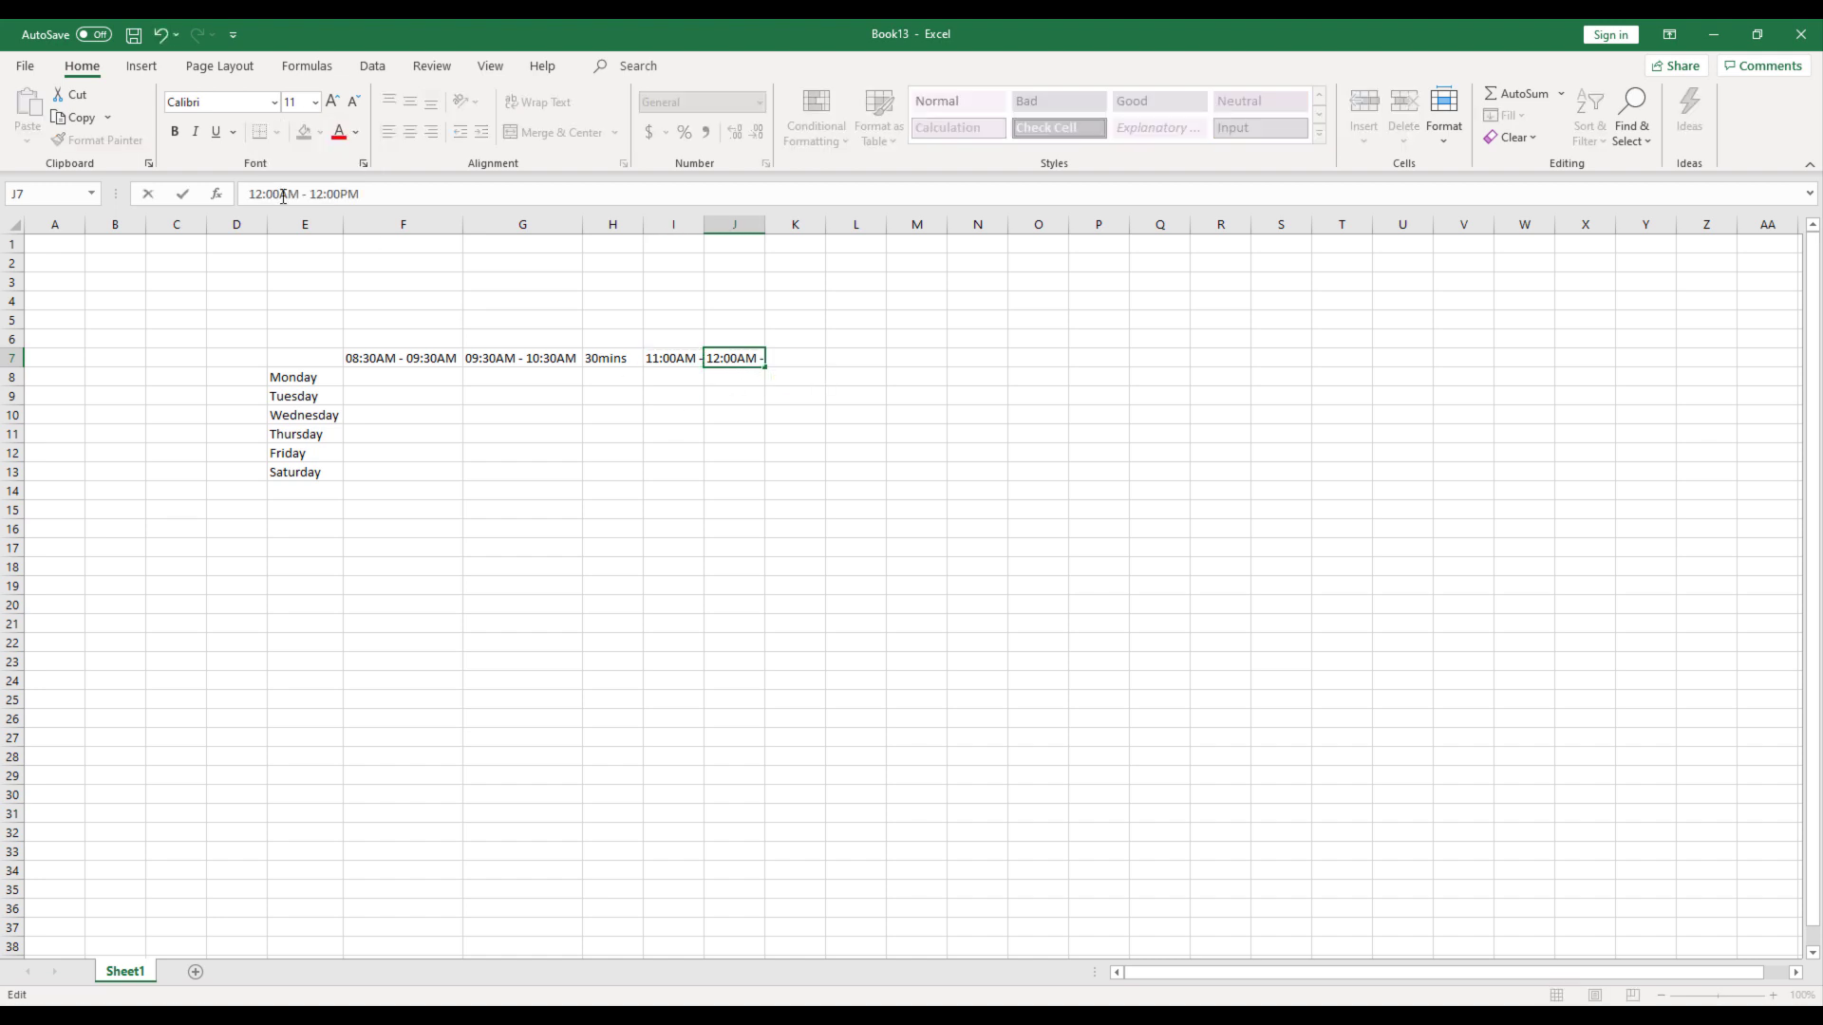
left_click_drag(291, 194, 282, 194)
type("P")
left_click(314, 194)
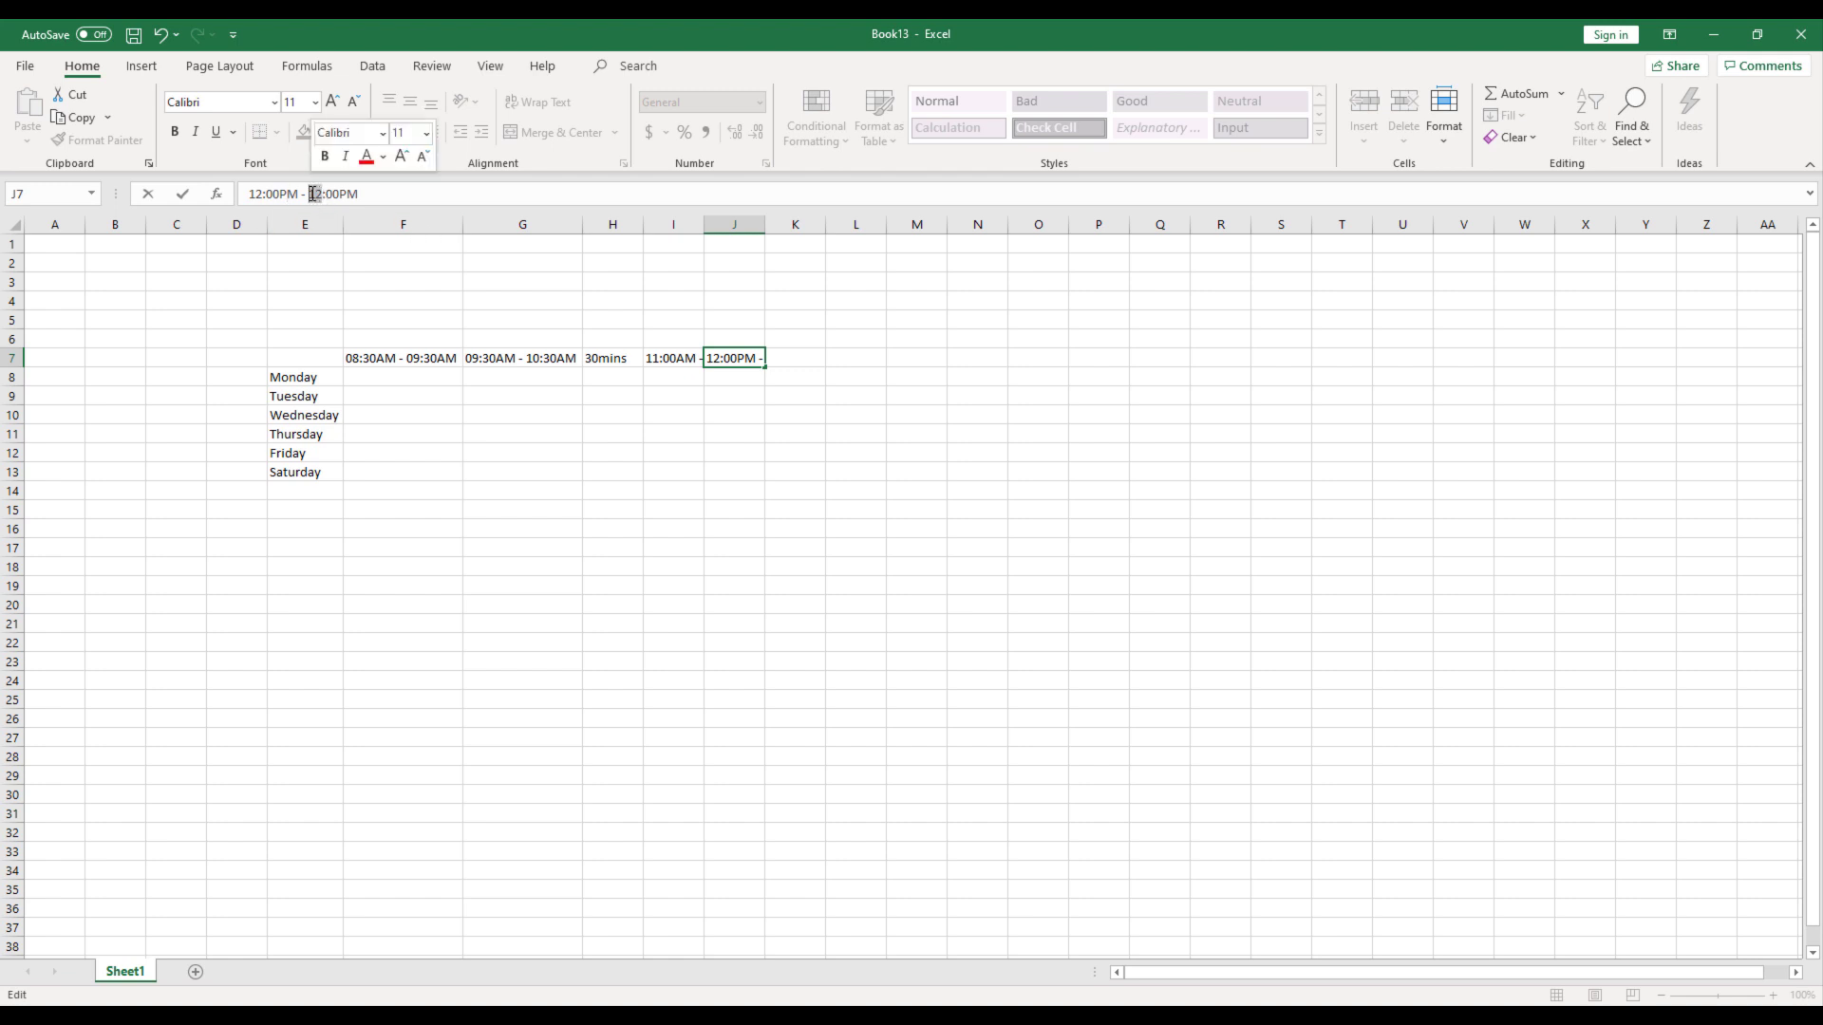
type("01")
key("Return")
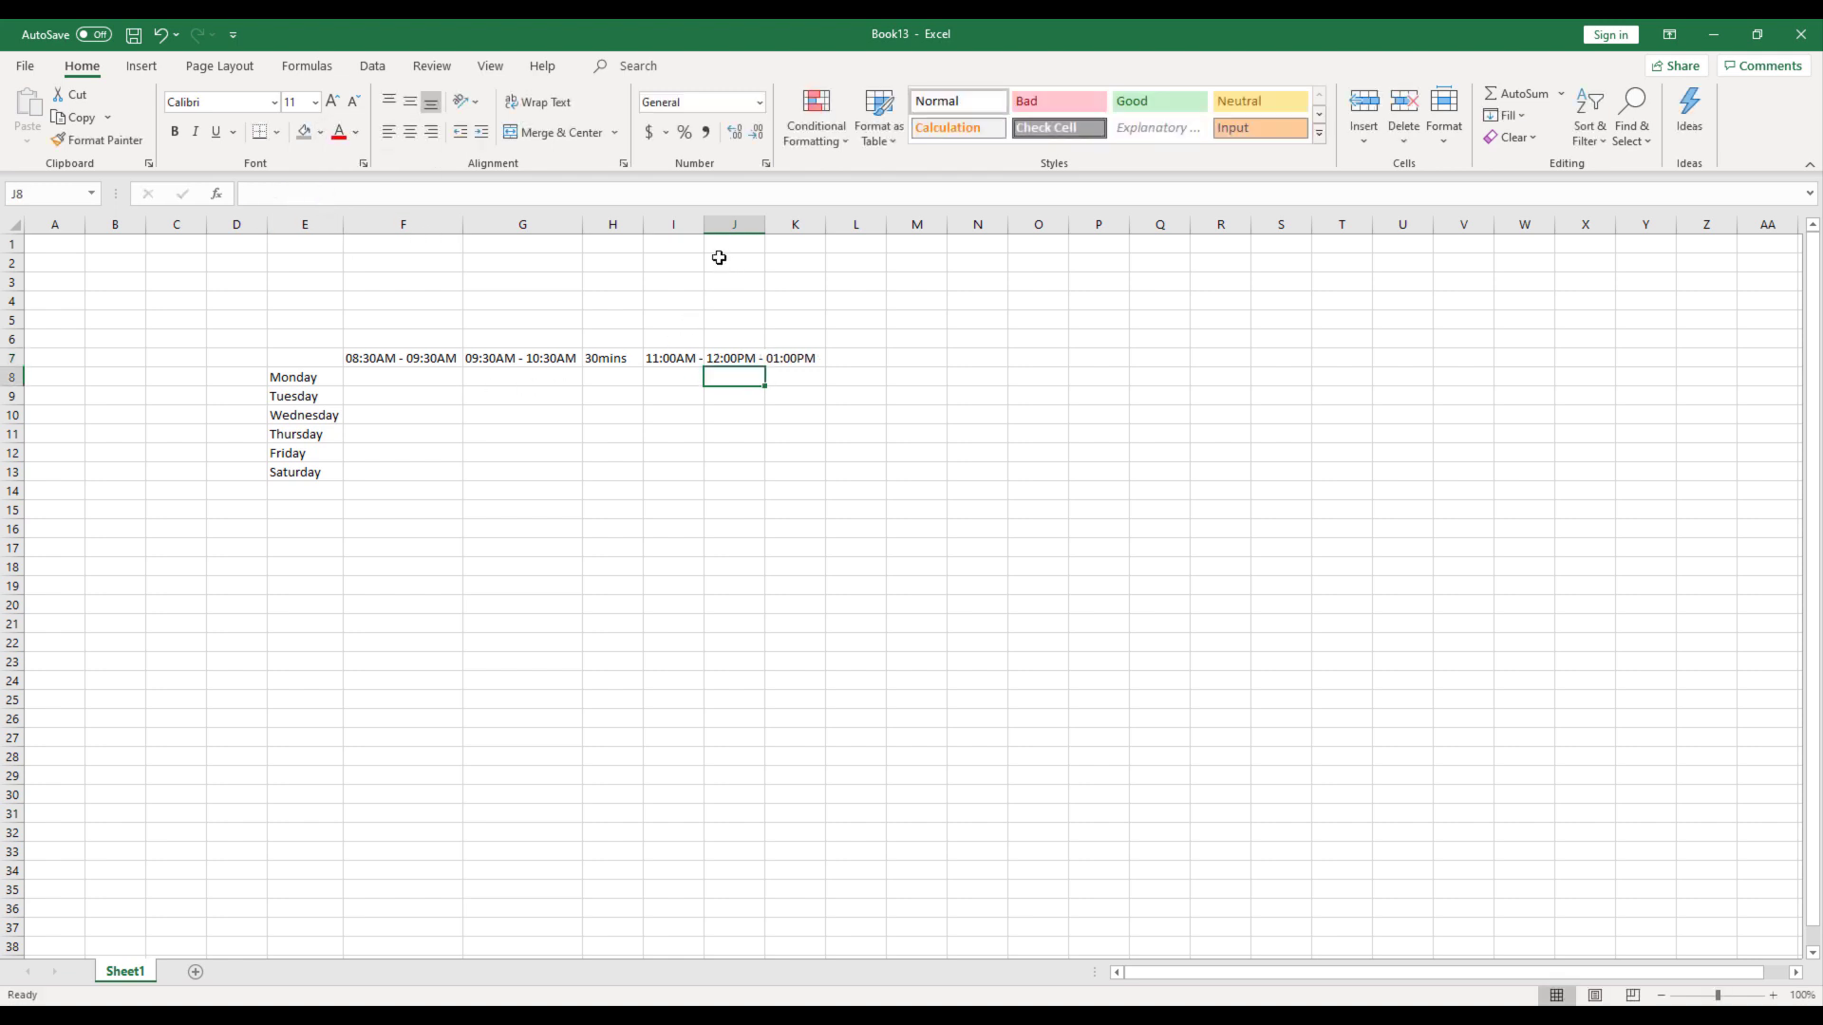
- Autofit columns I and J and enter 60Mins in K7
double_click(702, 229)
double_click(822, 225)
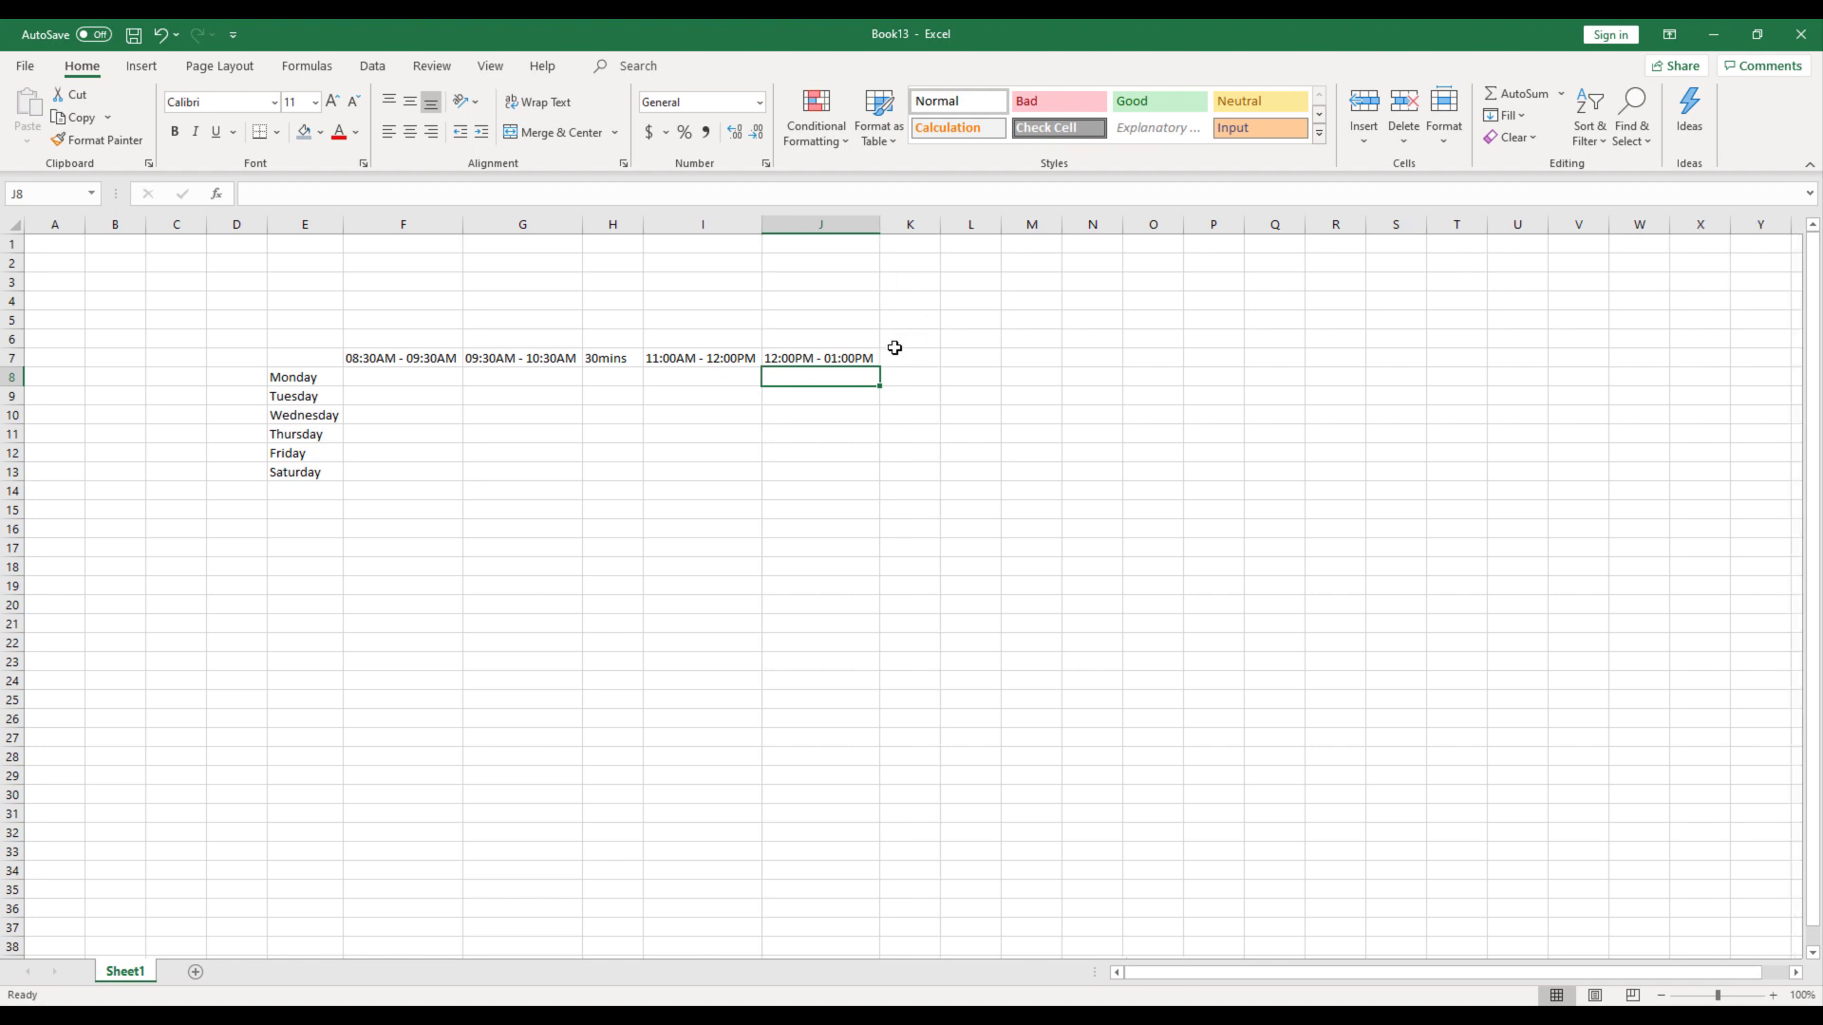
left_click(899, 357)
type("60")
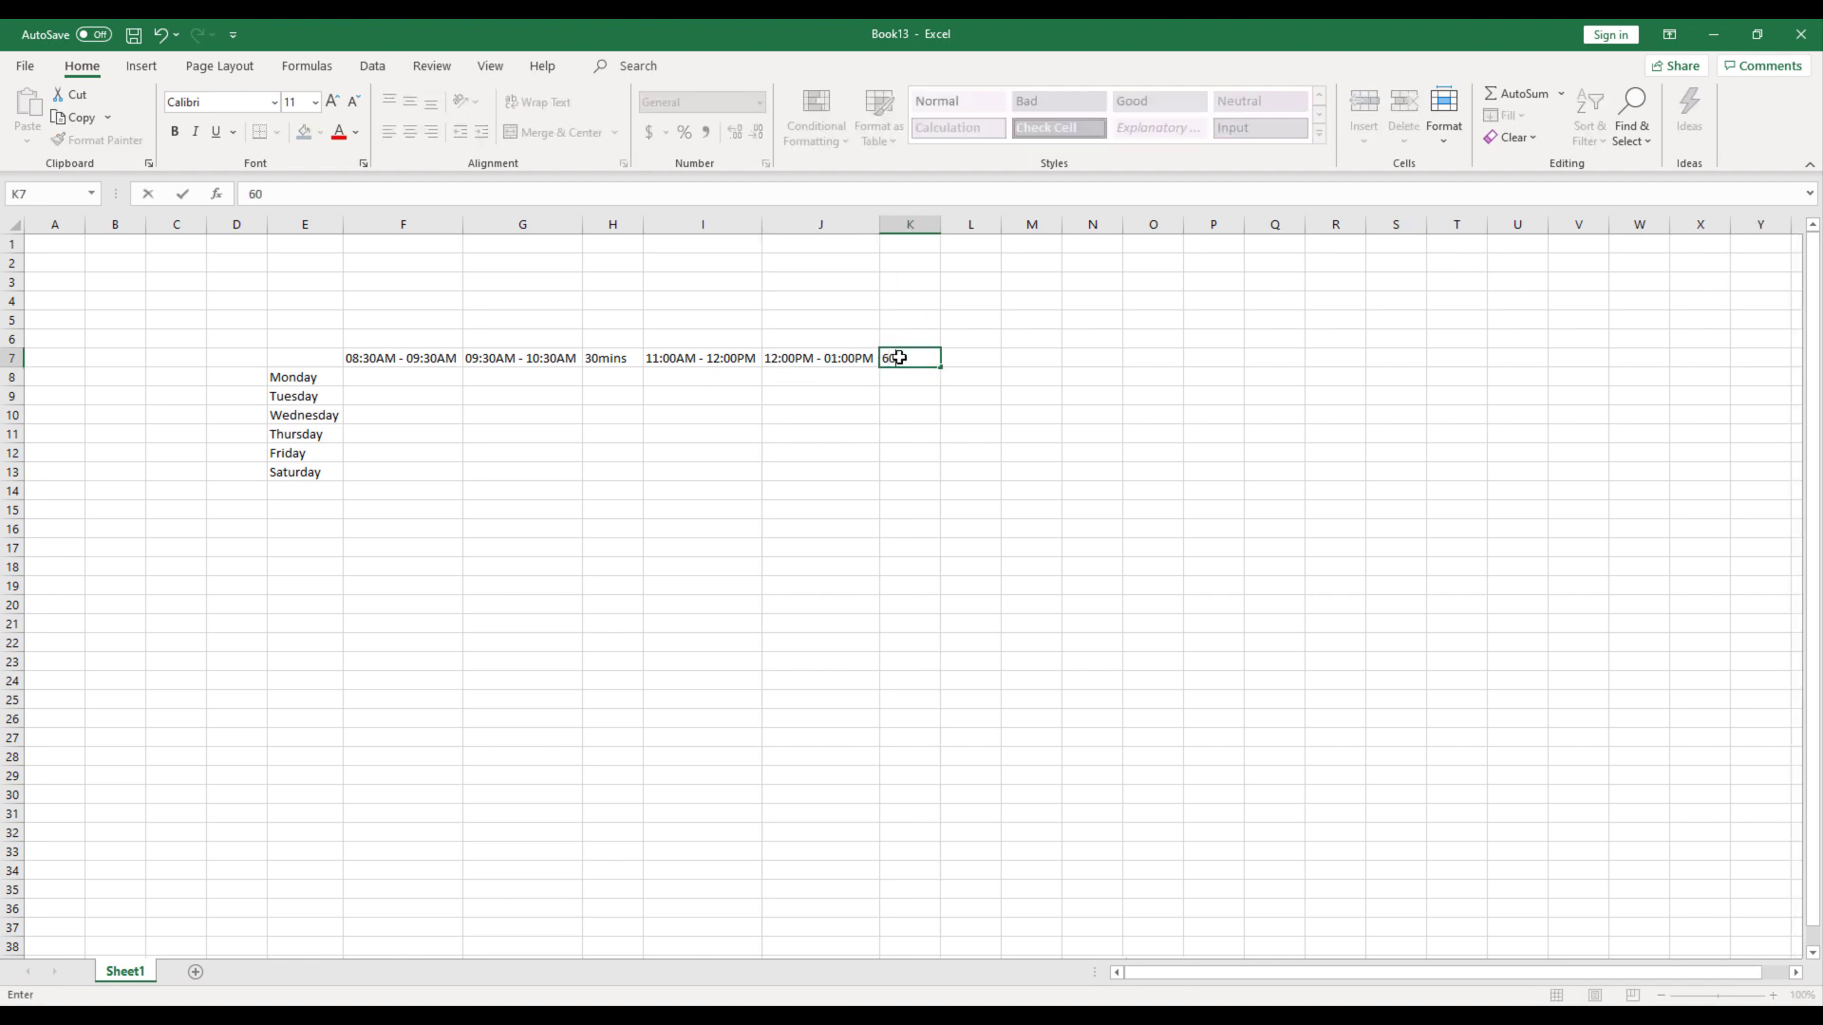
type("Mins")
key("Return")
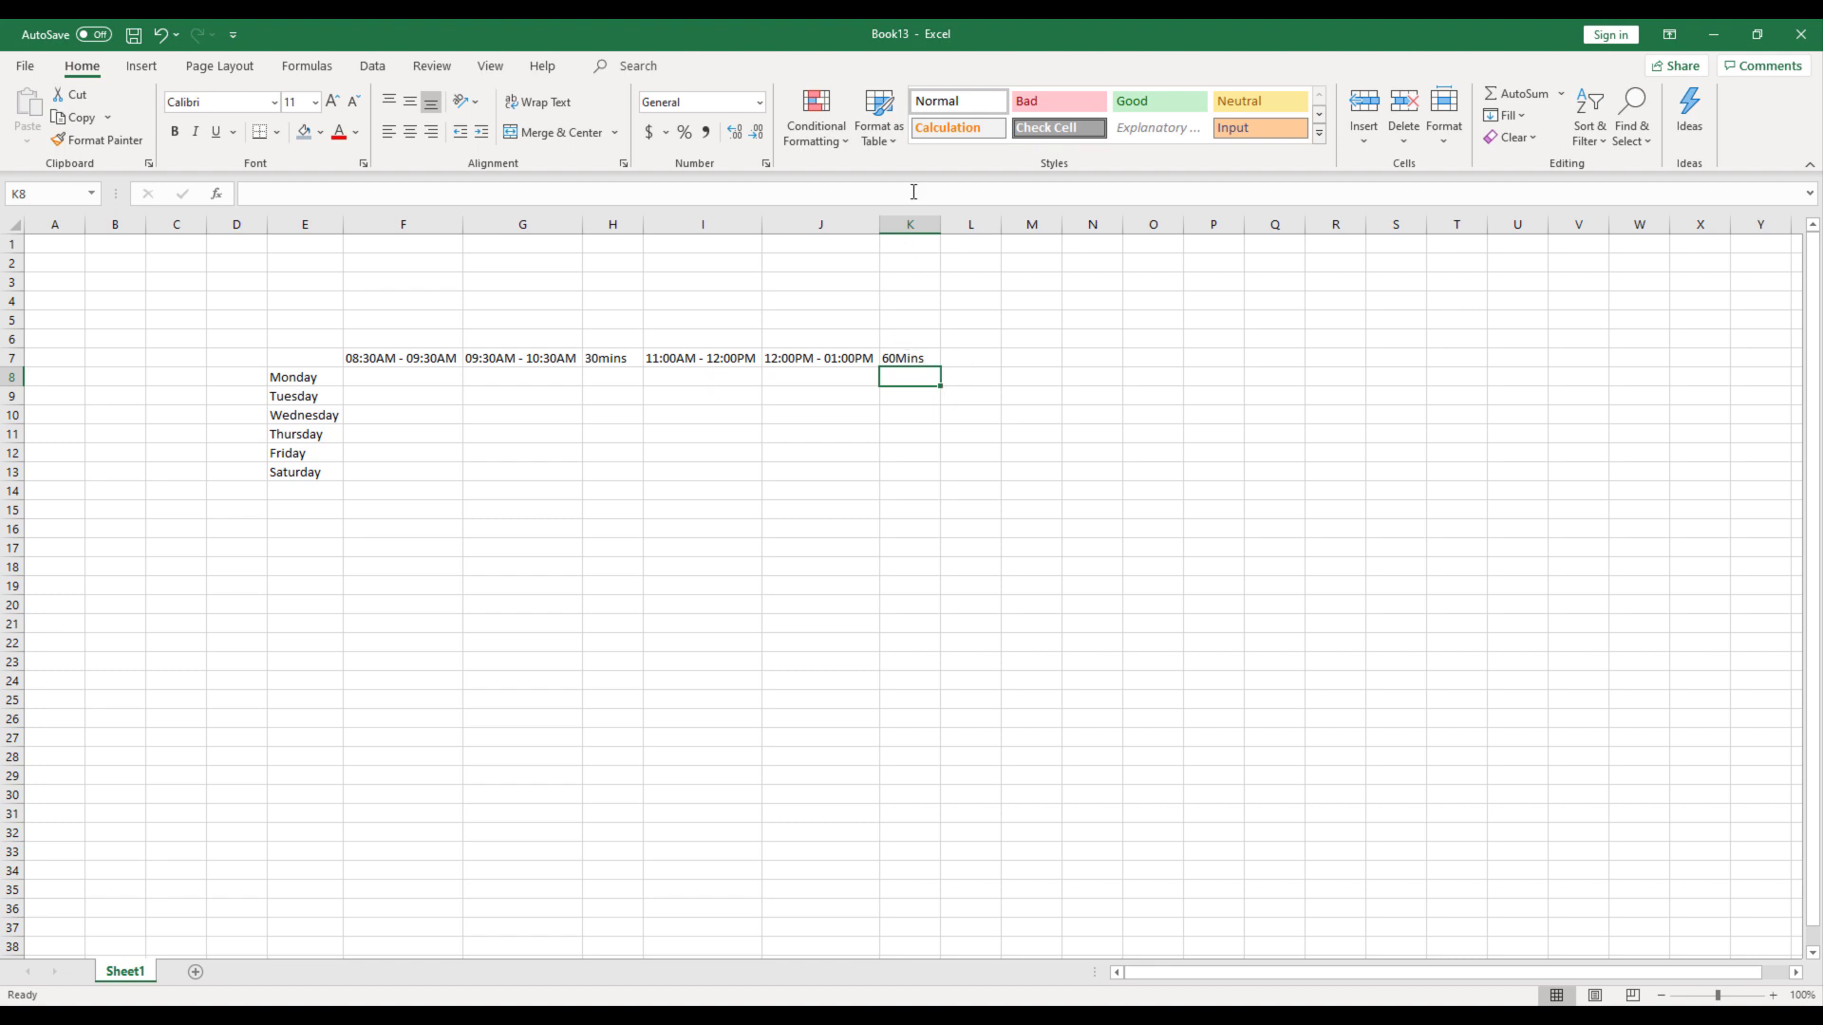
- Paste the J7 time heading into L7 and M7 and autofit both columns
left_click(965, 358)
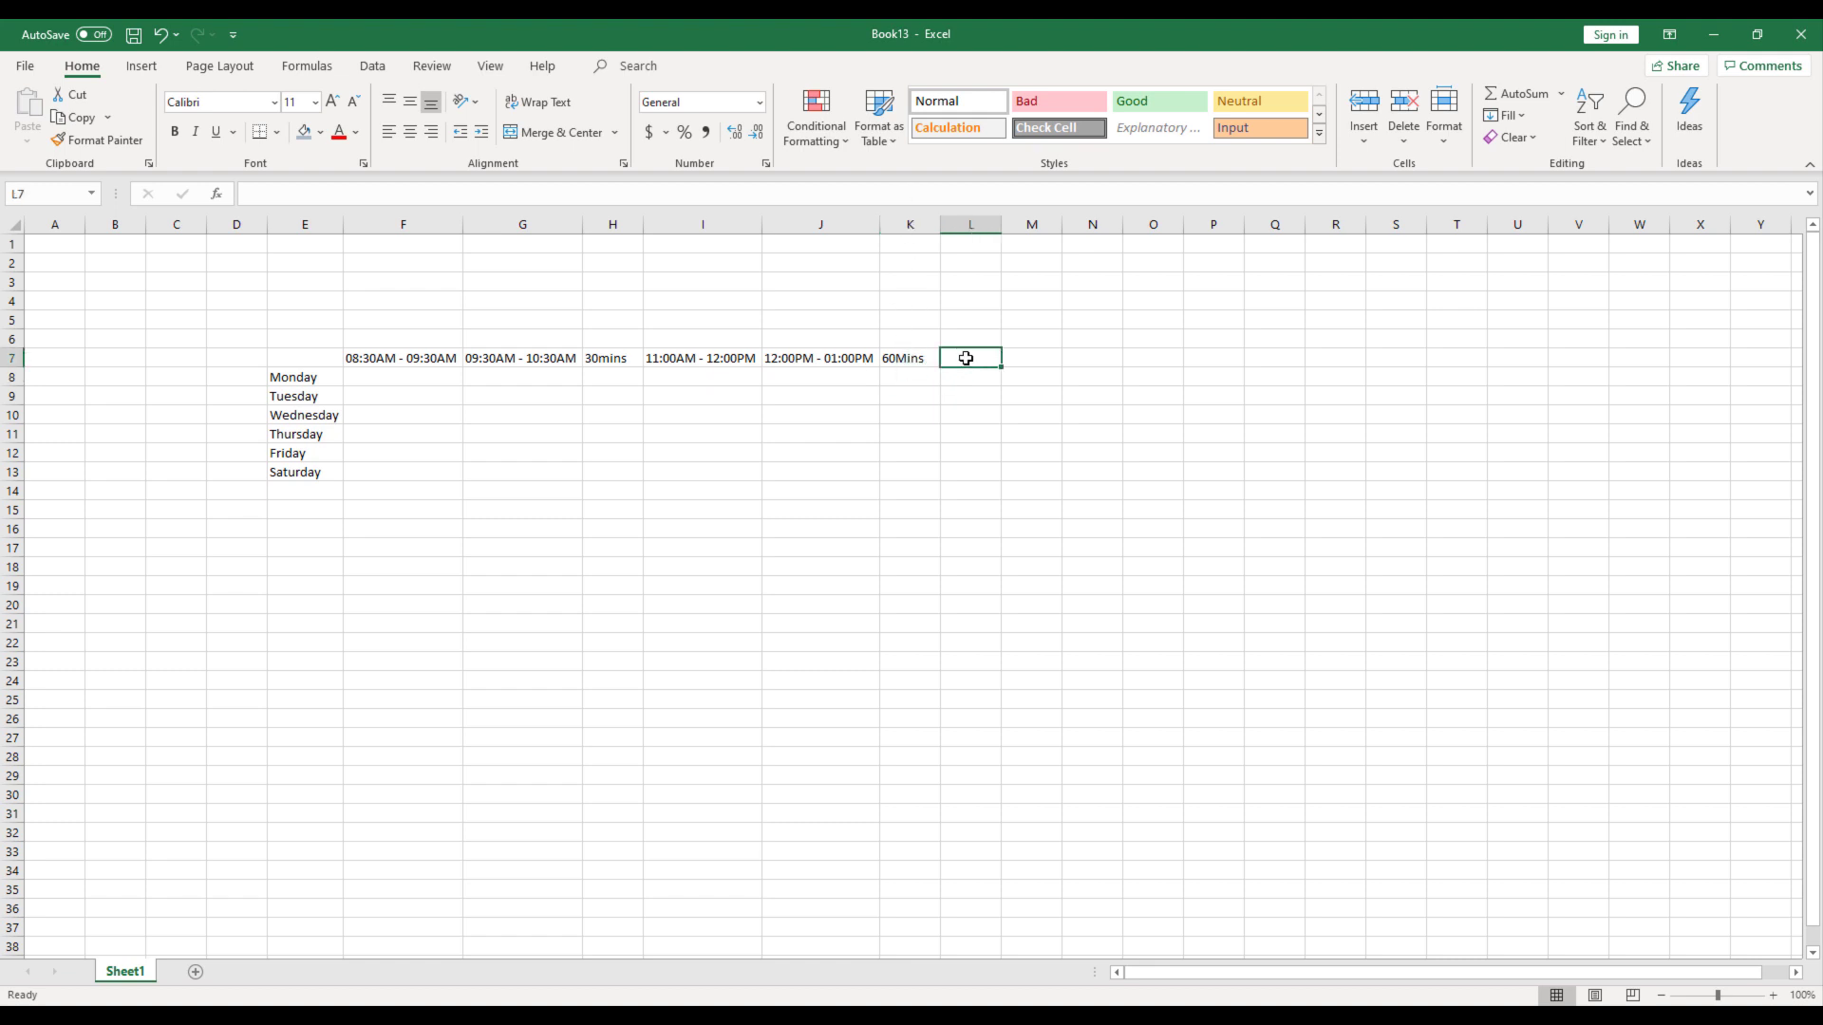
left_click(828, 366)
key("ctrl+c")
left_click(970, 354)
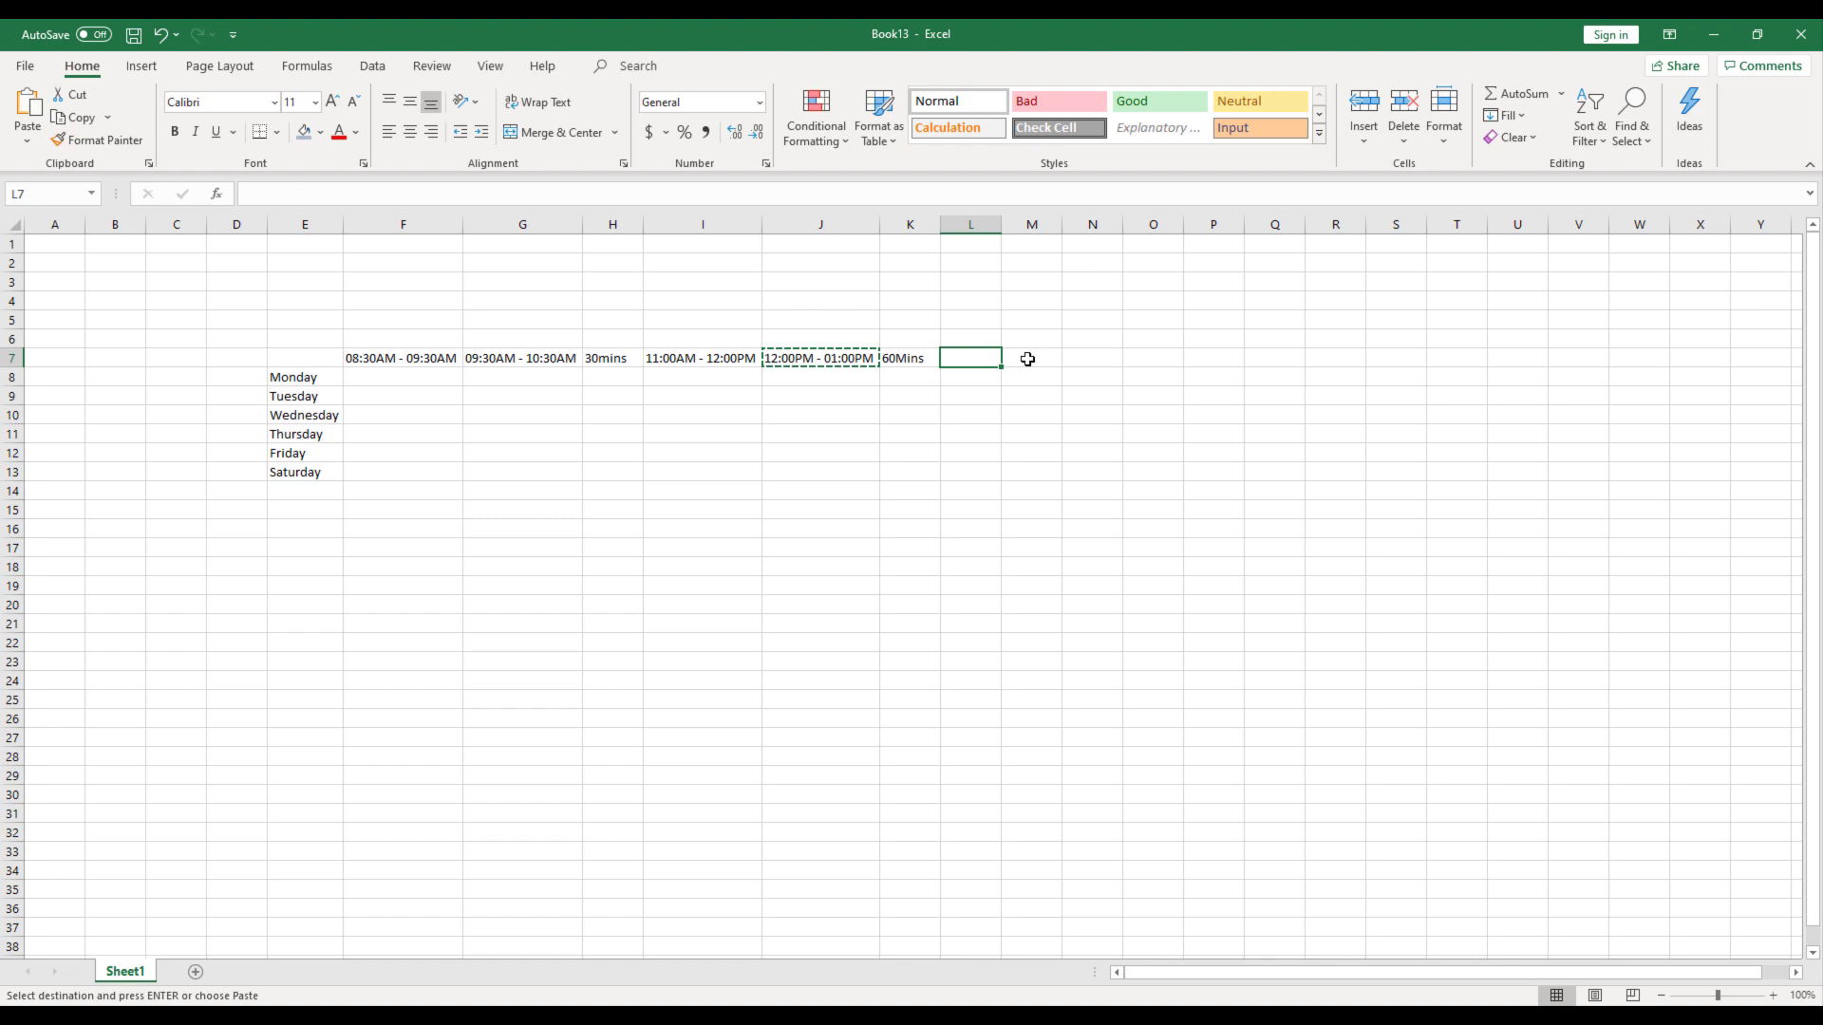
key("ctrl+v")
double_click(1002, 225)
left_click(1104, 364)
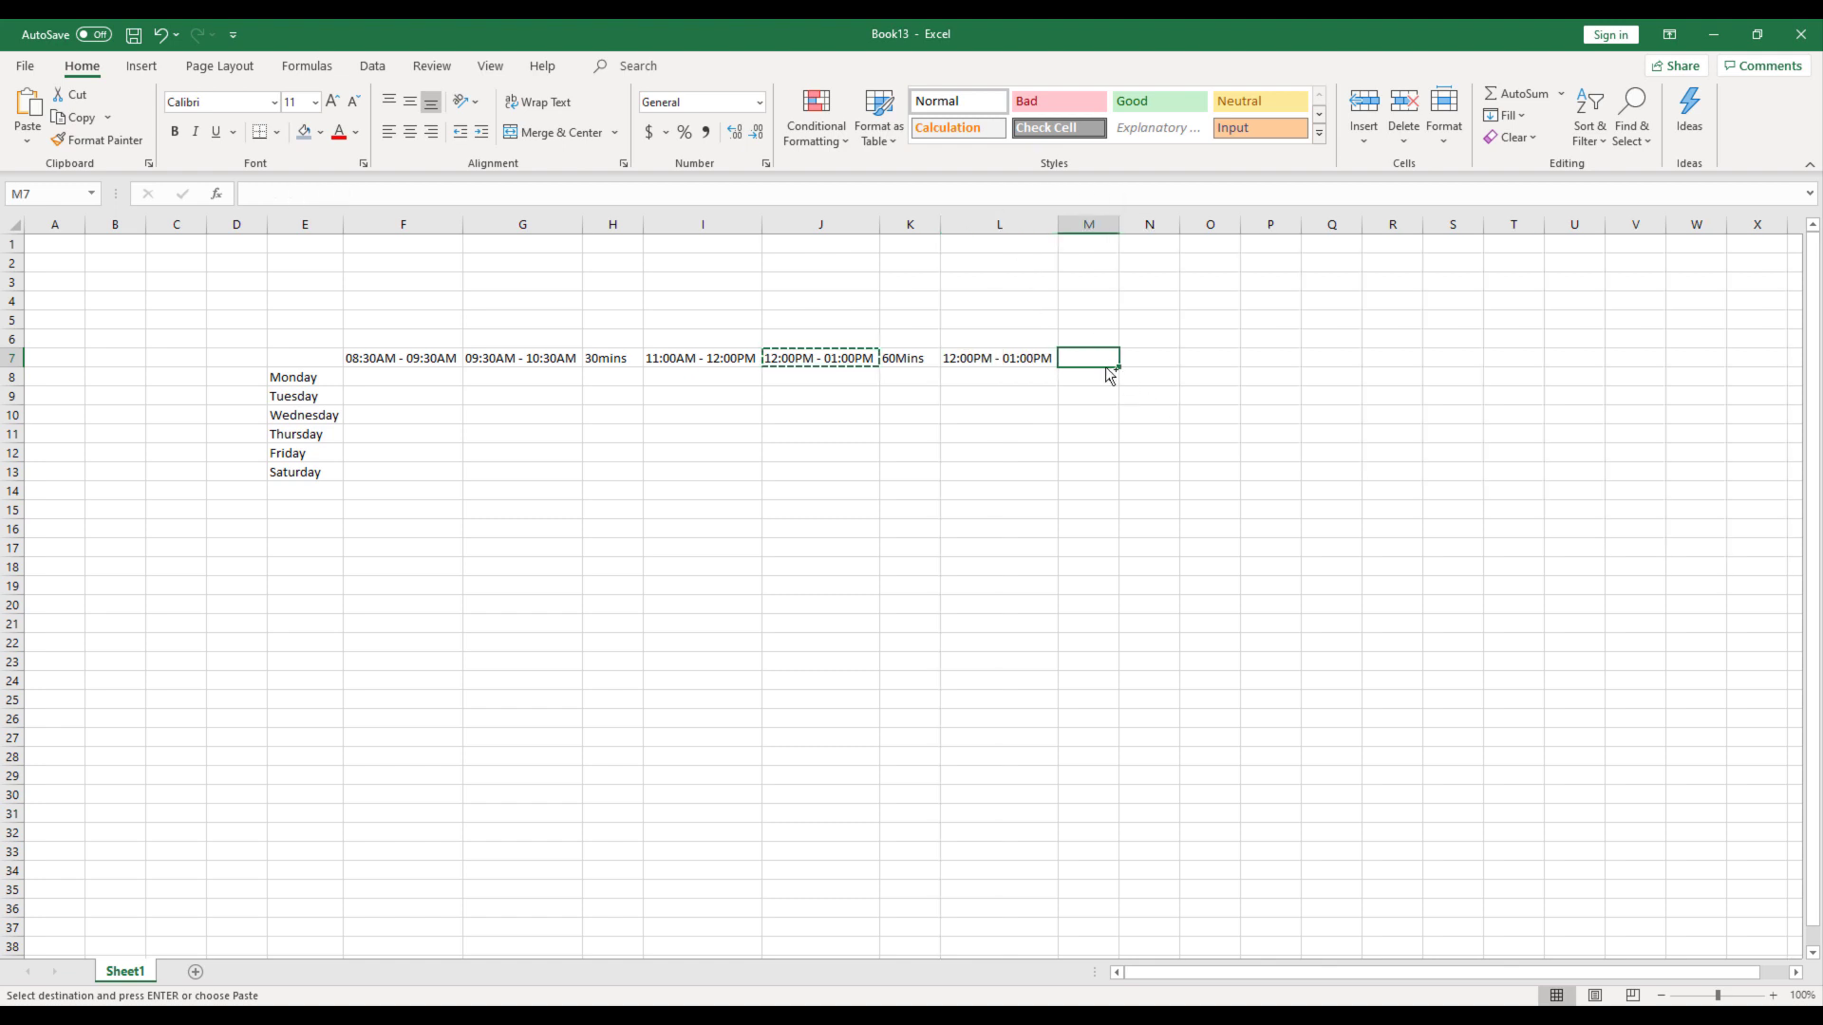
key("ctrl+v")
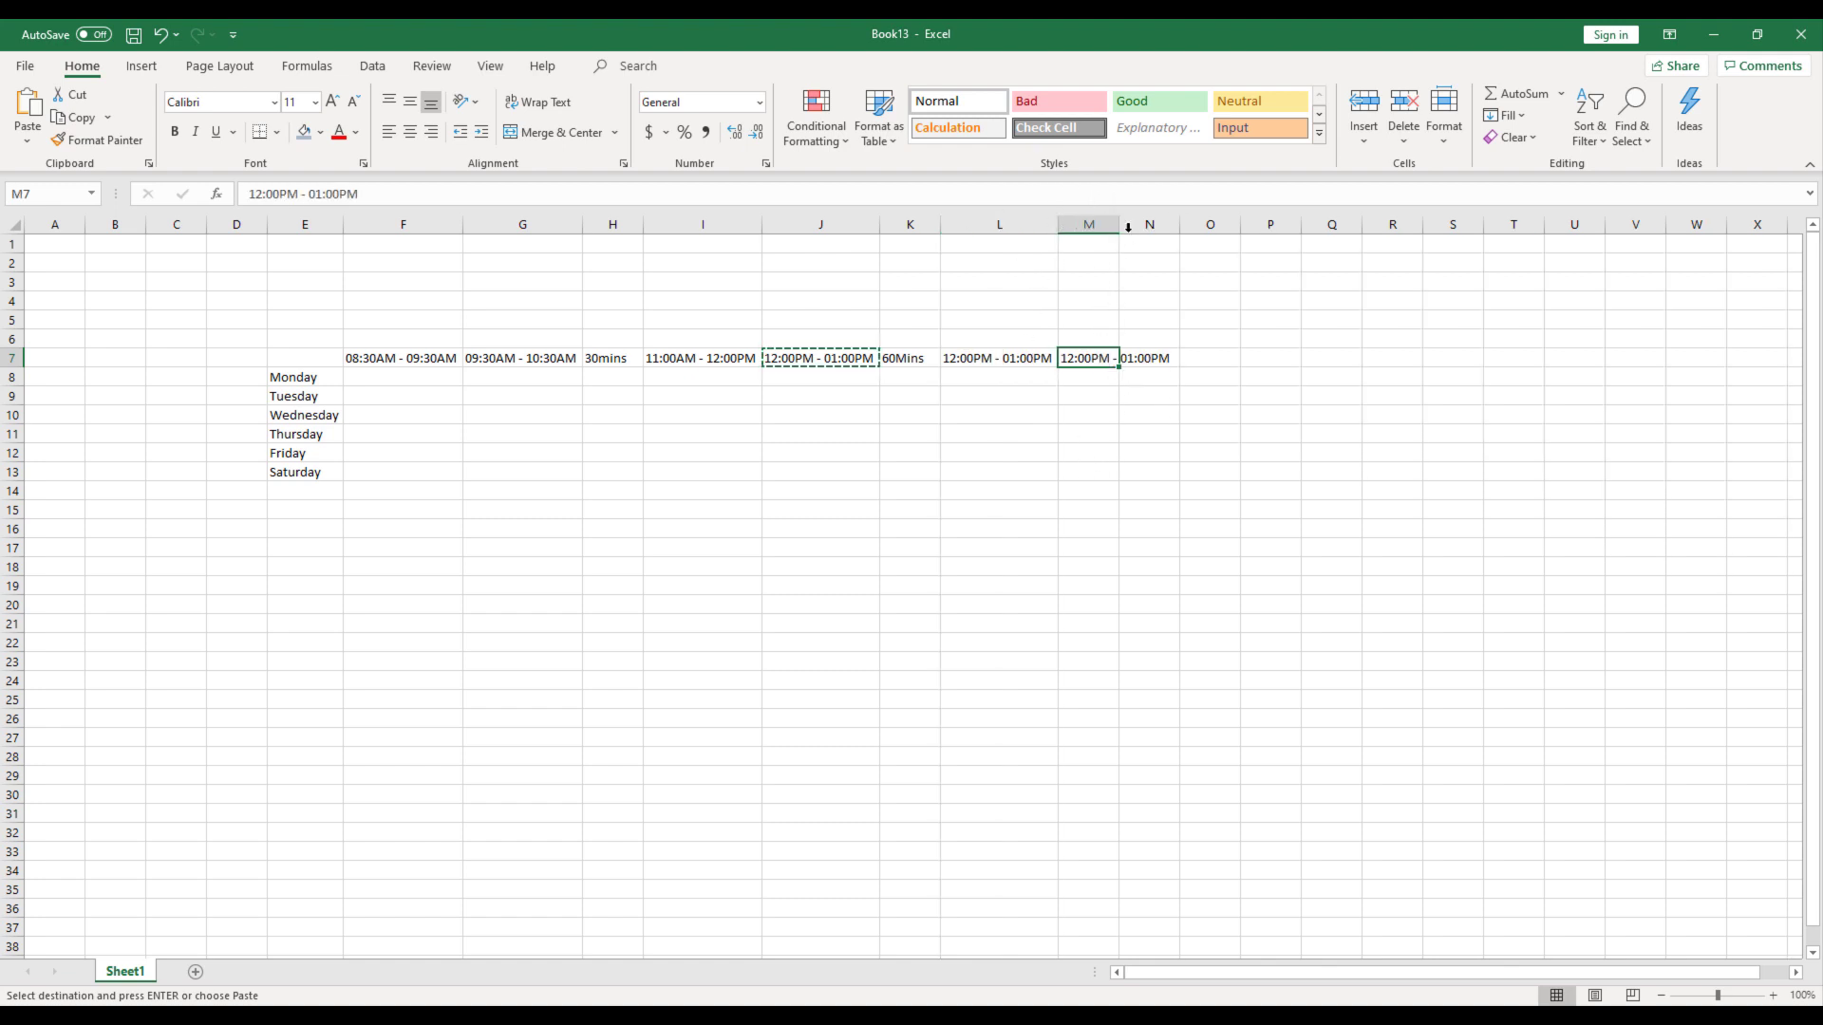
double_click(1128, 226)
- Change the L7 heading to 02:00PM - 03:00PM
left_click(997, 339)
left_click(993, 358)
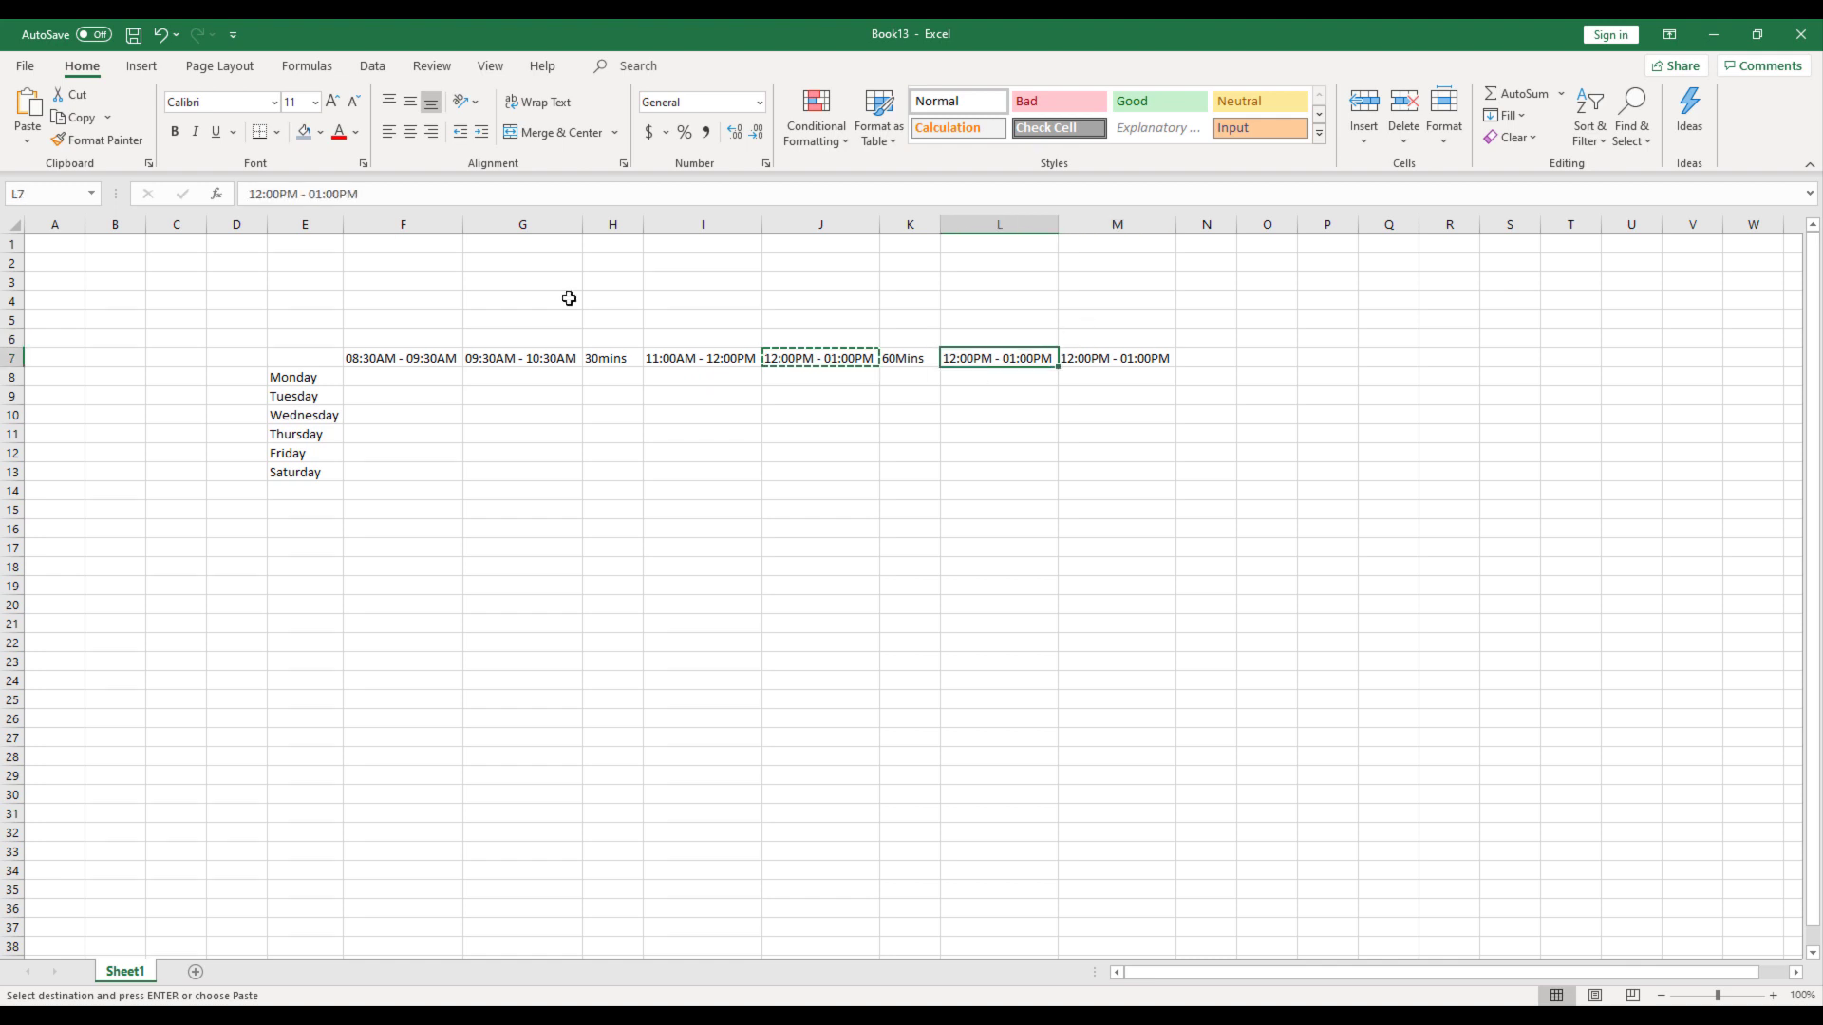
key("Escape")
left_click(241, 196)
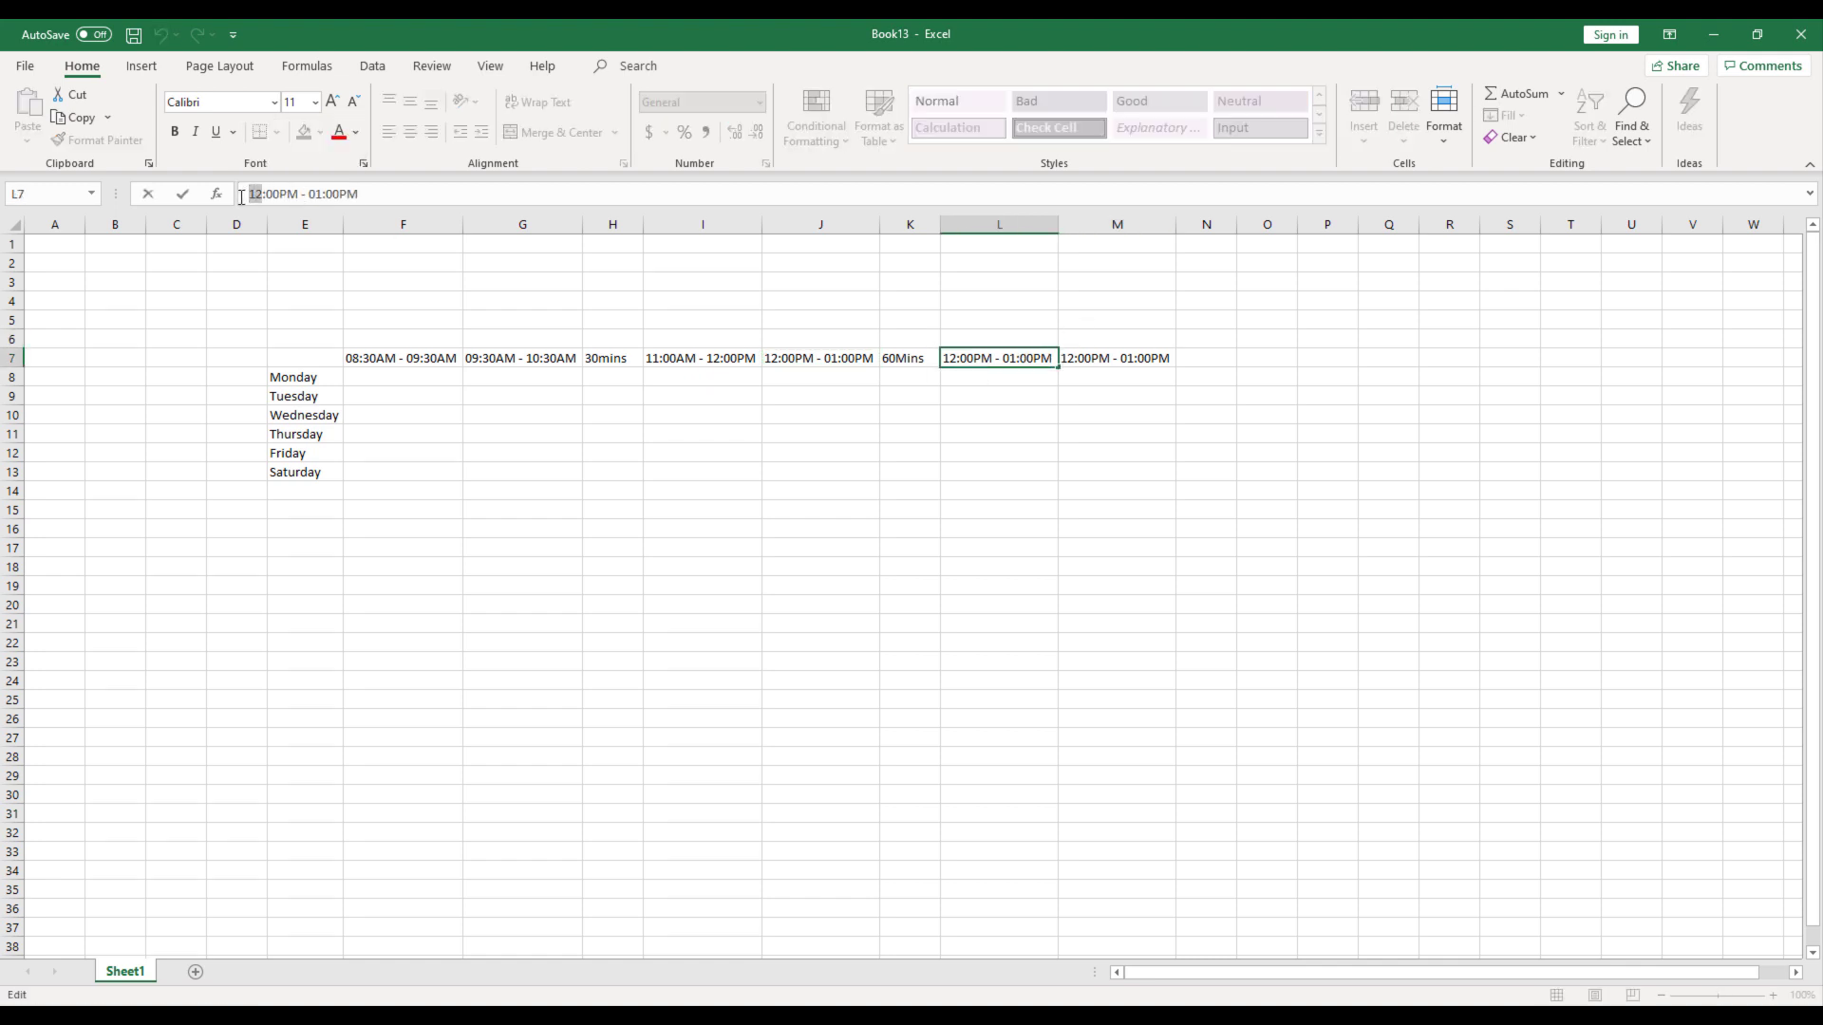
type("02")
left_click_drag(320, 194, 327, 194)
type("3")
left_click(613, 584)
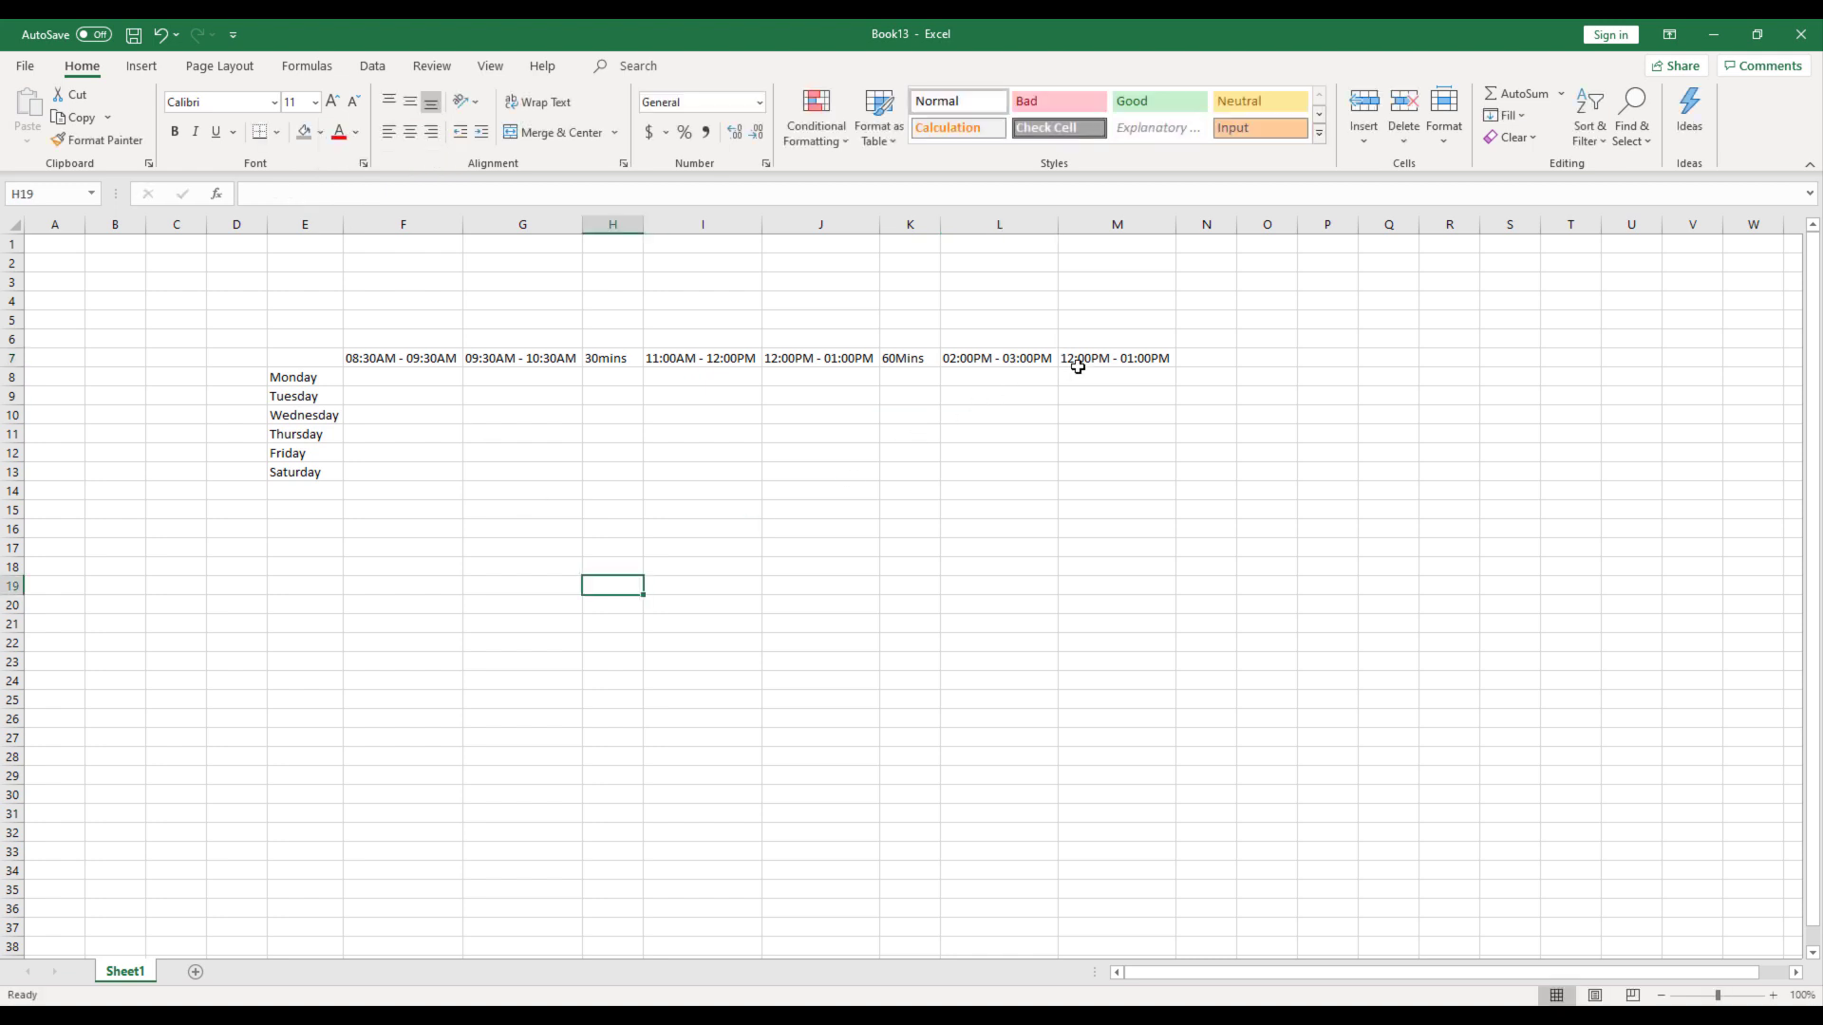
- Change the M7 heading to 03:00PM - 04:00PM
left_click(1077, 367)
left_click_drag(249, 195, 264, 195)
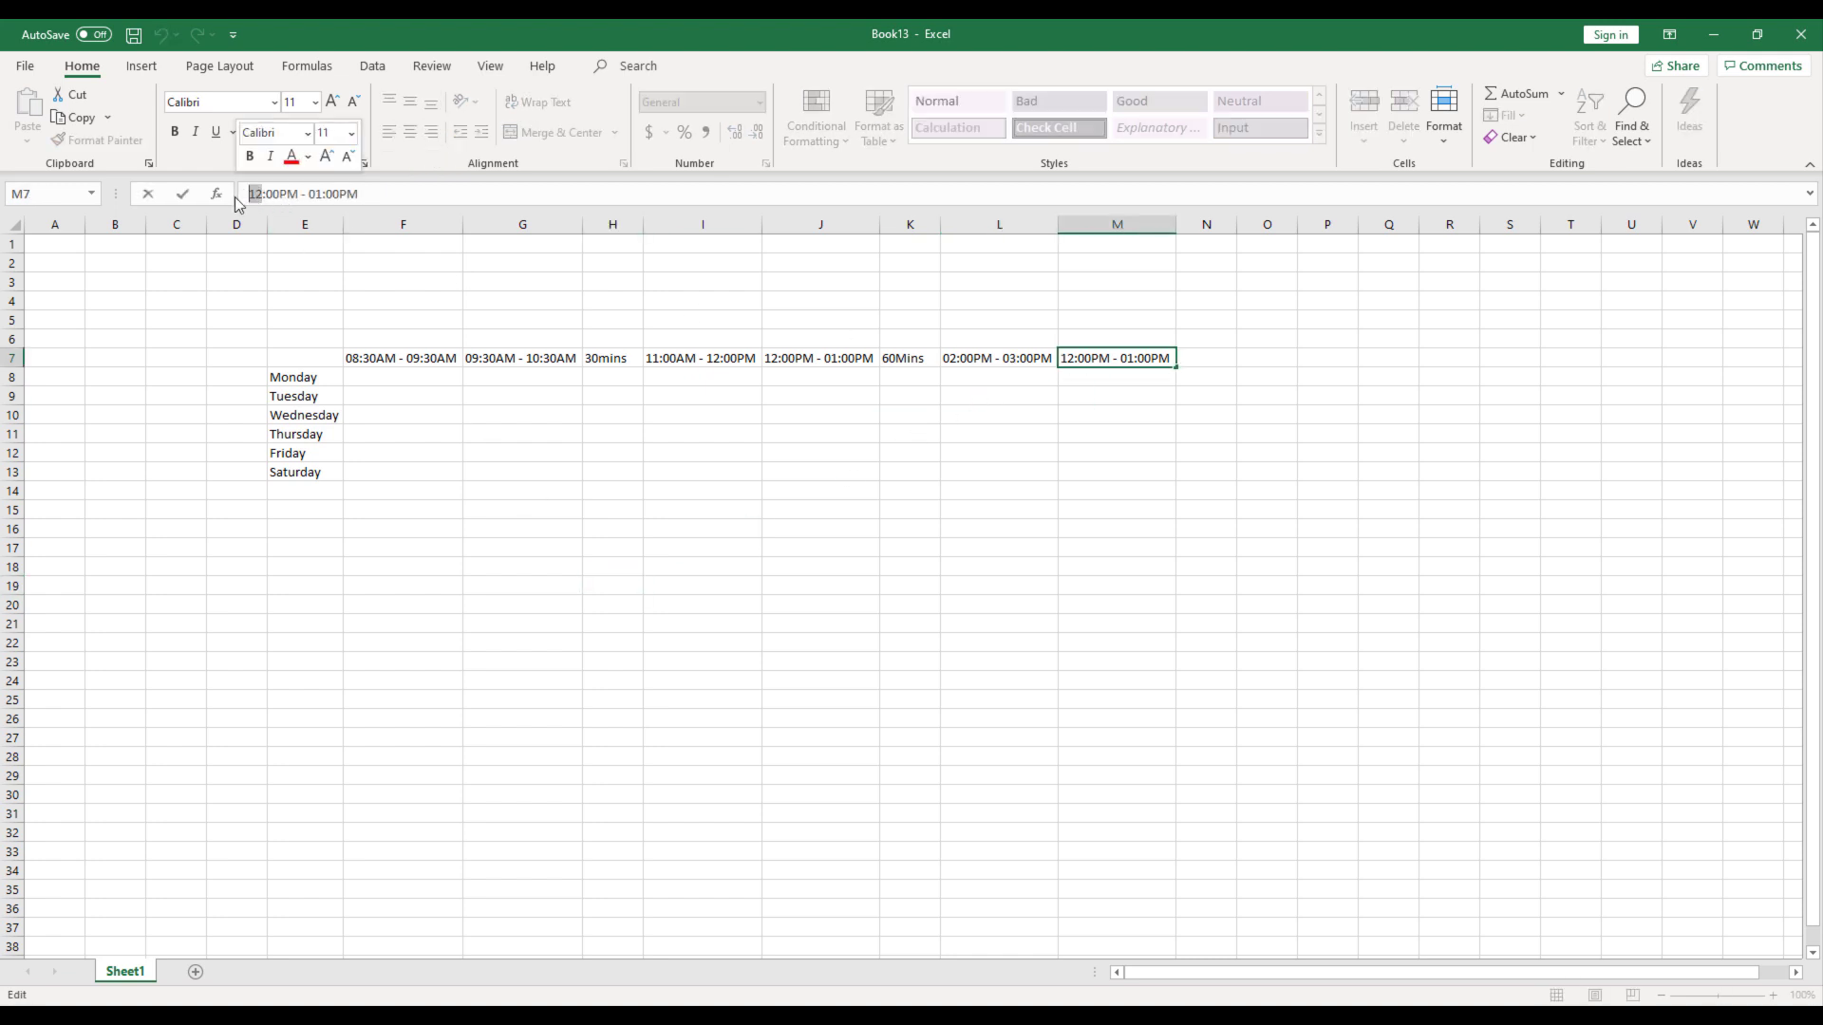
type("03")
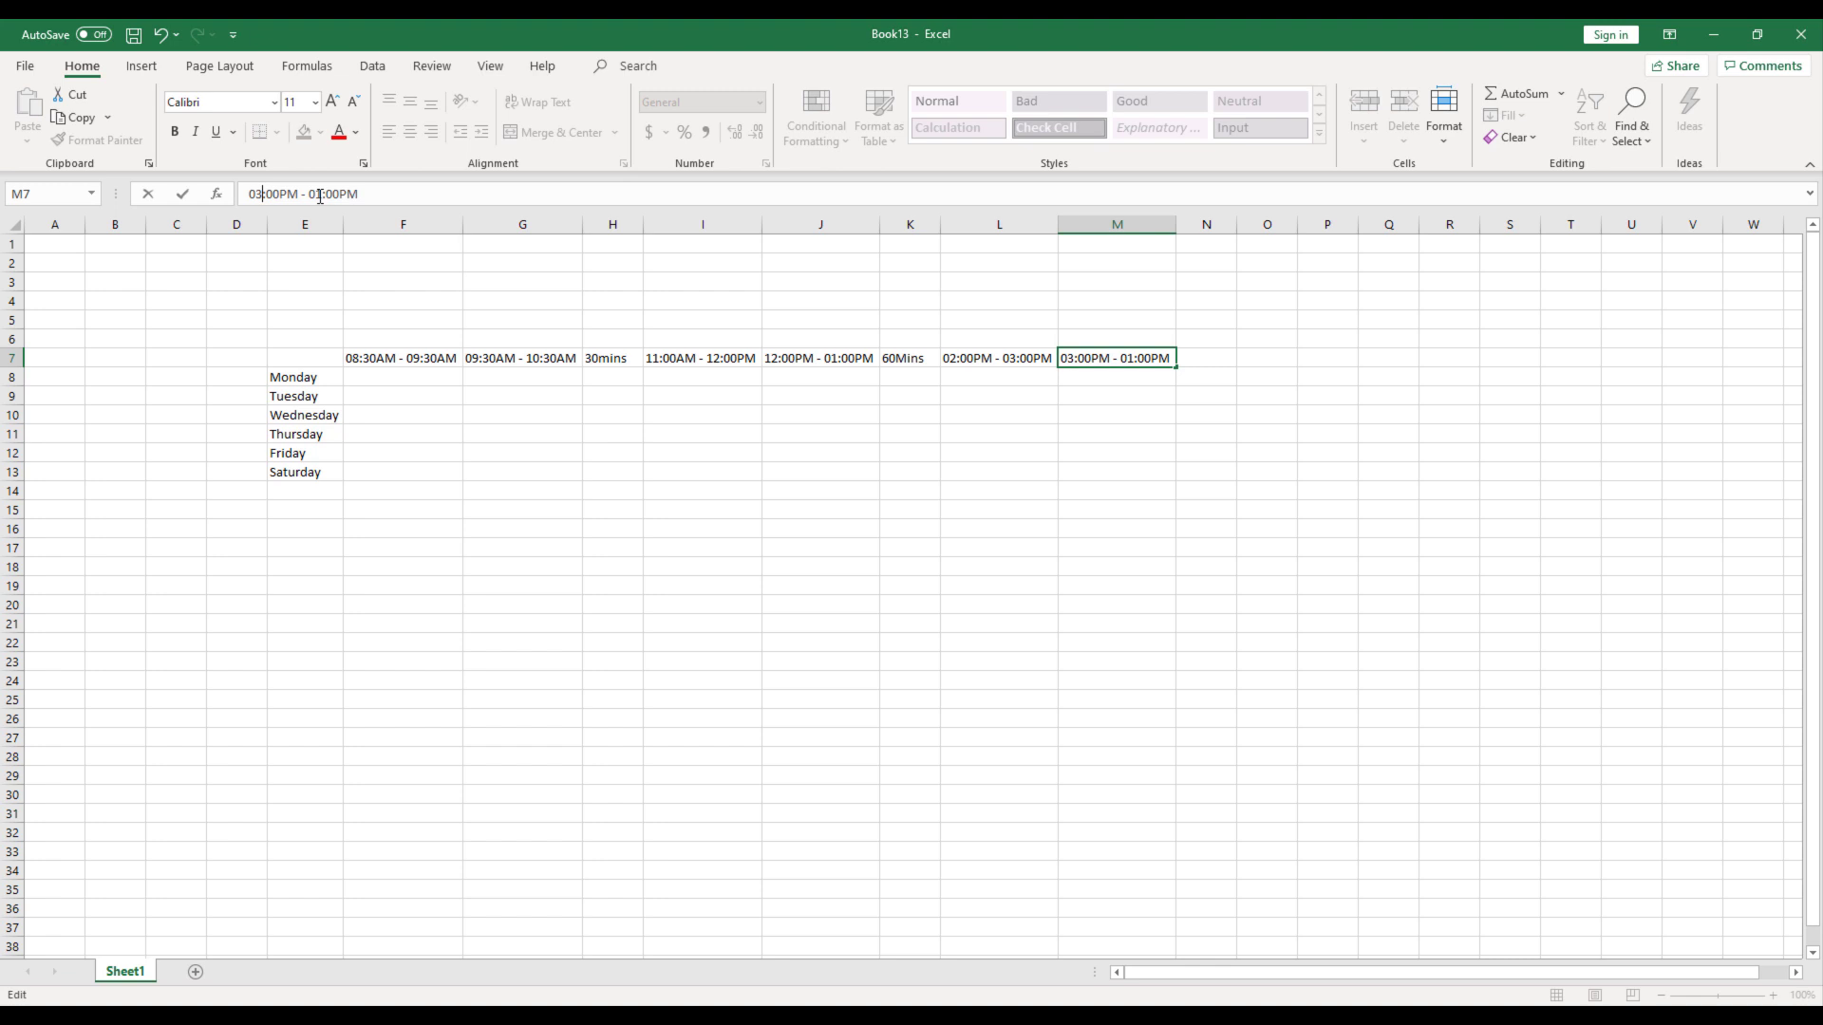
left_click_drag(318, 194, 326, 194)
type("4")
key("Return")
left_click(689, 535)
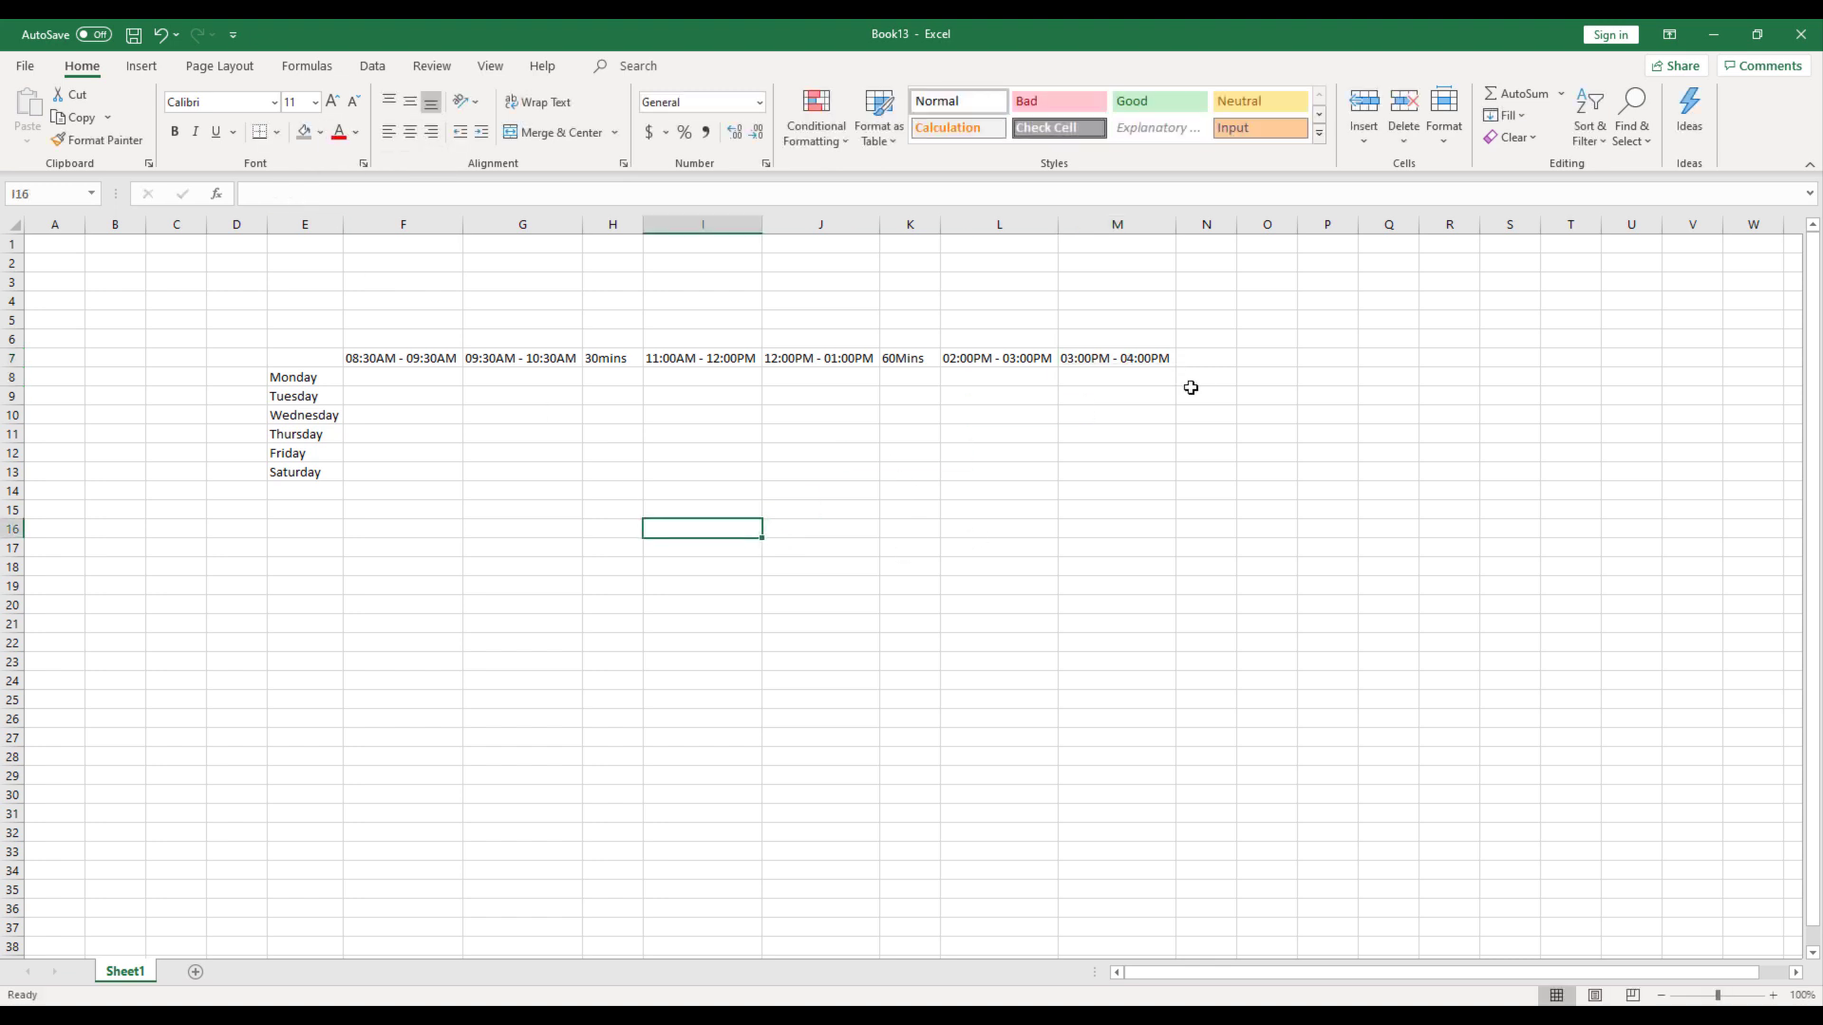
left_click_drag(1200, 358, 1293, 365)
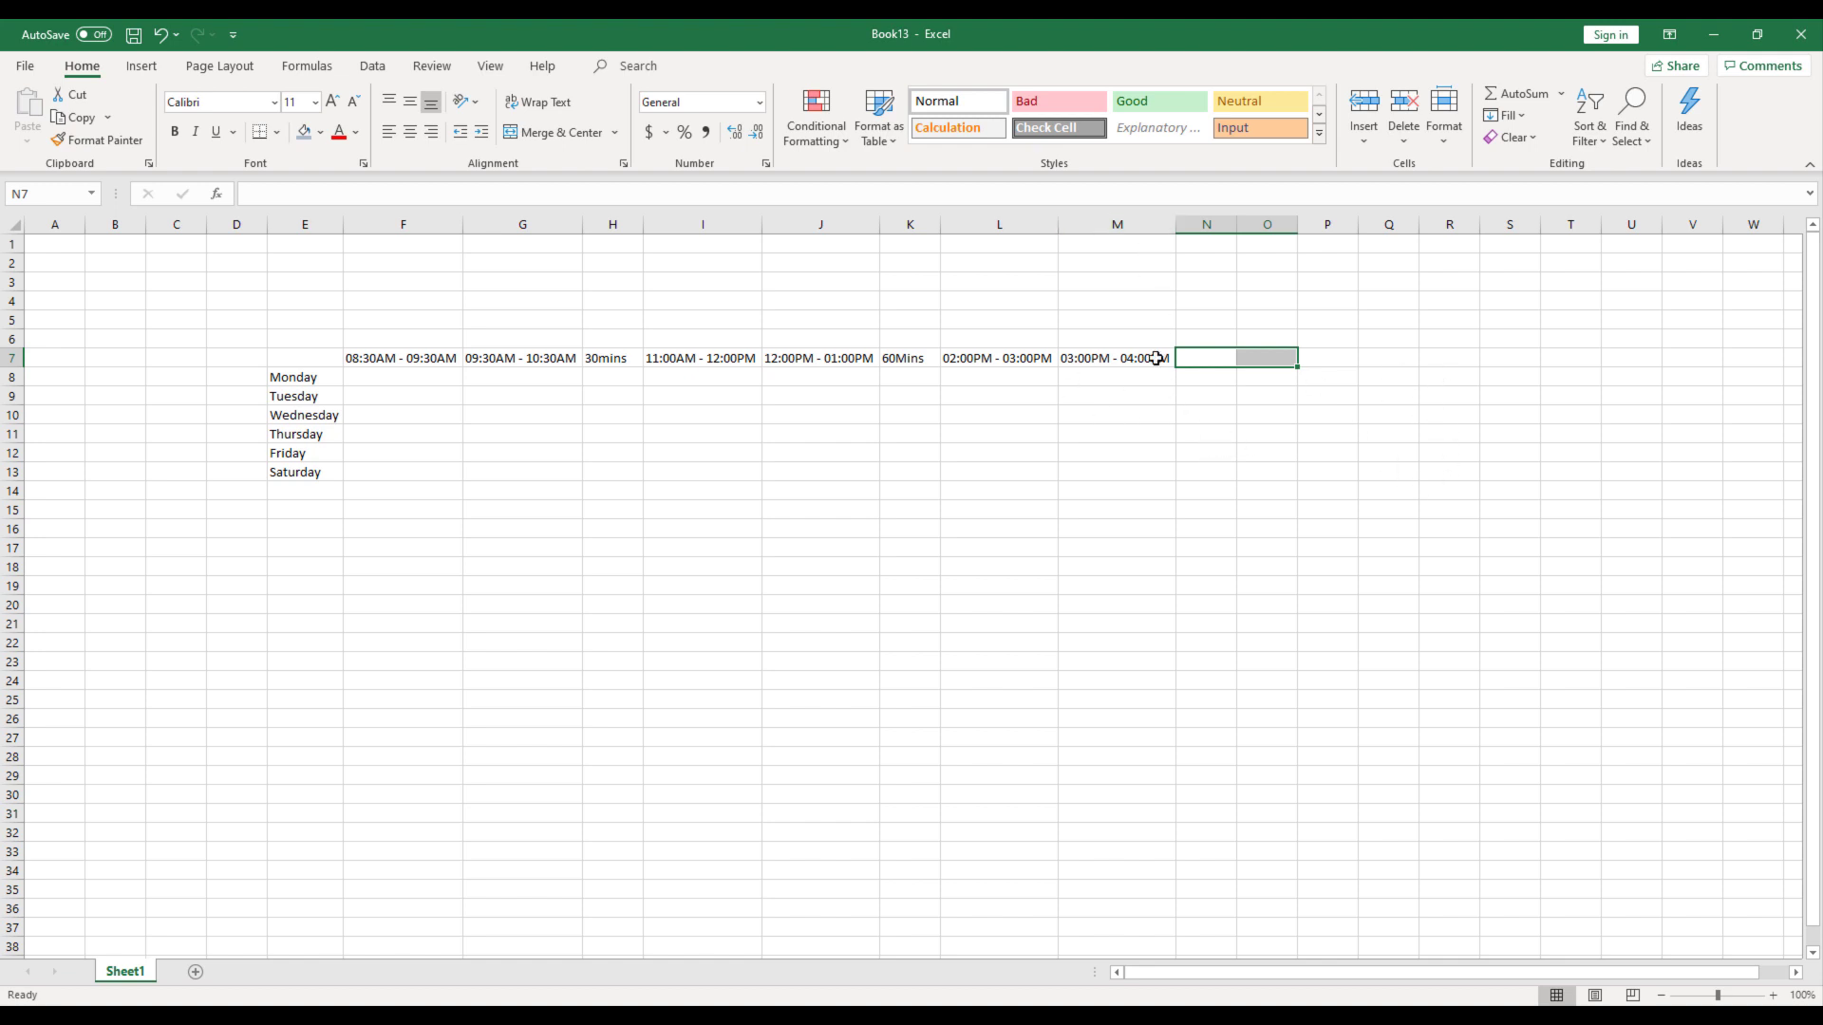
- Label E7 'Days' above the weekday list and select the block E7:M13
left_click(290, 355)
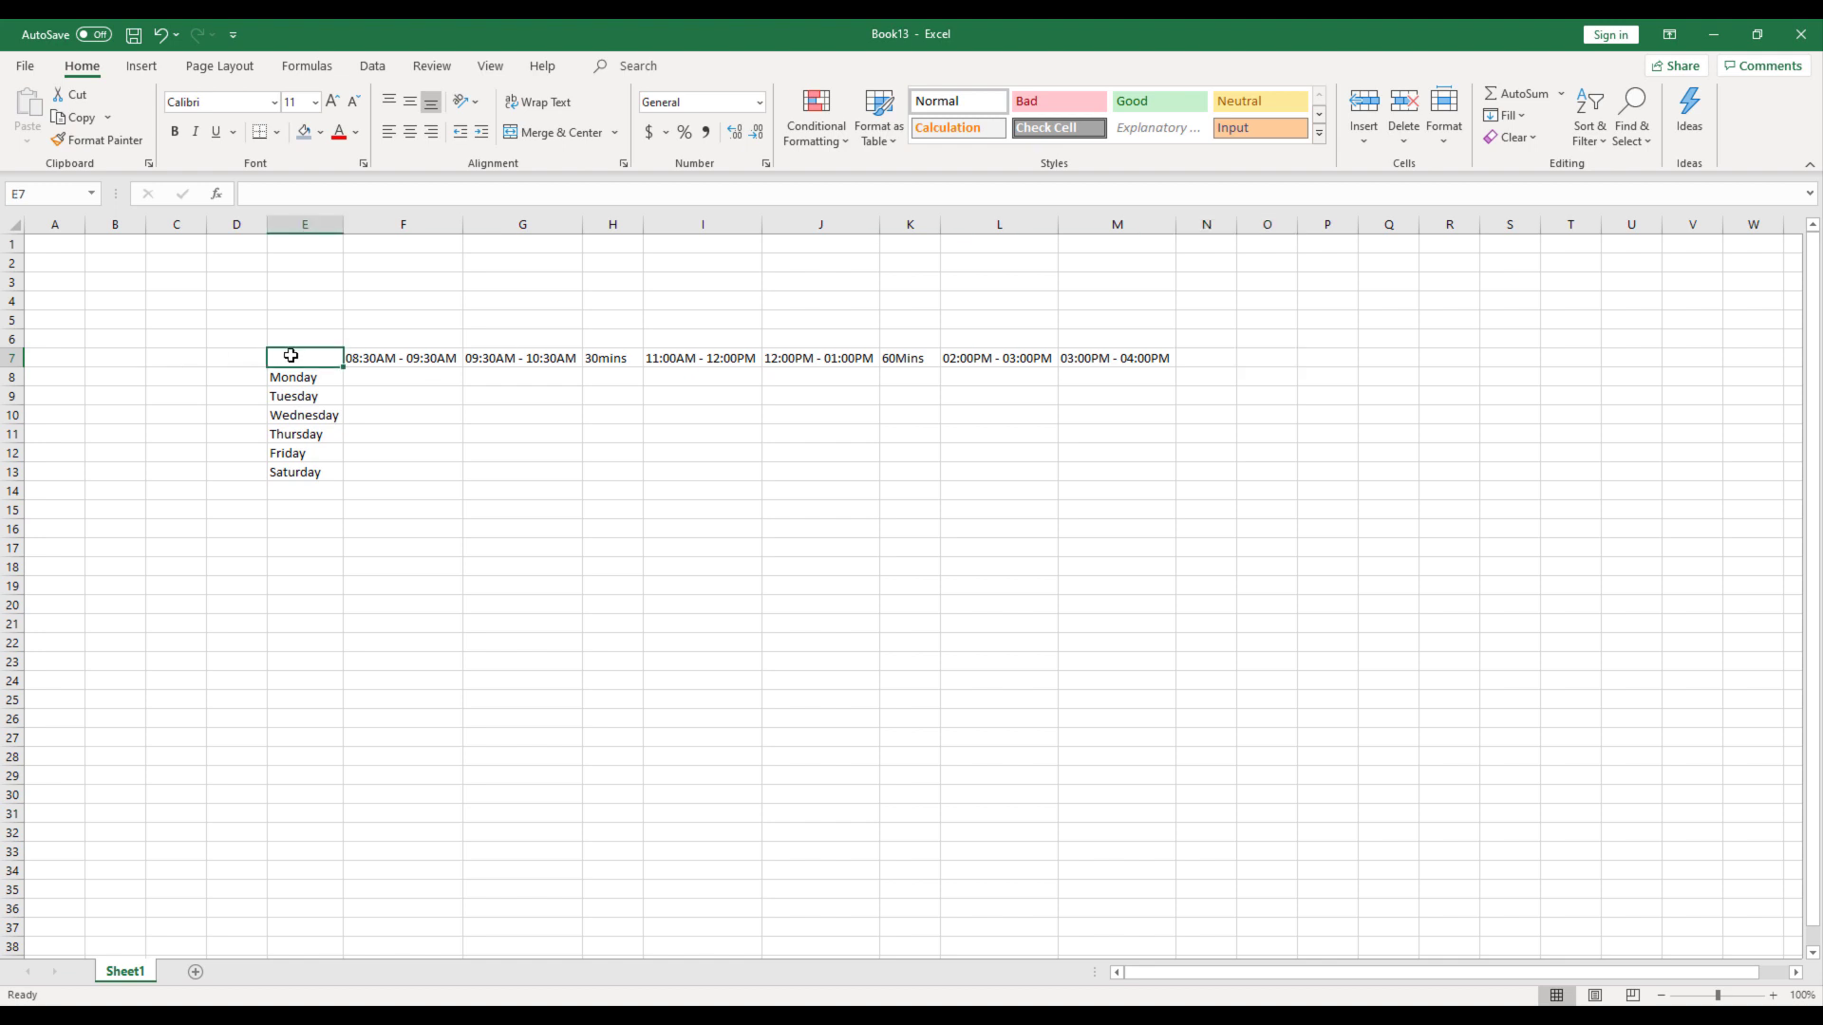
type("Days")
key("Return")
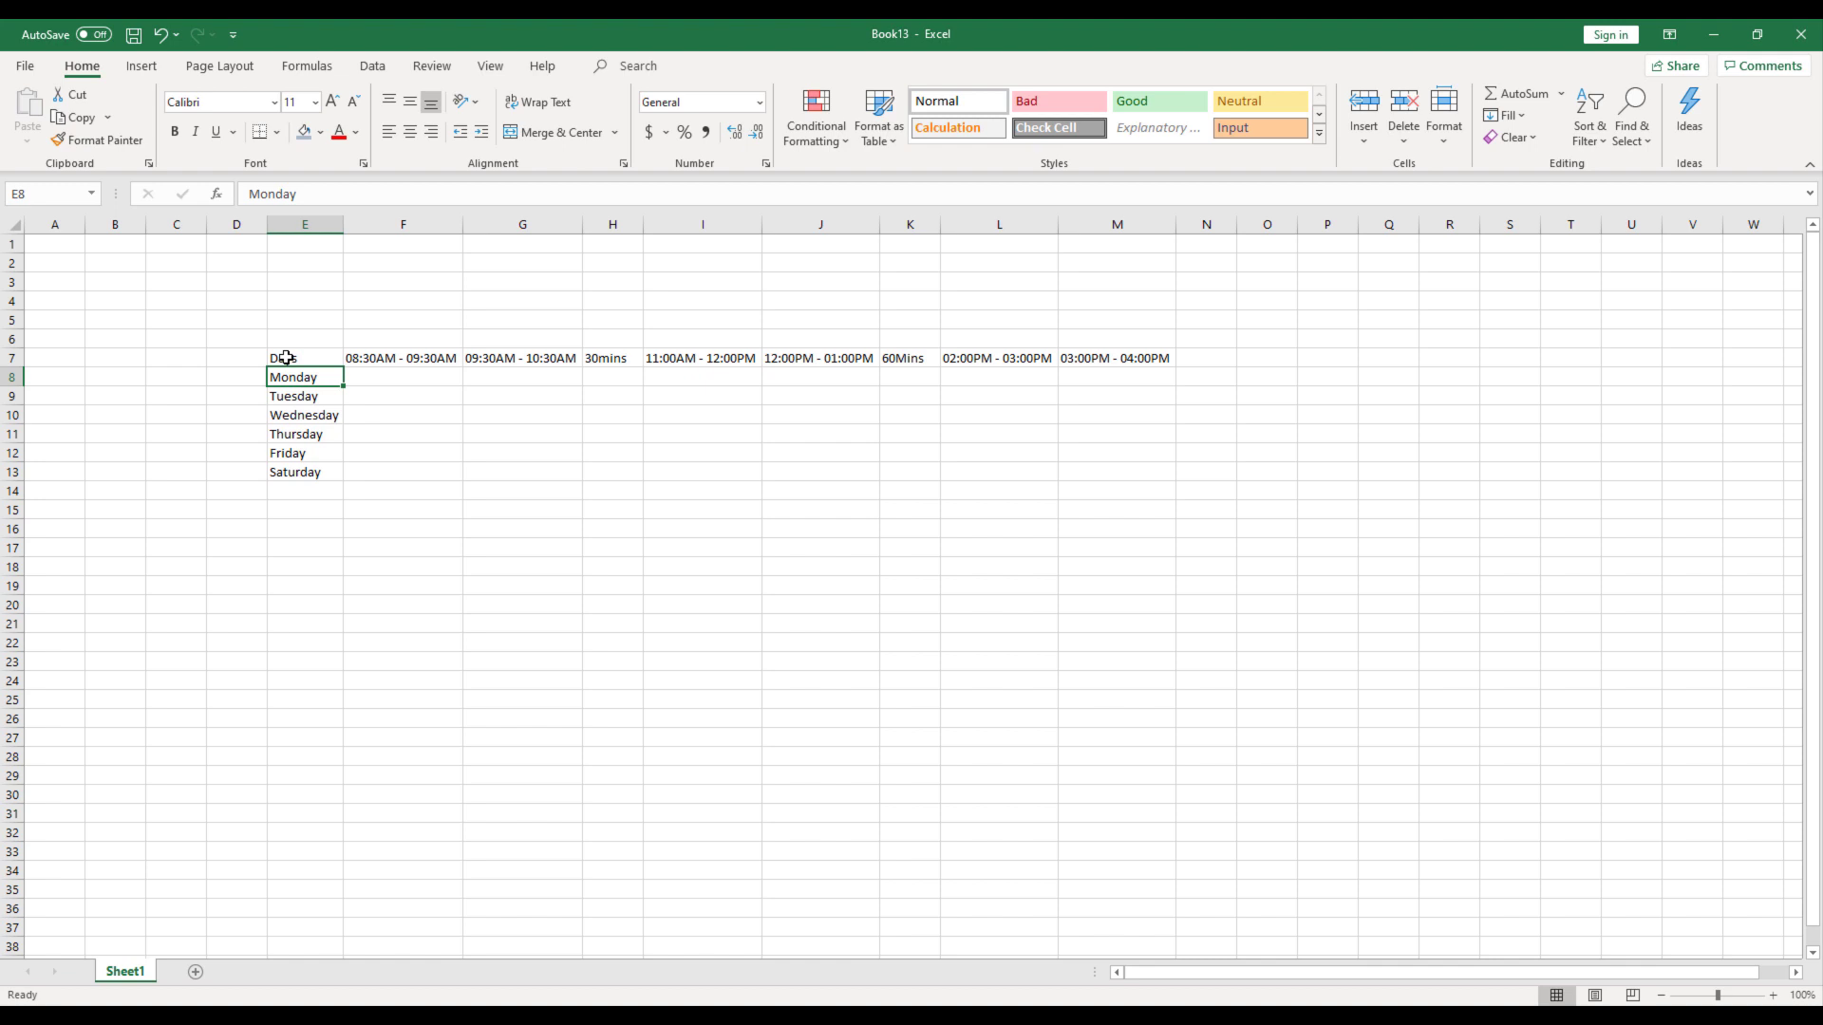
left_click_drag(286, 357, 1136, 468)
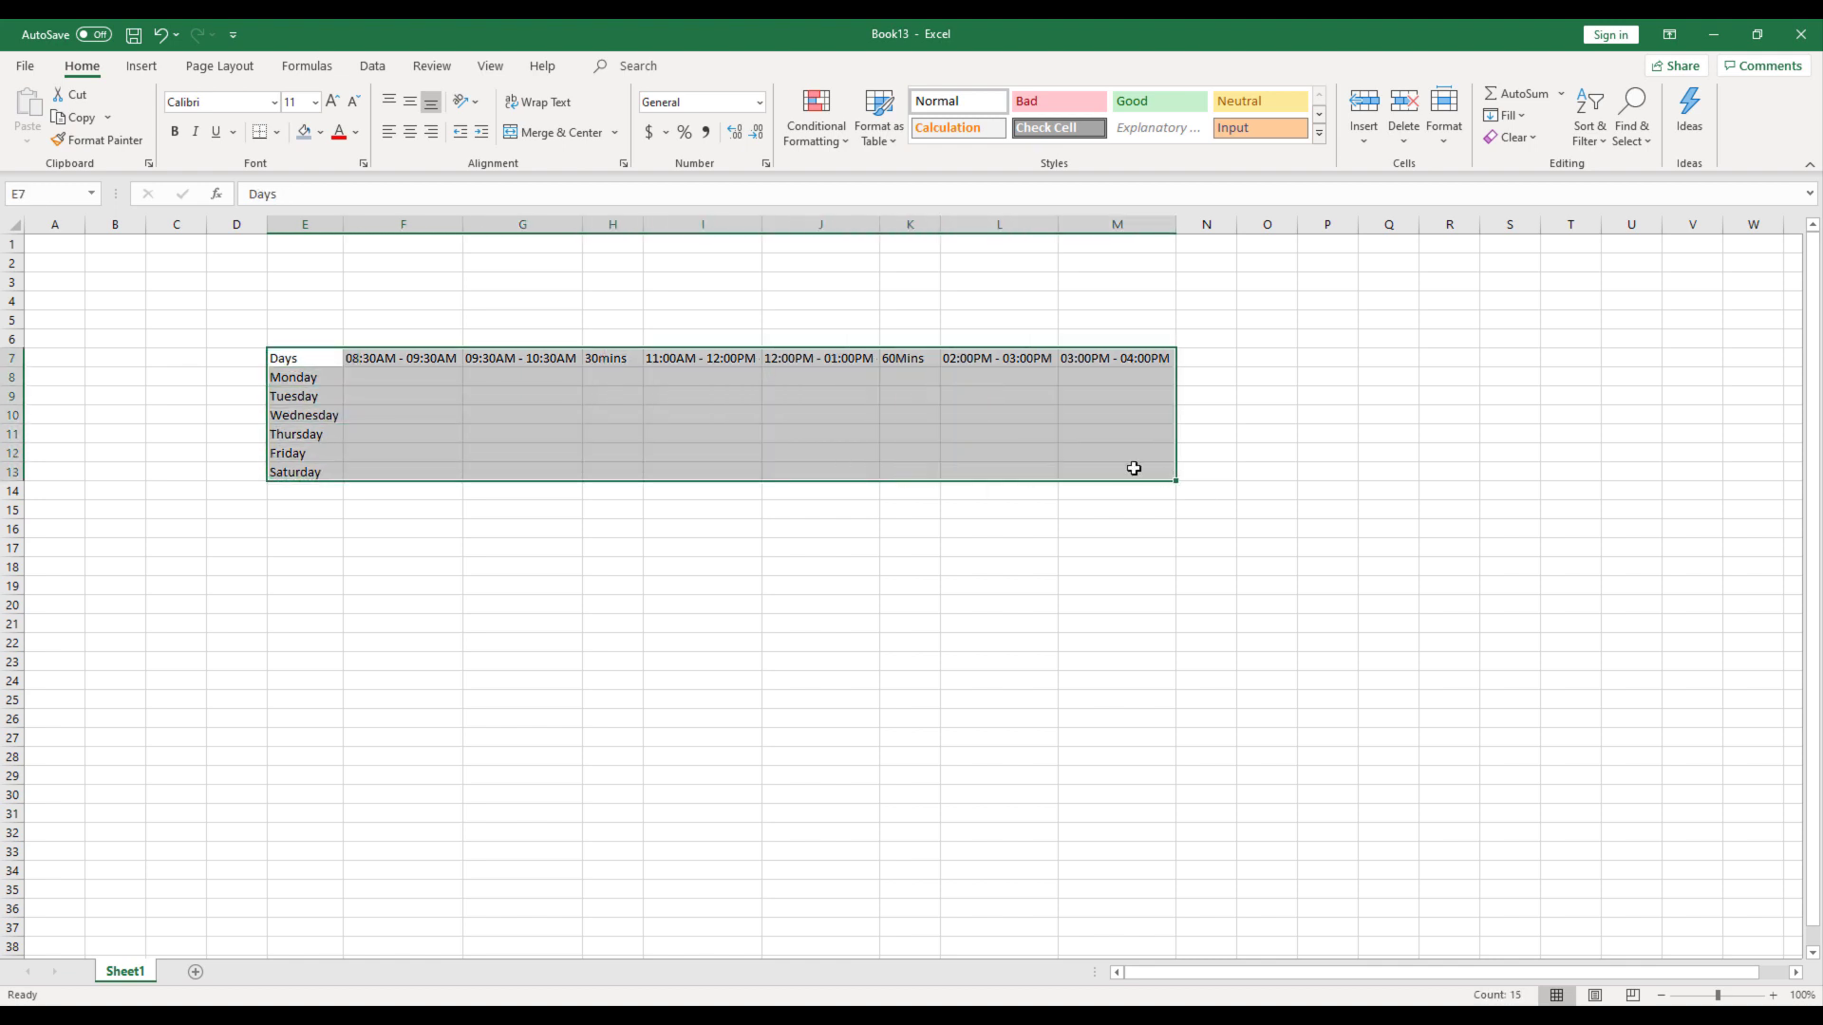
- Format E7:M13 as a table in an orange style with a header row
left_click(879, 141)
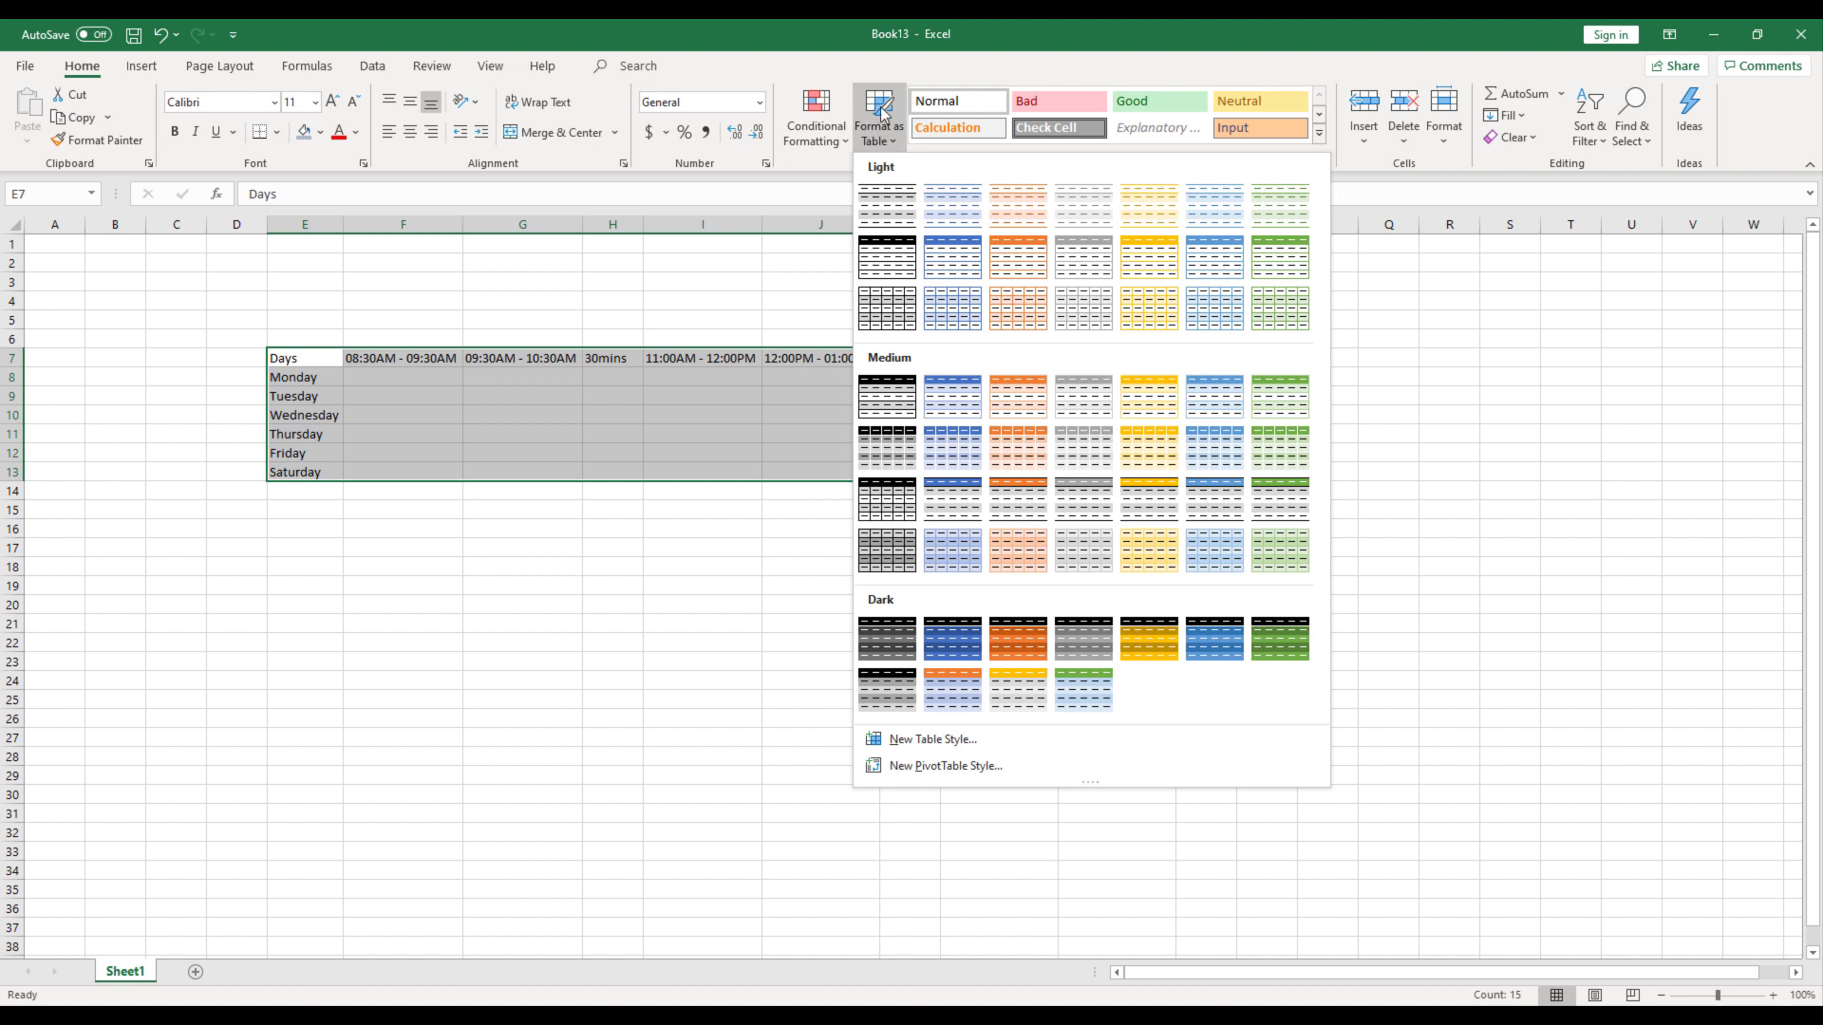
left_click(1008, 254)
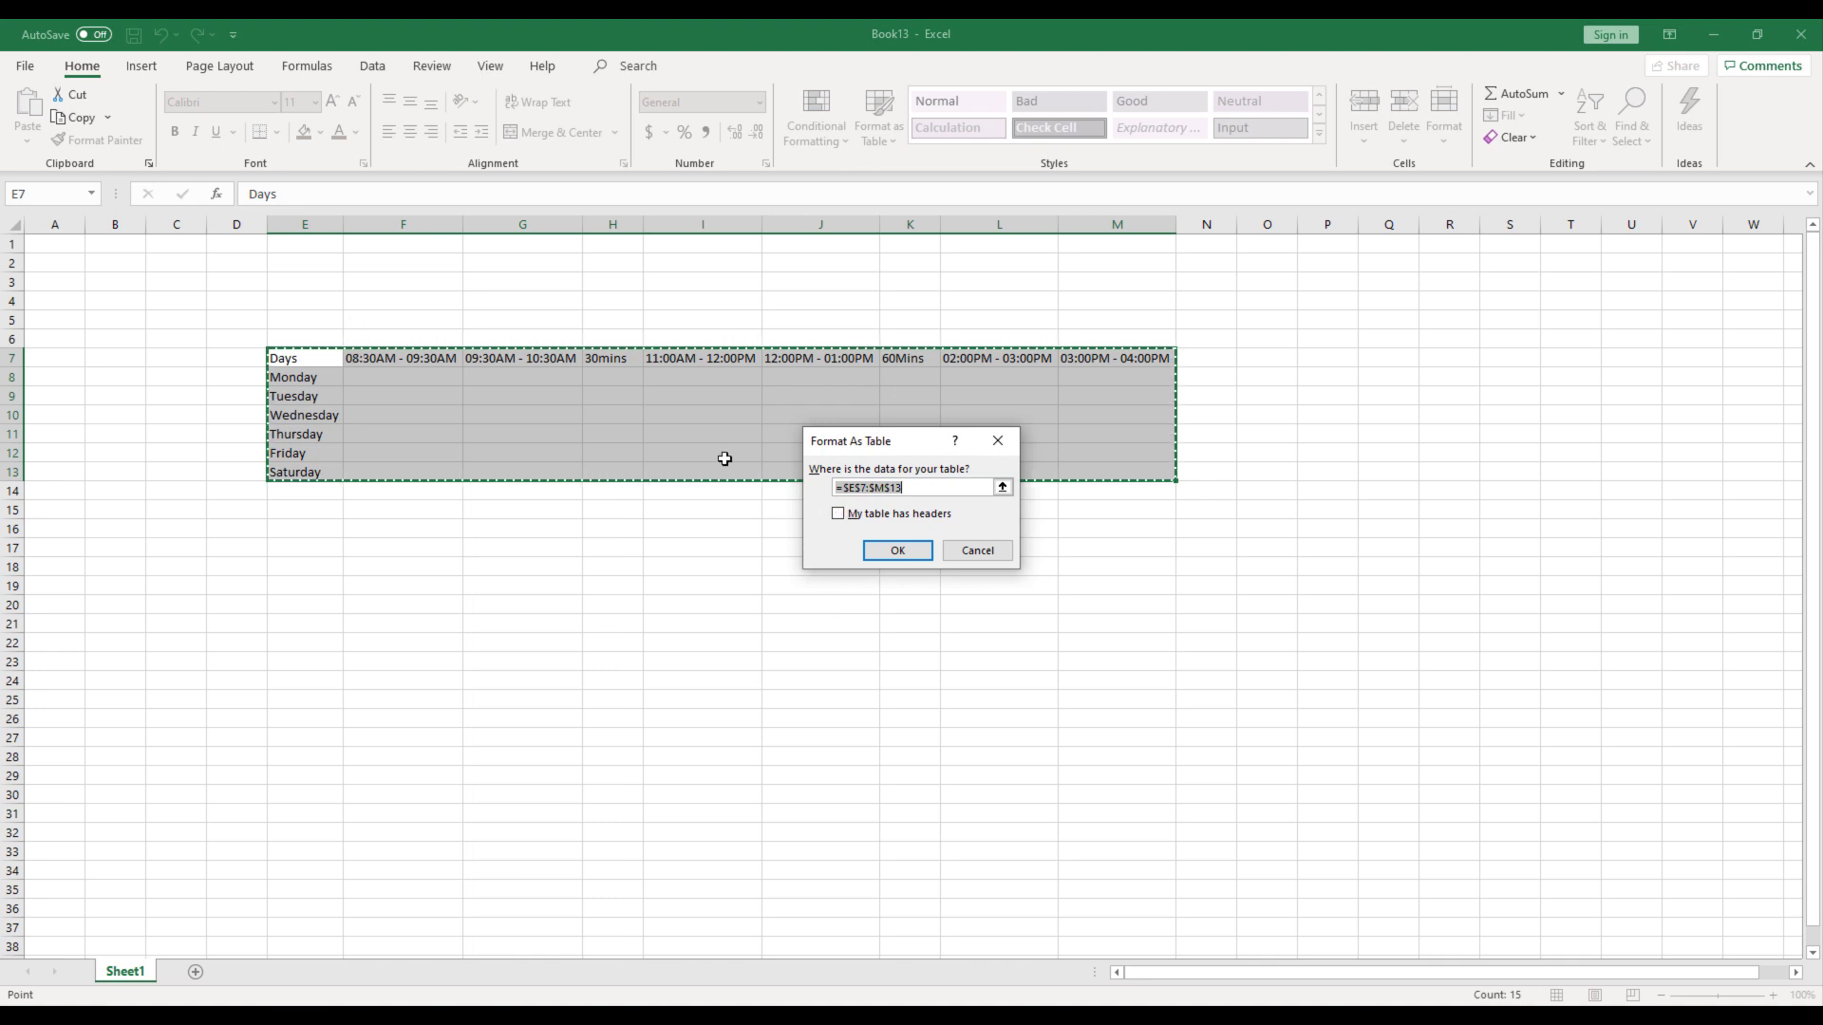
left_click(840, 513)
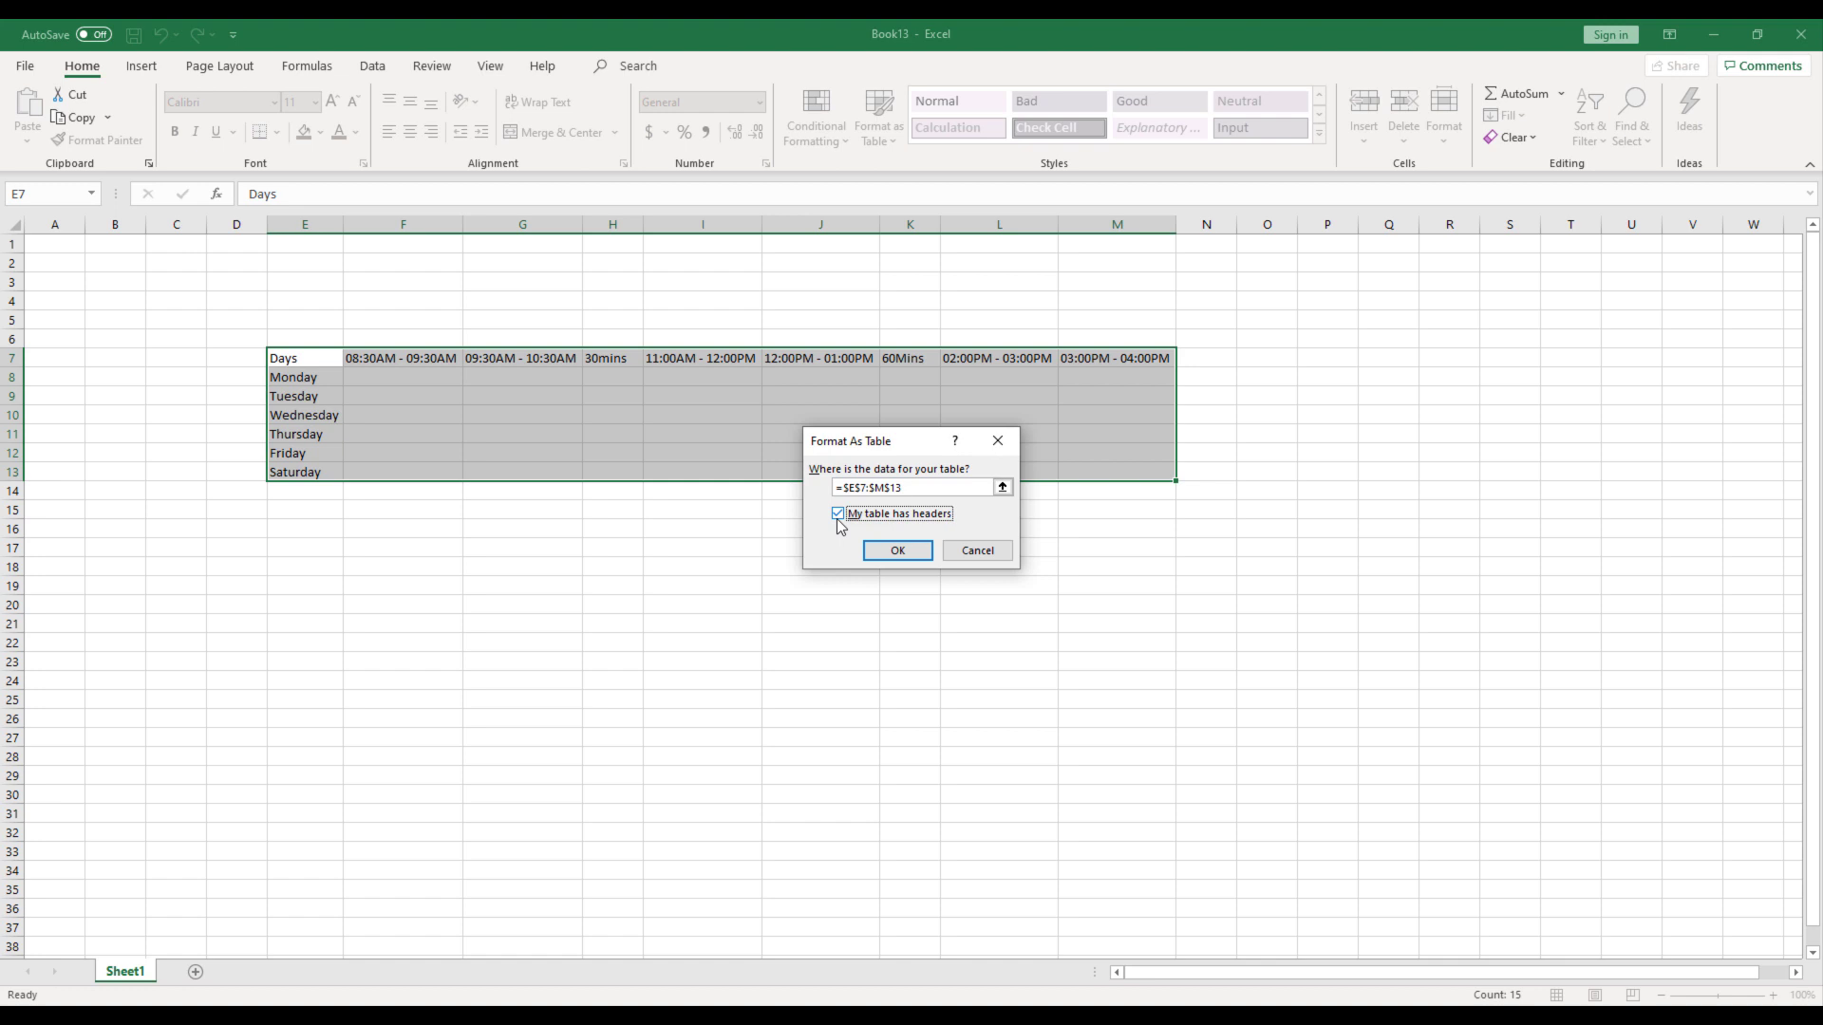
left_click(898, 551)
left_click(773, 622)
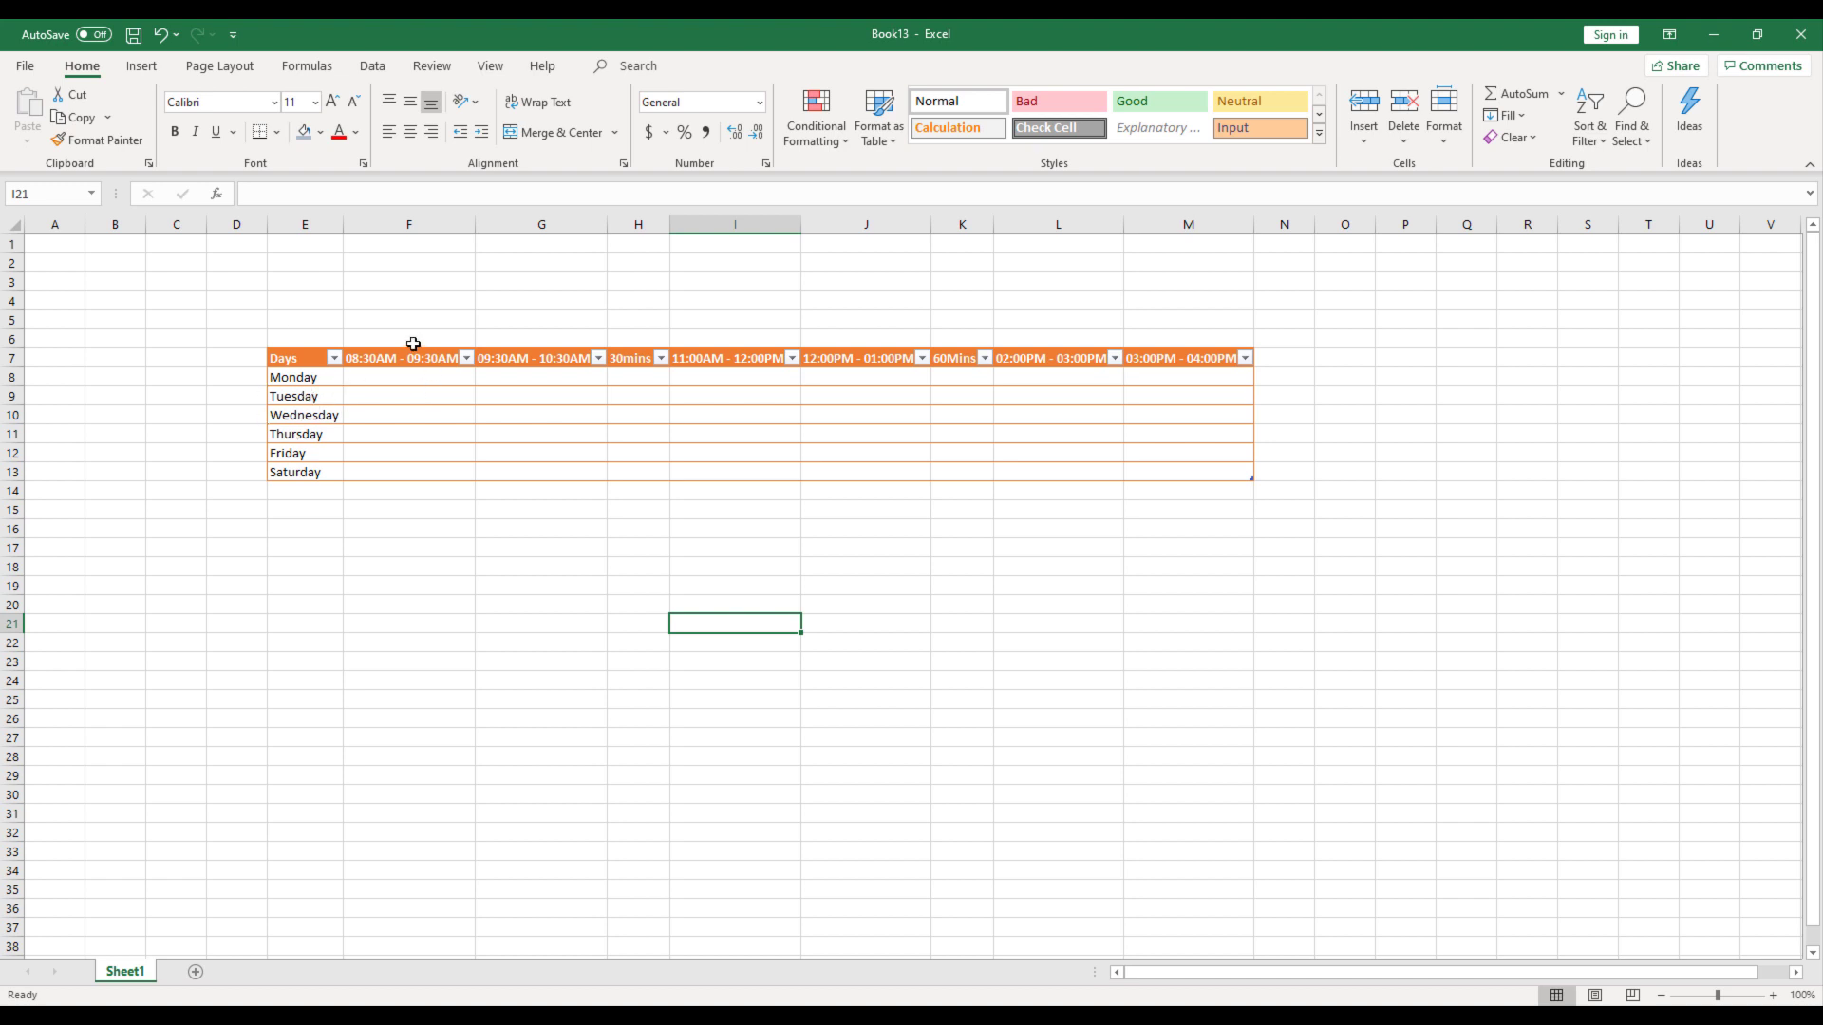
- Merge and centre E6:M6 with the bold title 'PERIODS for Grade 2'
left_click_drag(311, 339, 1185, 340)
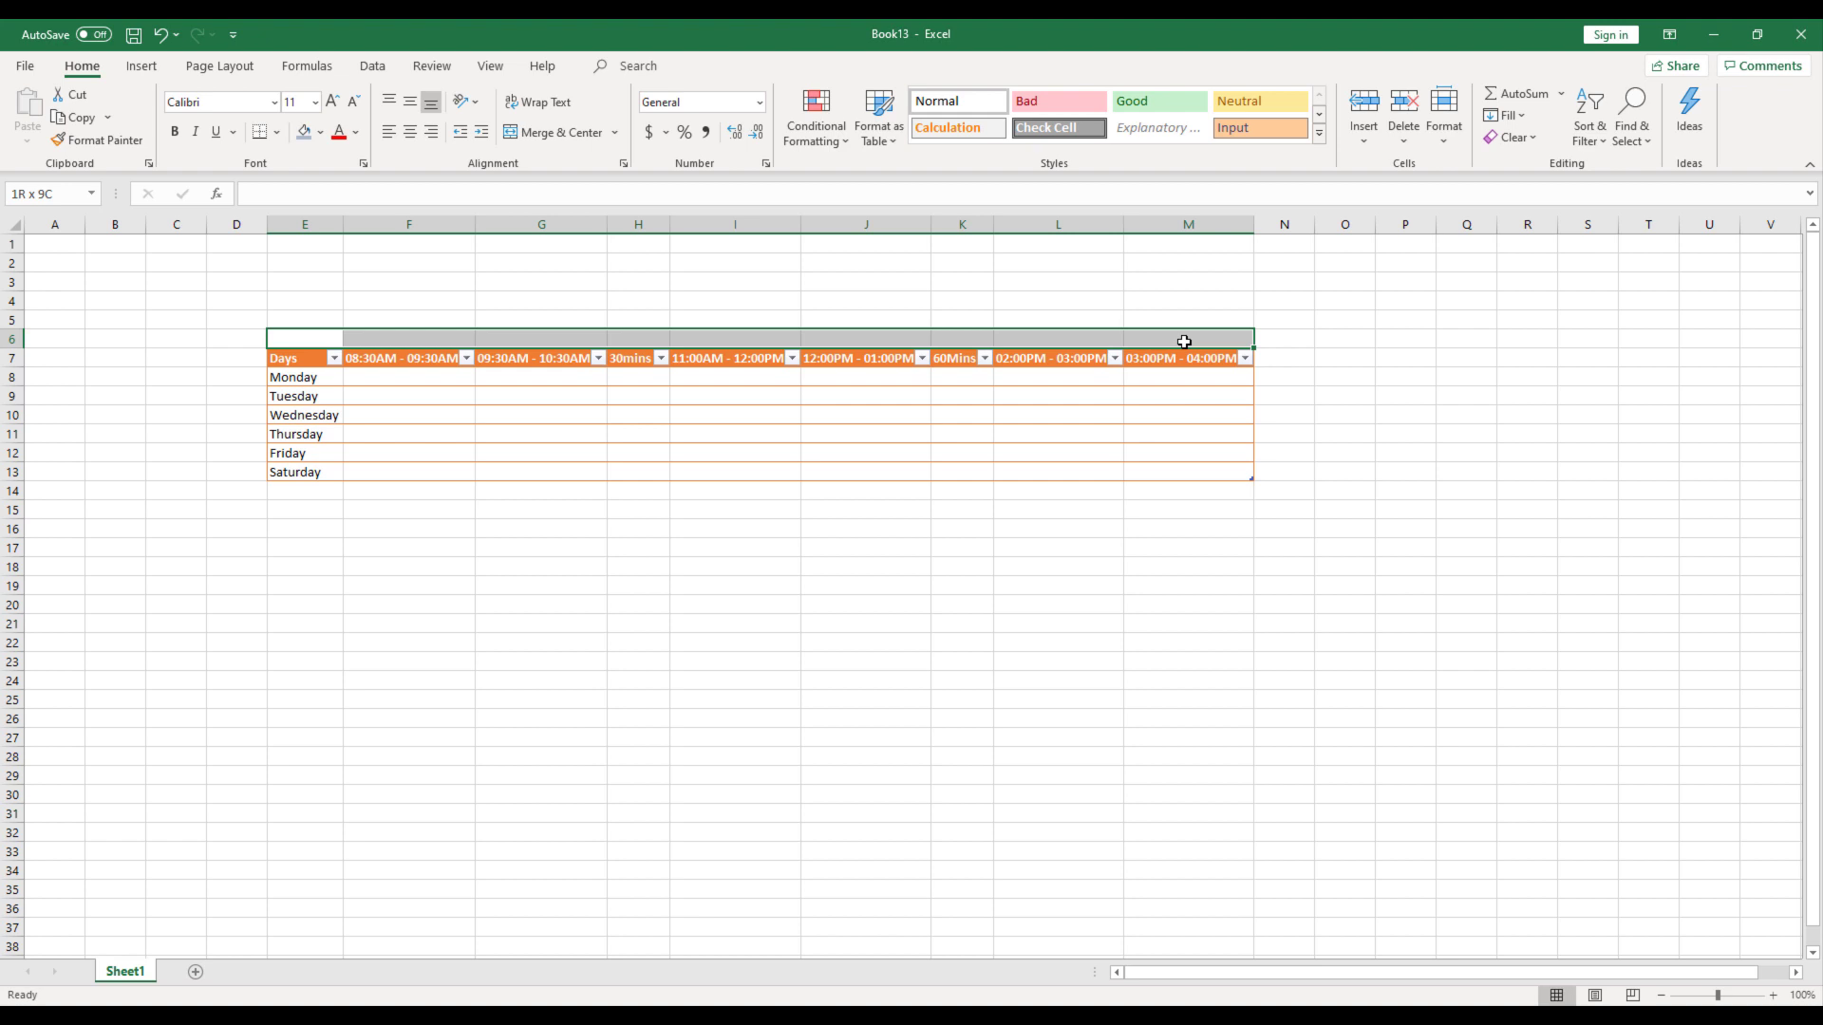
left_click(553, 133)
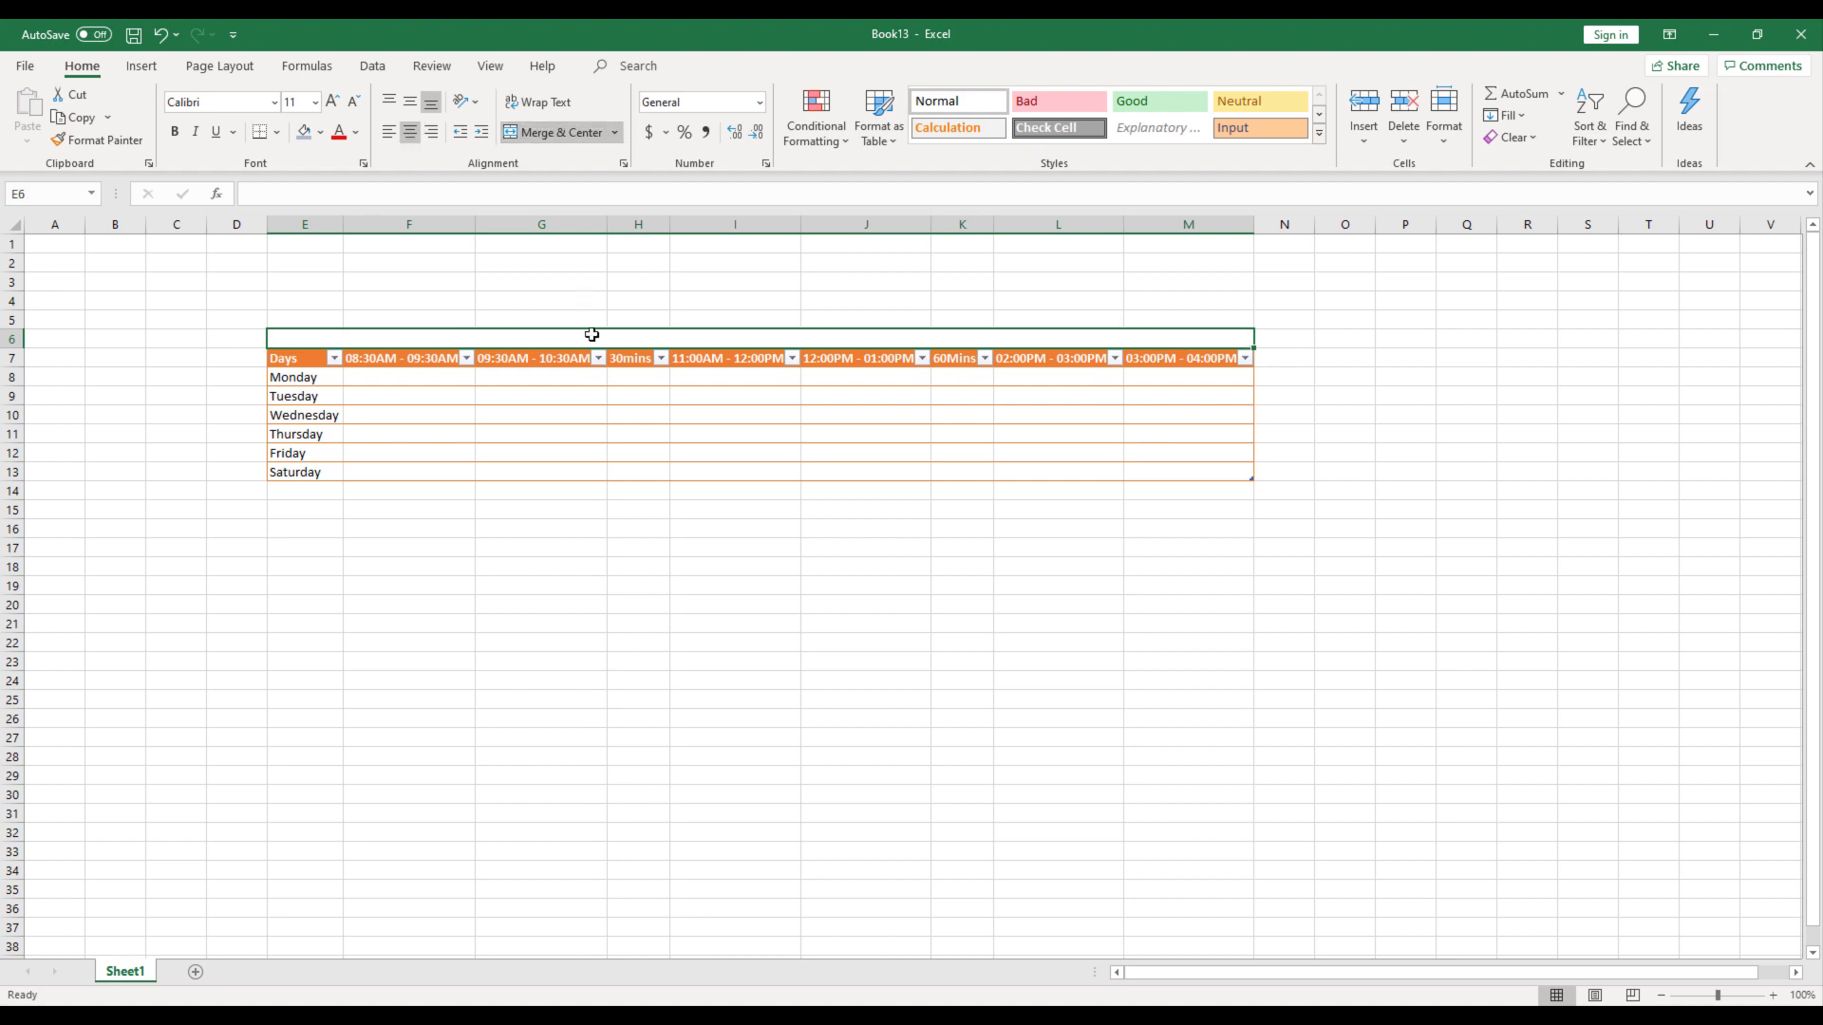
type("PERIODS")
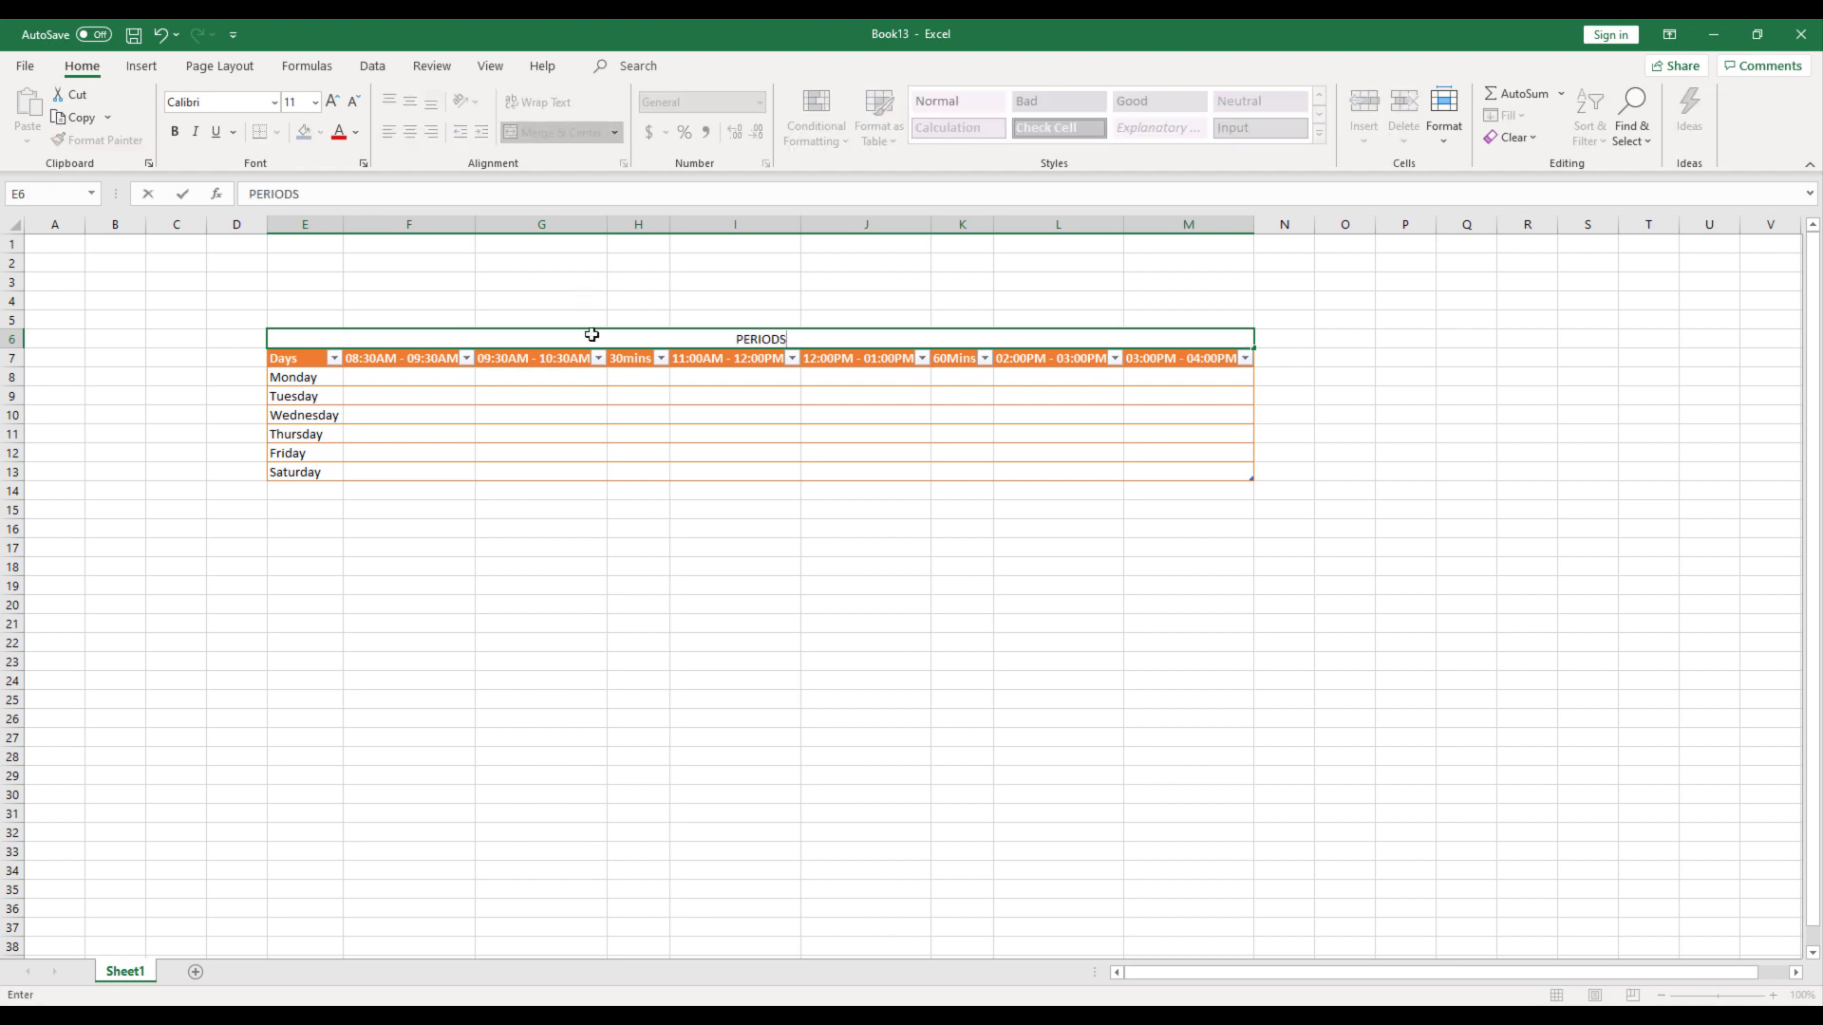
type(" for Grade 2")
key("Return")
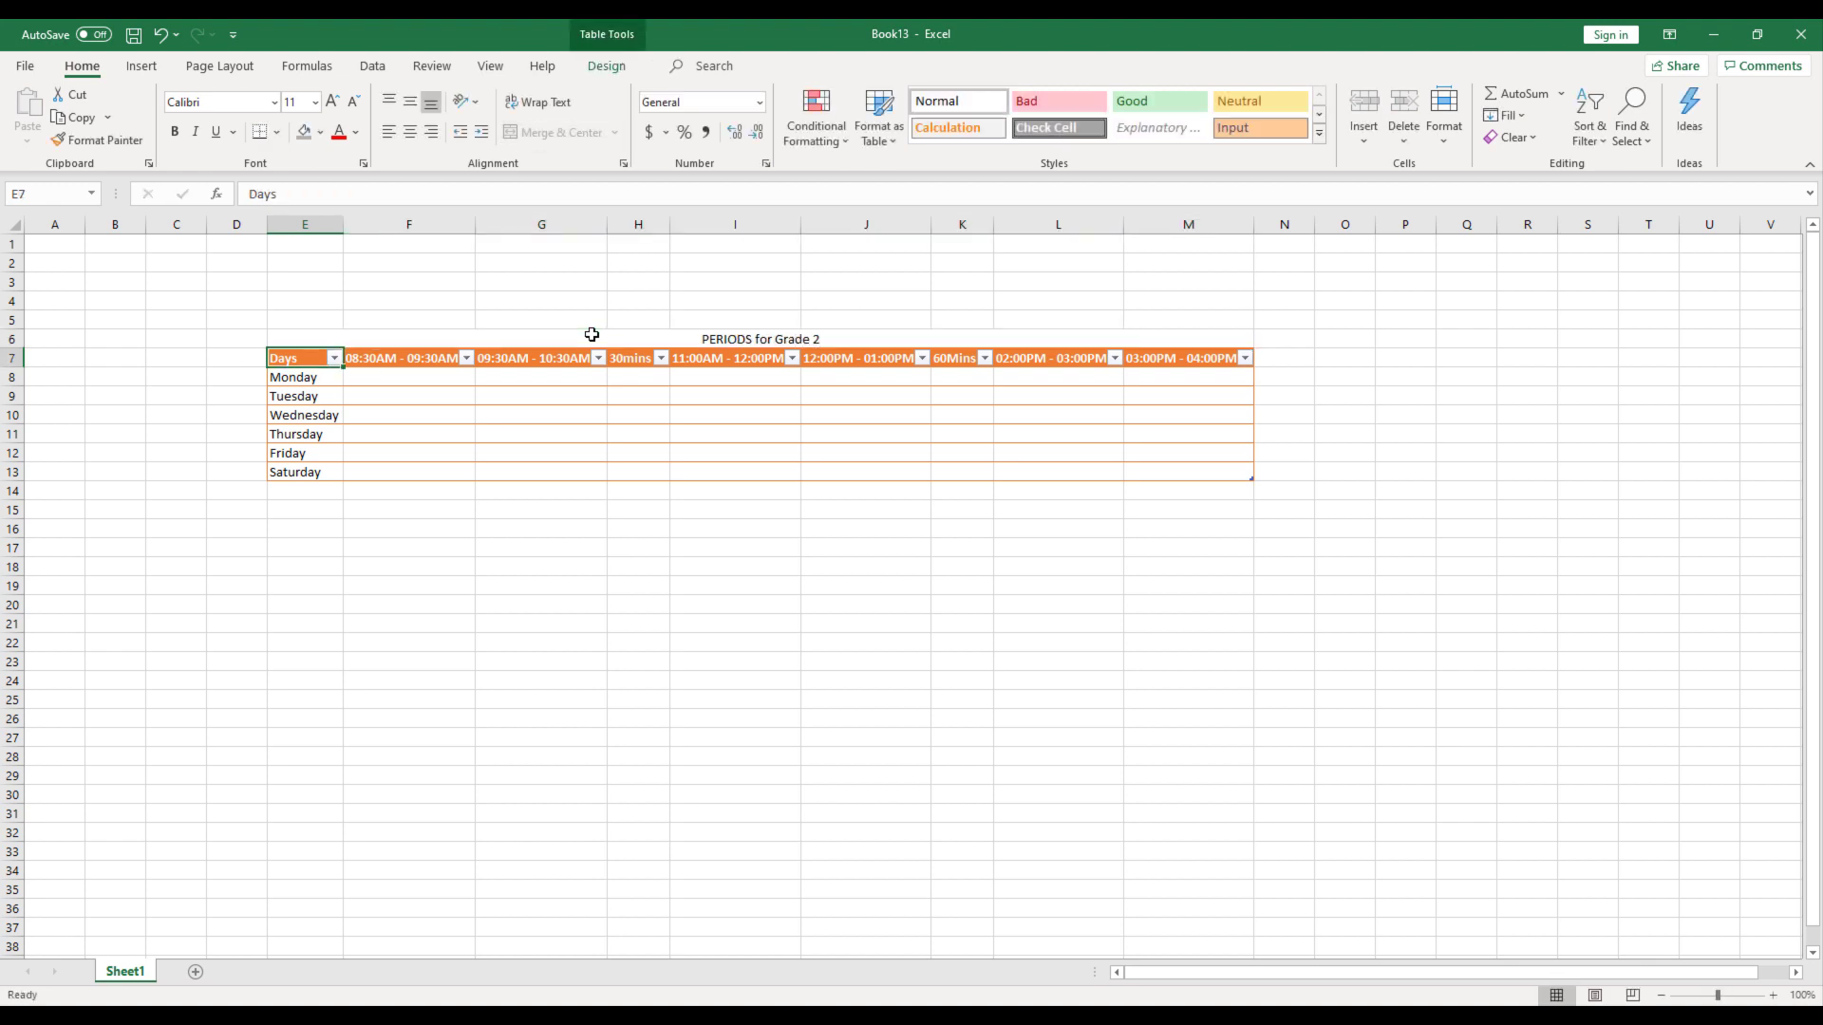
left_click(592, 335)
key("ctrl+b")
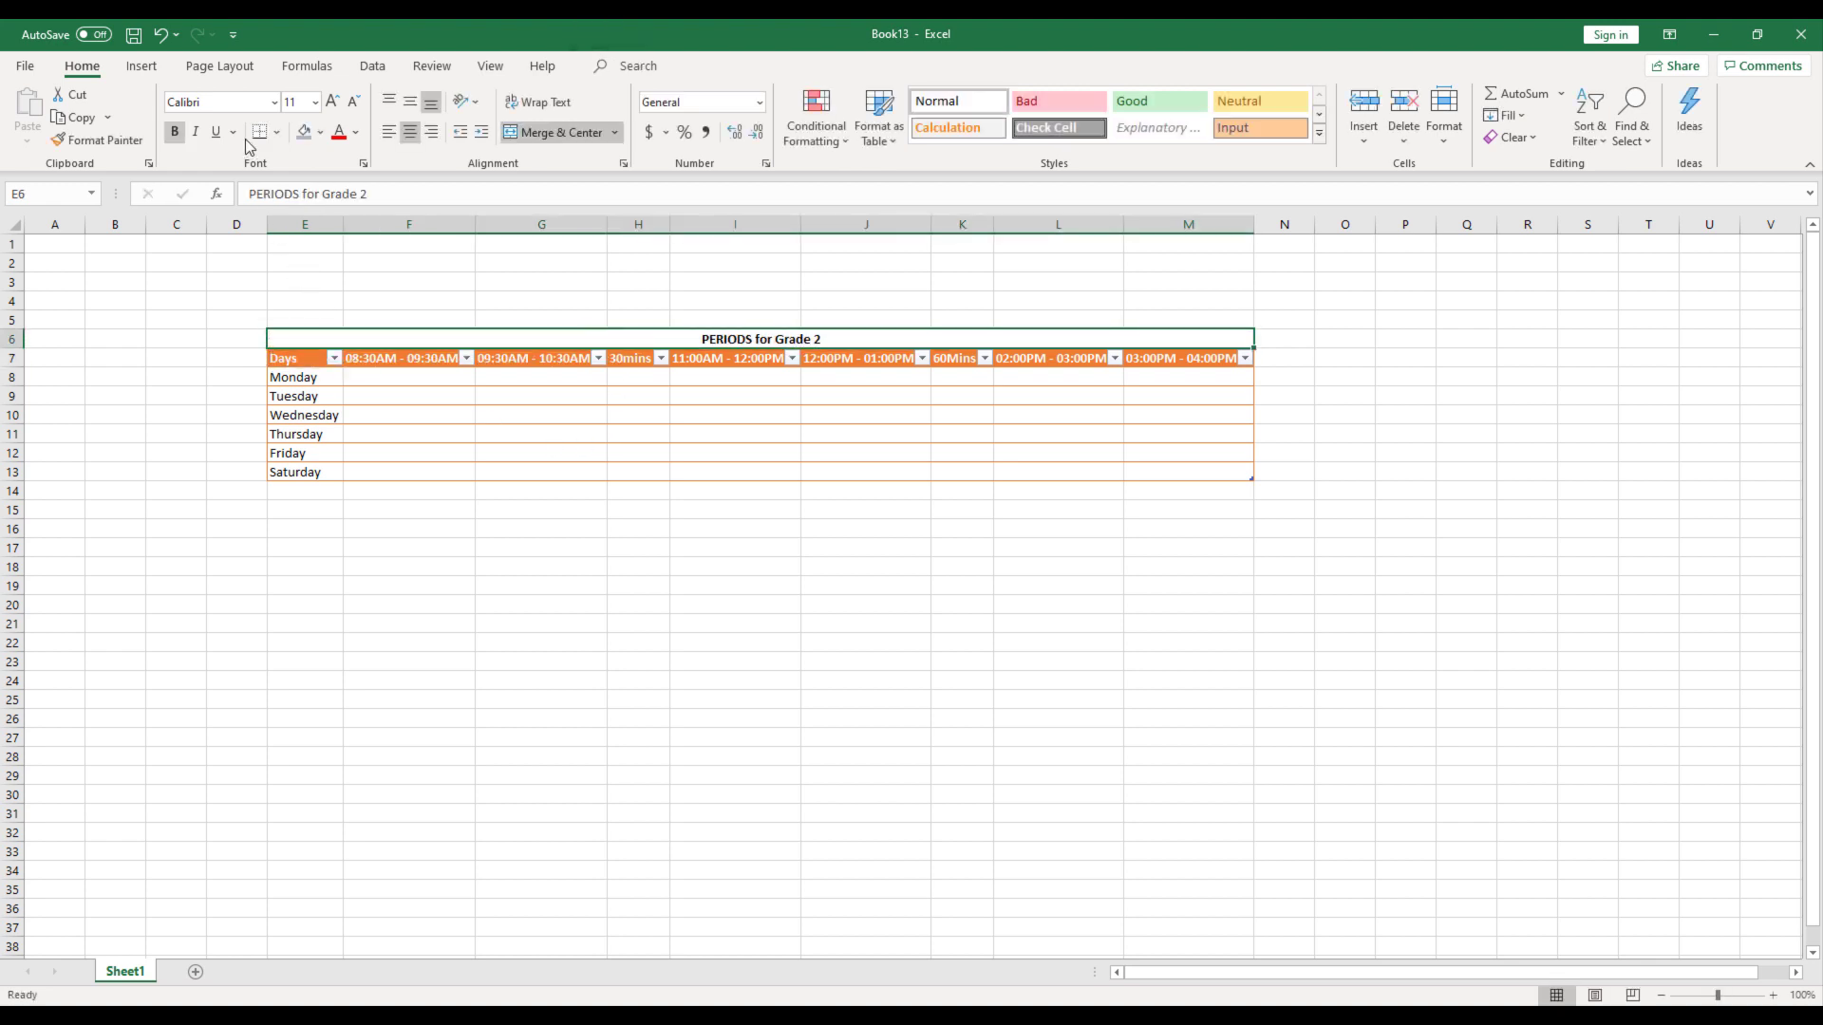
left_click(500, 588)
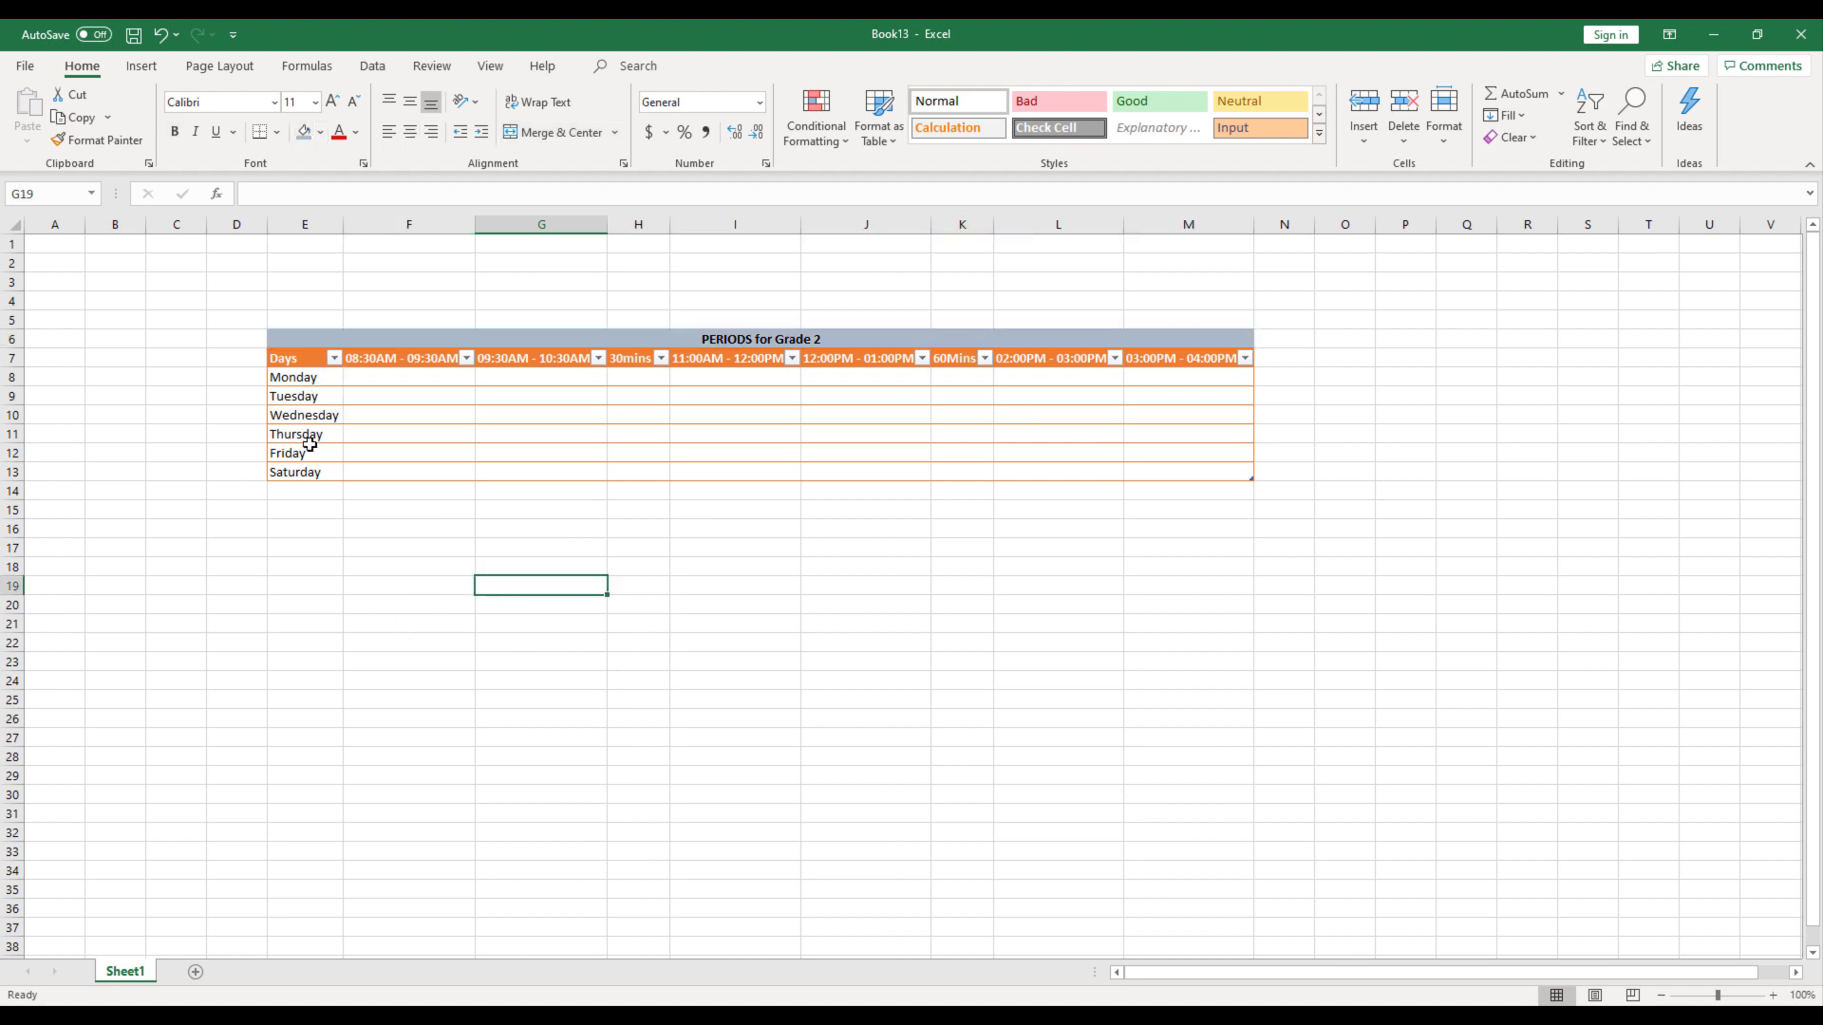
left_click(394, 384)
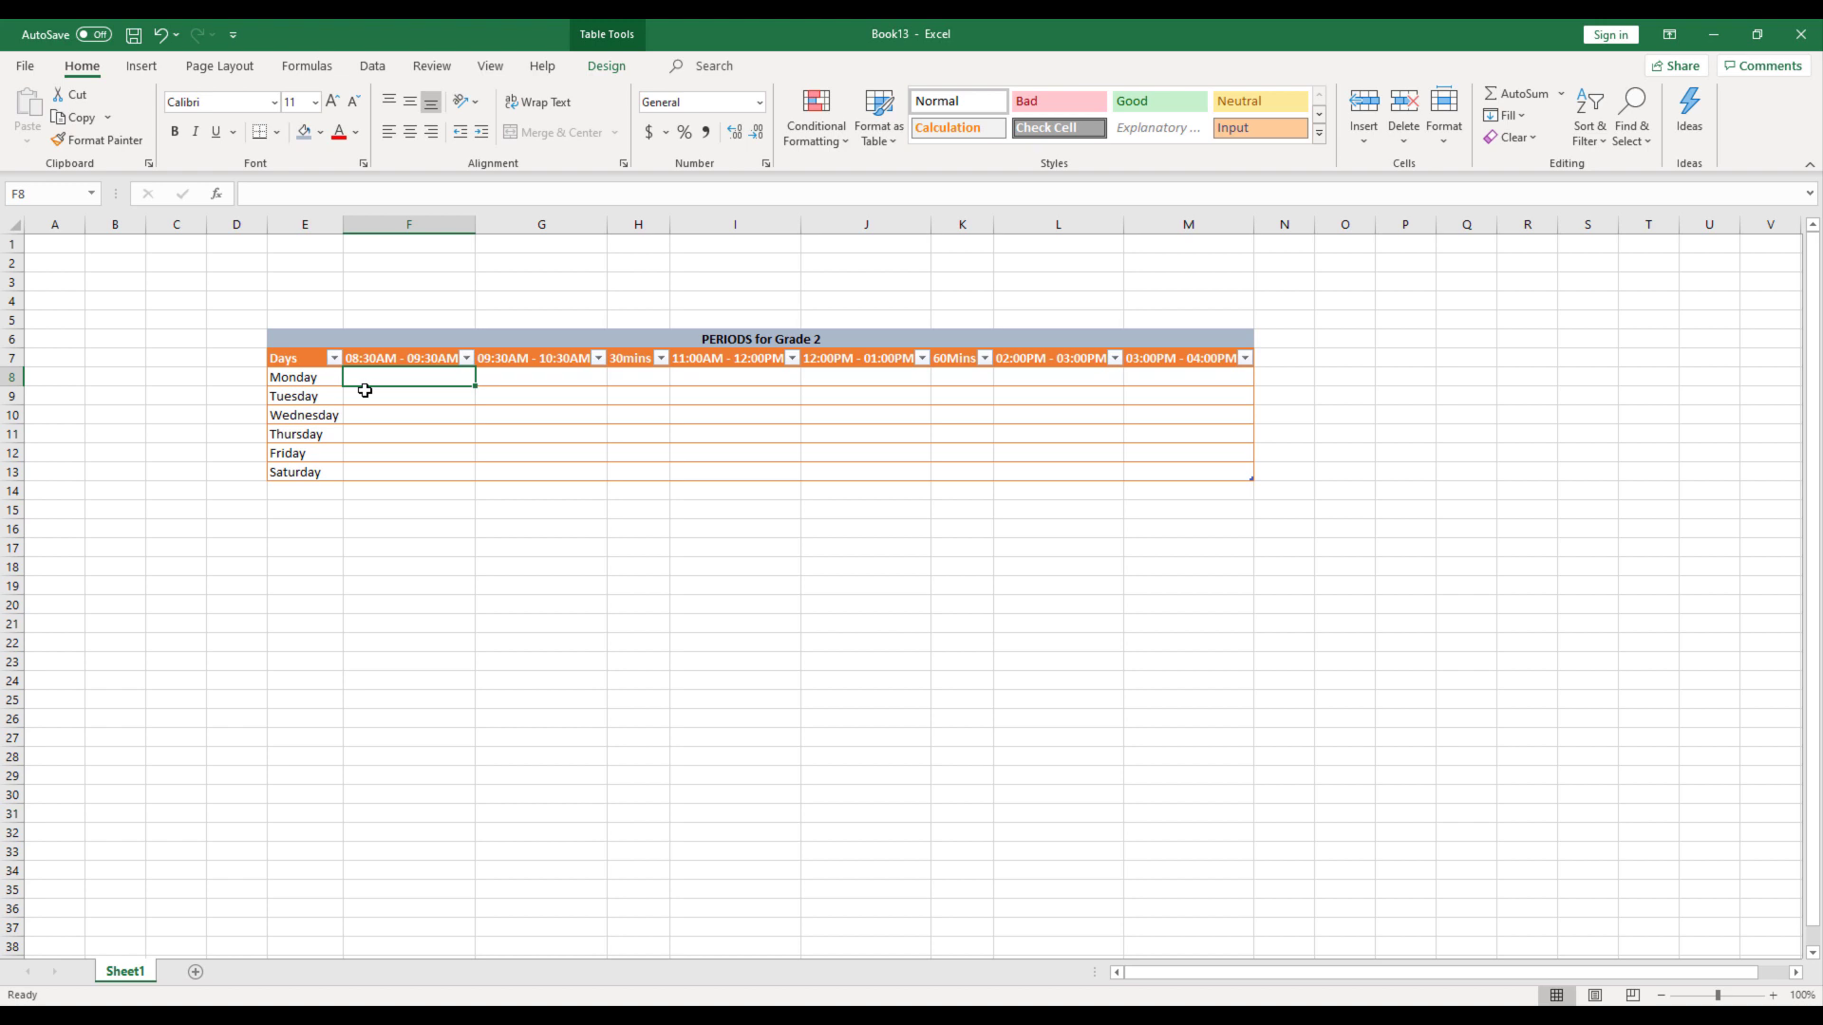
type("Maths")
key("Return")
type("Phyiscis")
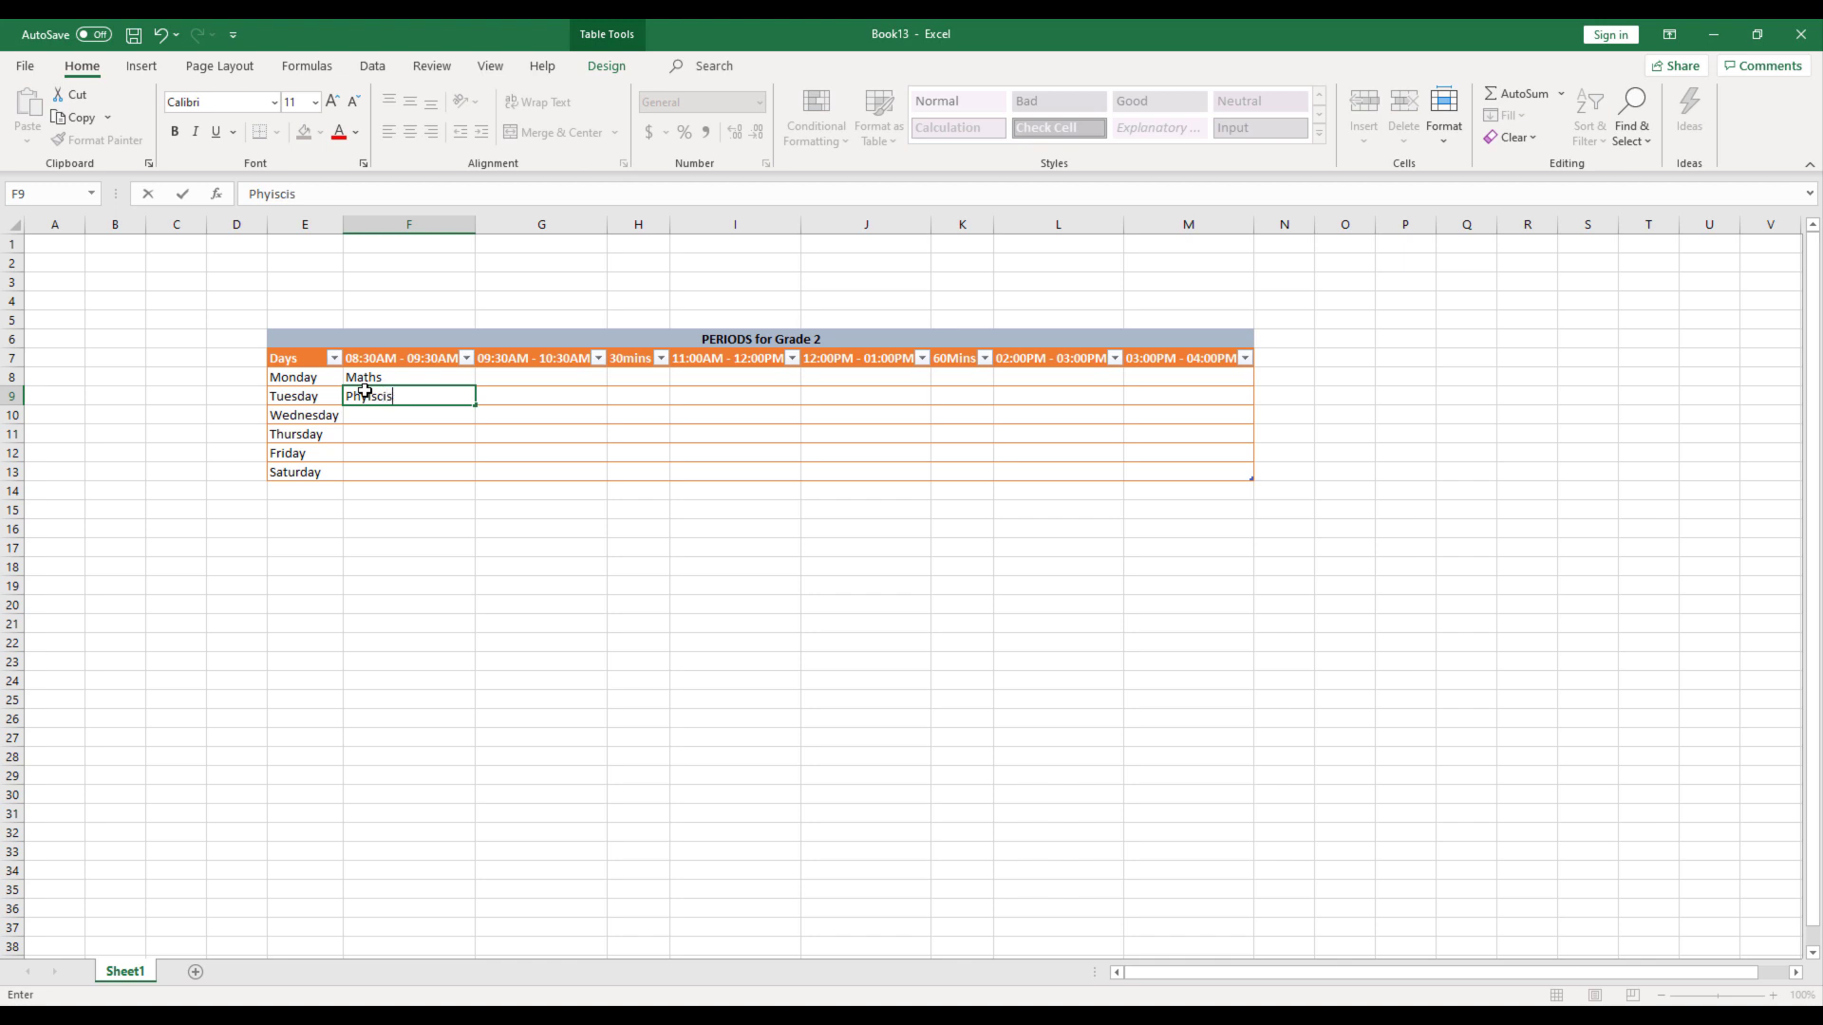
key("Return")
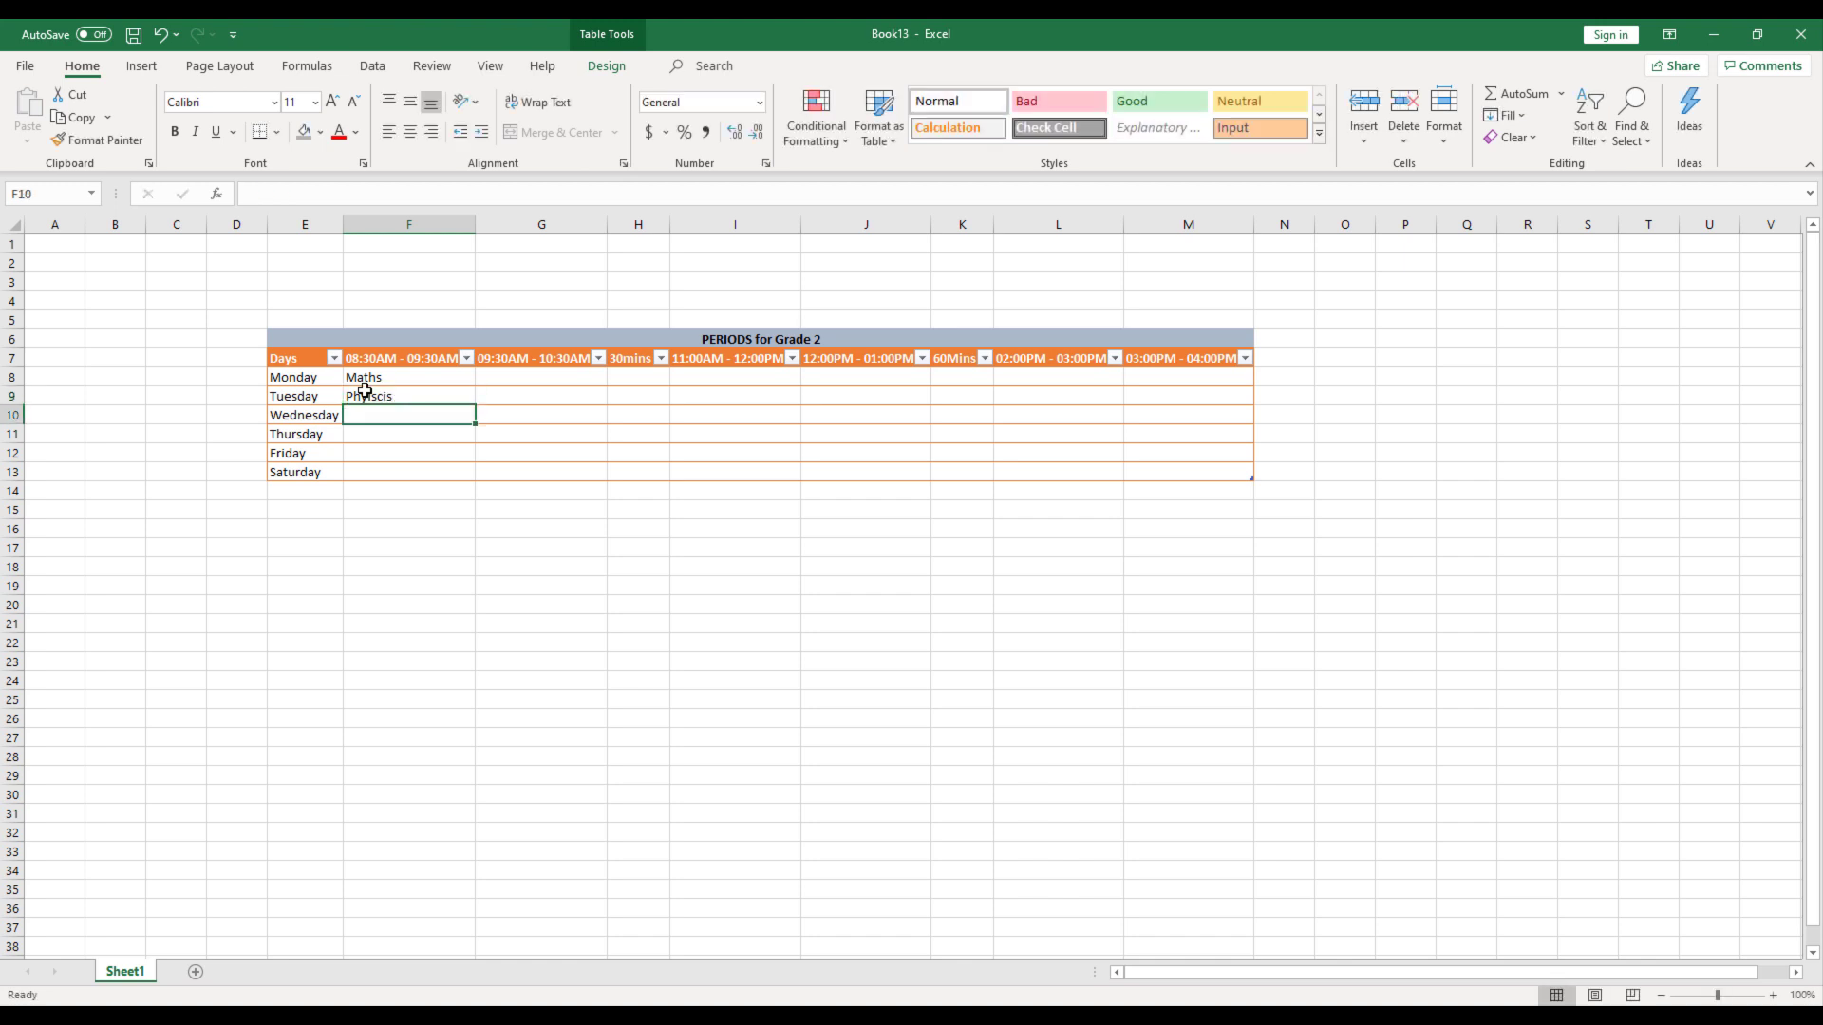
left_click_drag(369, 377, 373, 397)
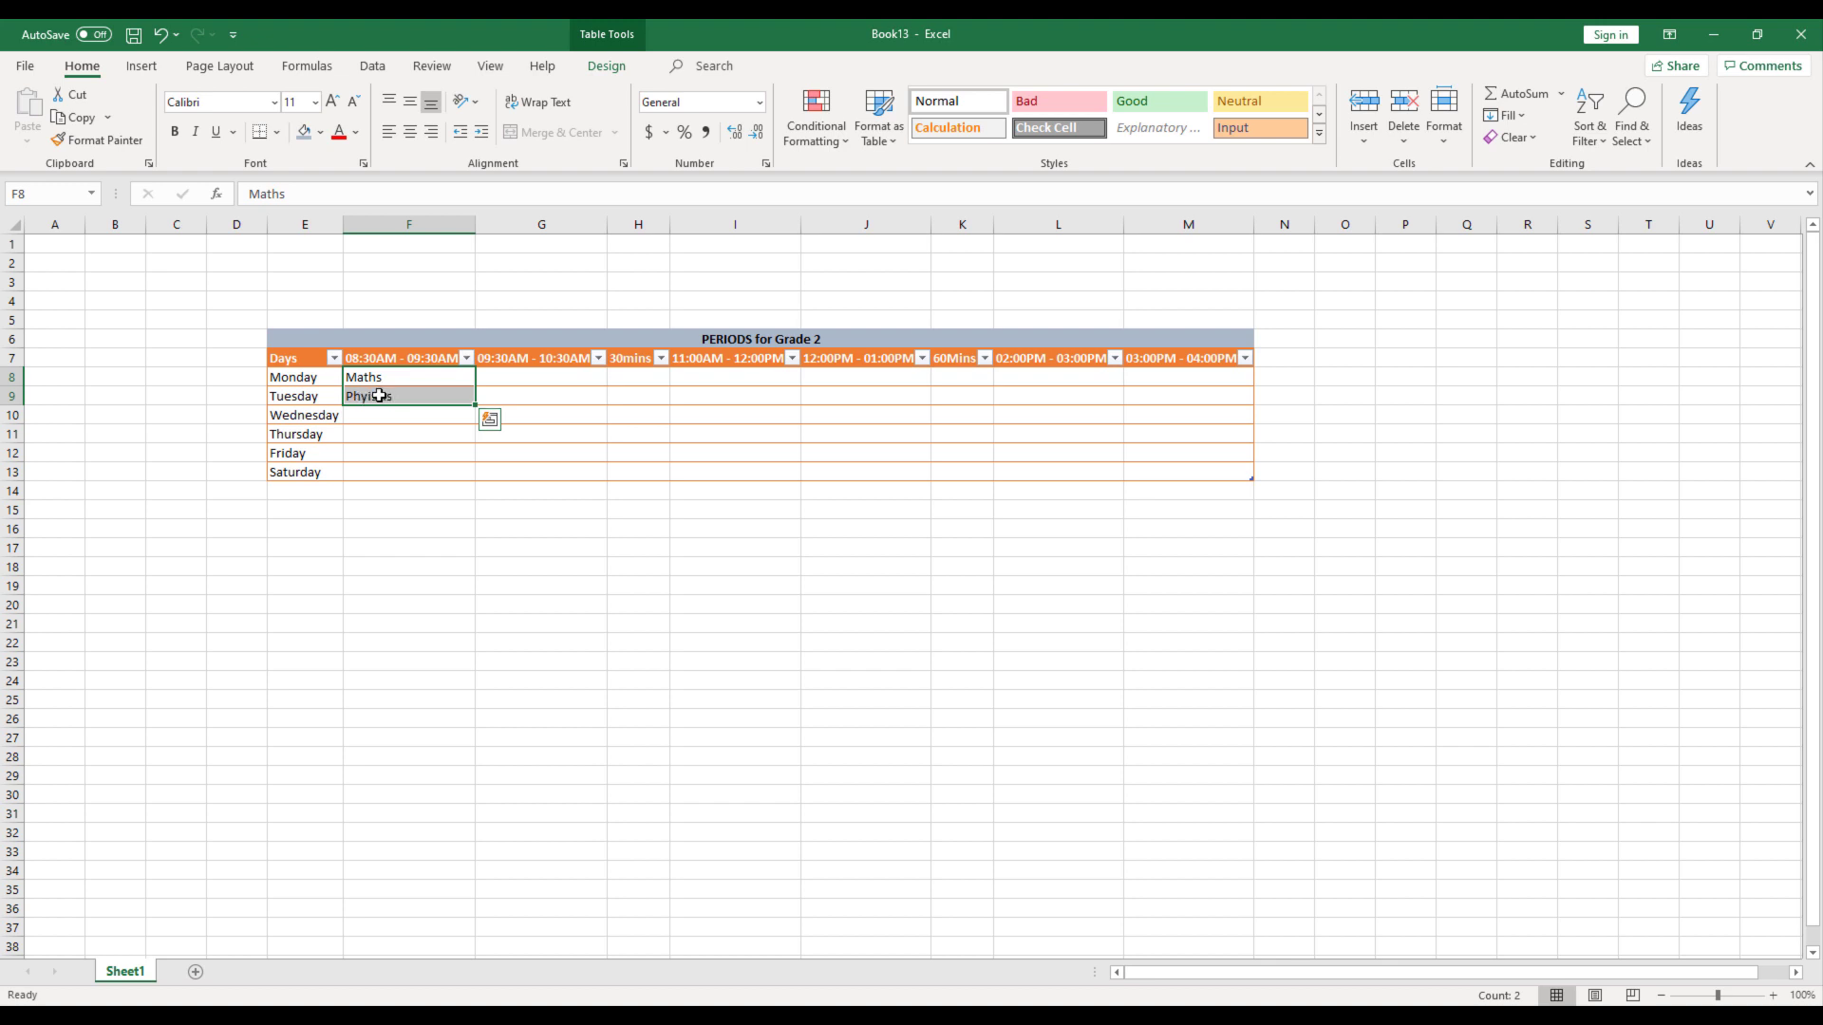
key("Delete")
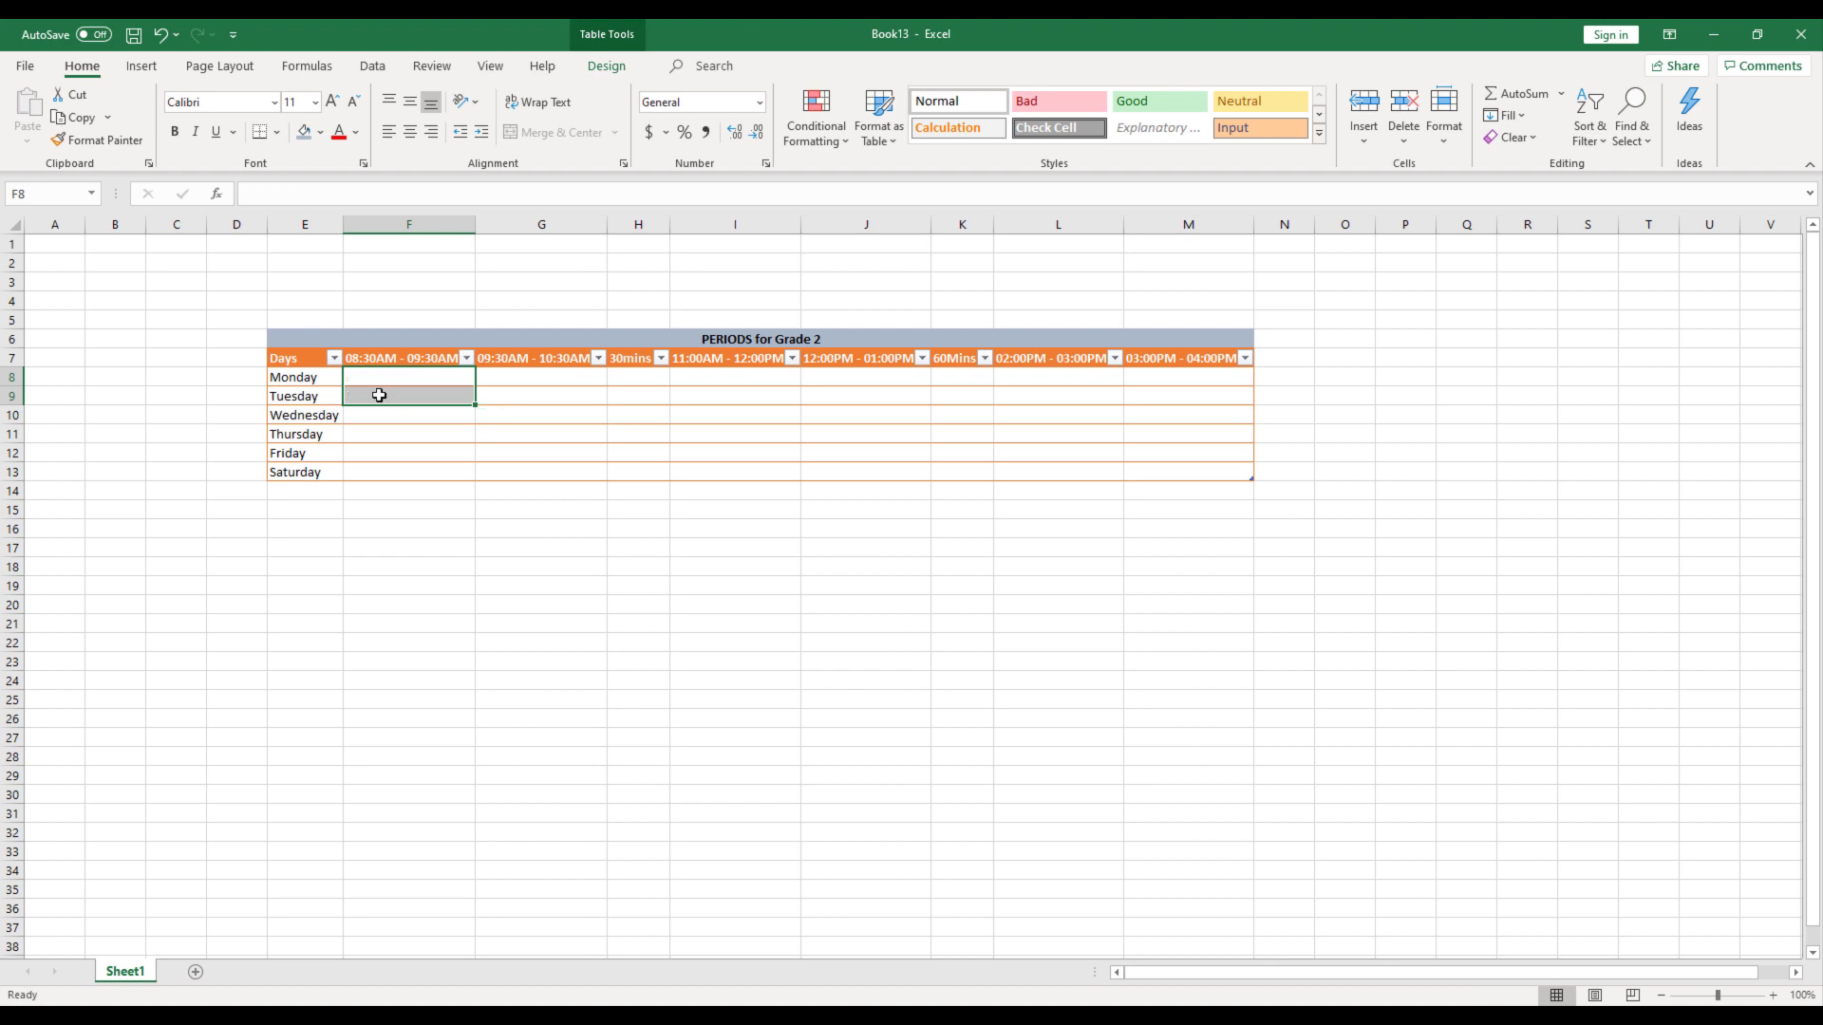
left_click(1577, 706)
- Enter a Subjects heading followed by Maths, Physics, Chemistry, Bio, Social Studies, English and Drawing
type("Sub")
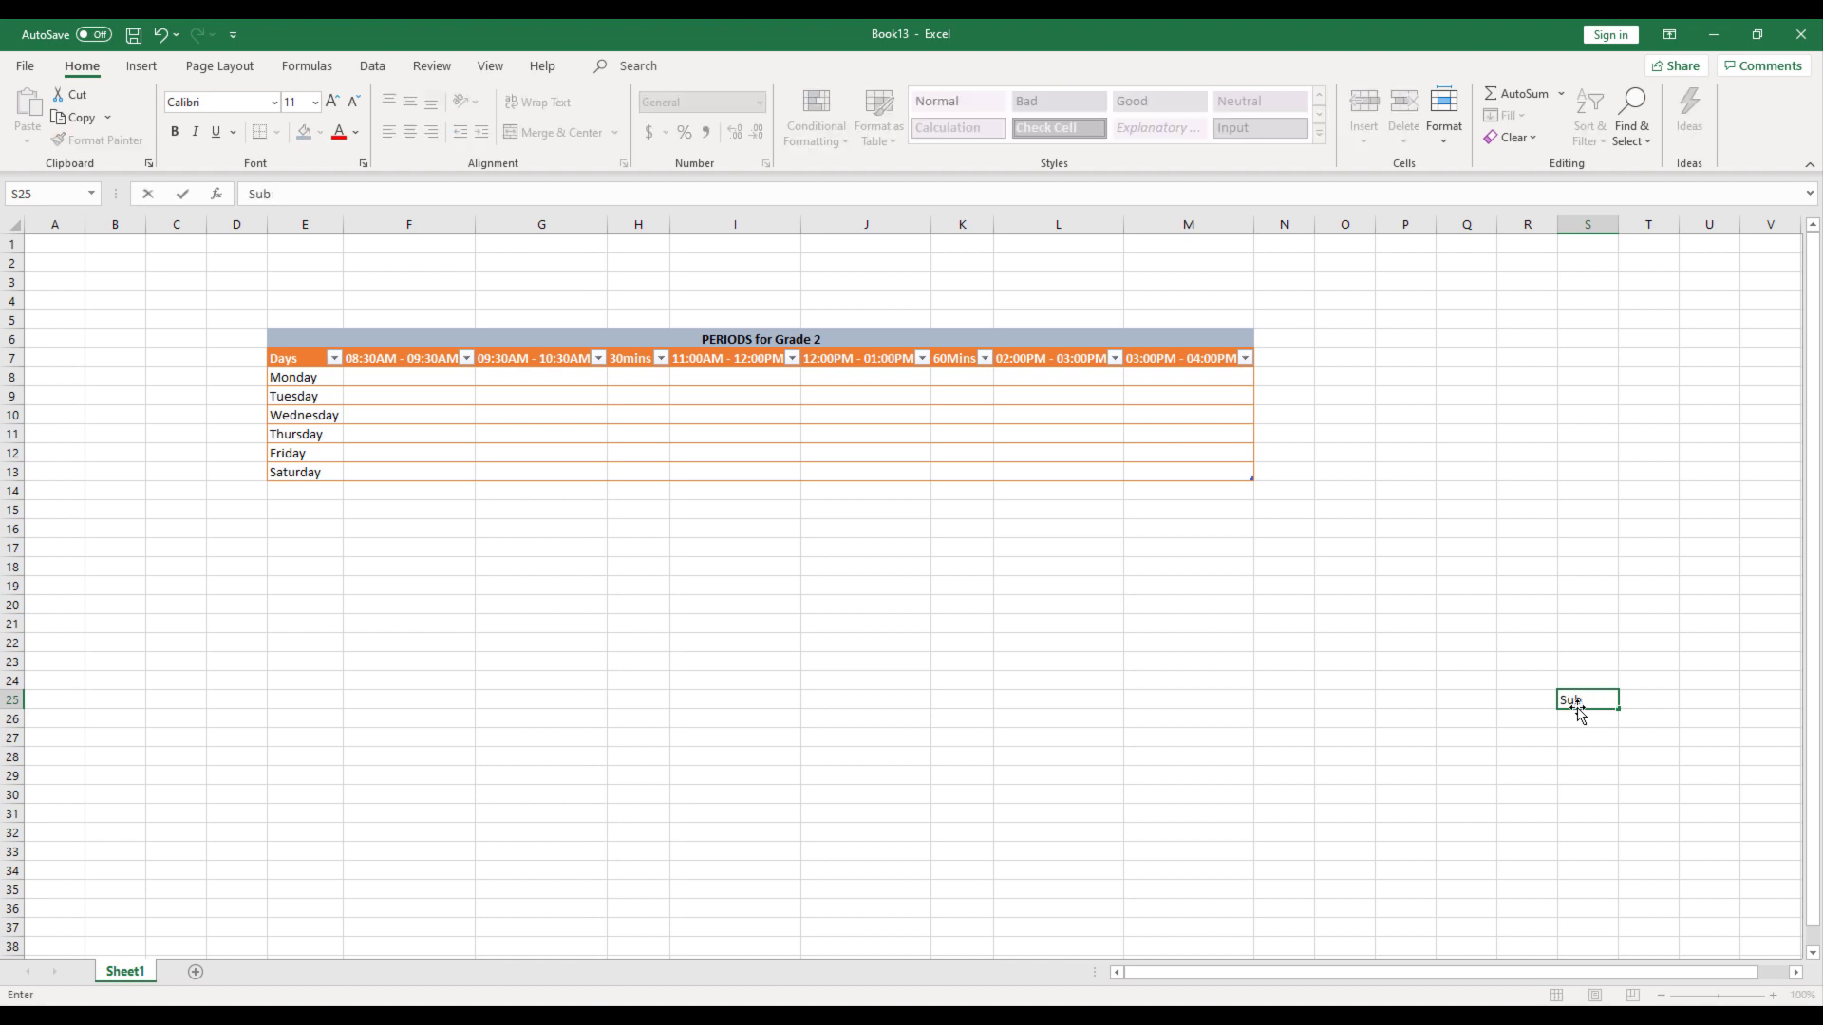
type("nects")
key("Return")
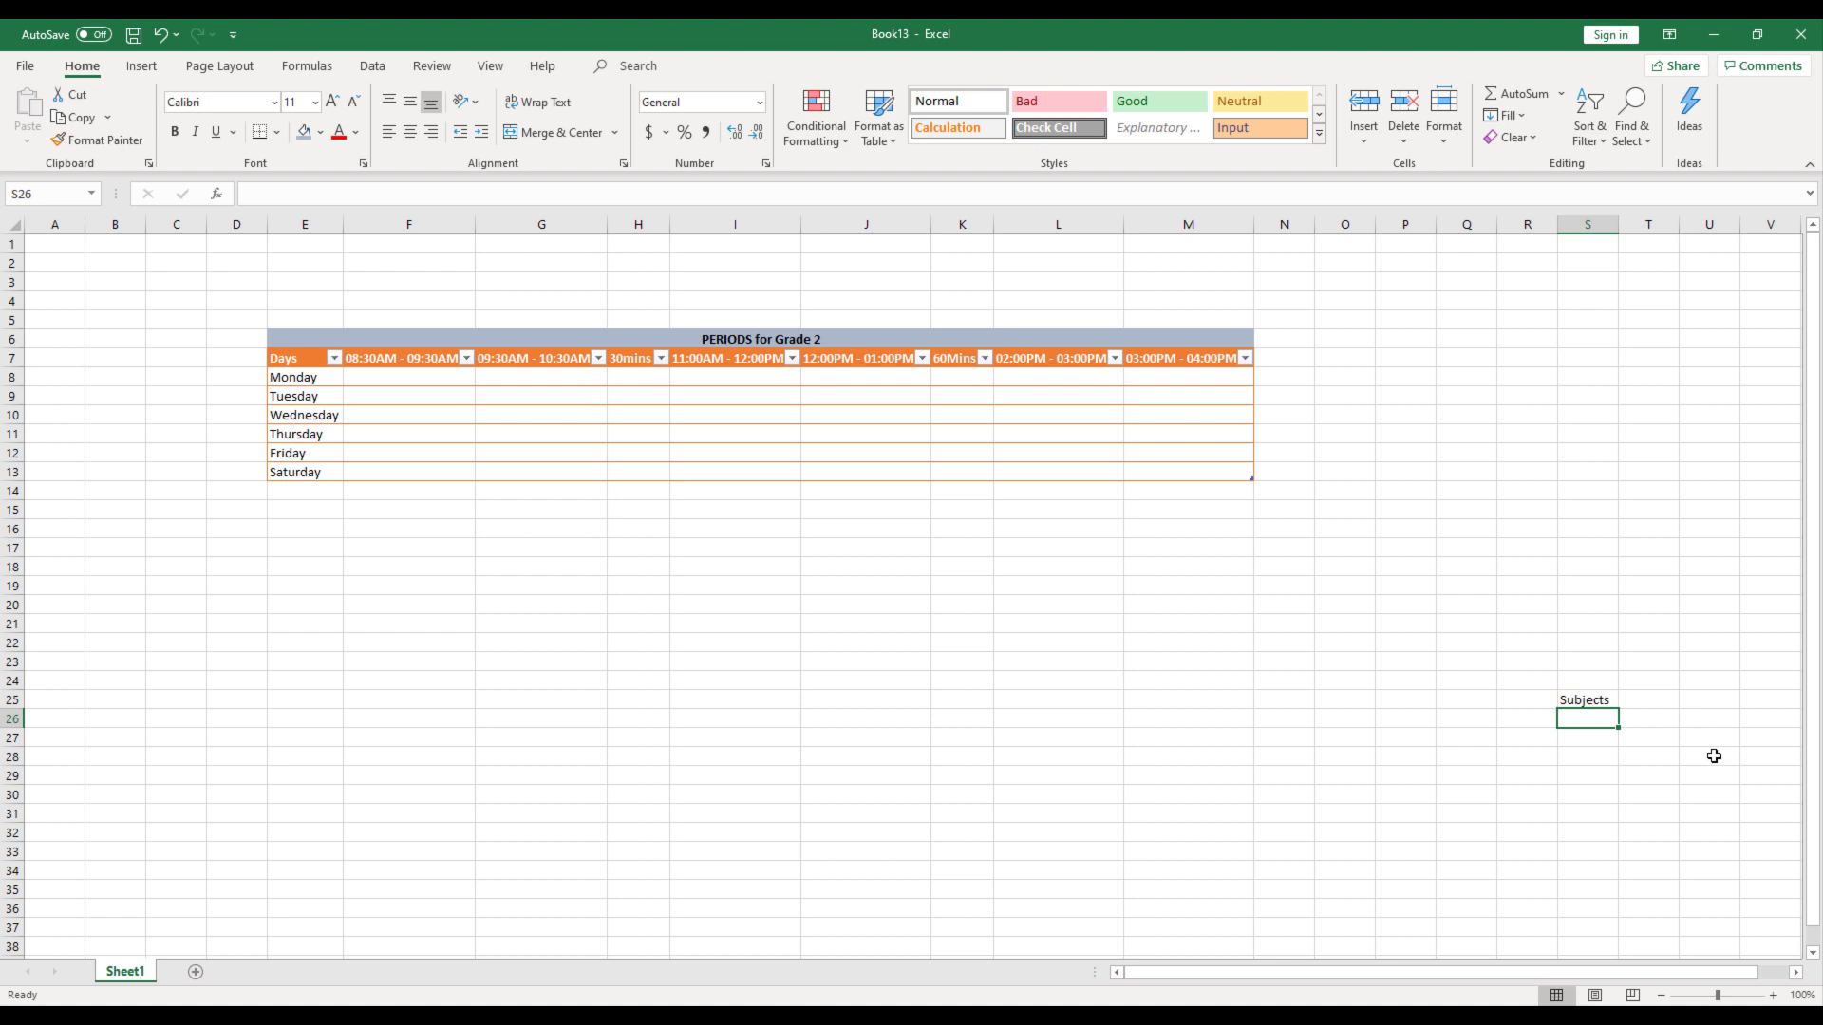
type("Maths")
key("Return")
type("P")
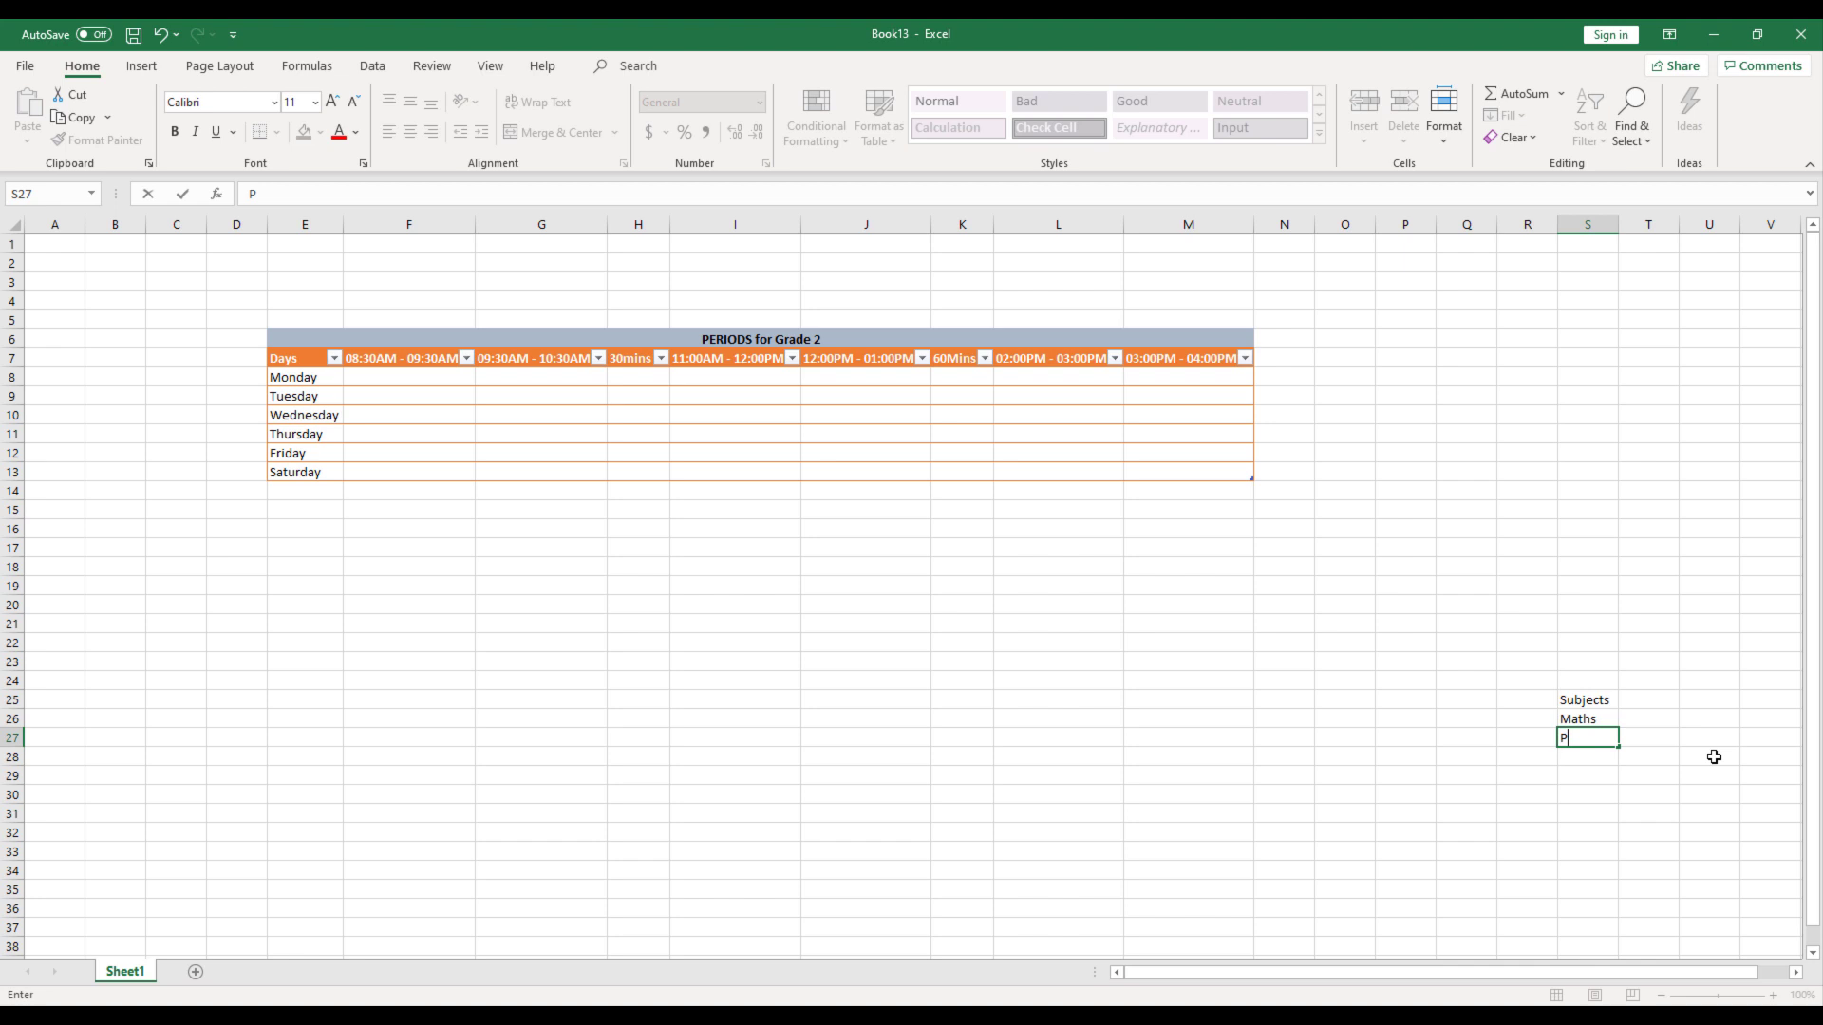
type("hysics")
key("Return")
type("Chemistt")
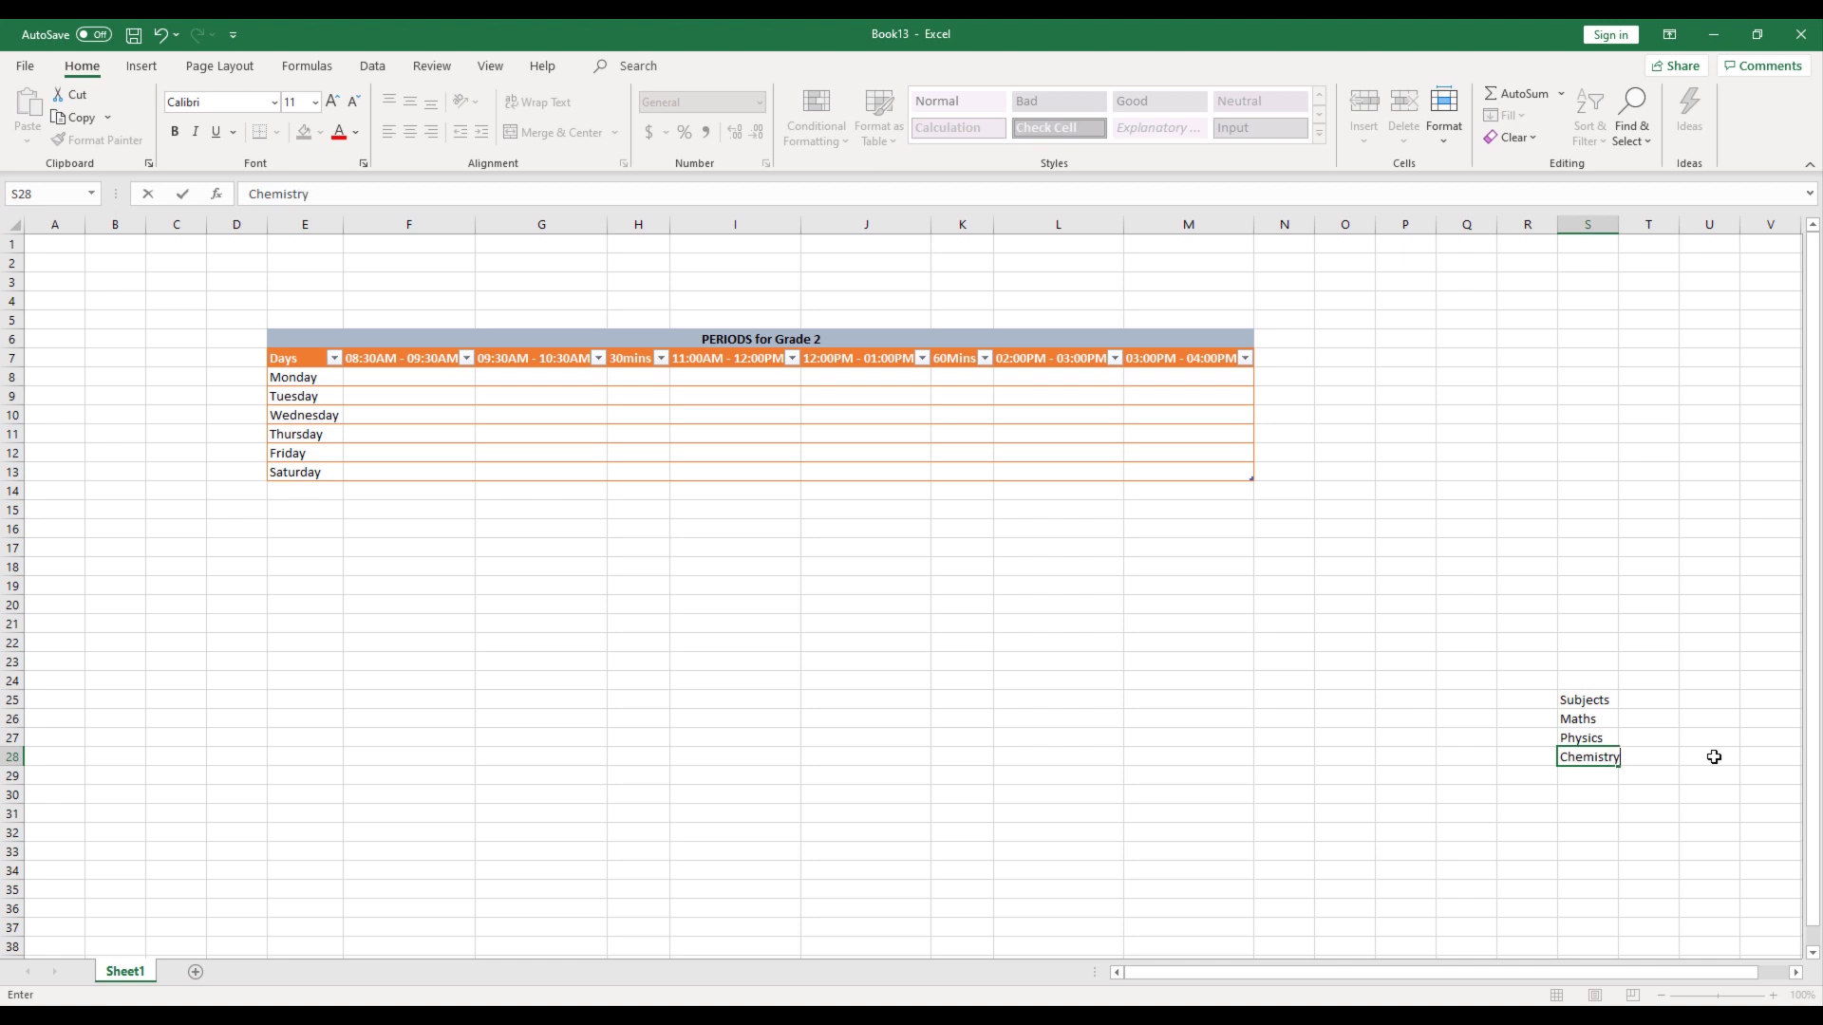
key("Return")
type("Bio")
key("Return")
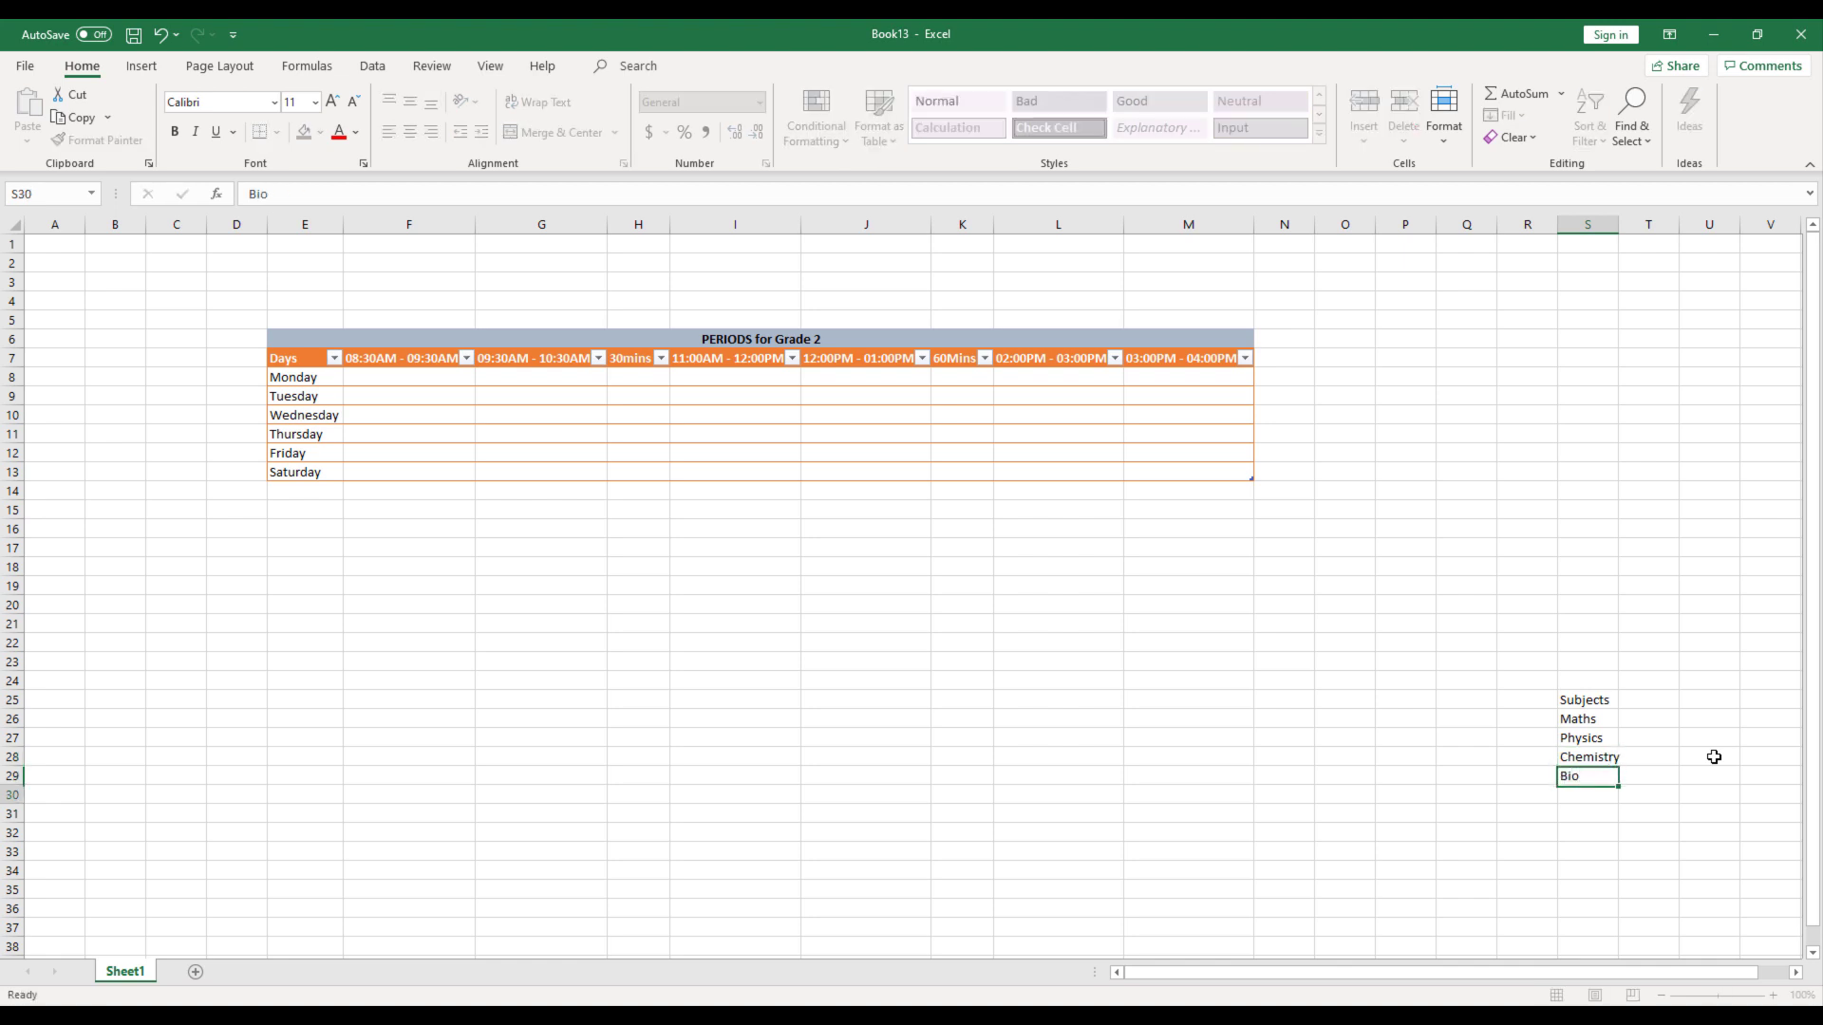
type("Social Studies")
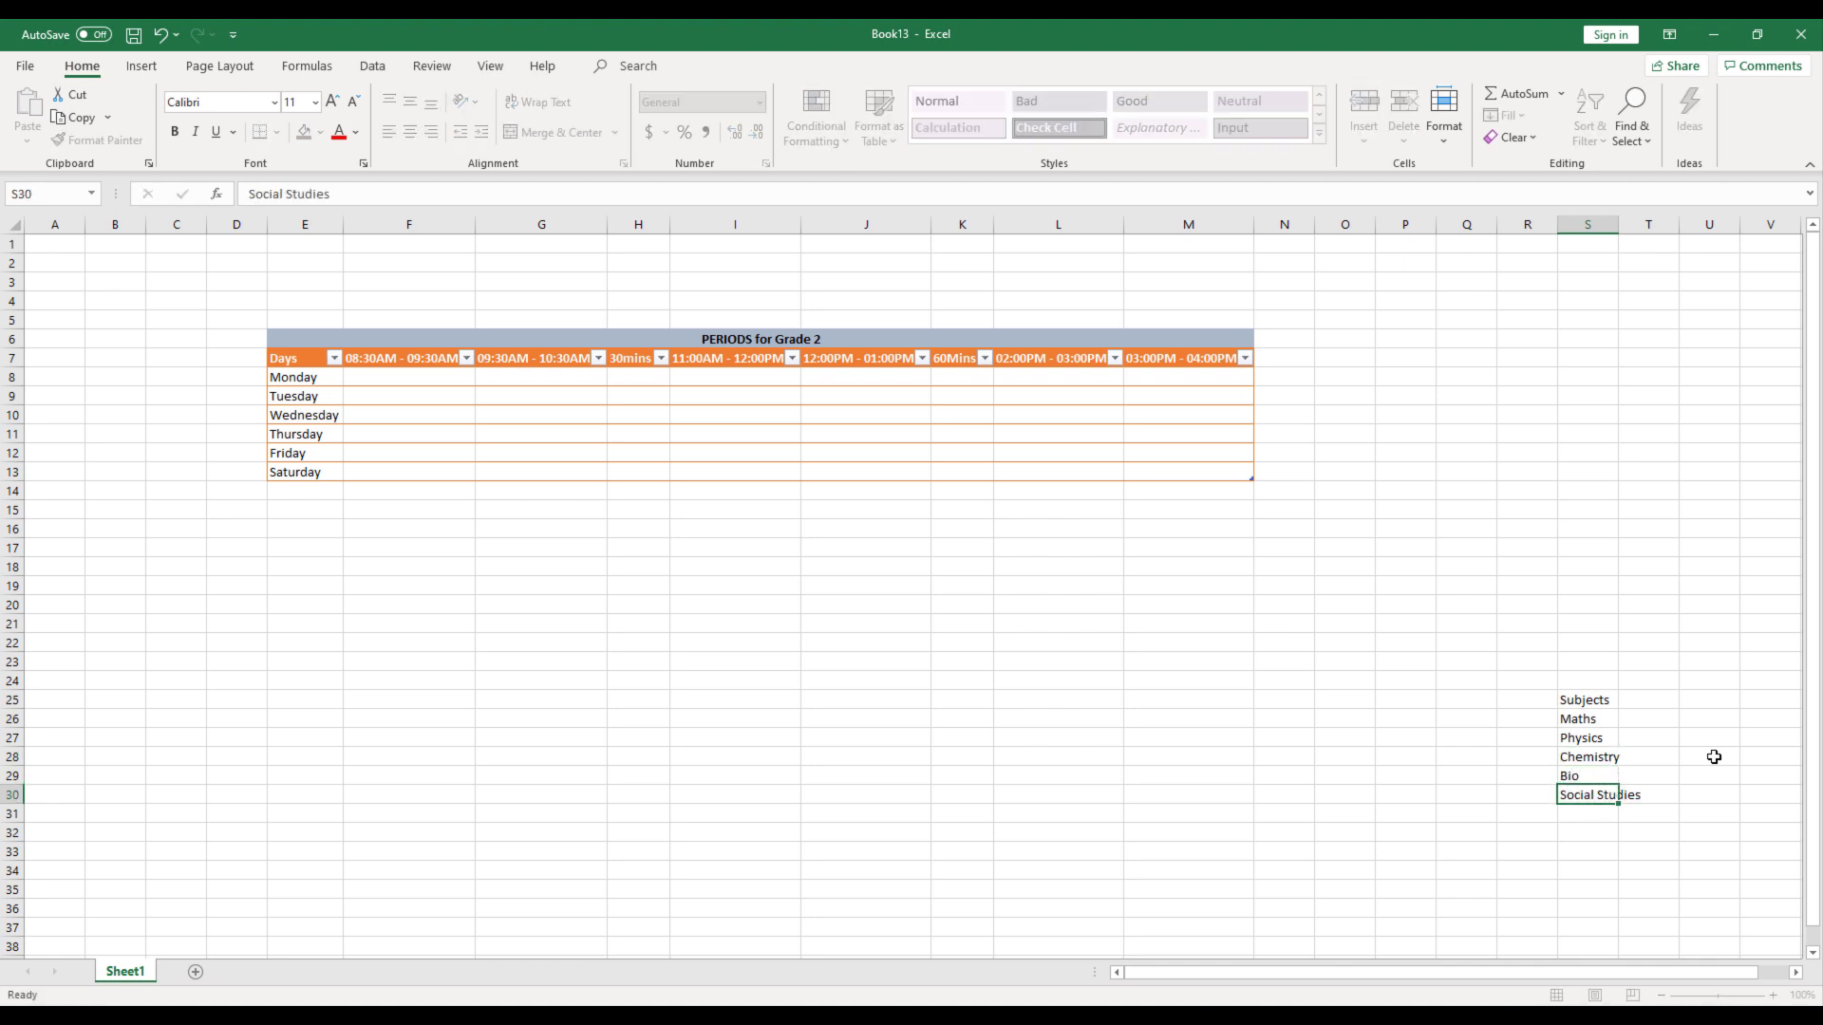
key("Return")
type("English")
key("Return")
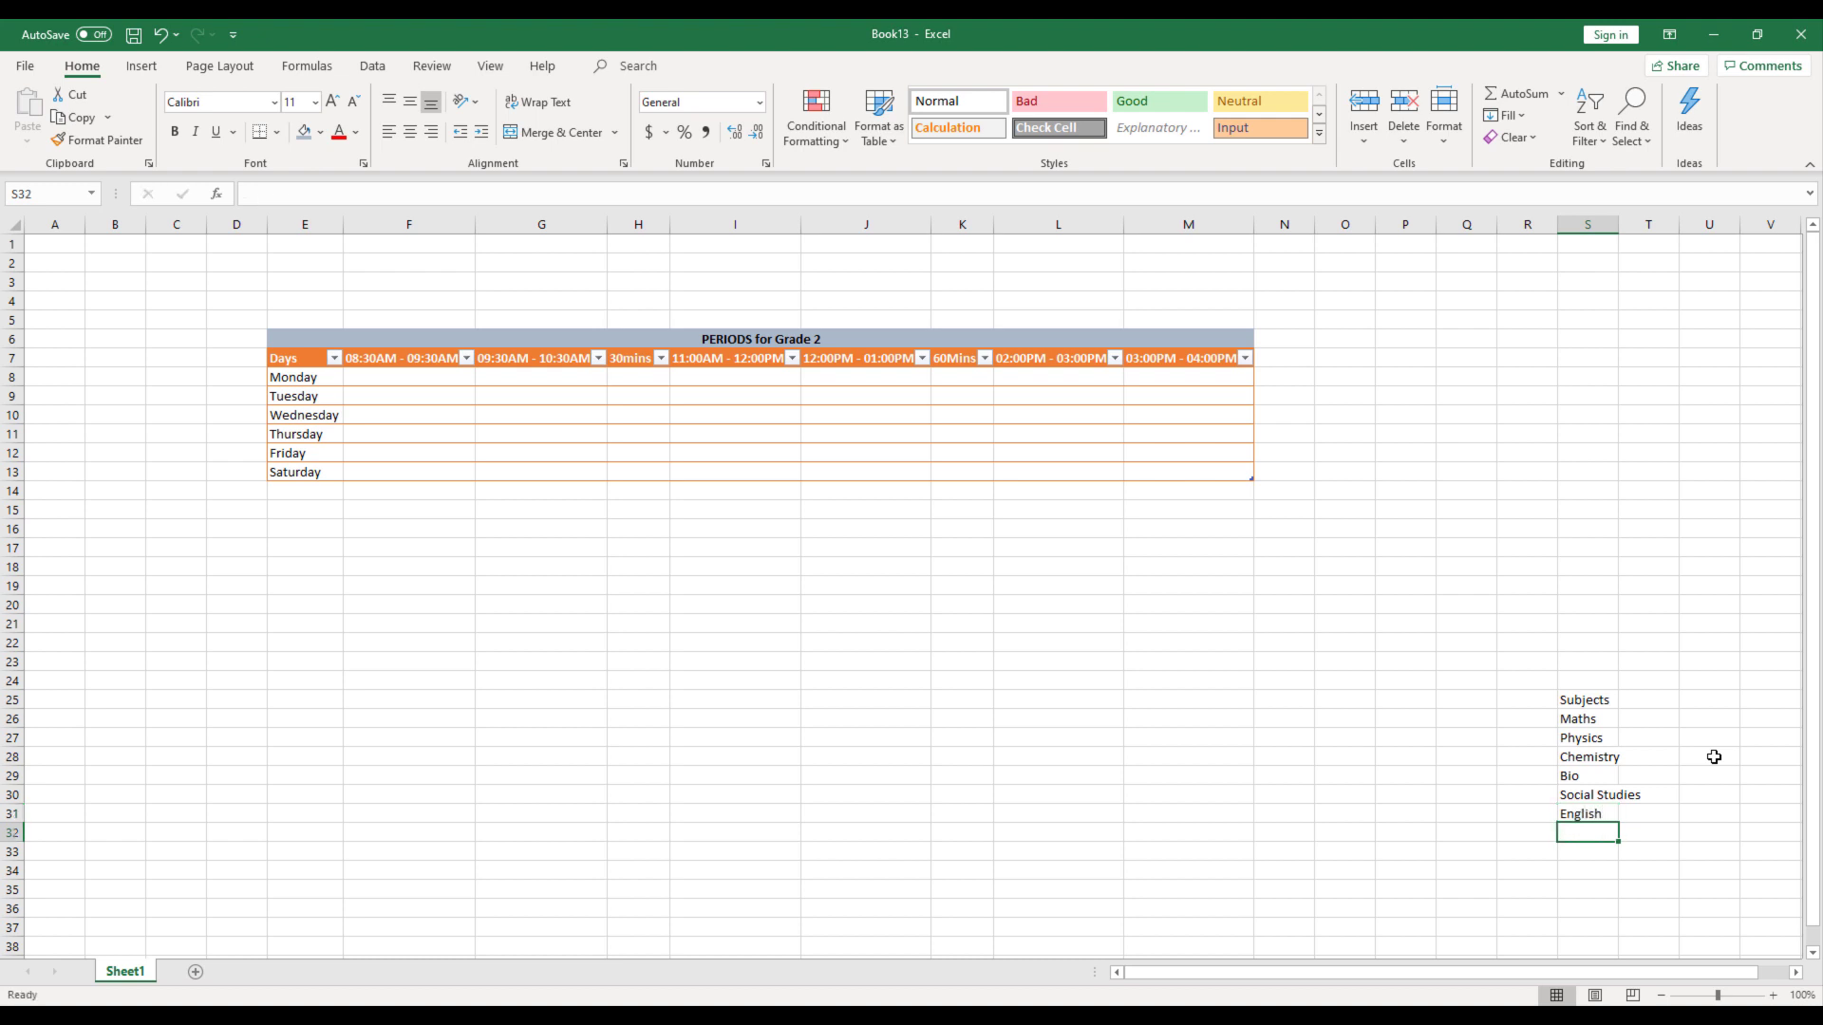
type("Drawing")
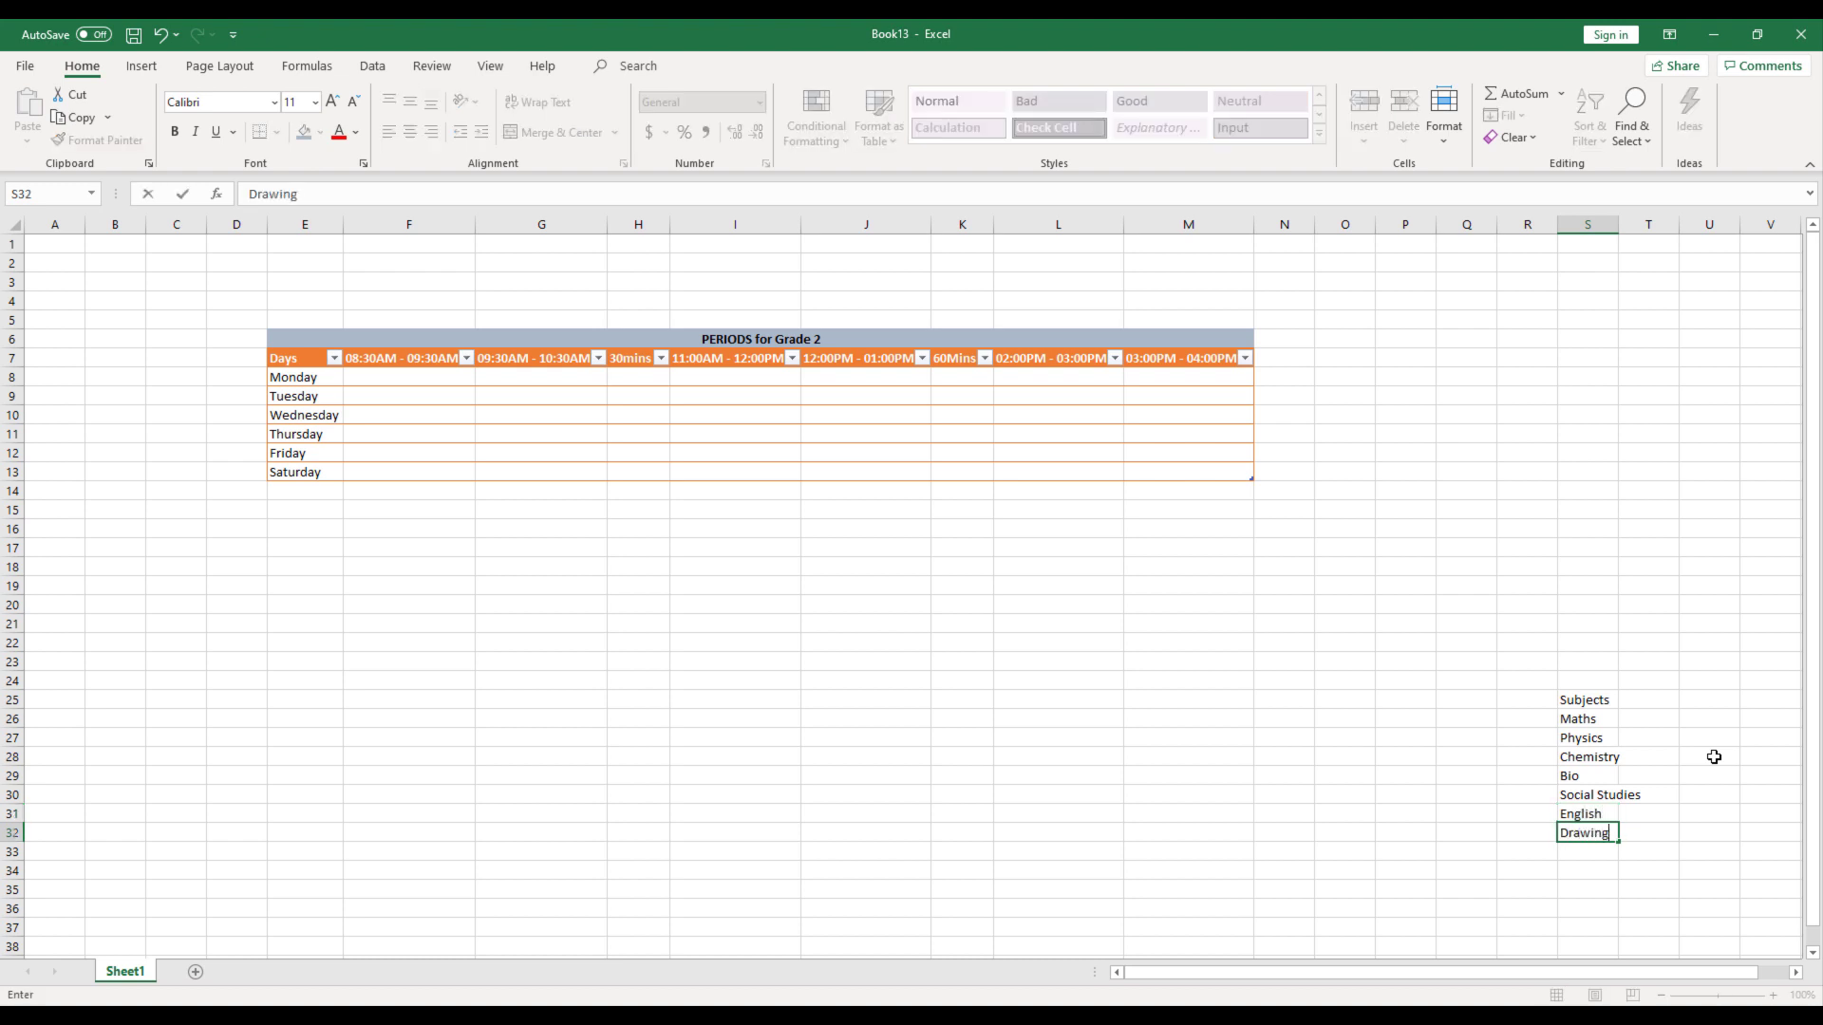
key("Return")
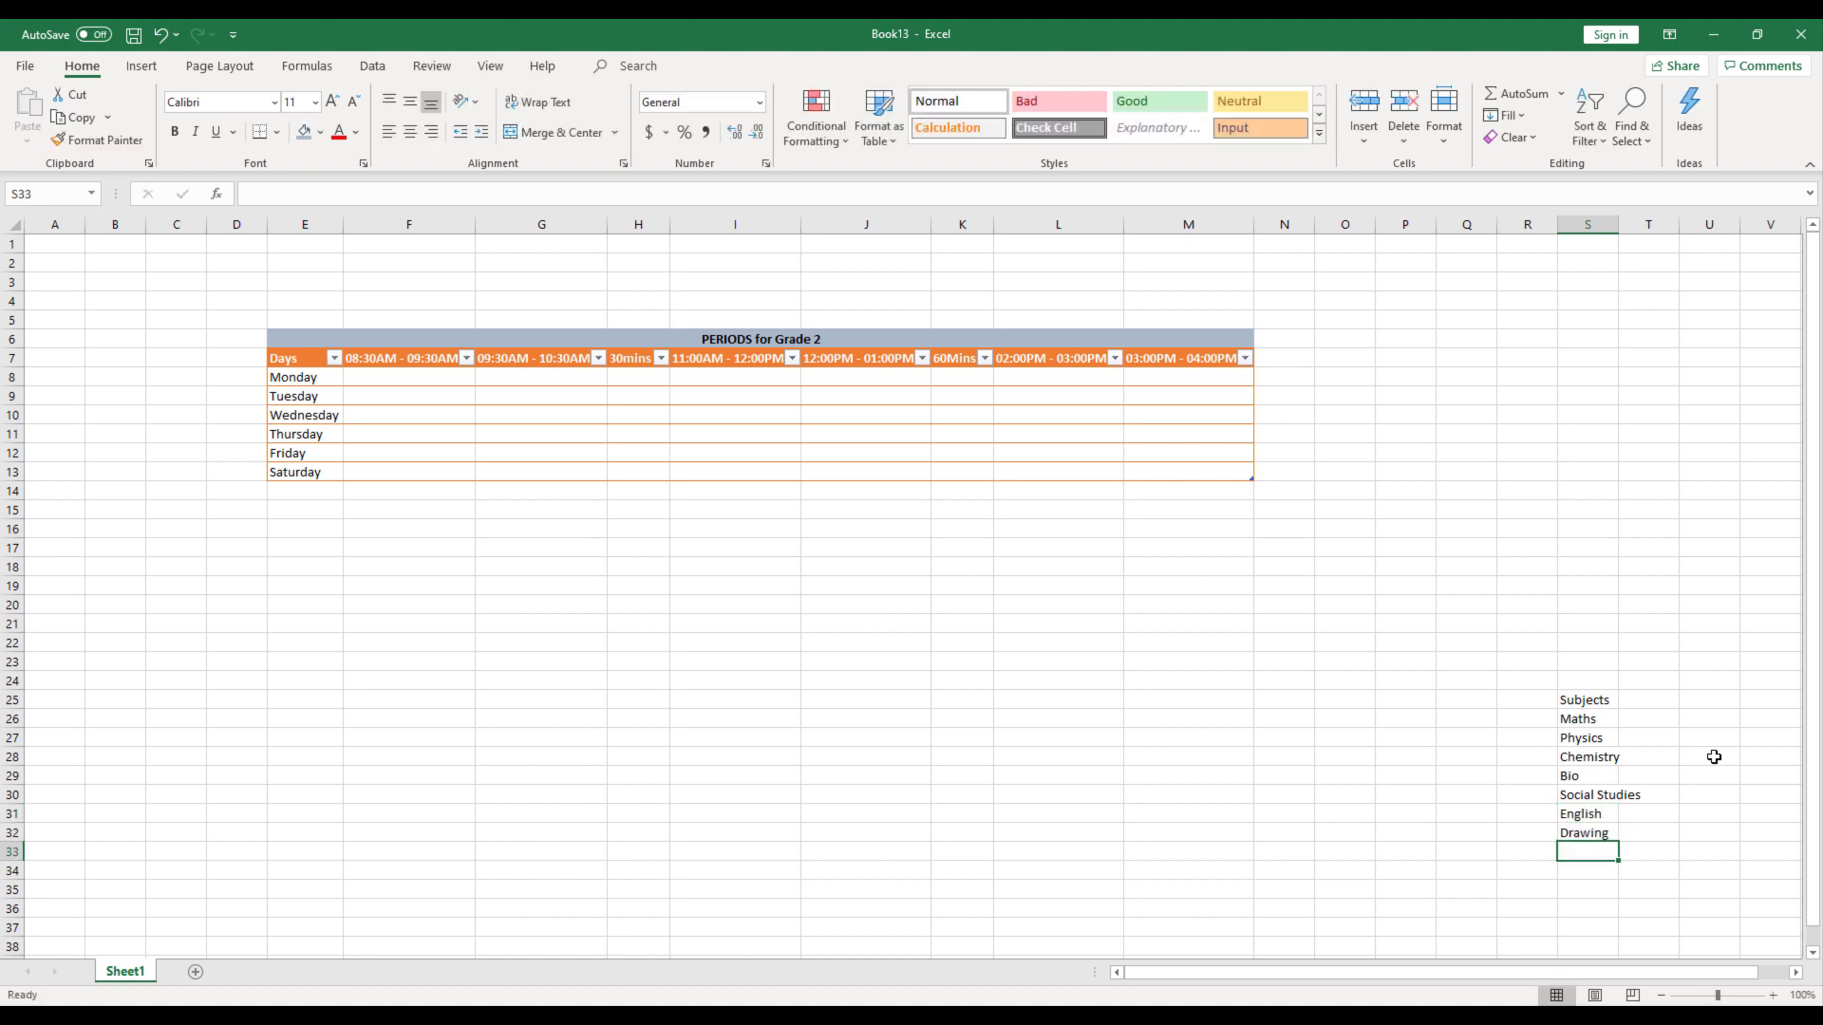
- Autofit column S and bold the Subjects heading in S25
double_click(1618, 224)
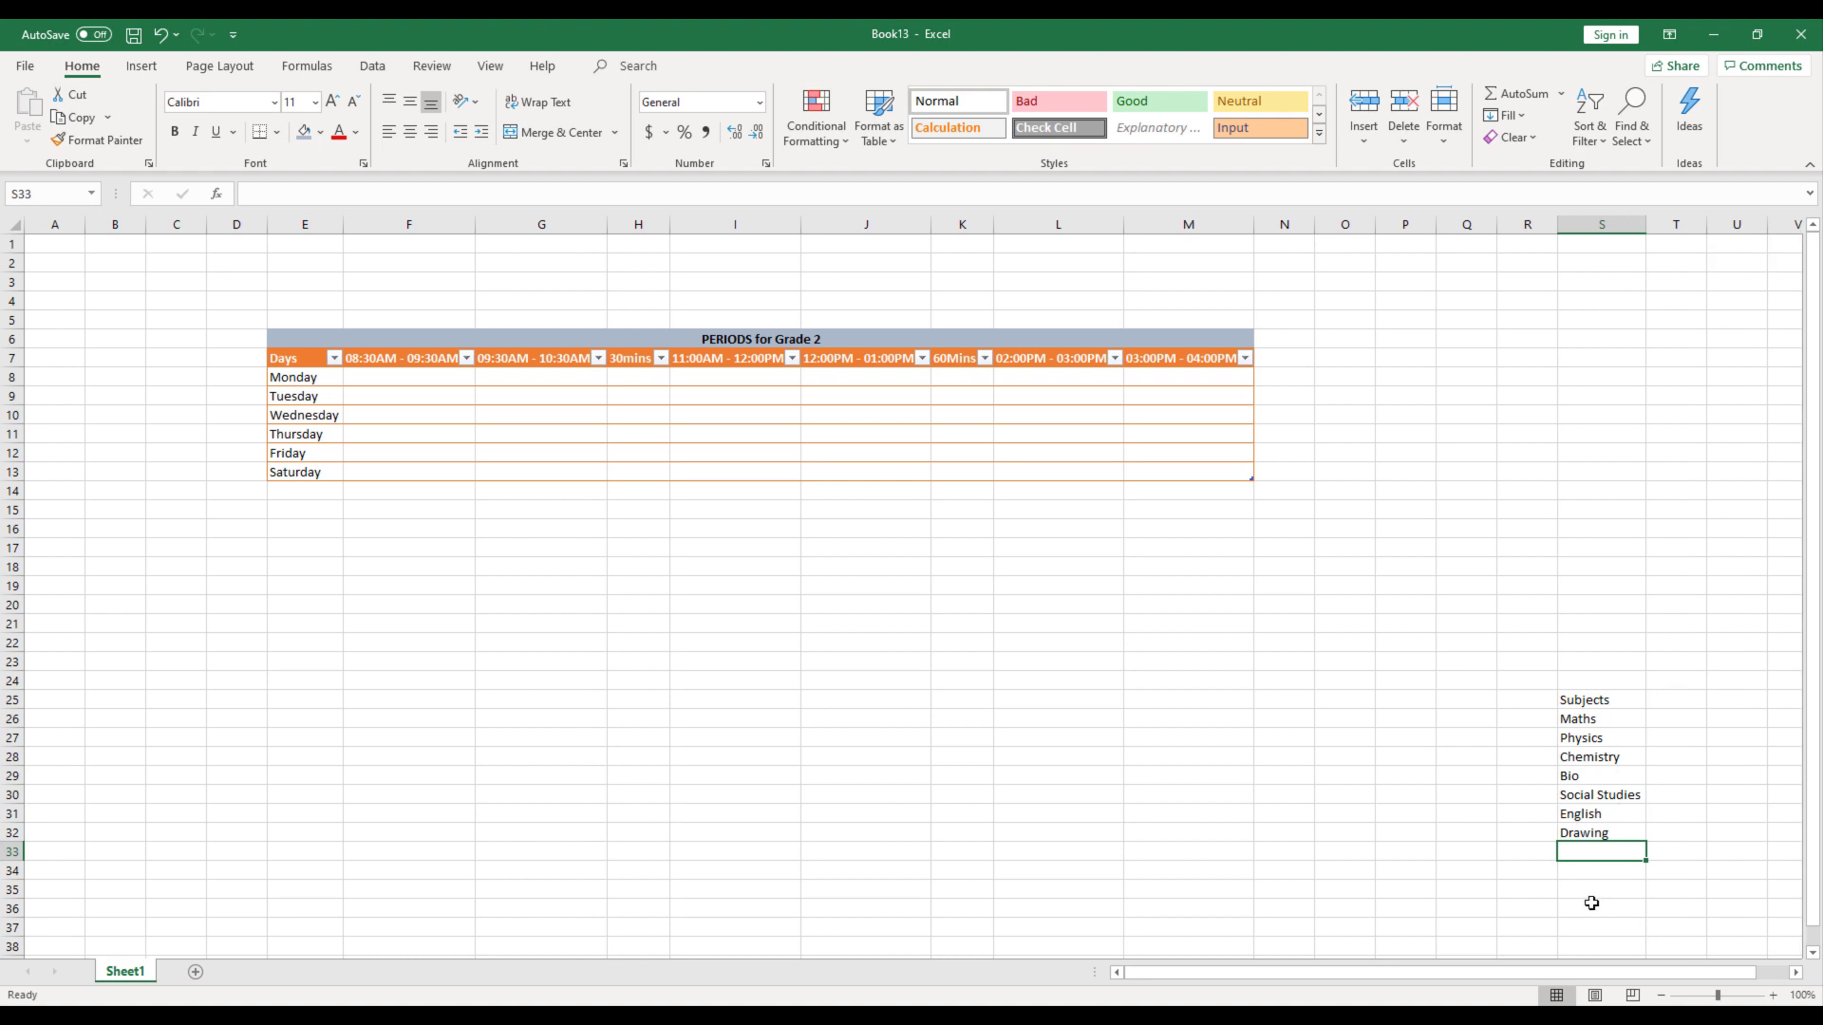
left_click(1591, 702)
key("ctrl+b")
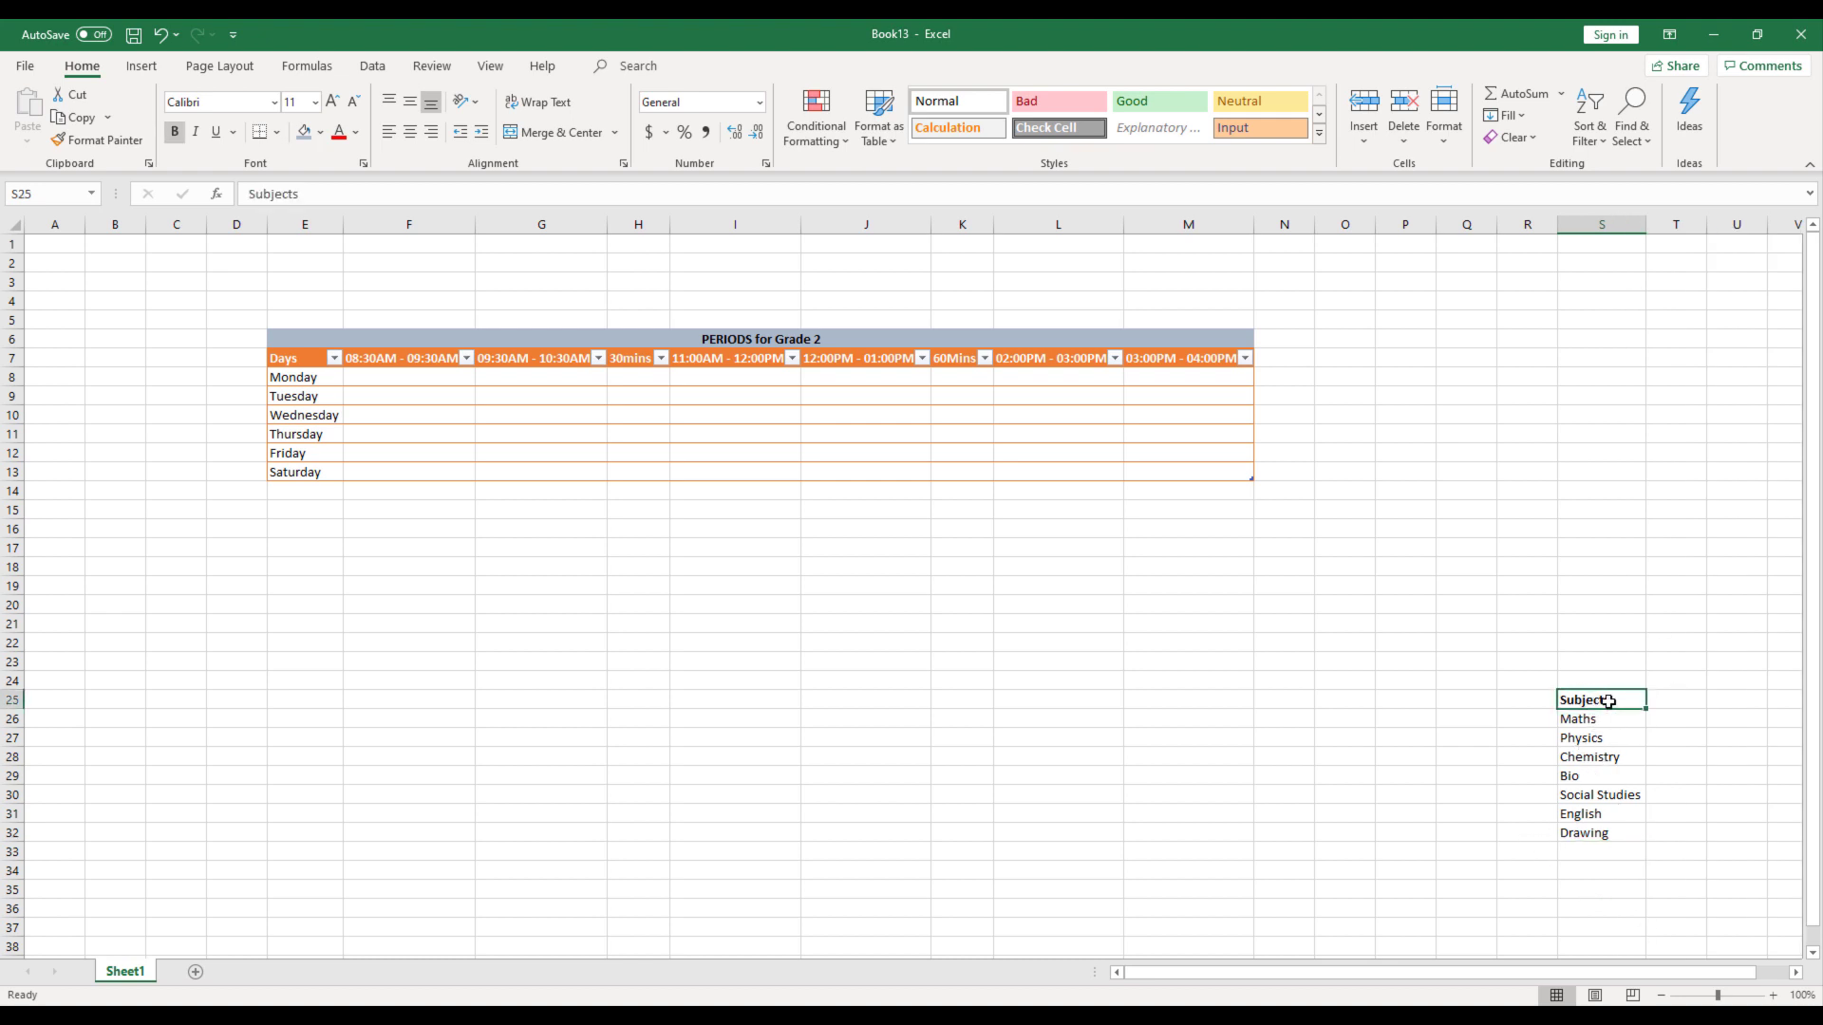
- Format S25:S32 as a light blue table with headers
left_click(1591, 831, "shift")
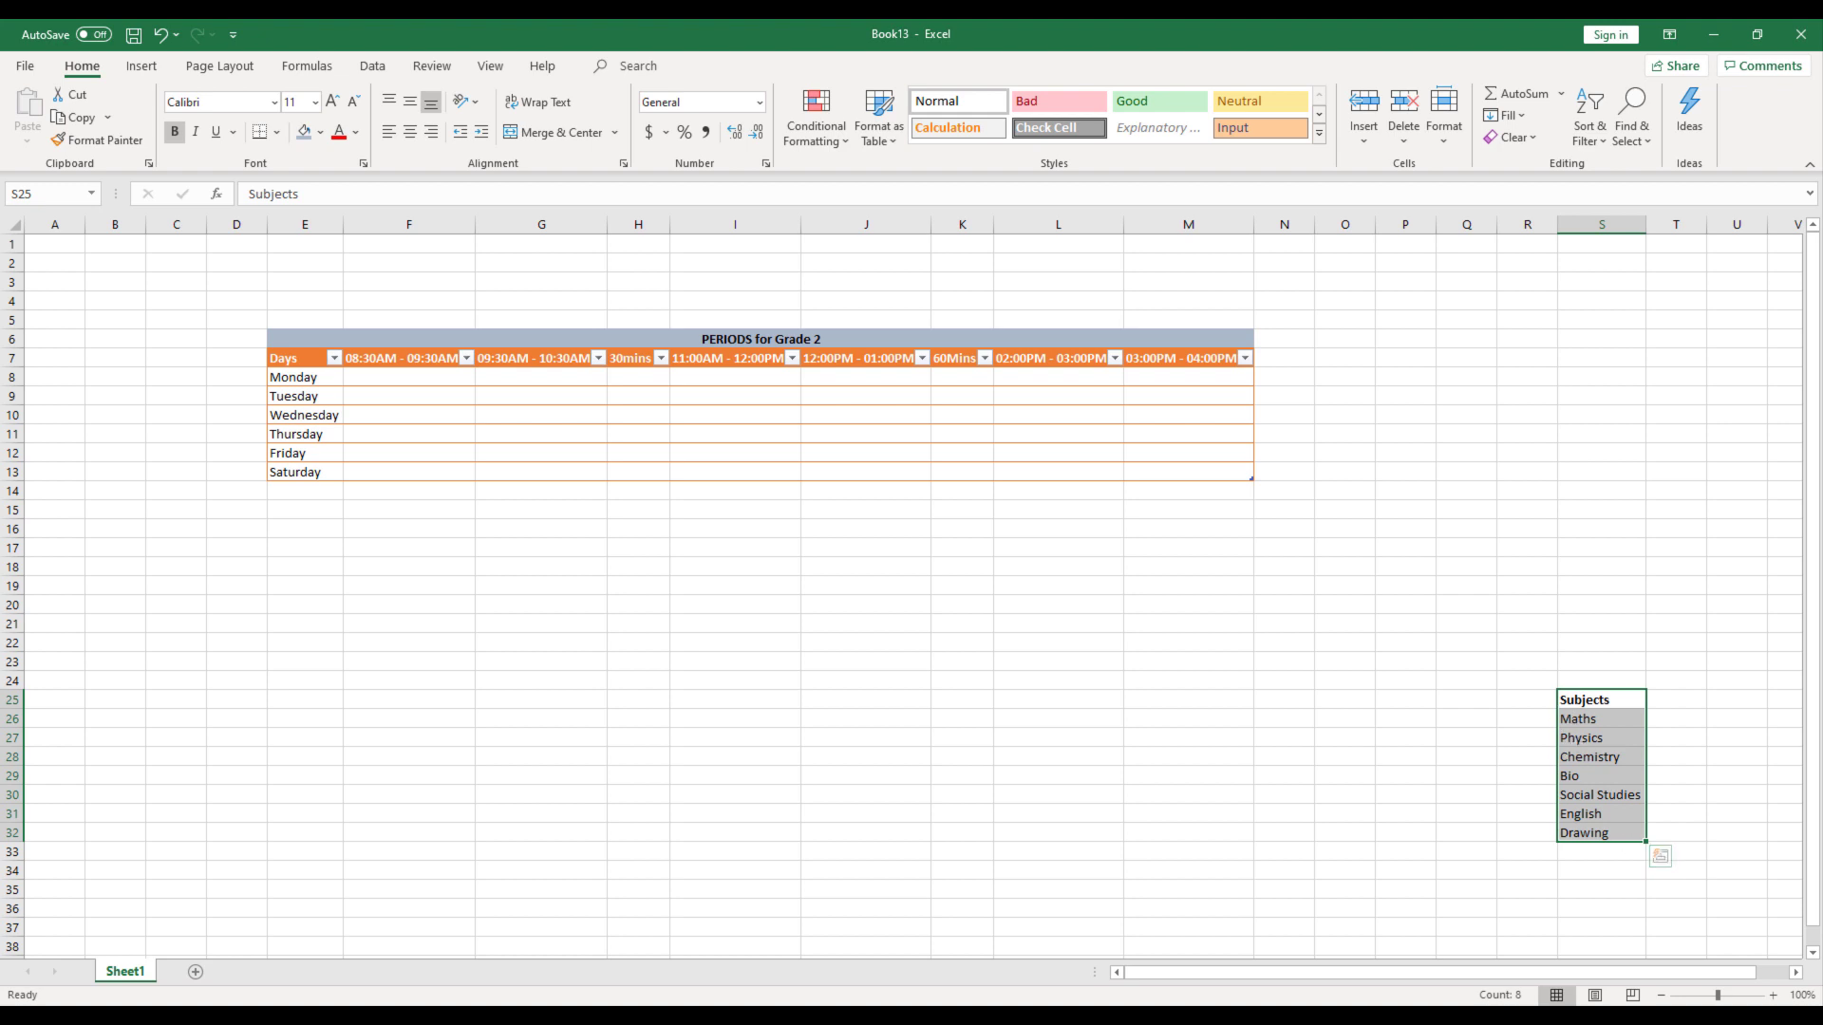
left_click(877, 142)
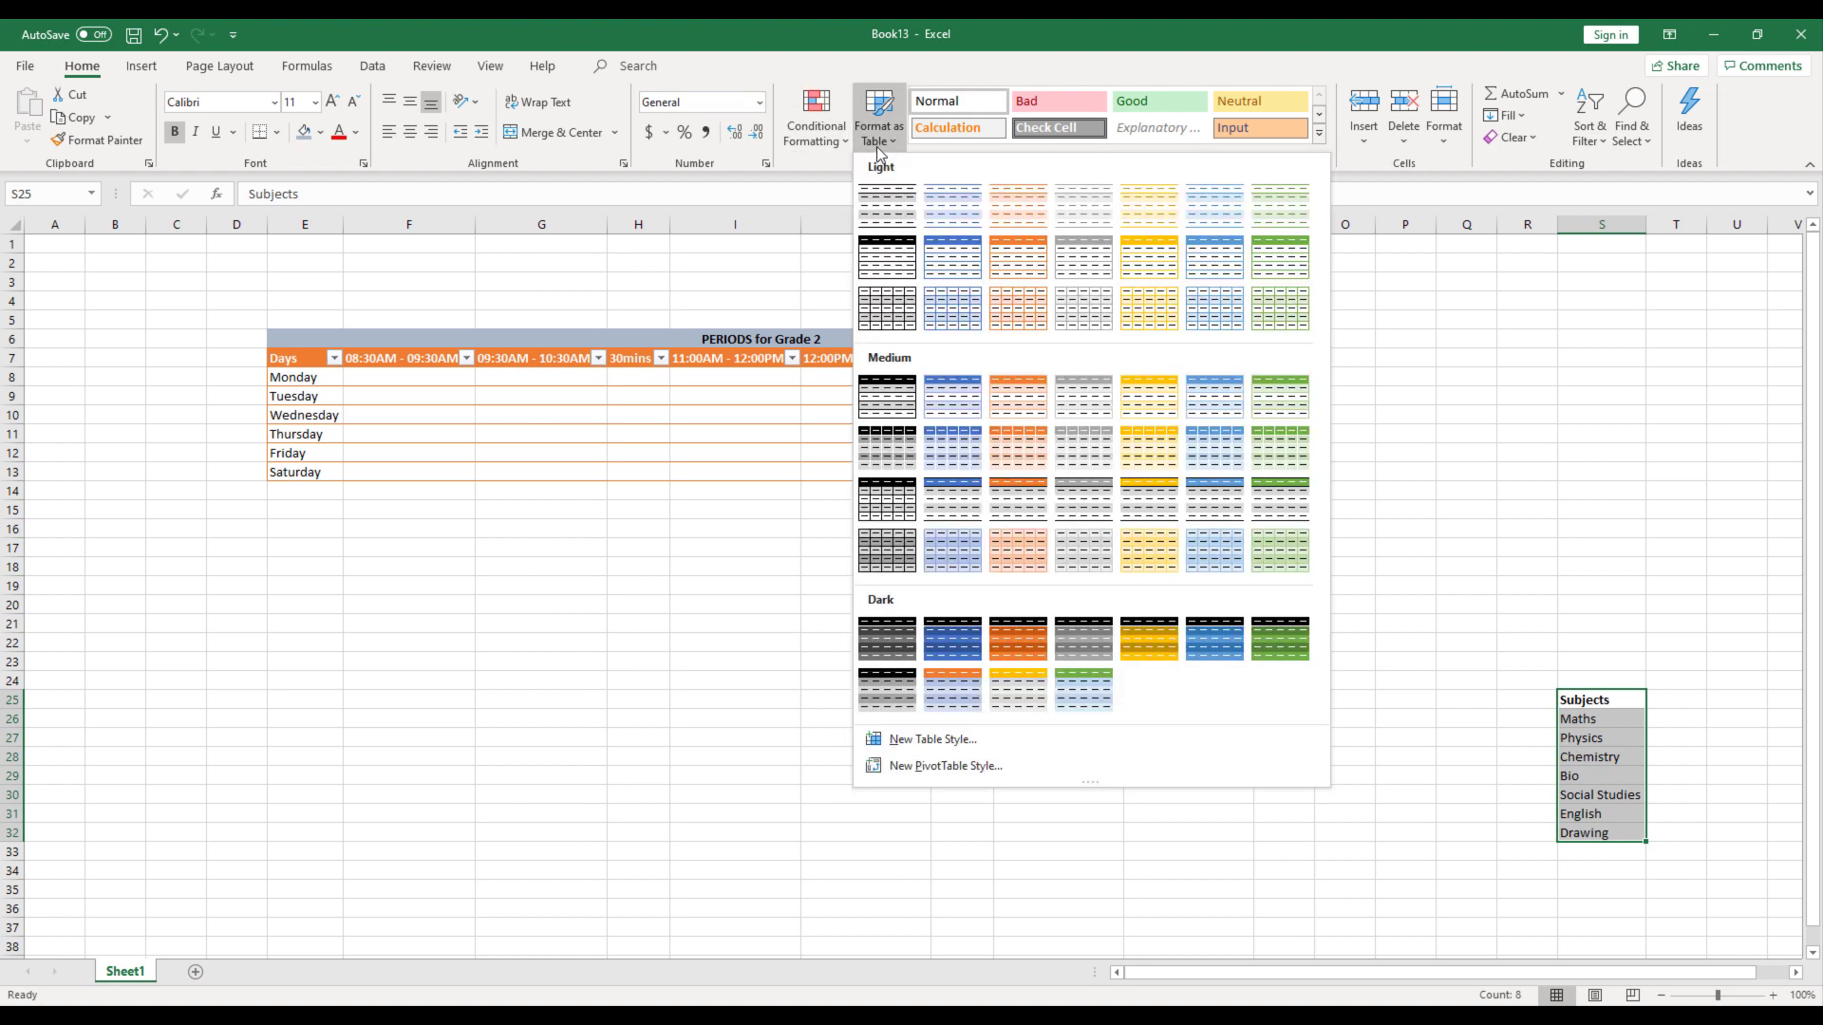
left_click(952, 258)
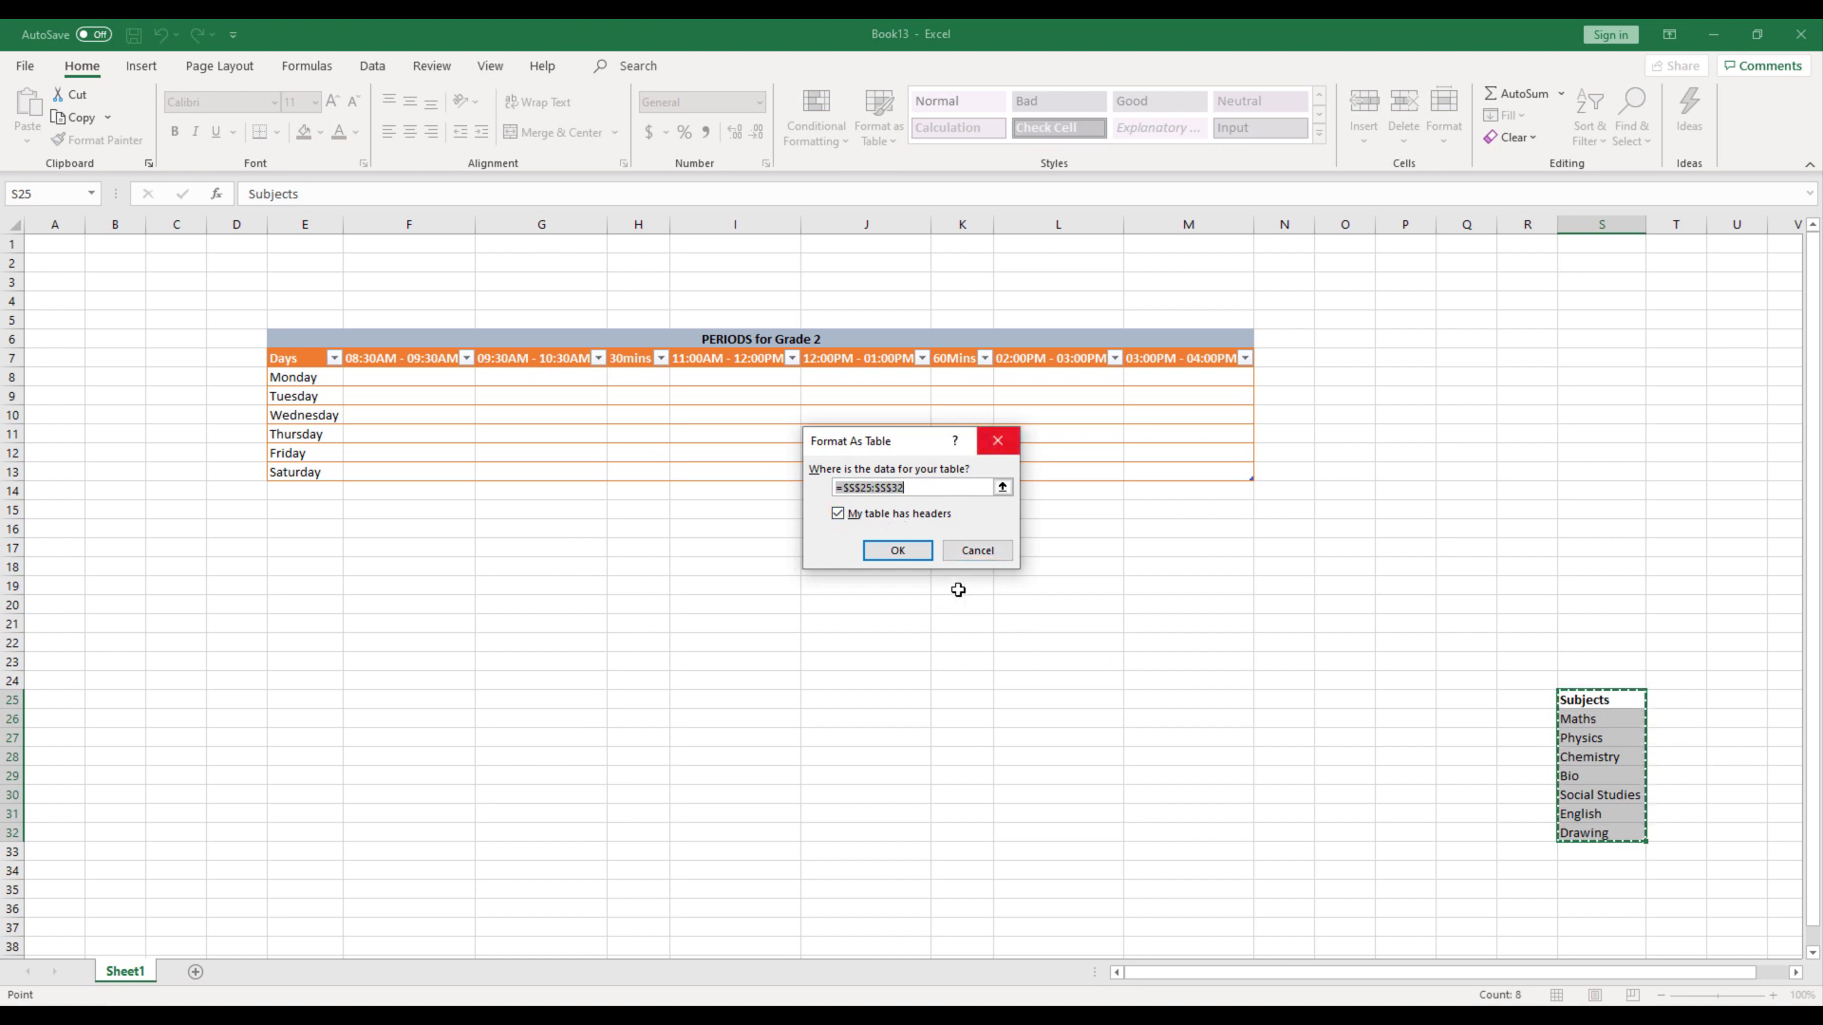
left_click(897, 552)
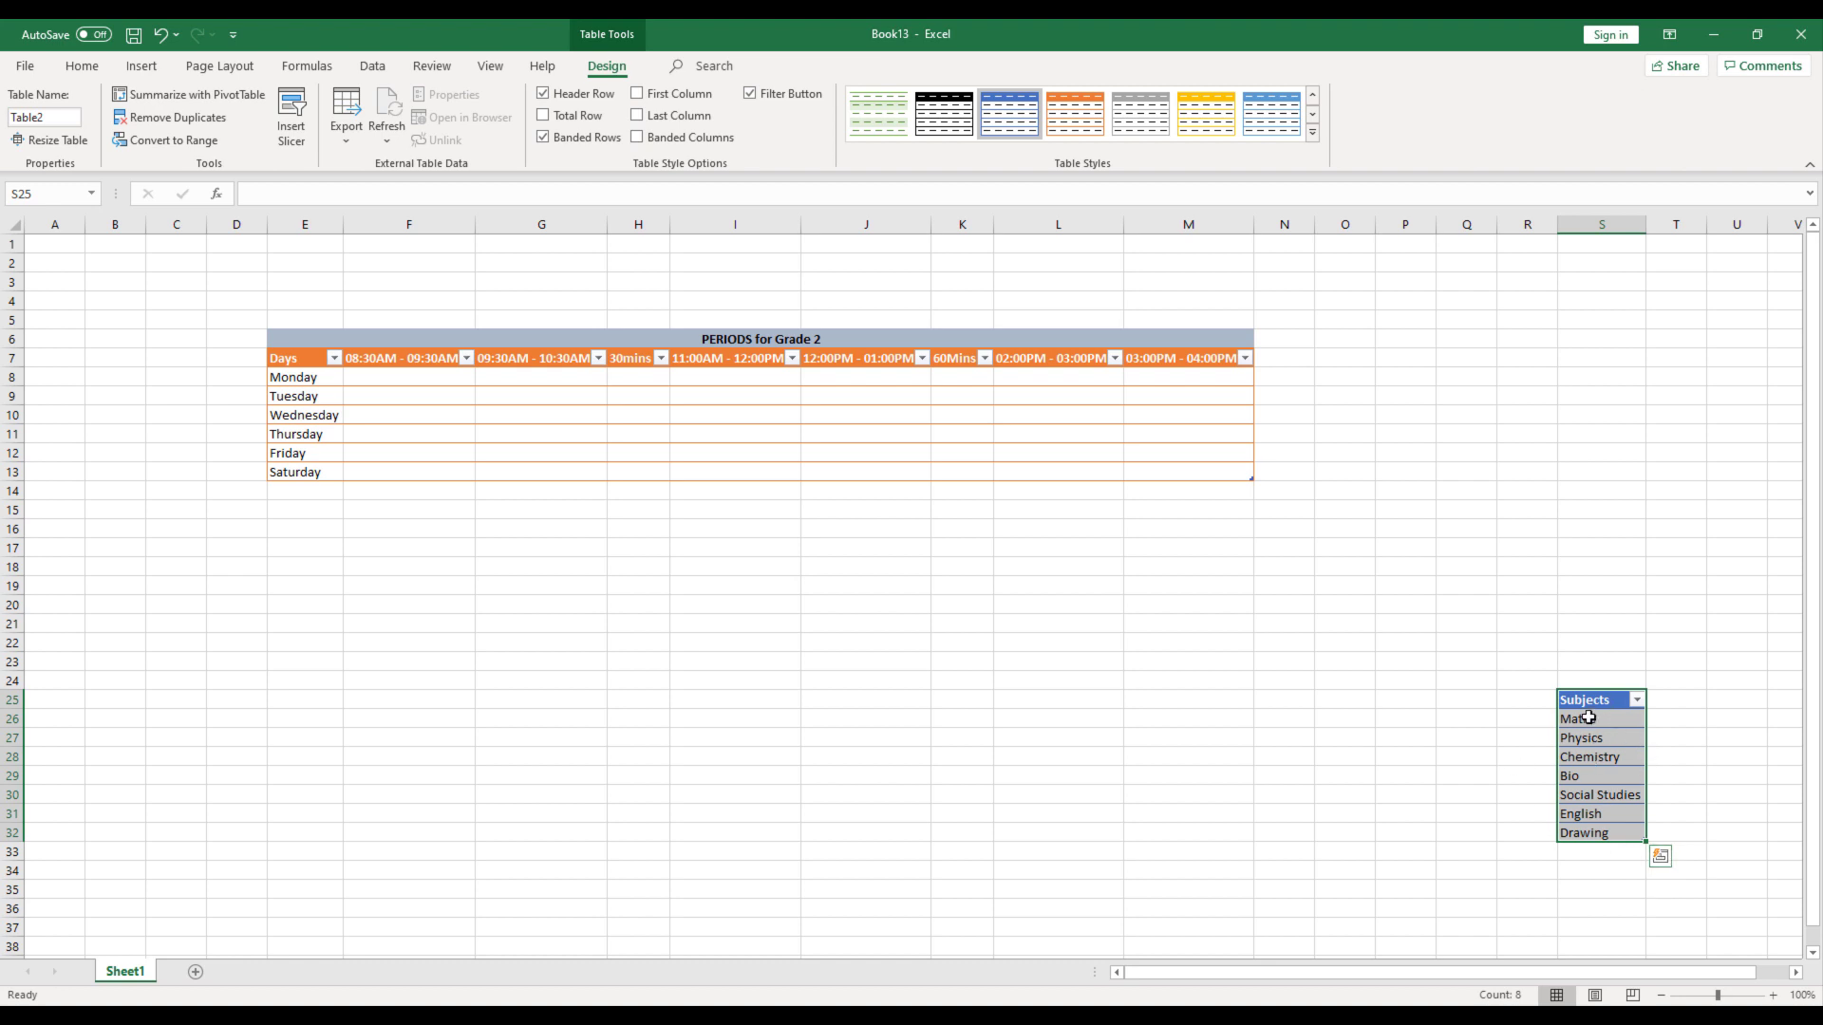
left_click(1530, 830)
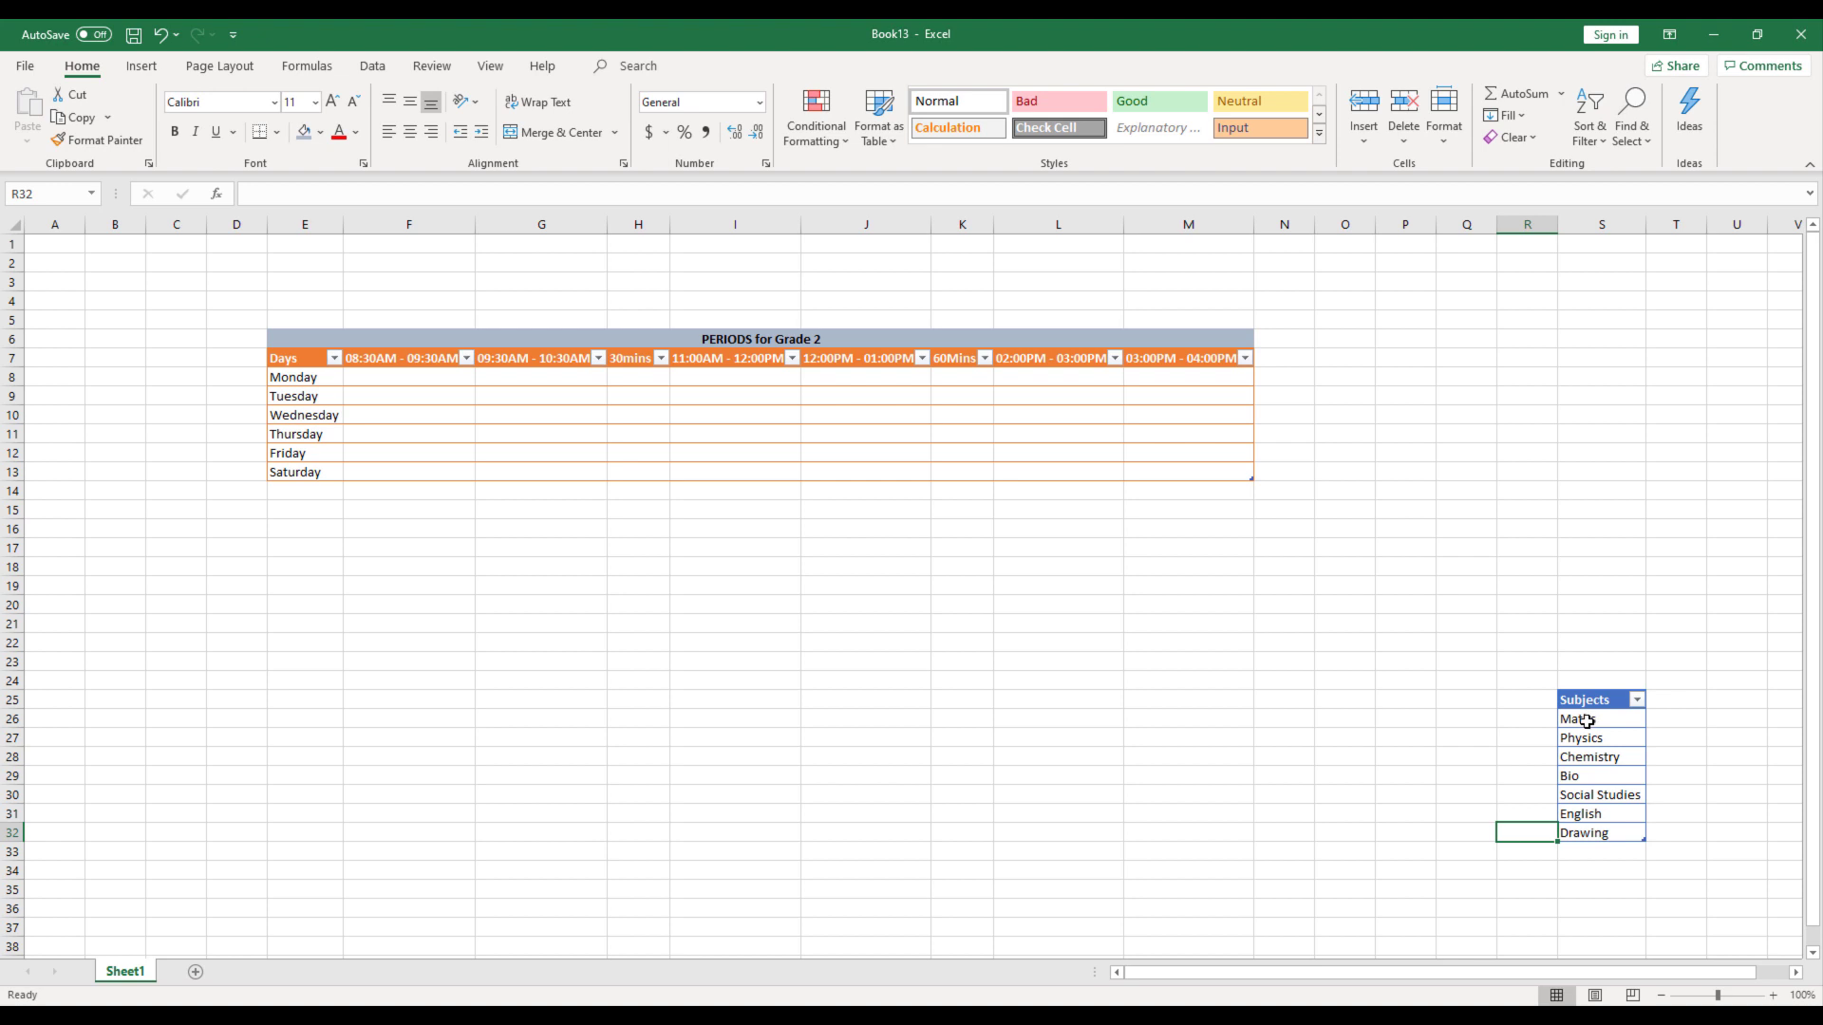
- Select the subjects Maths through Drawing and start naming the range, then cancel
left_click_drag(1581, 718, 1583, 832)
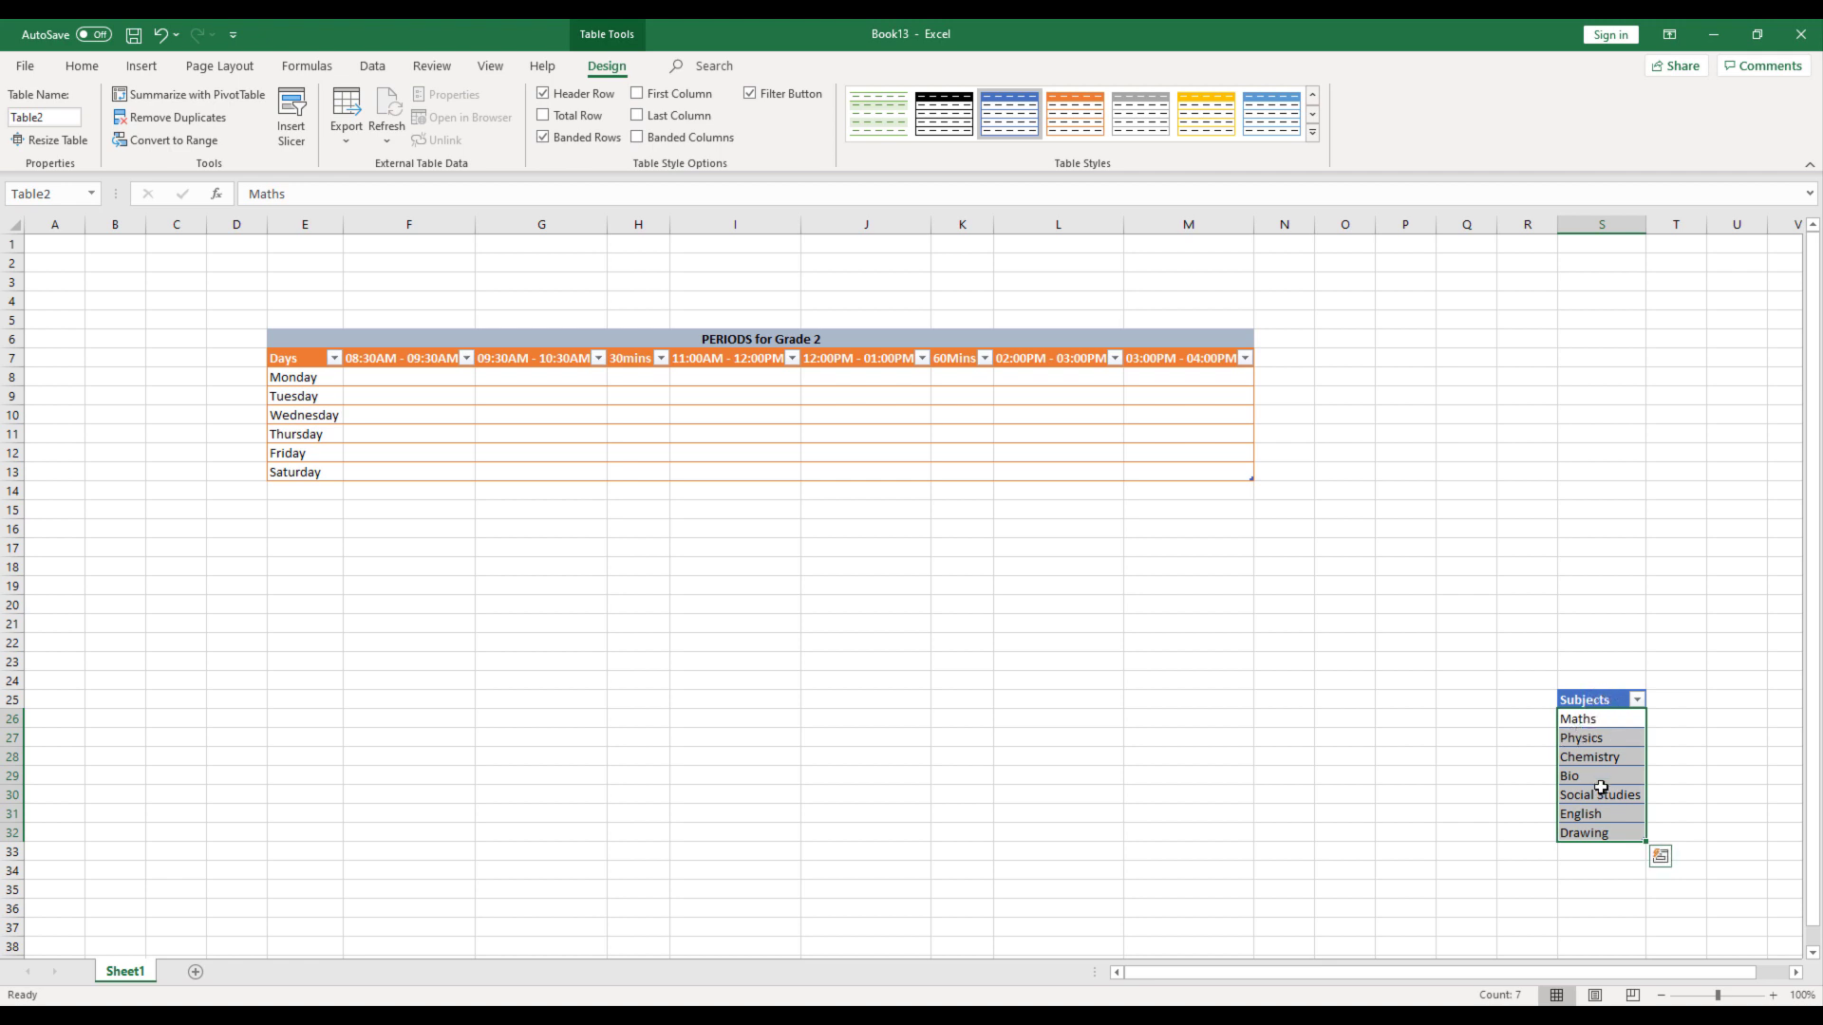
left_click(56, 195)
type("Subjec")
key("Escape")
- Restrict cell F8 to a dropdown list validation sourced from =SUBJECTS
left_click(378, 390)
left_click(382, 377)
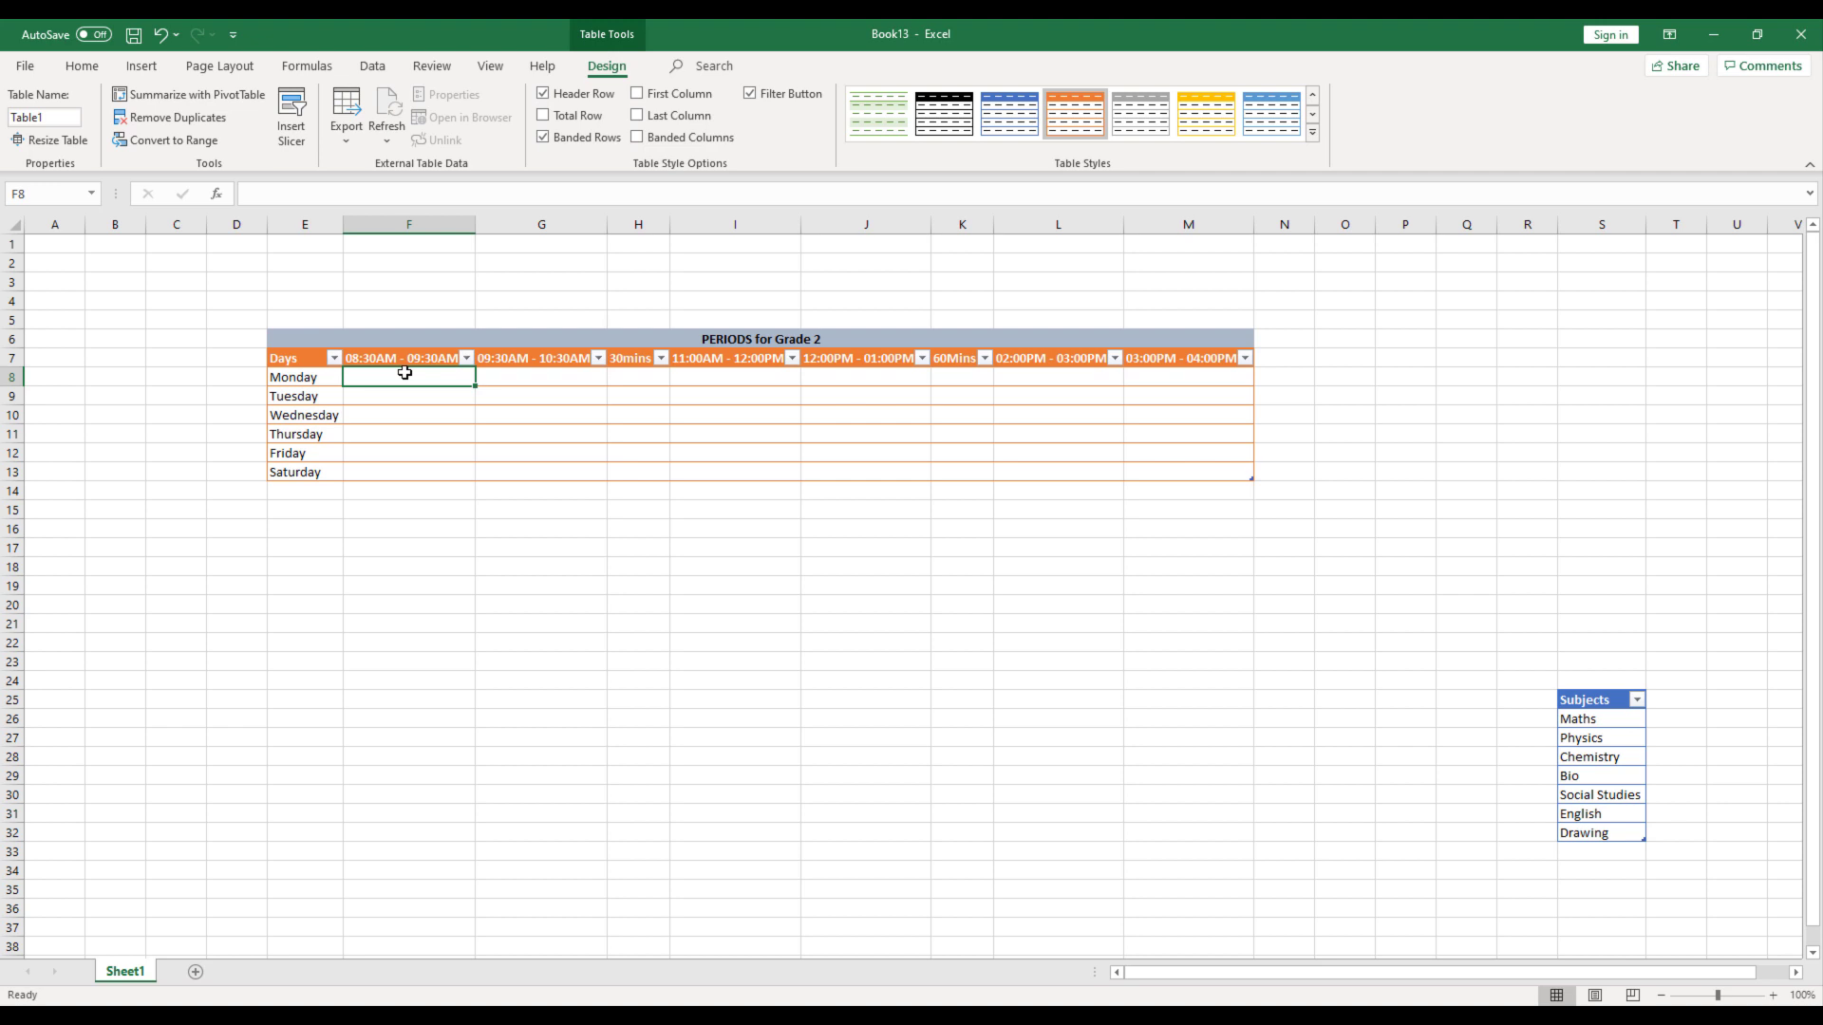
left_click(372, 66)
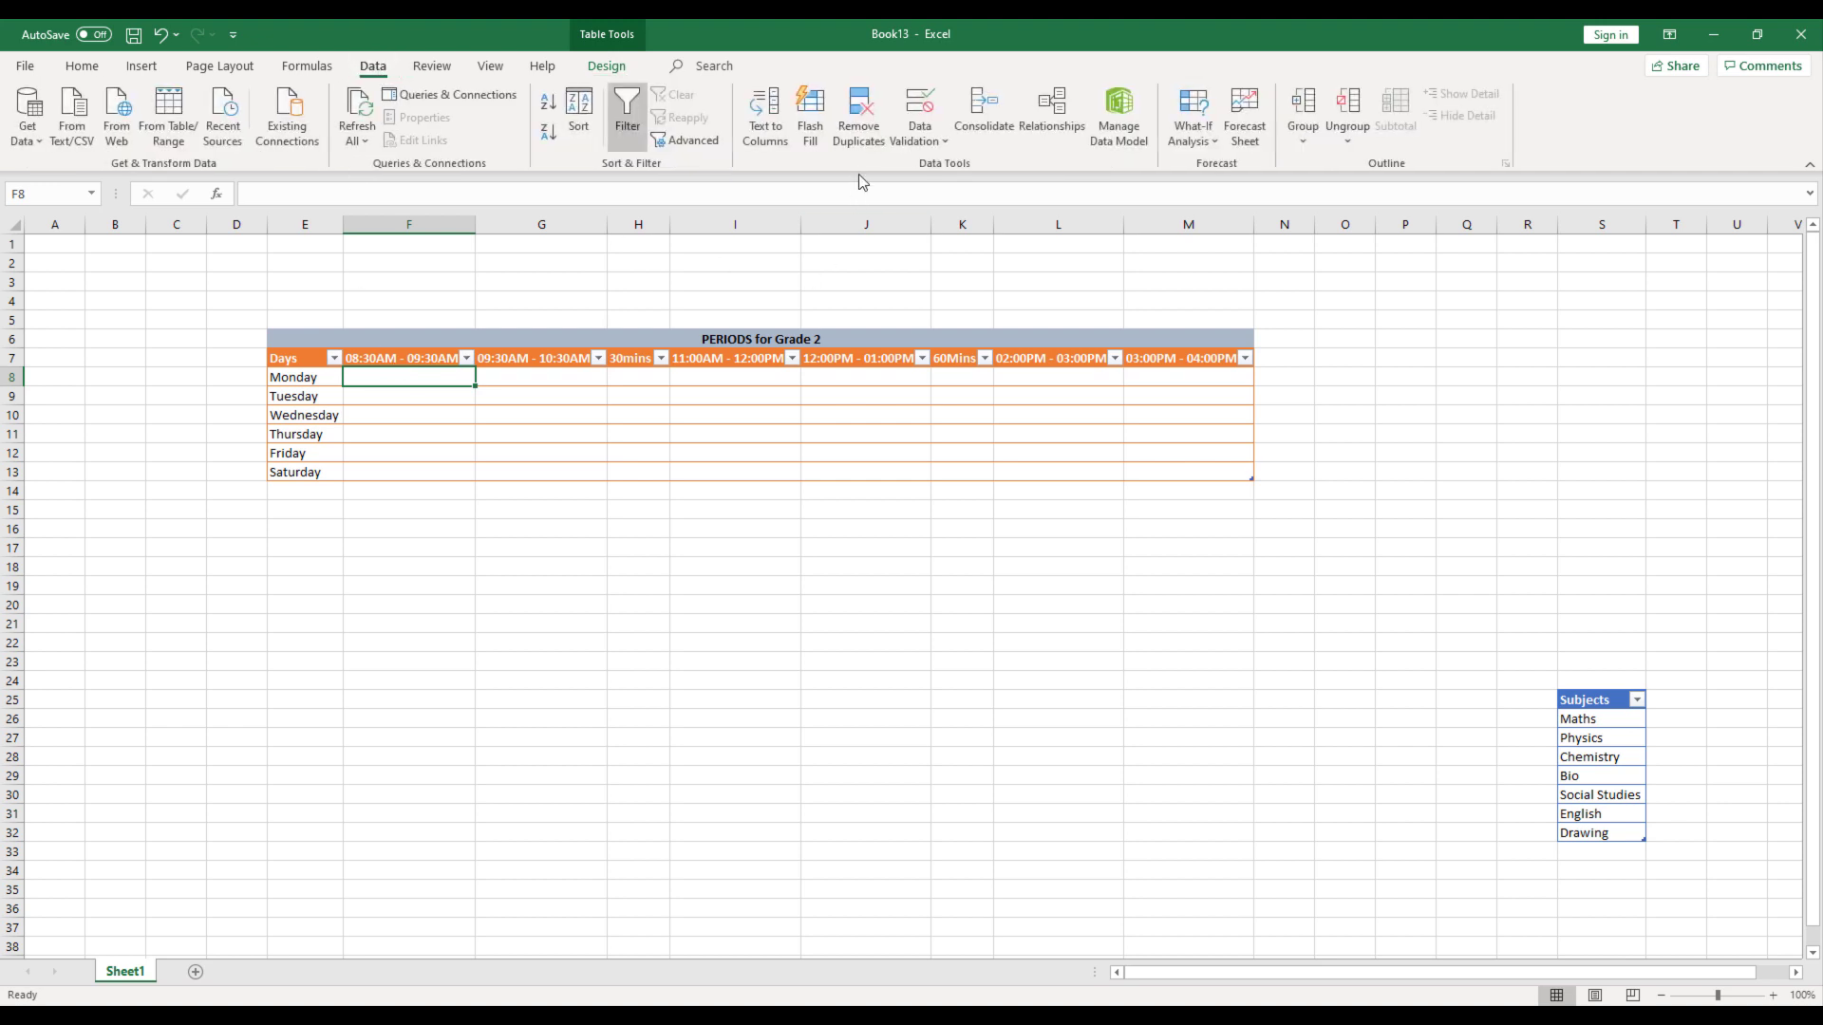
left_click(907, 140)
left_click(923, 170)
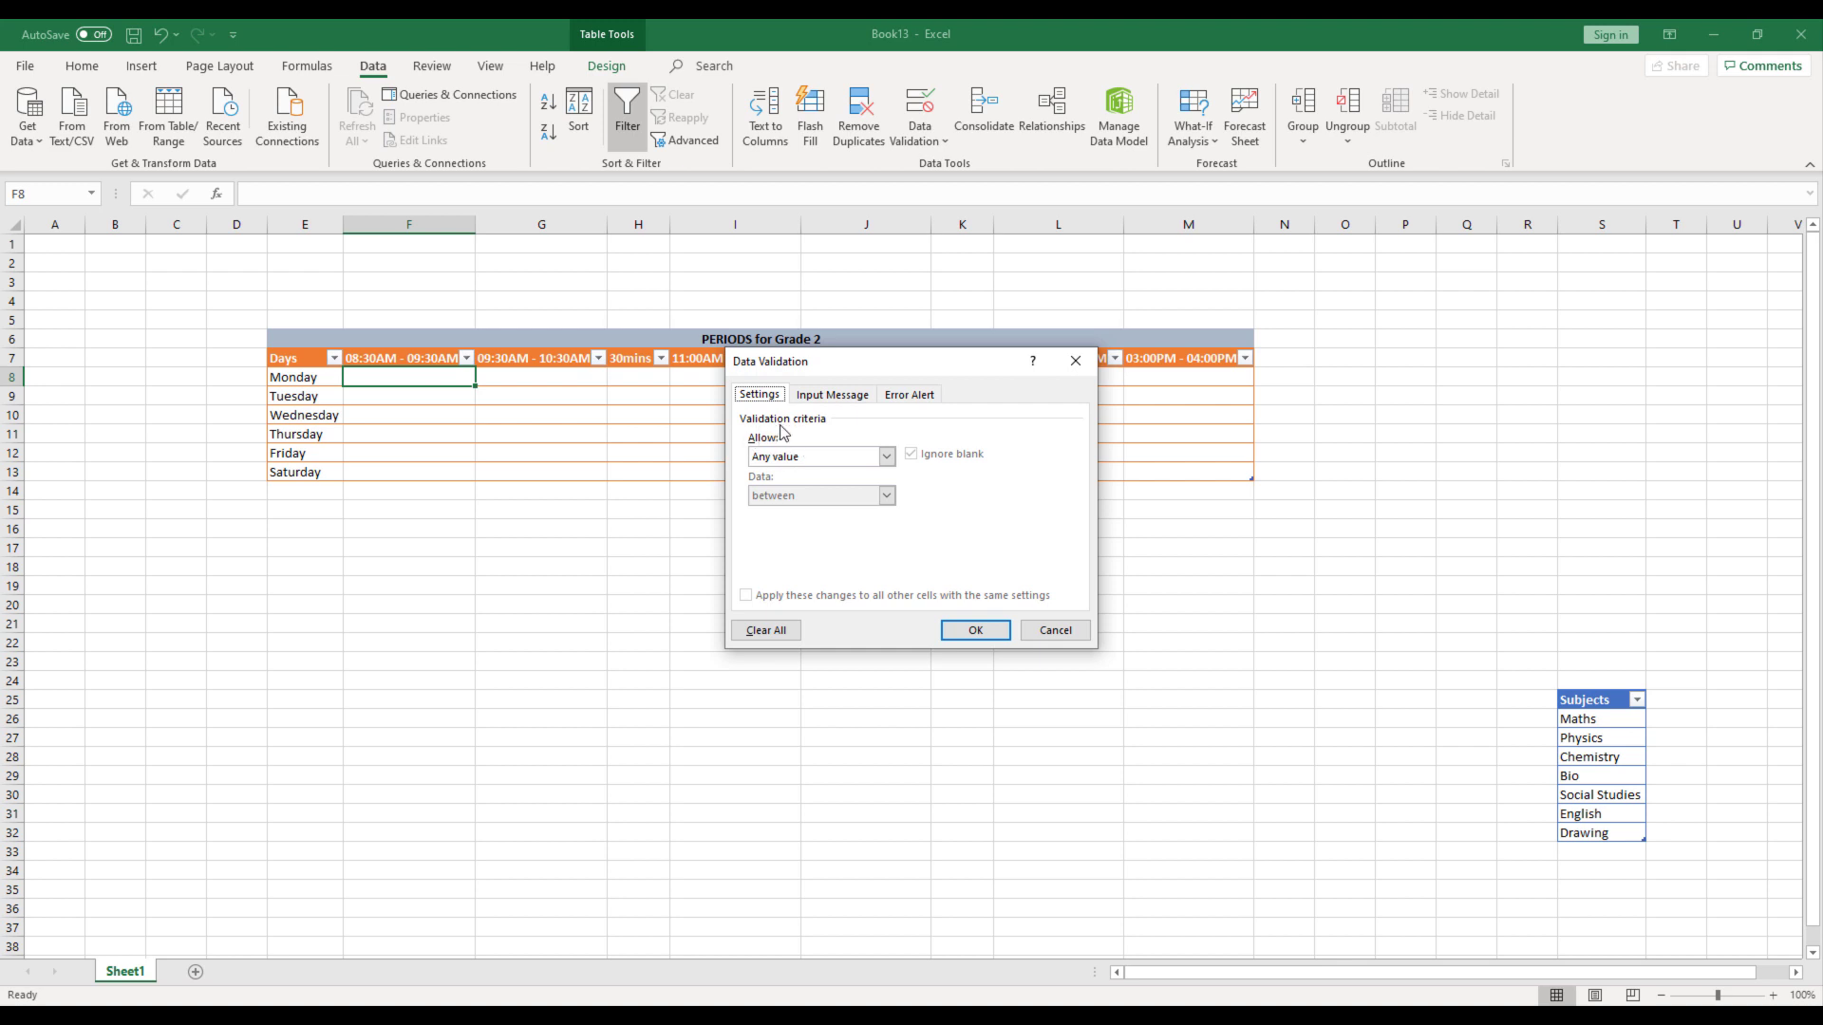
left_click(884, 457)
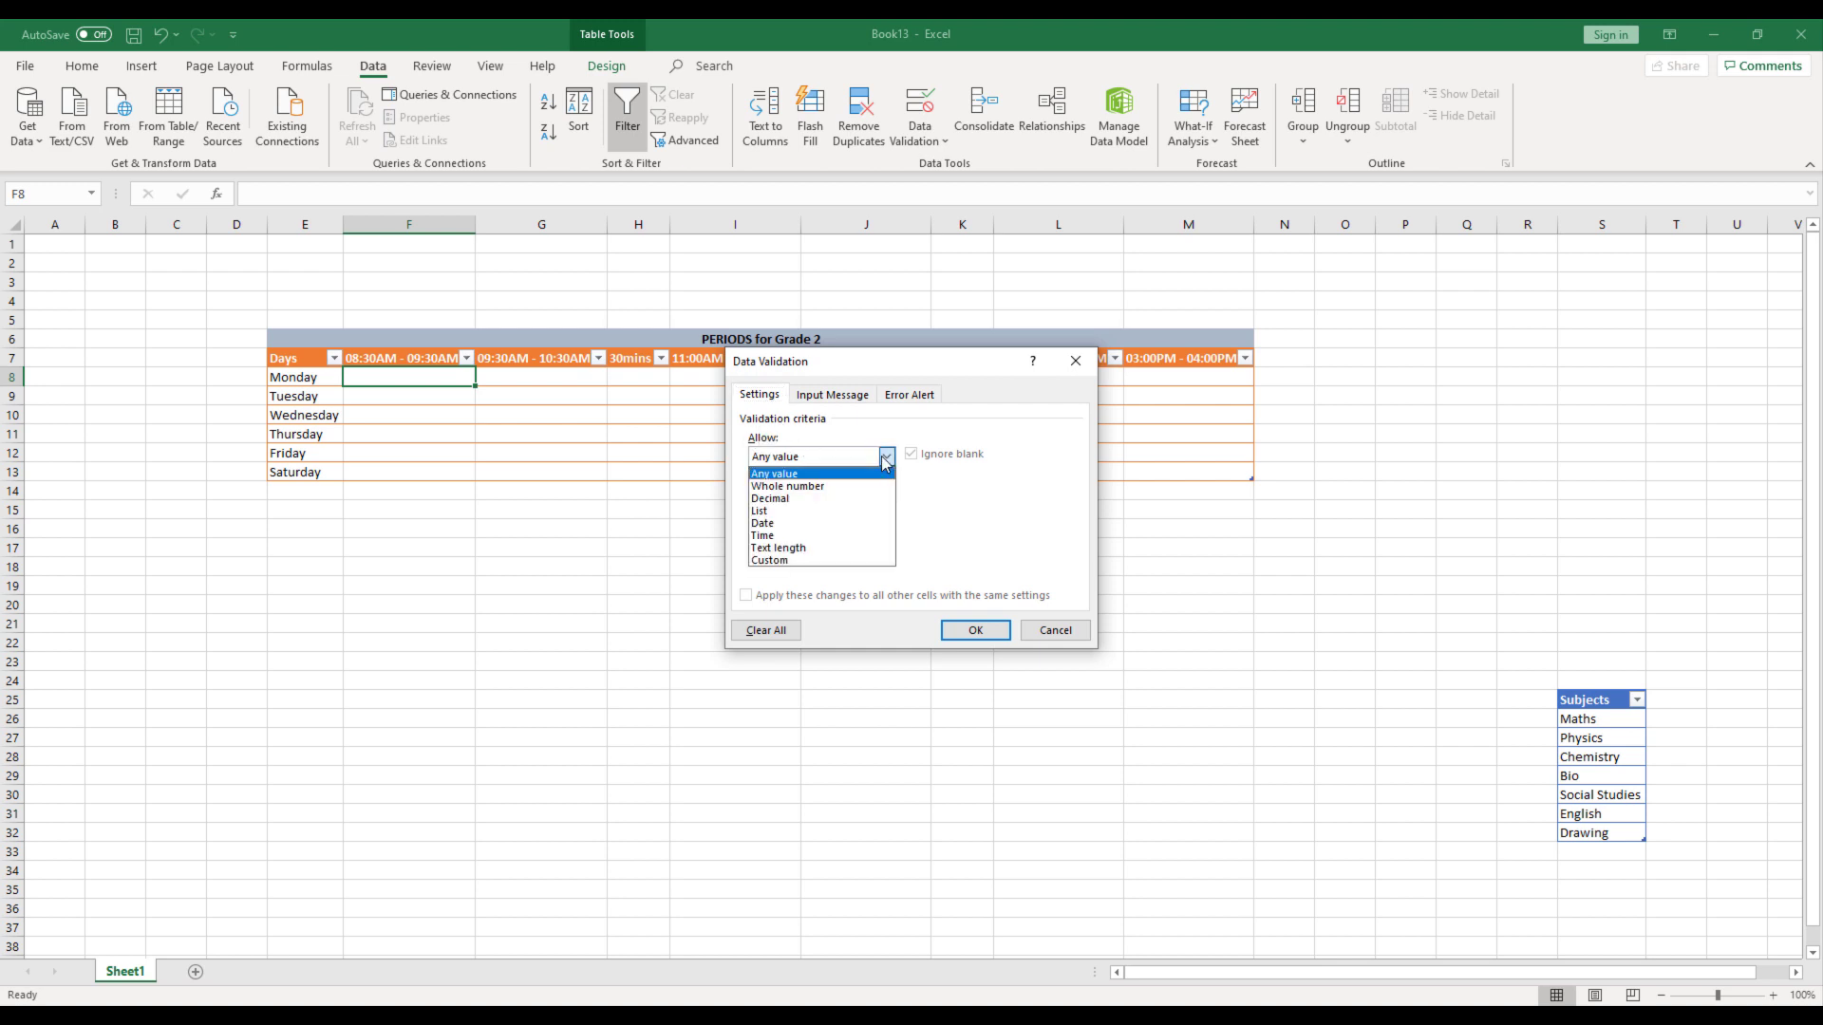
left_click(771, 513)
left_click(769, 532)
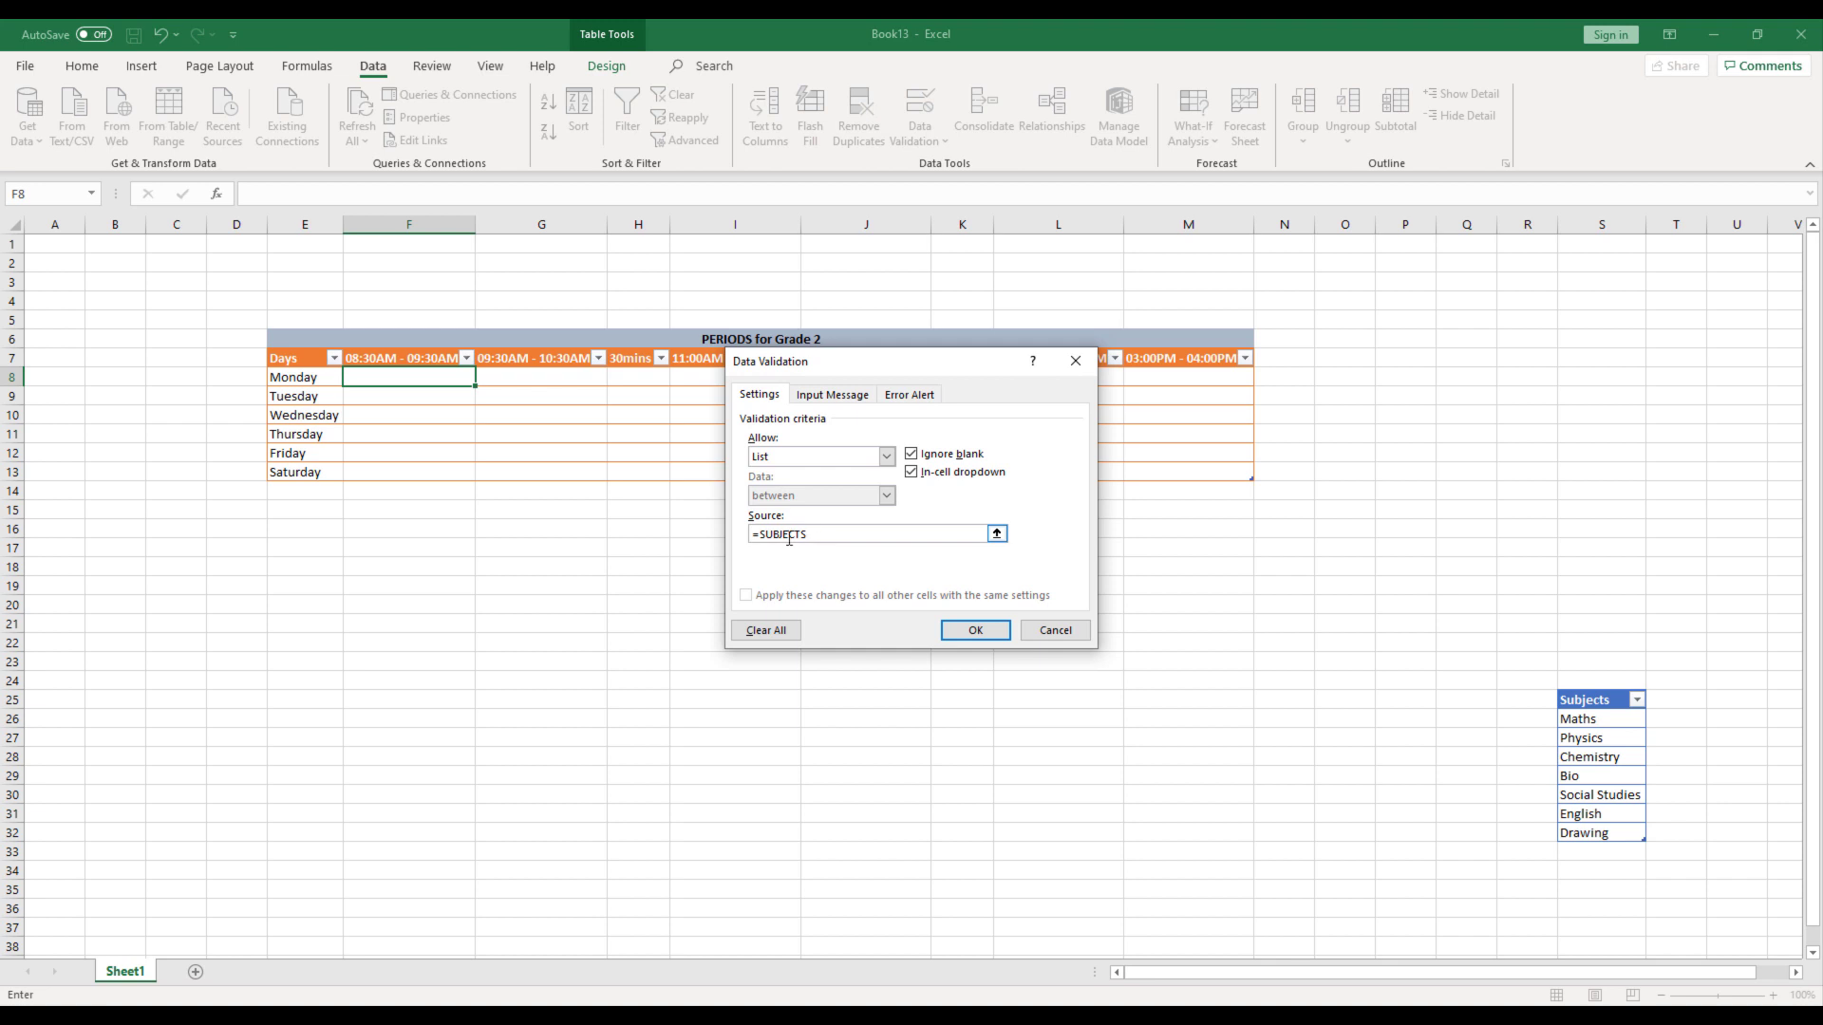
left_click(957, 631)
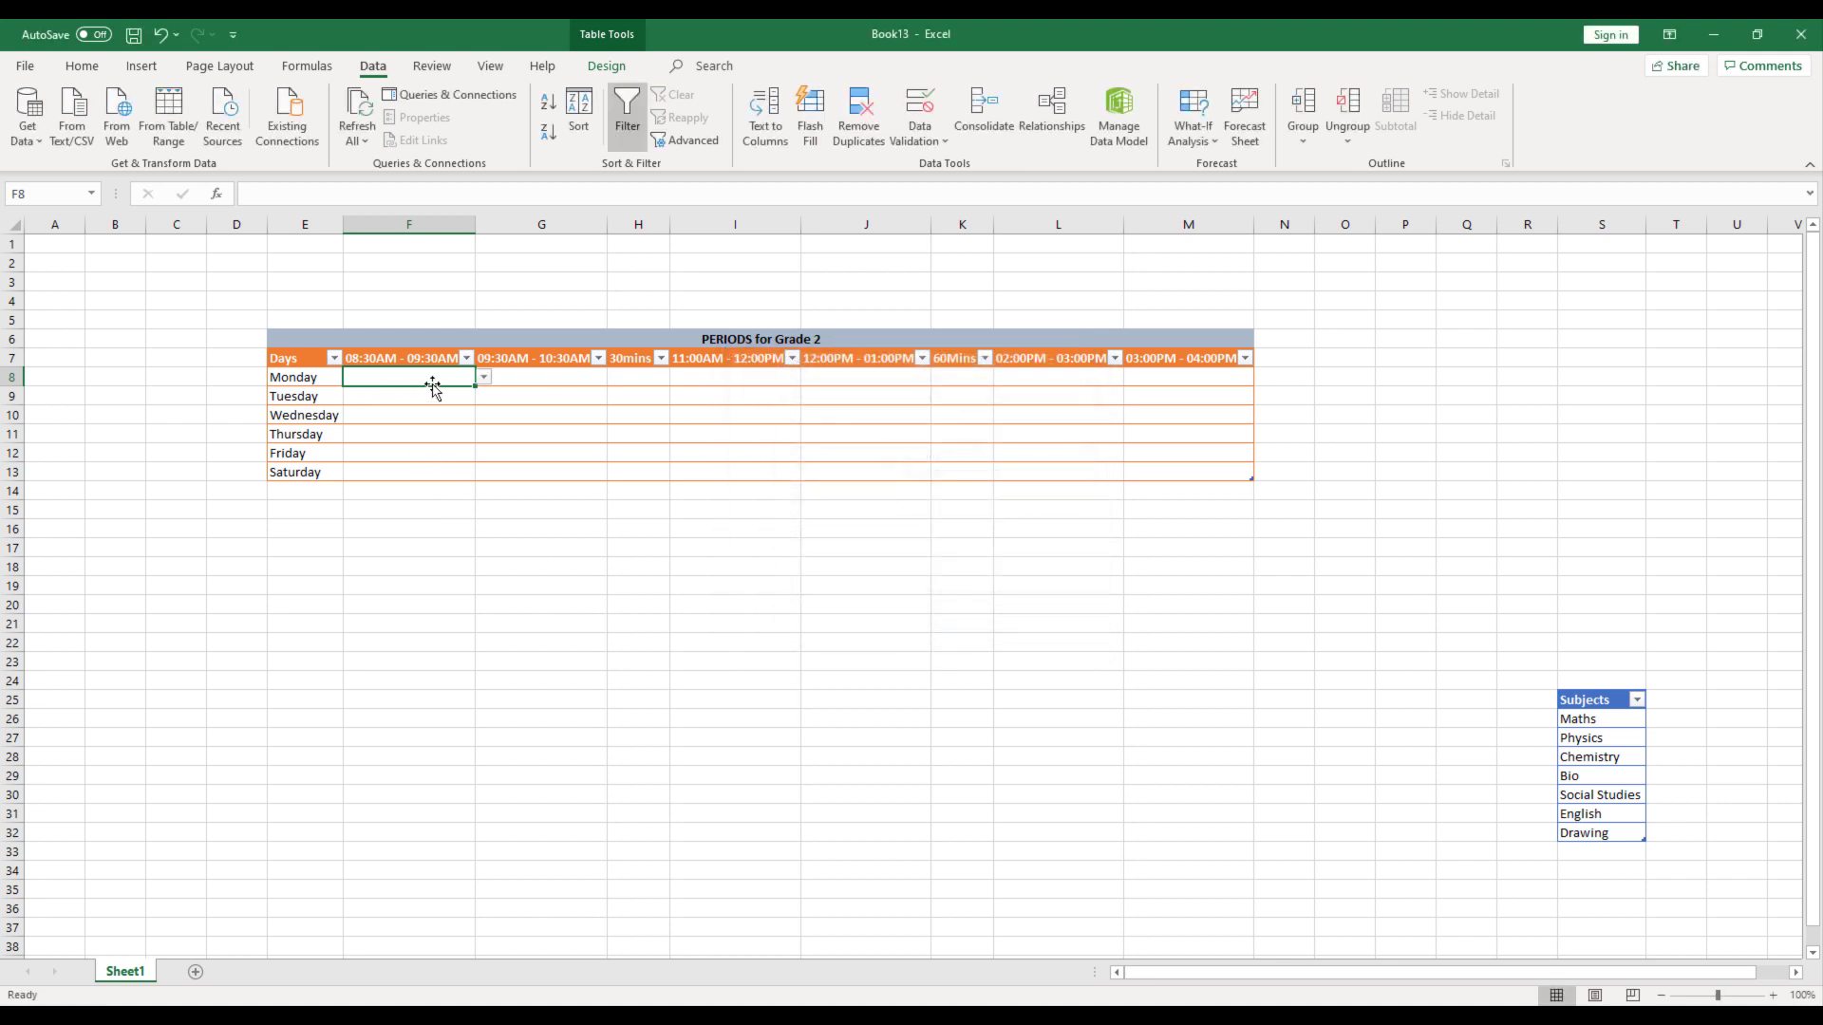
- Copy F8's subject dropdown into the period ranges F8:G13, I8:J13 and L8:M13
left_click(485, 380)
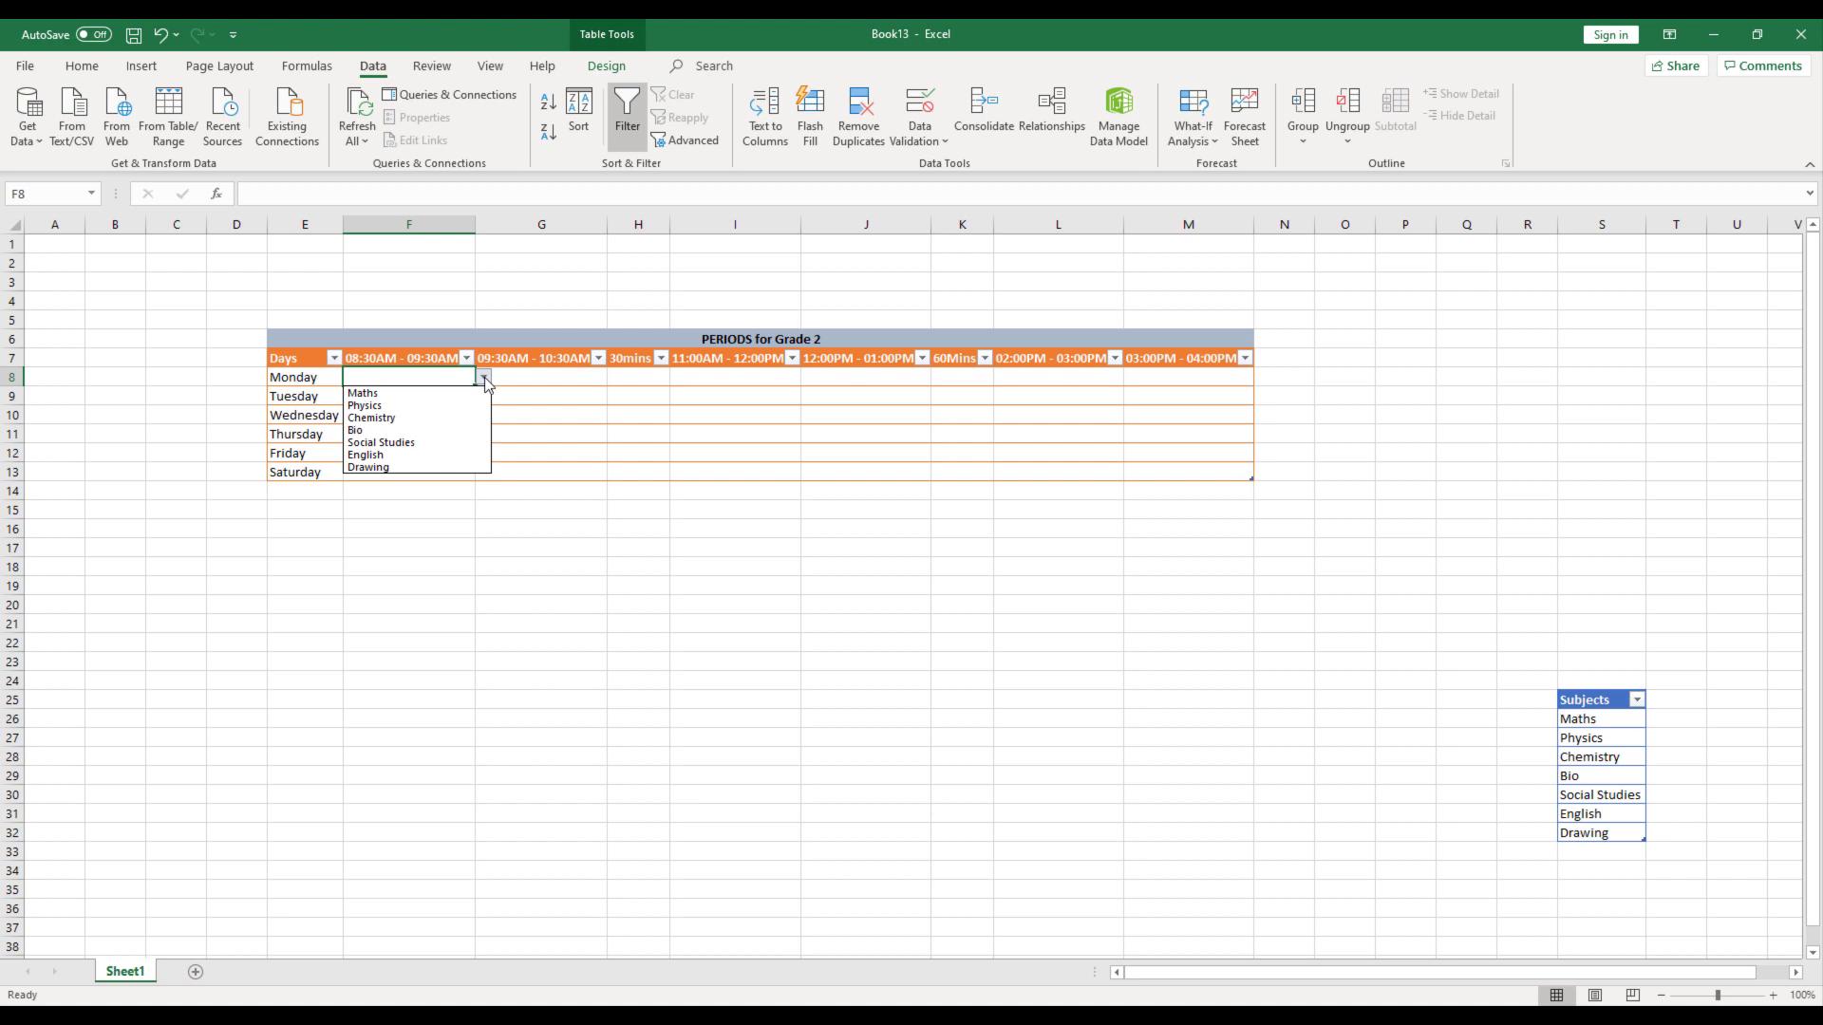
left_click(485, 380)
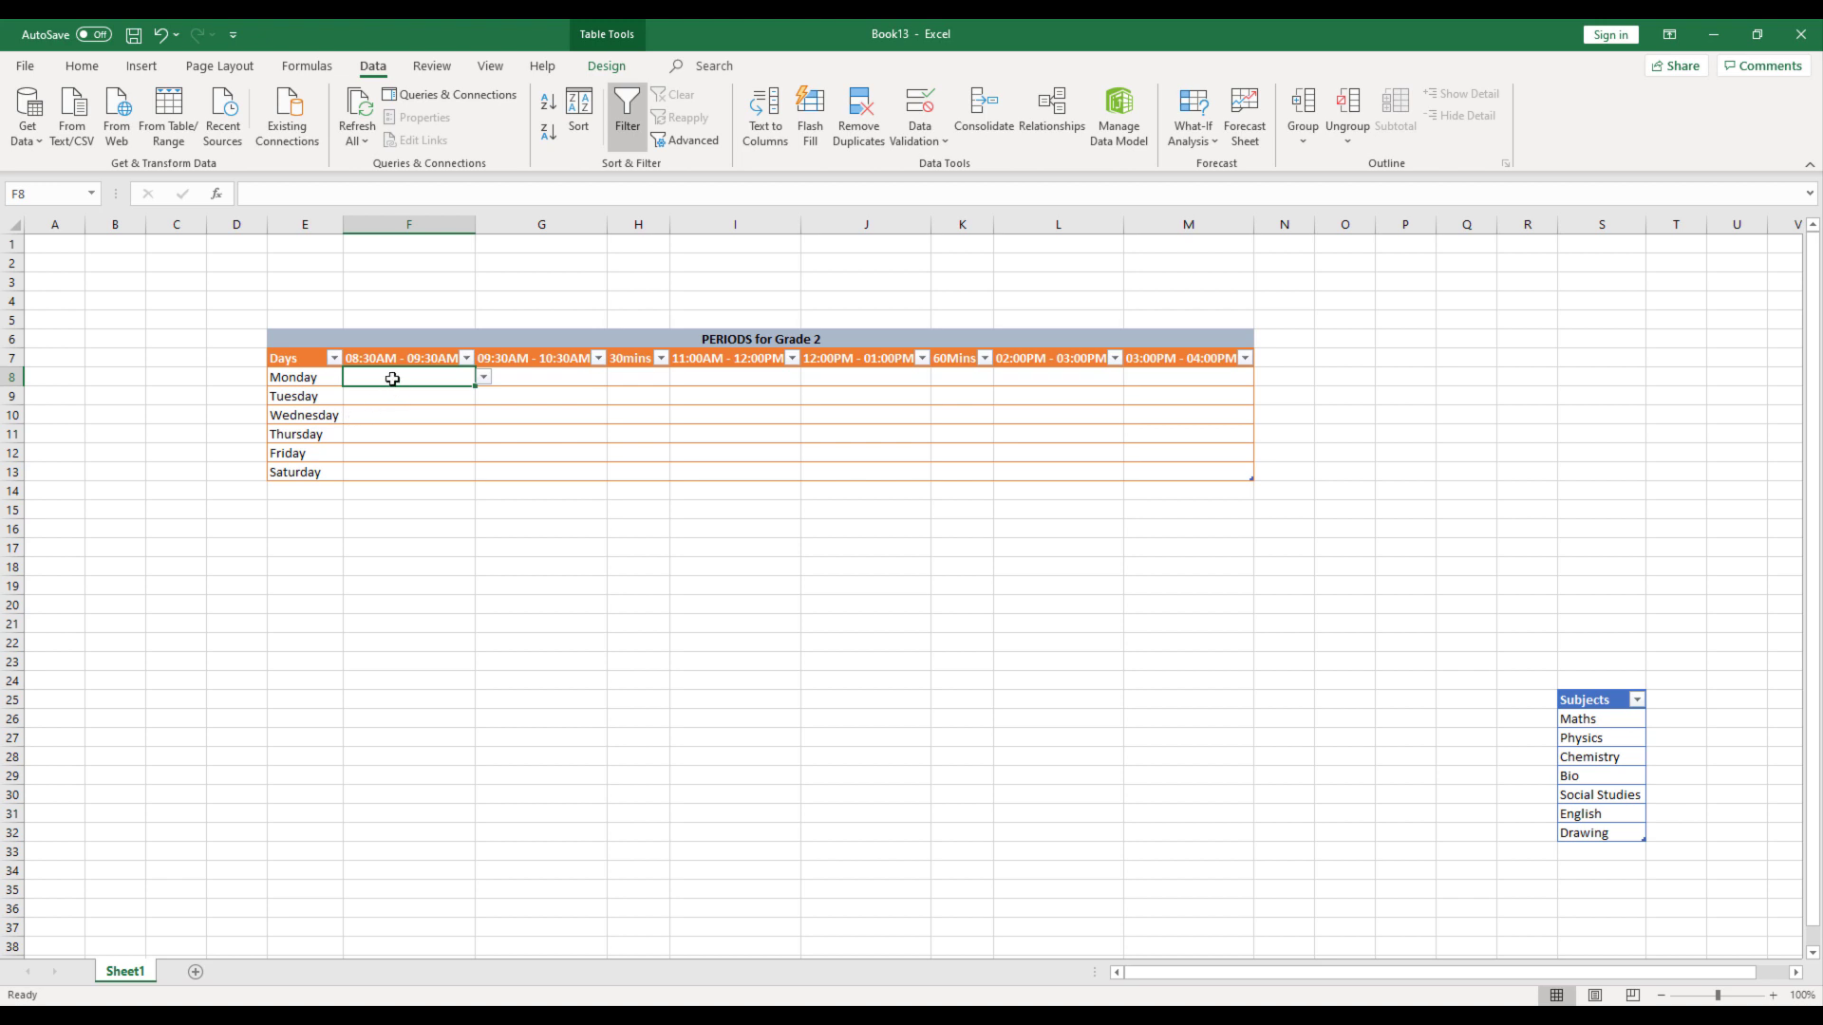
key("ctrl+c")
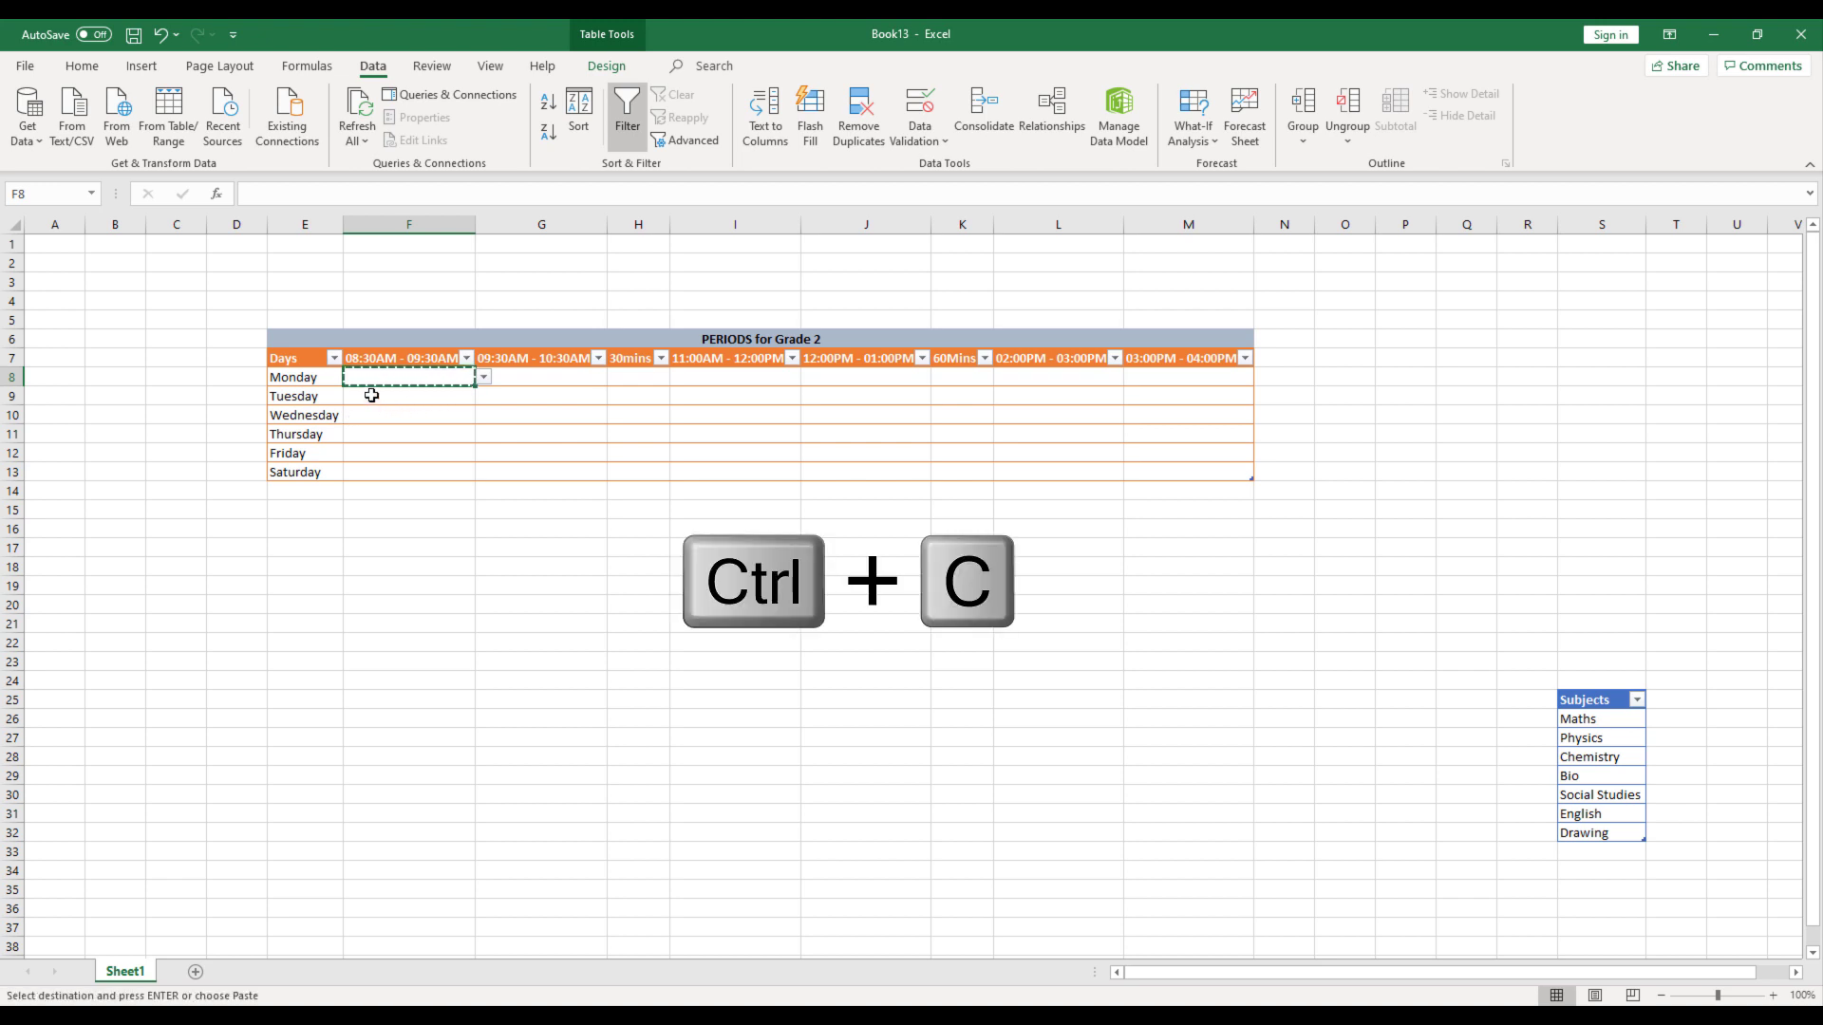
left_click_drag(427, 394, 546, 466)
key("ctrl+v")
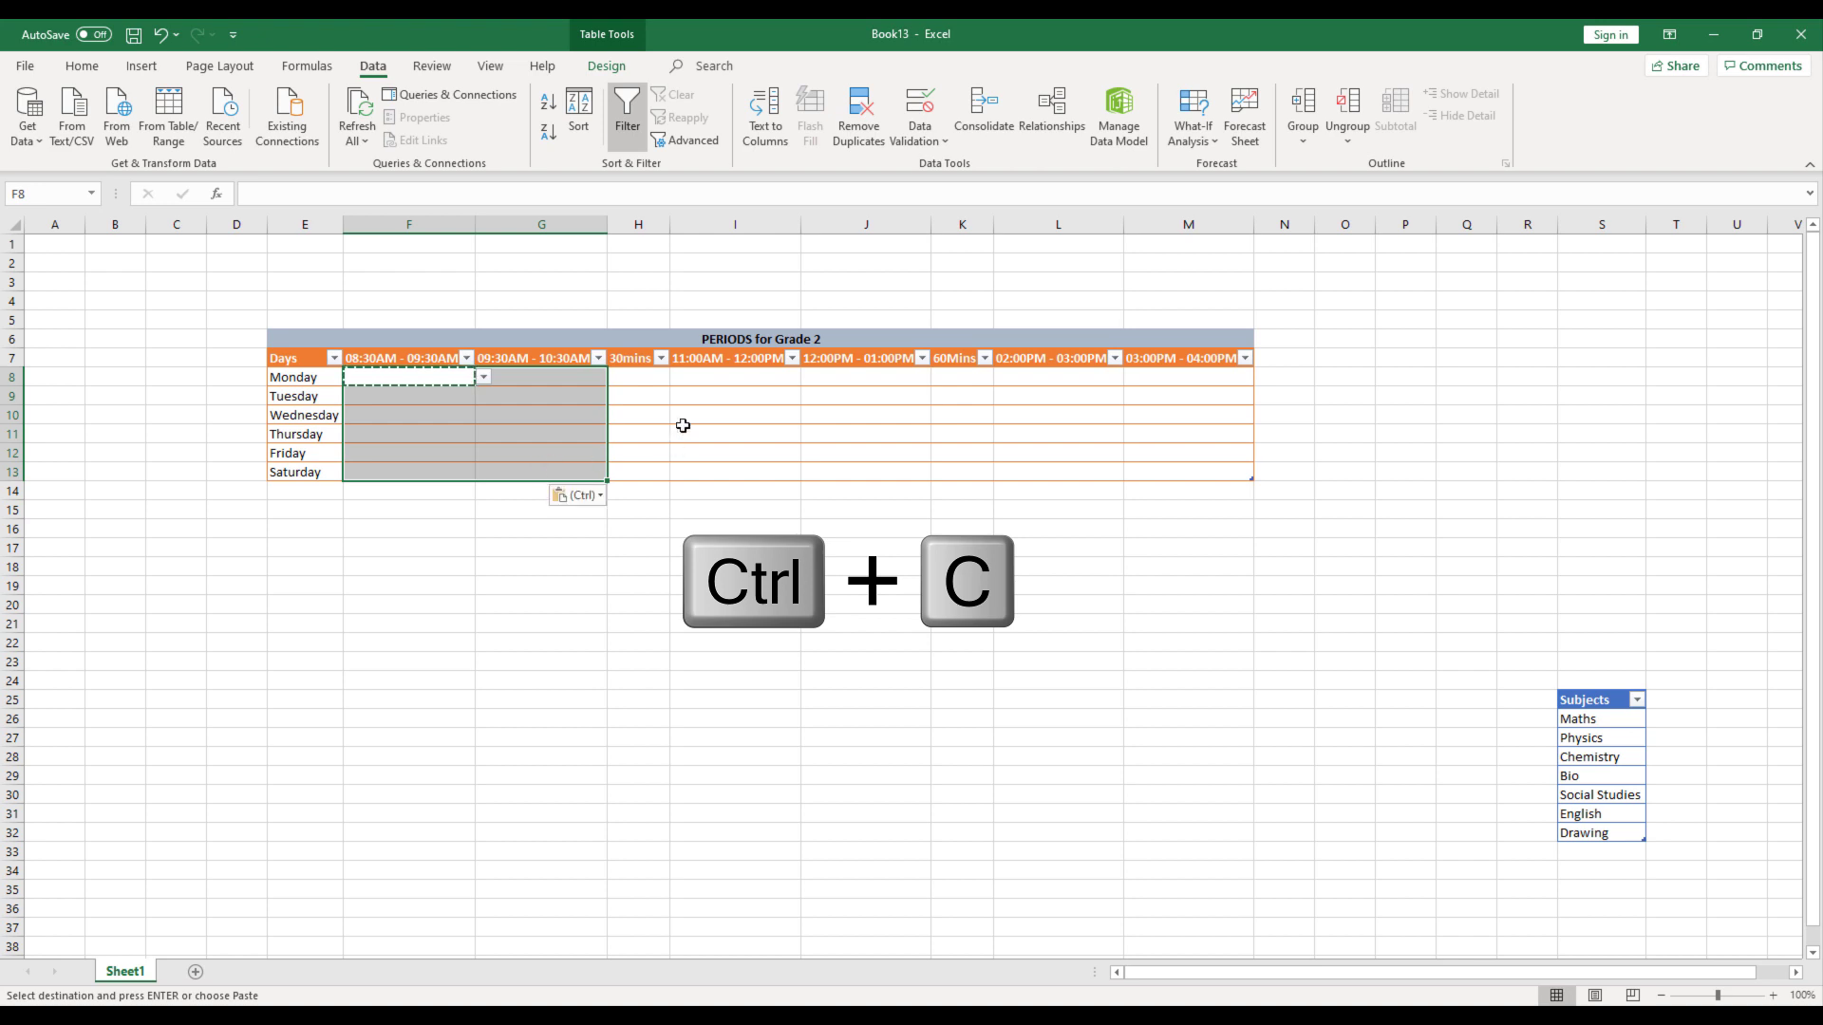
left_click_drag(684, 374, 900, 464)
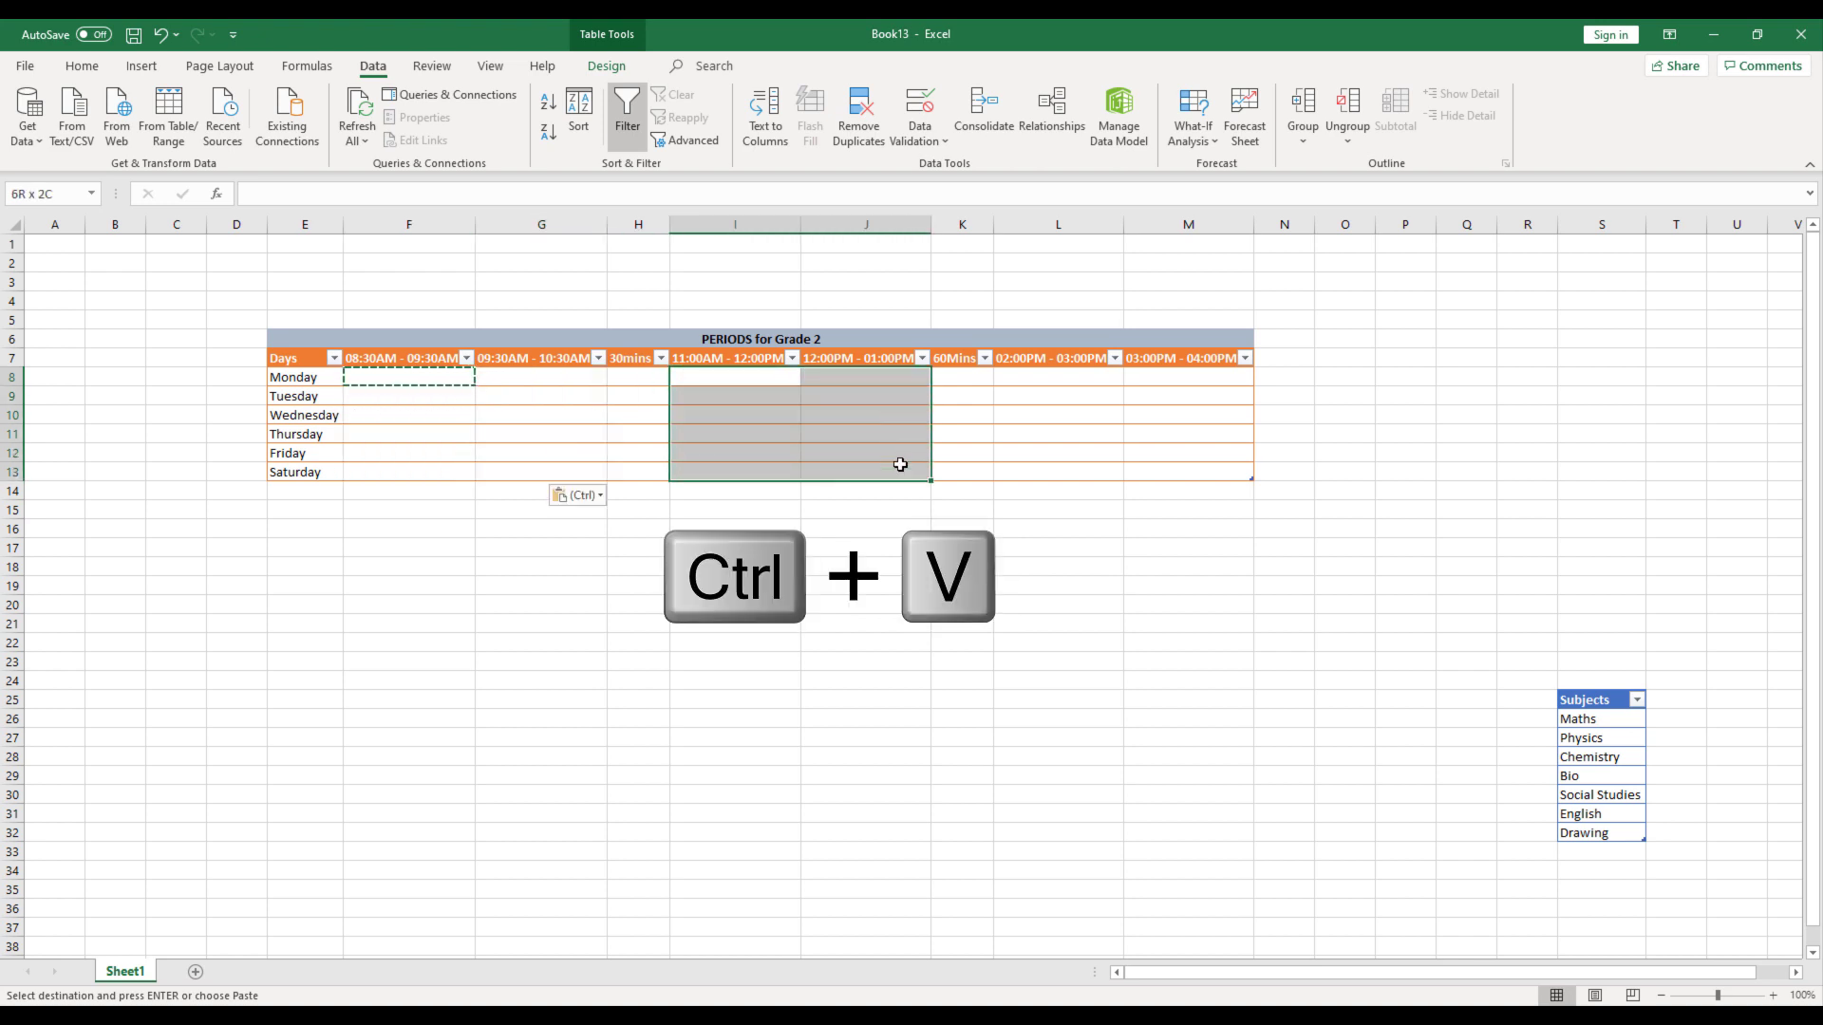
key("ctrl+v")
left_click_drag(1009, 380, 1146, 477)
key("ctrl+v")
left_click(1071, 547)
- Pick Maths, Physics and Chemistry for Monday's F8, G8 and I8 from the dropdowns
left_click(374, 403)
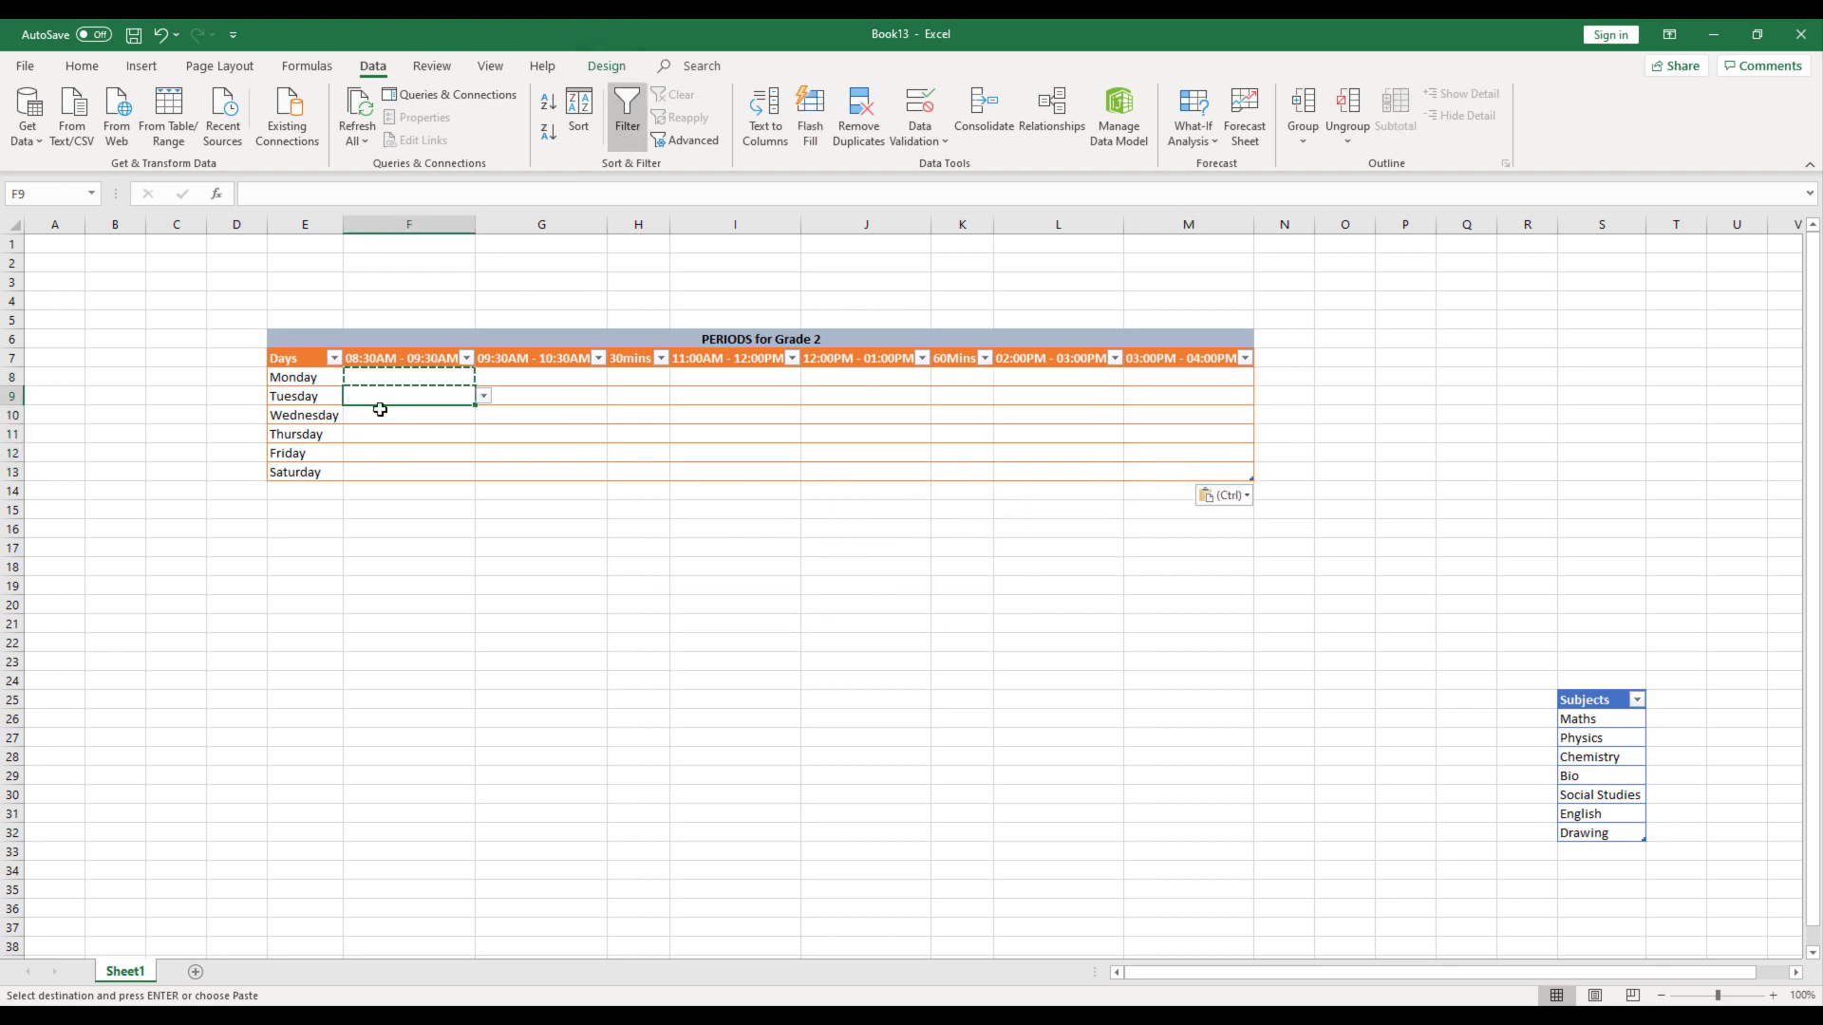
left_click(408, 375)
left_click(484, 378)
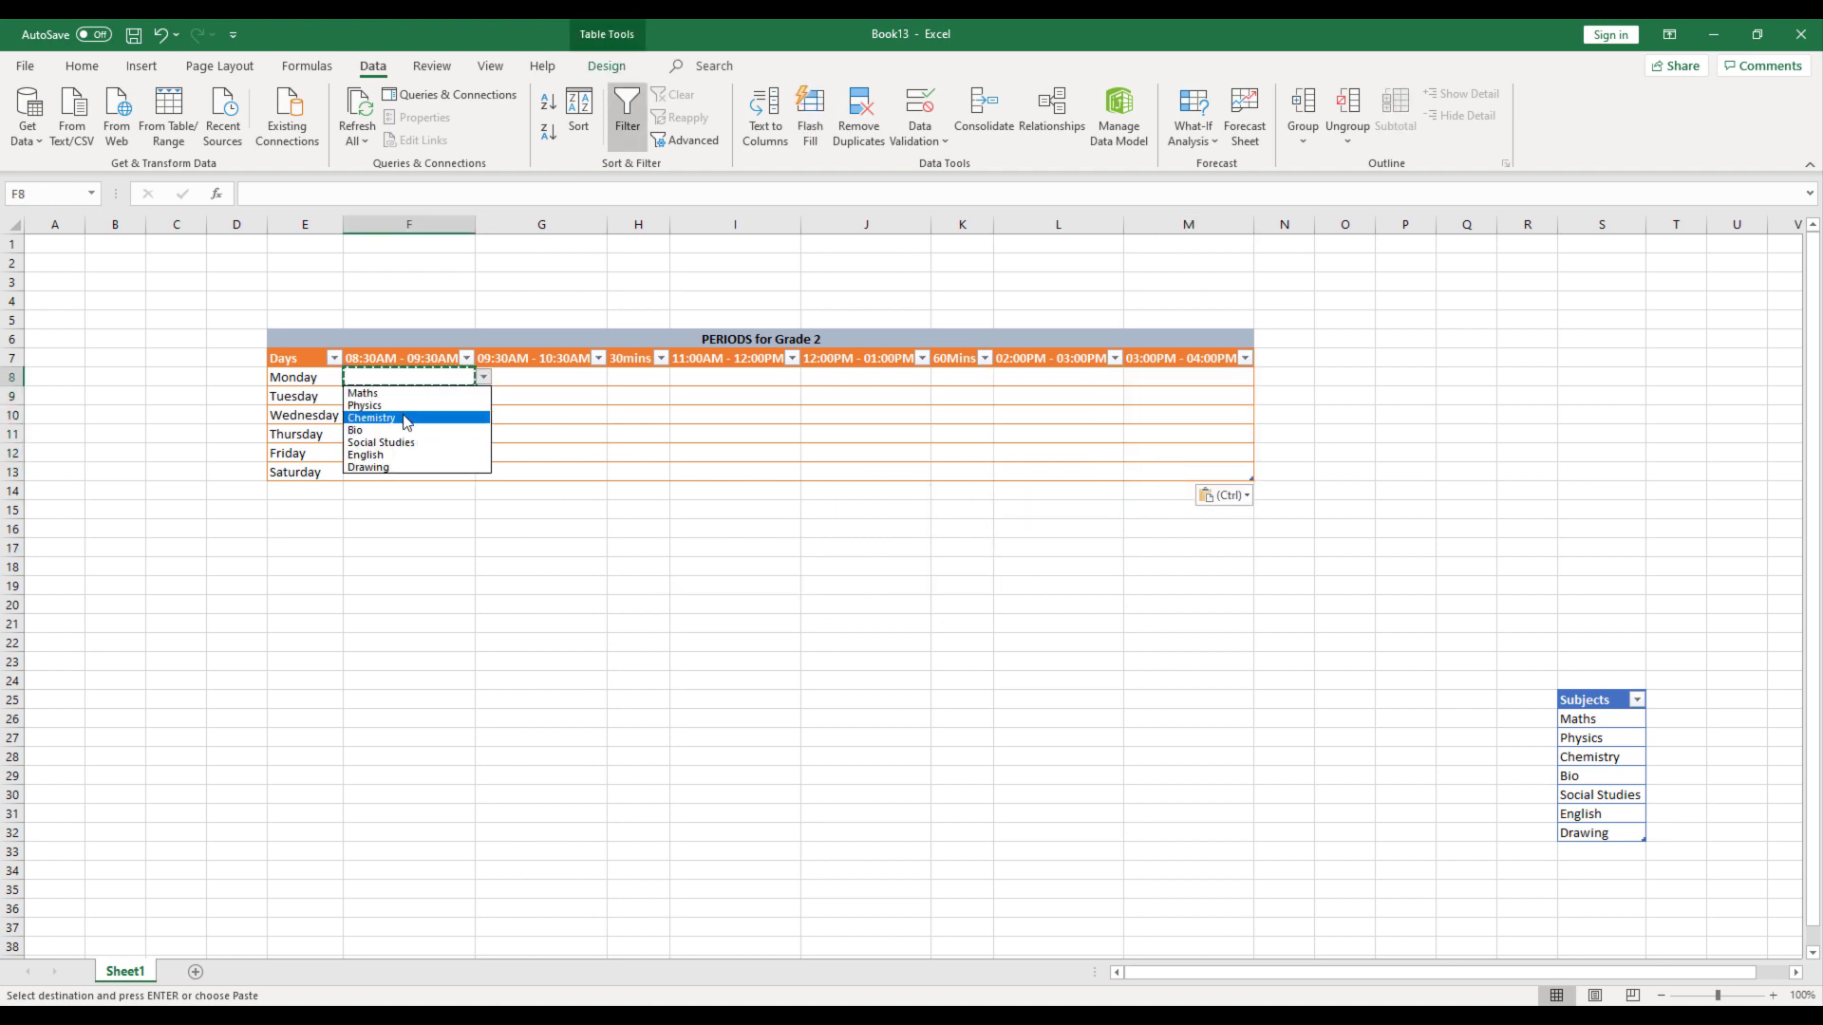
left_click(370, 393)
left_click(593, 382)
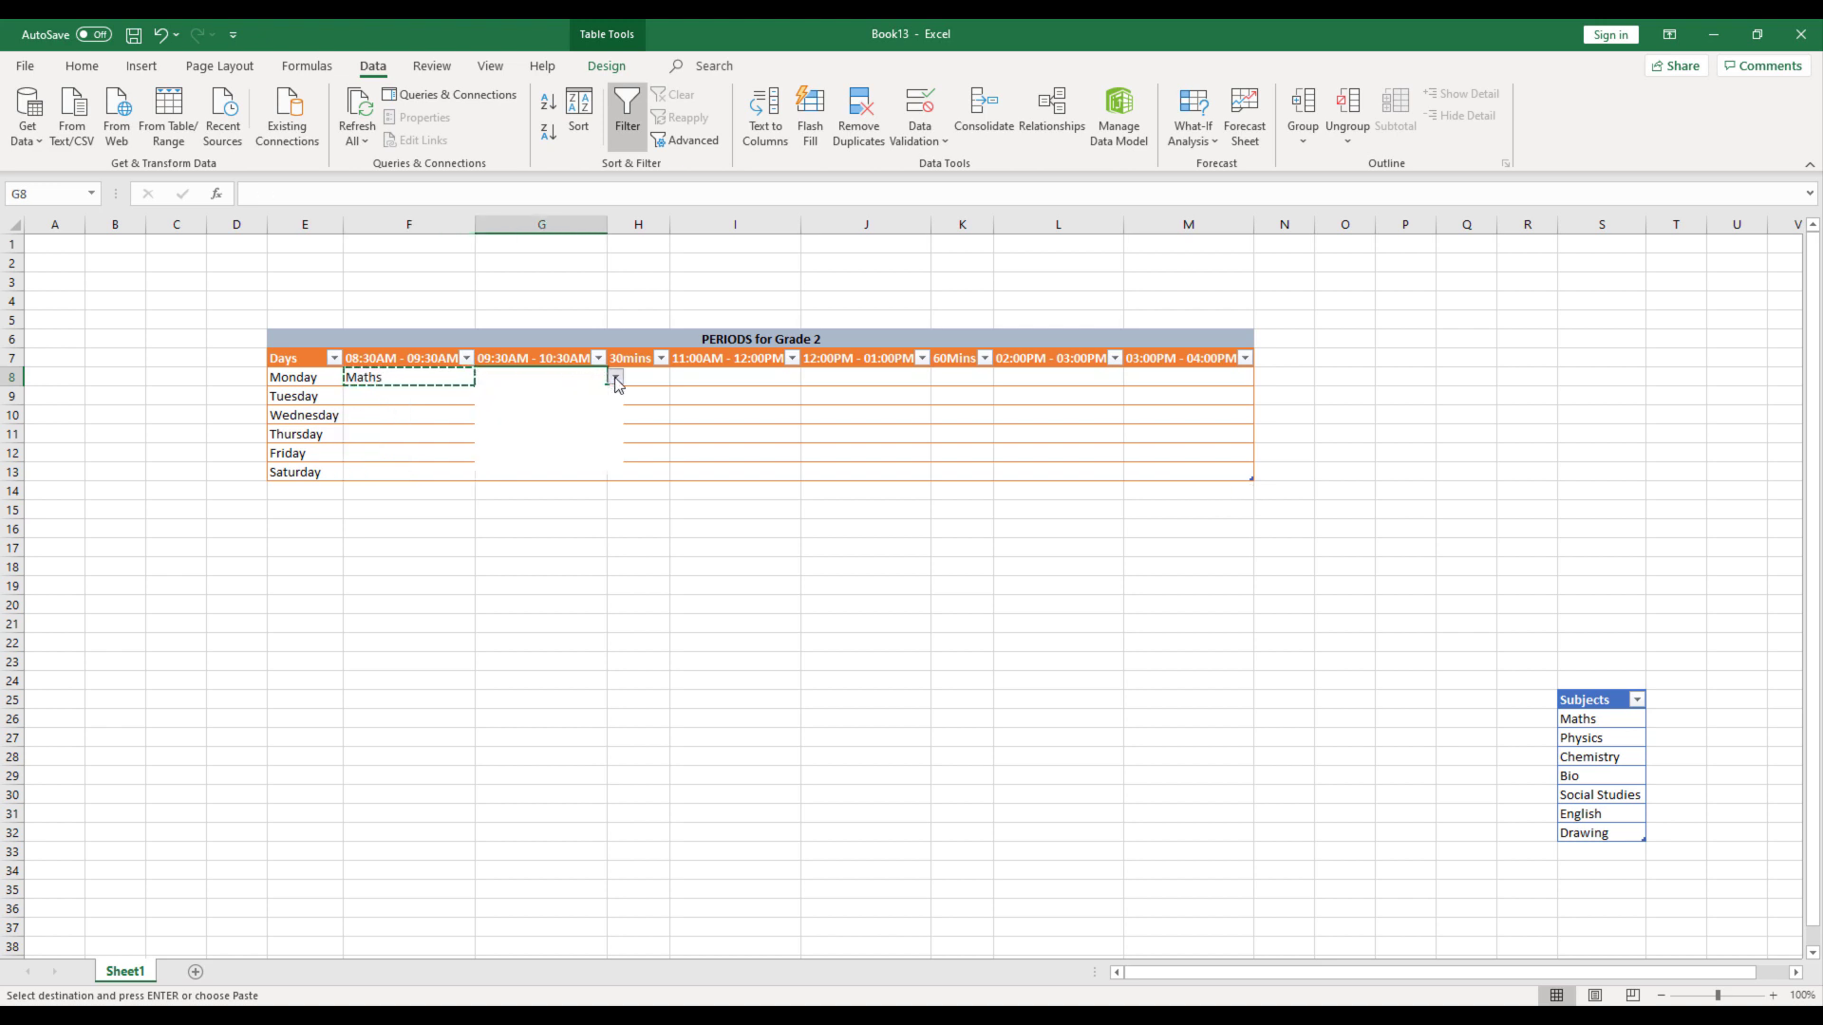
left_click(612, 376)
left_click(541, 410)
left_click(648, 384)
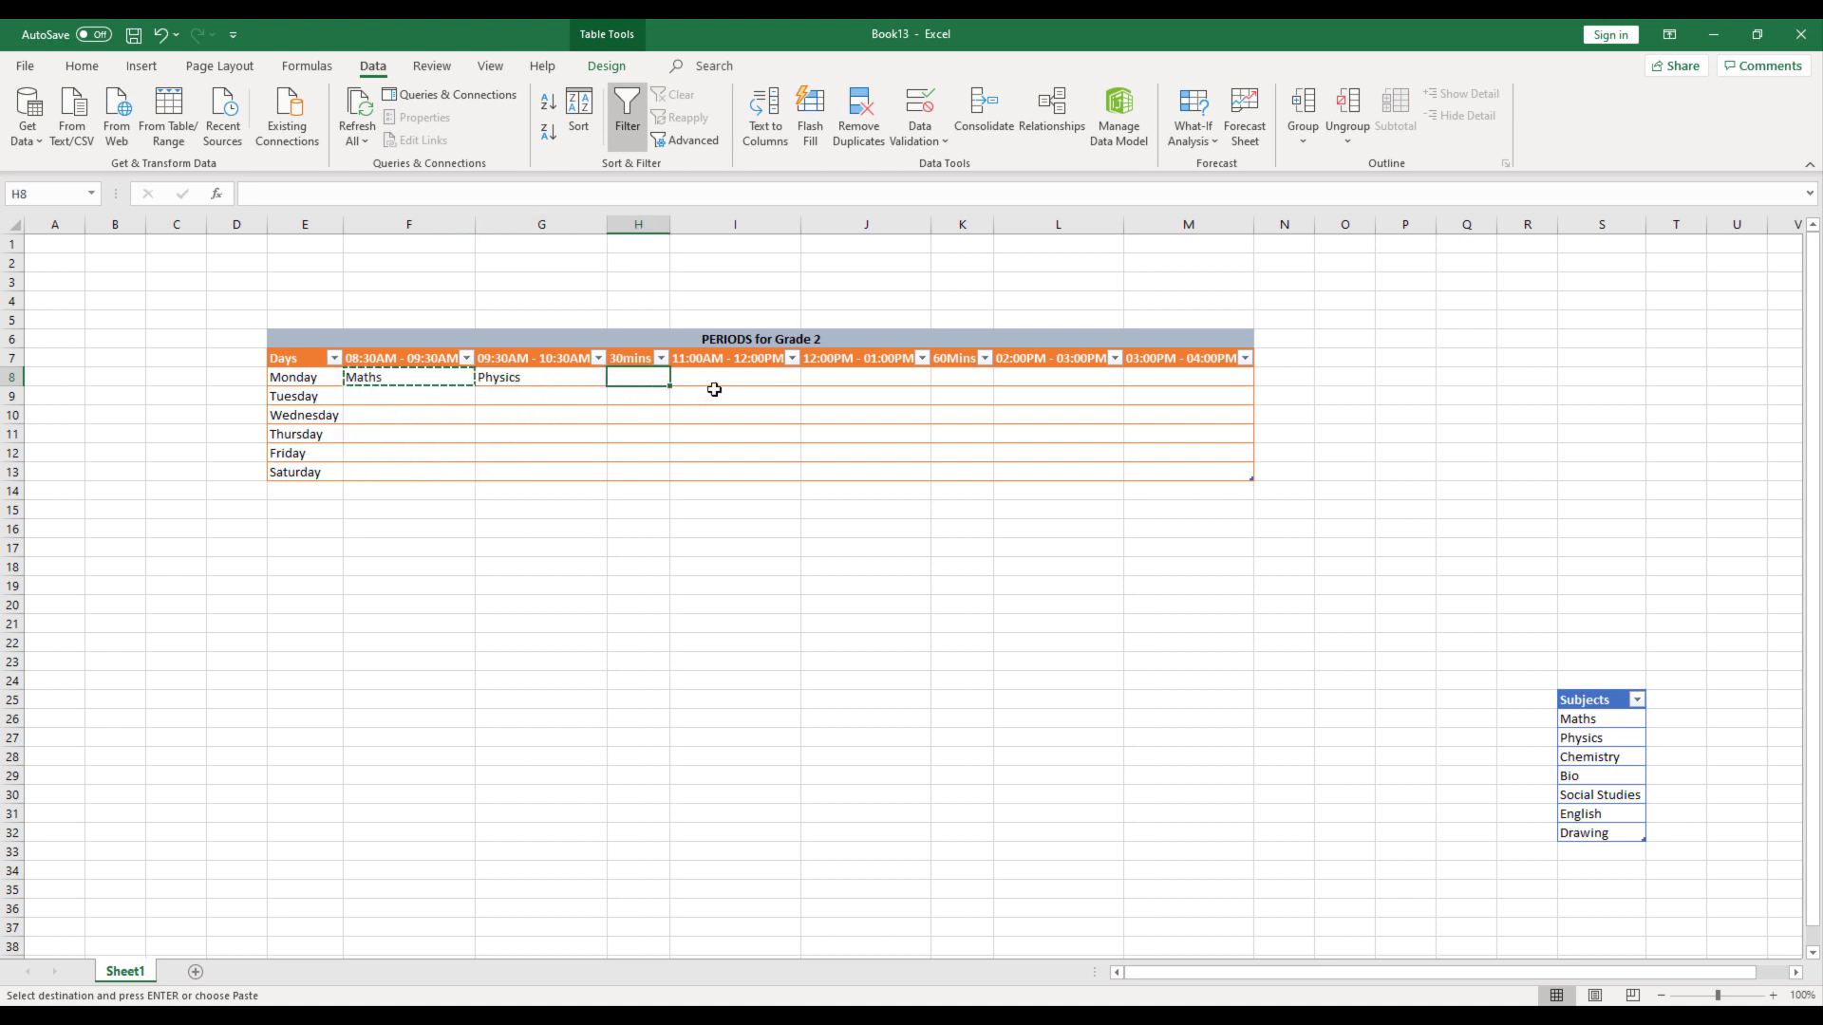
left_click(722, 385)
left_click(809, 378)
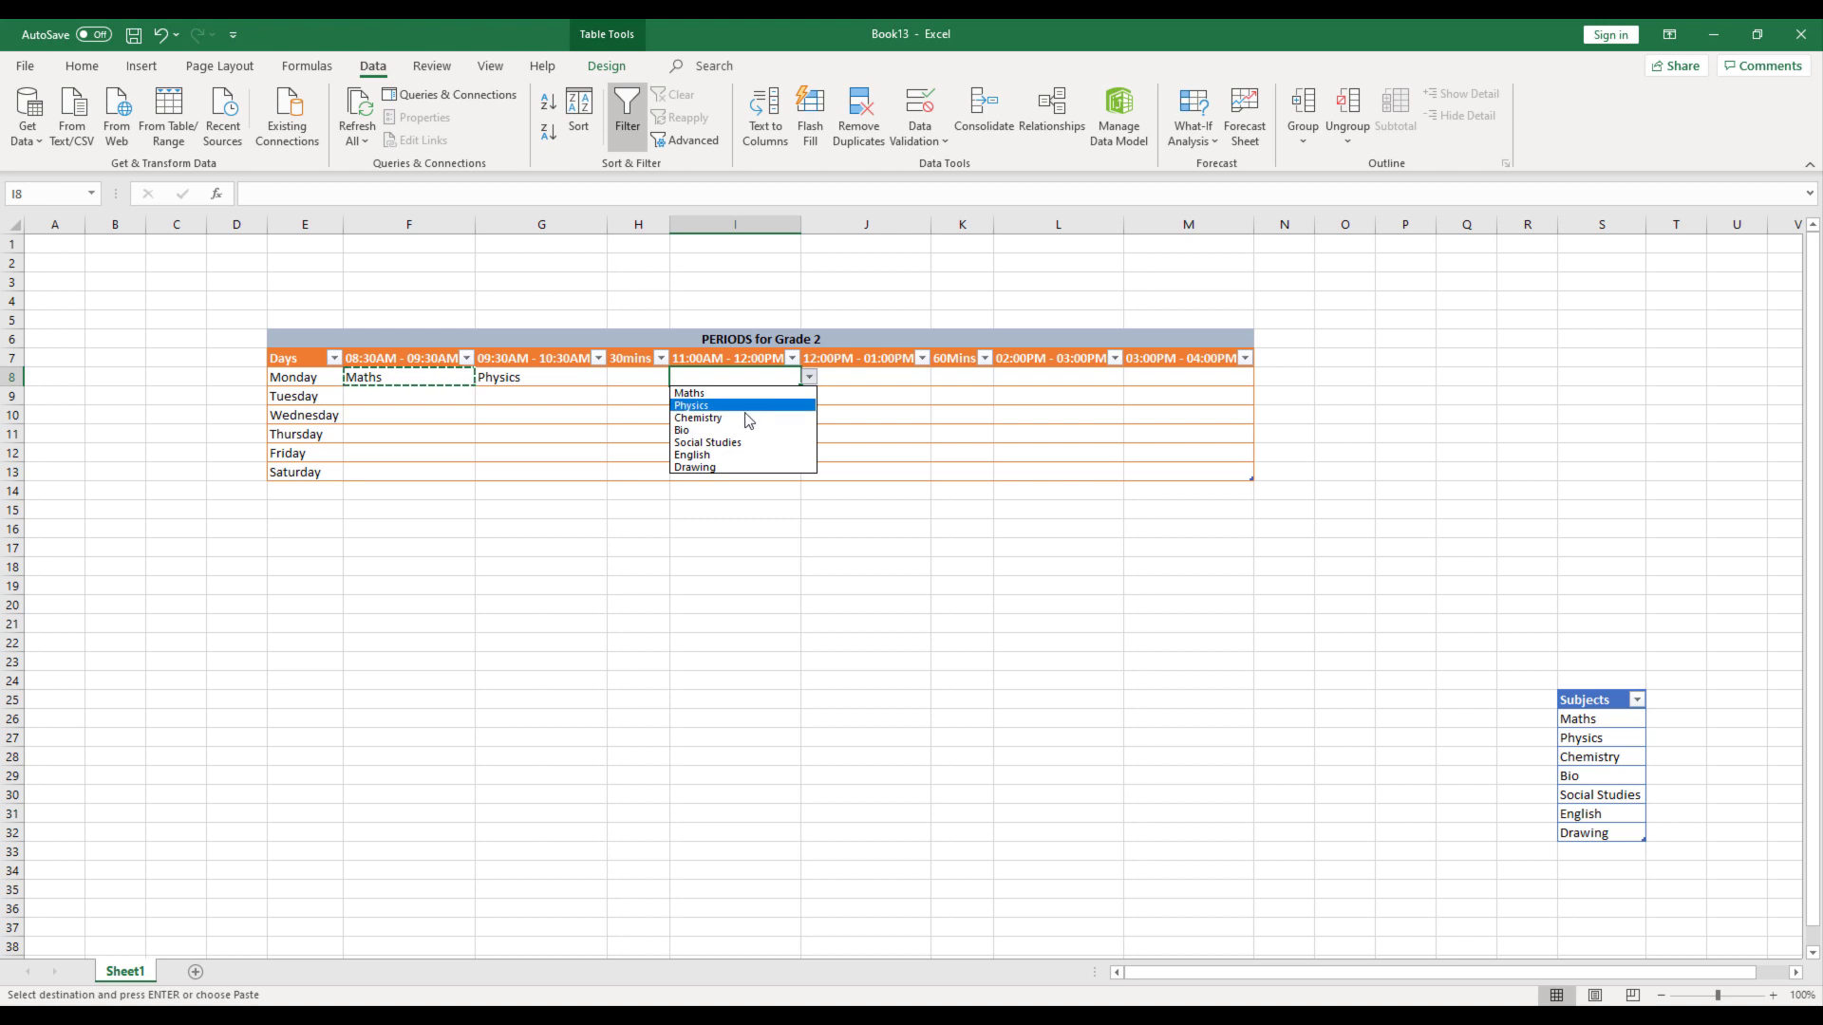
left_click(698, 418)
- Pick Bio, Social Studies and Drawing for Monday's J8, L8 and M8
left_click(836, 383)
left_click(939, 378)
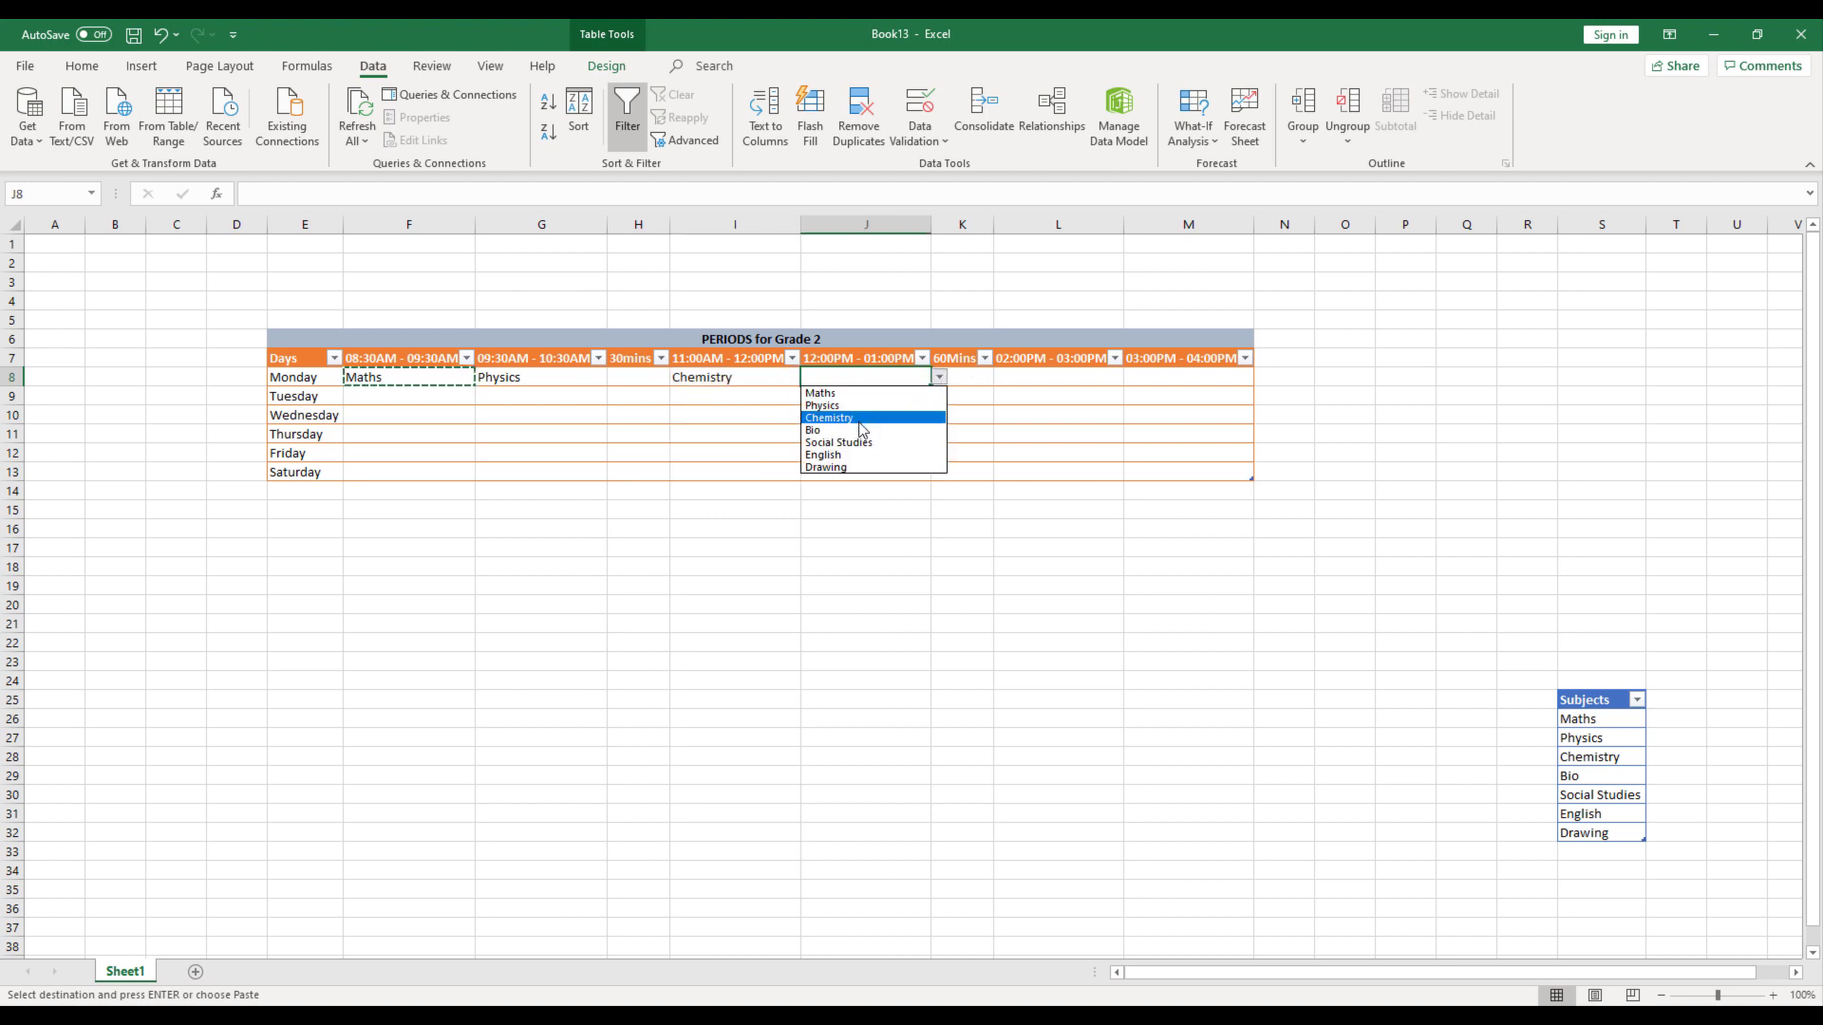
left_click(912, 430)
left_click(1017, 377)
left_click(1132, 378)
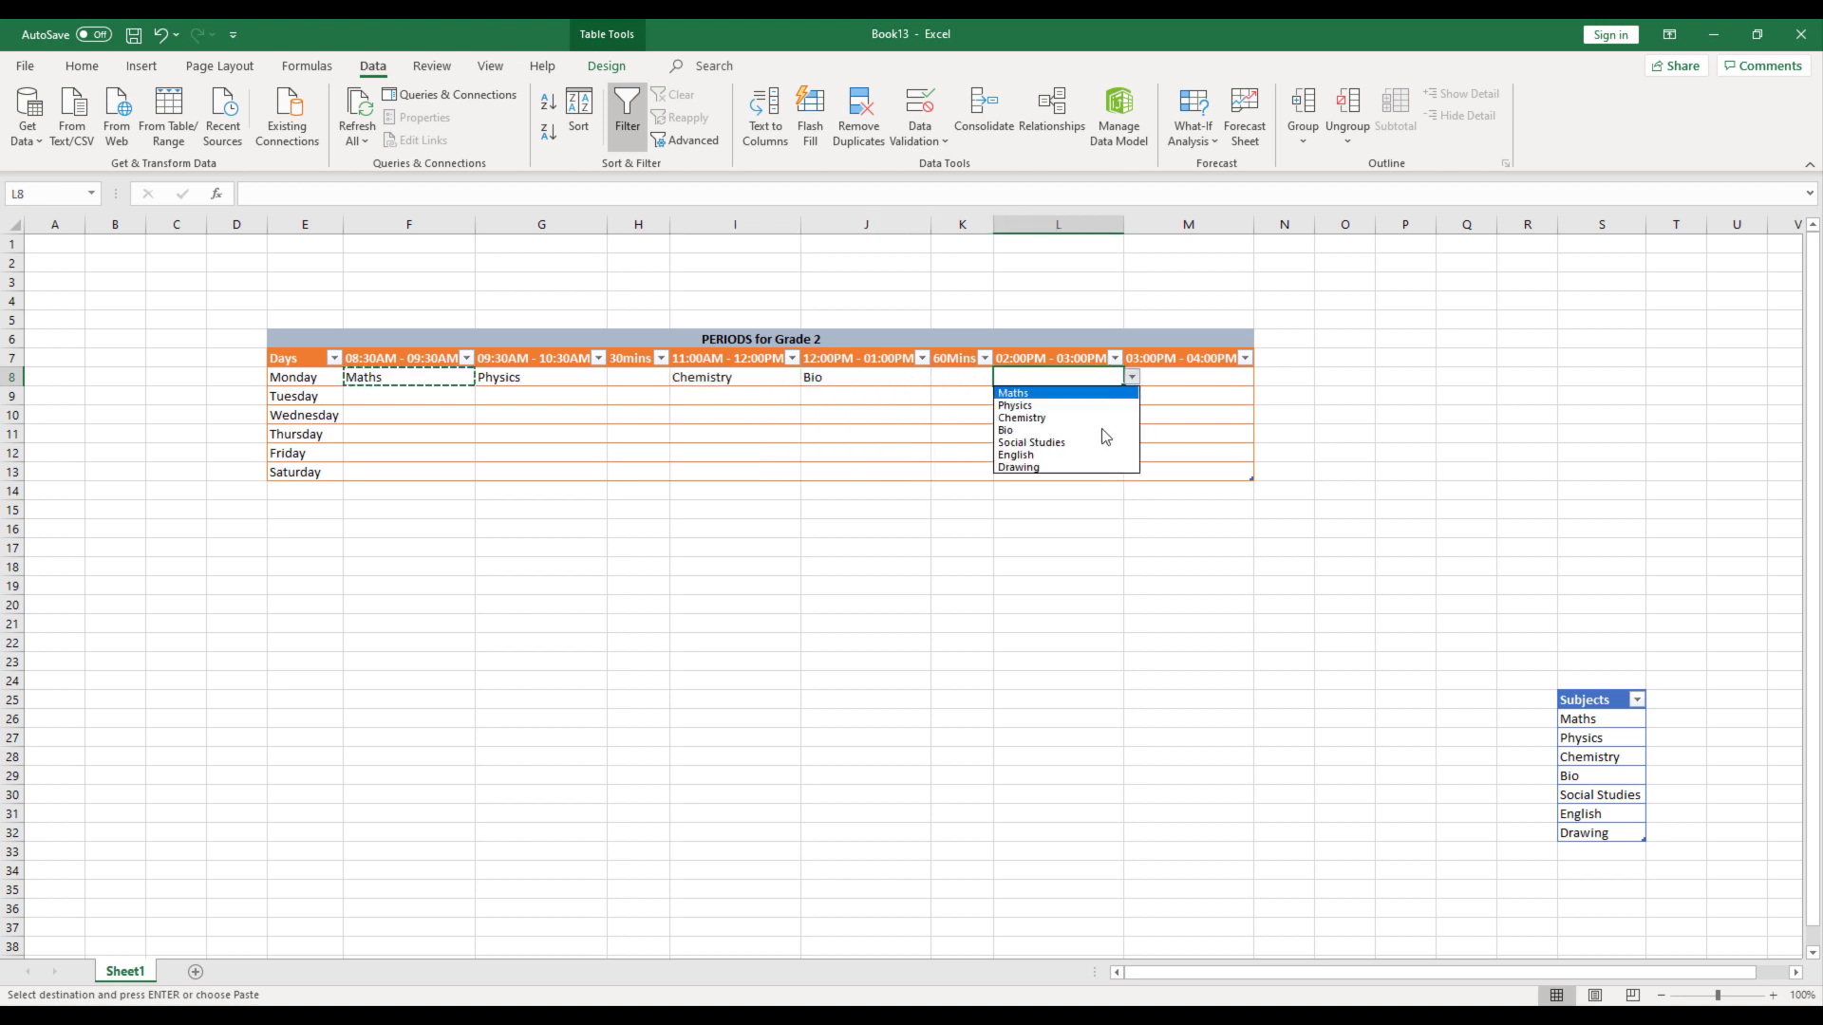
left_click(1082, 445)
left_click(1182, 378)
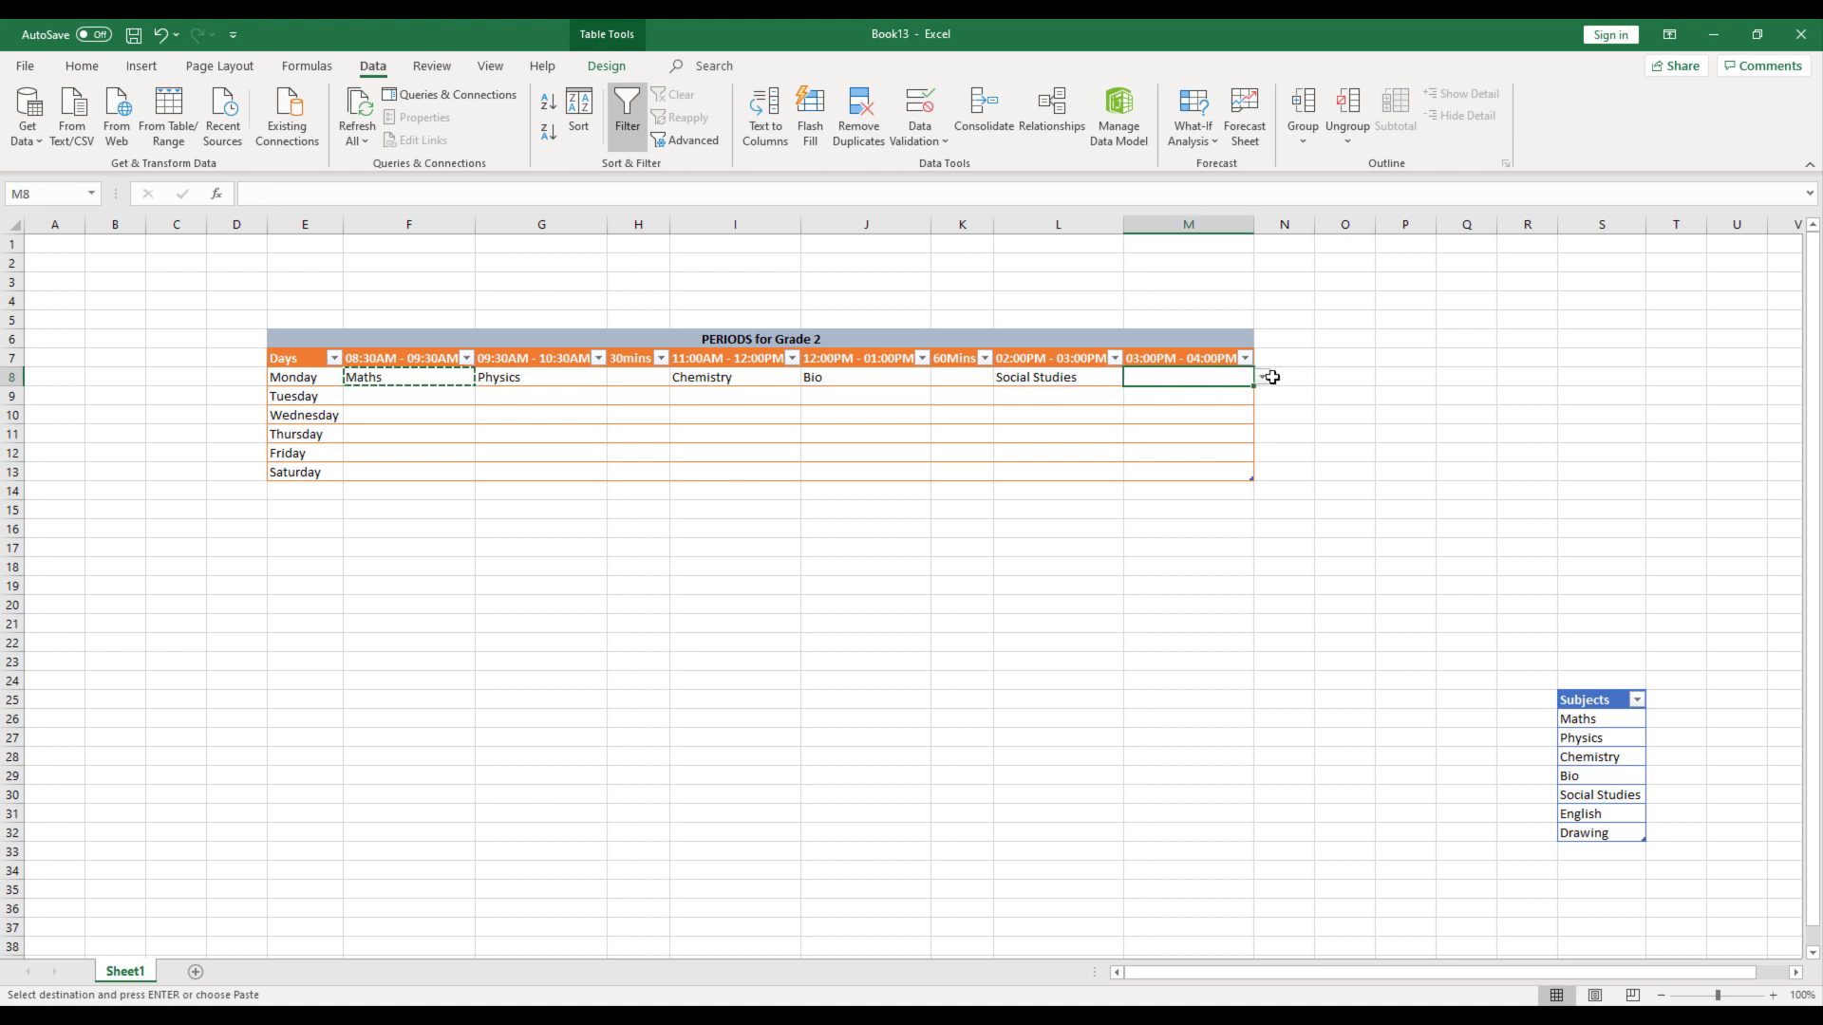
left_click(1271, 376)
left_click(1223, 377)
left_click(1262, 378)
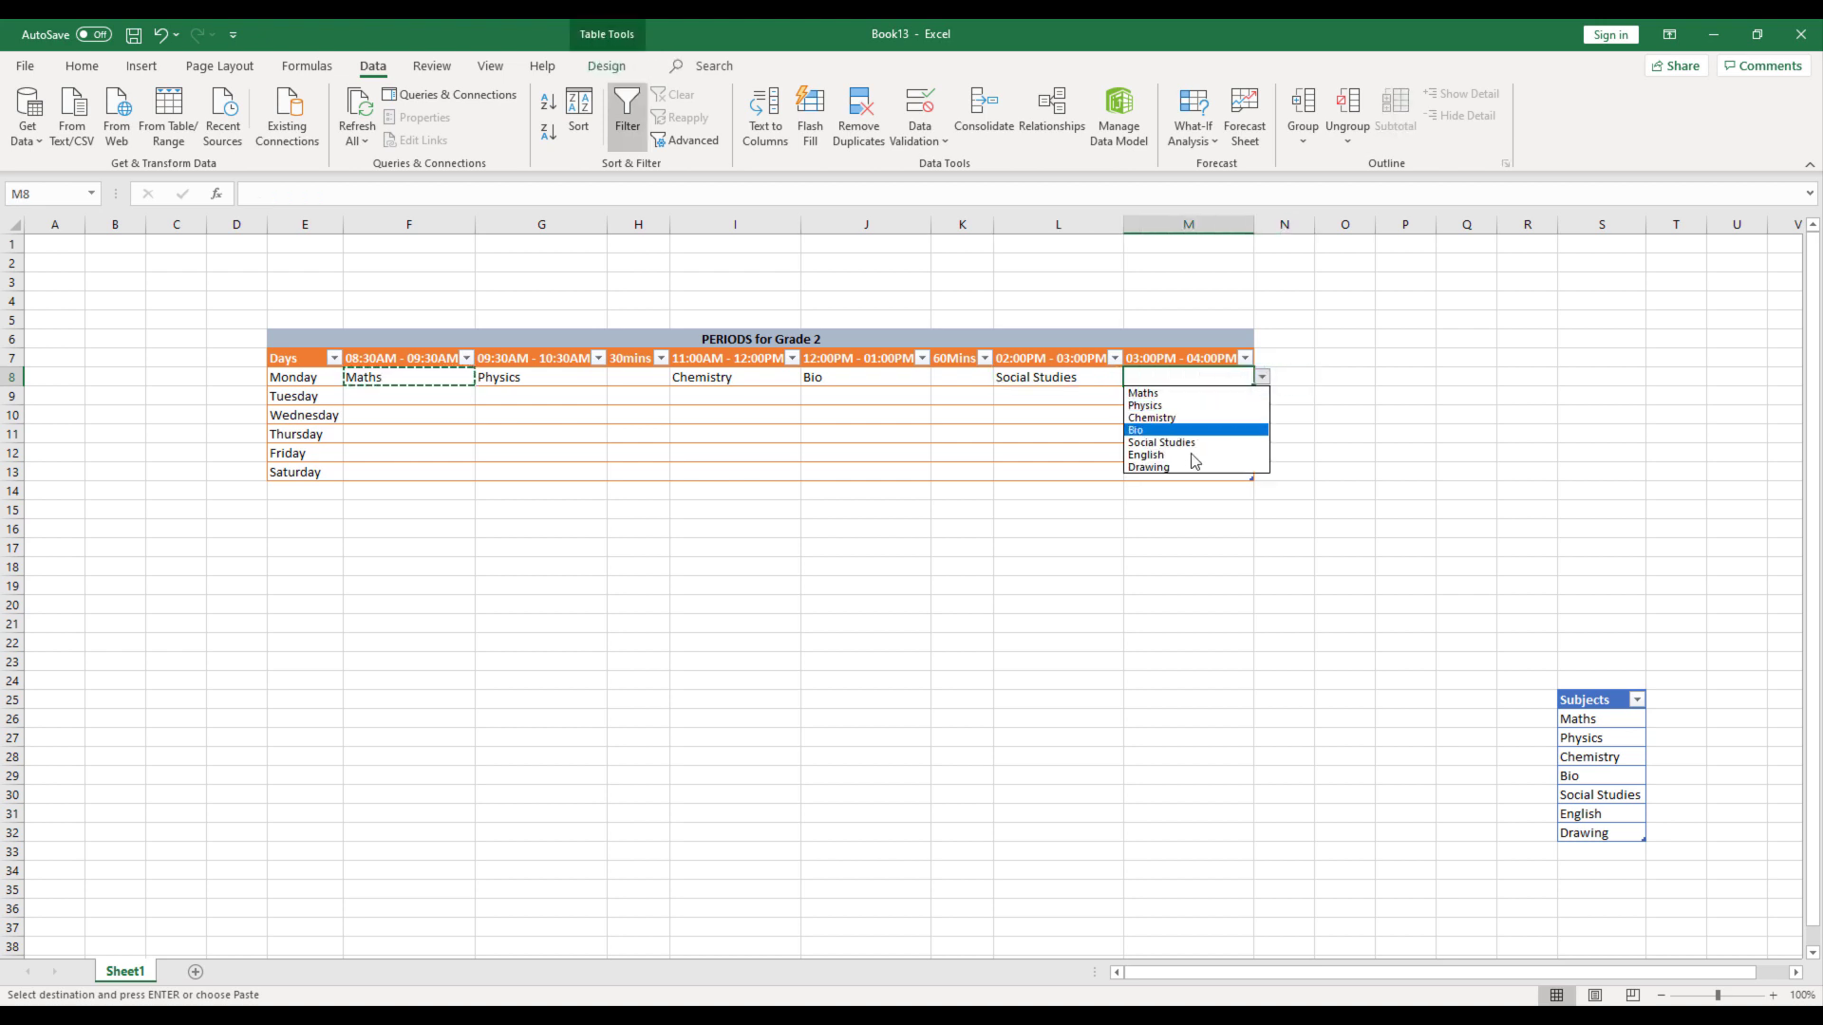
left_click(1168, 472)
left_click(1102, 509)
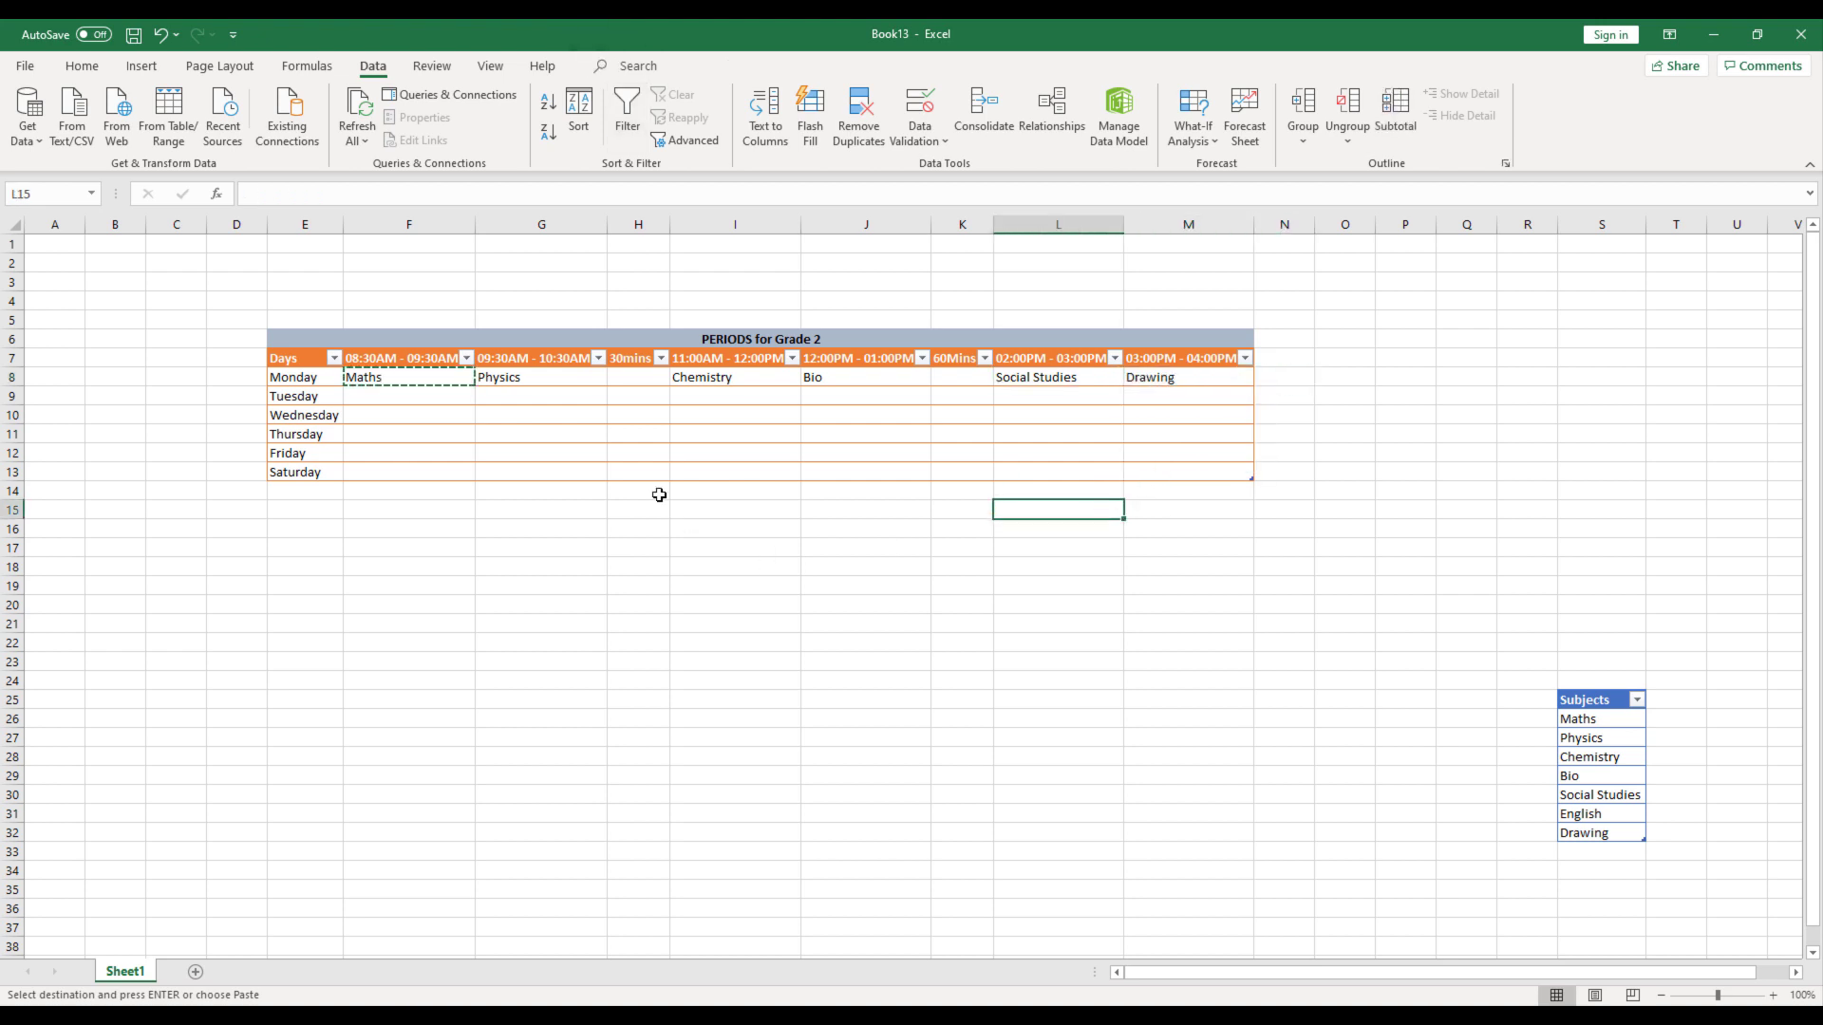
- Enter Tea Break in H8 and Lunch Break in K8
left_click(619, 377)
type("Teak Br")
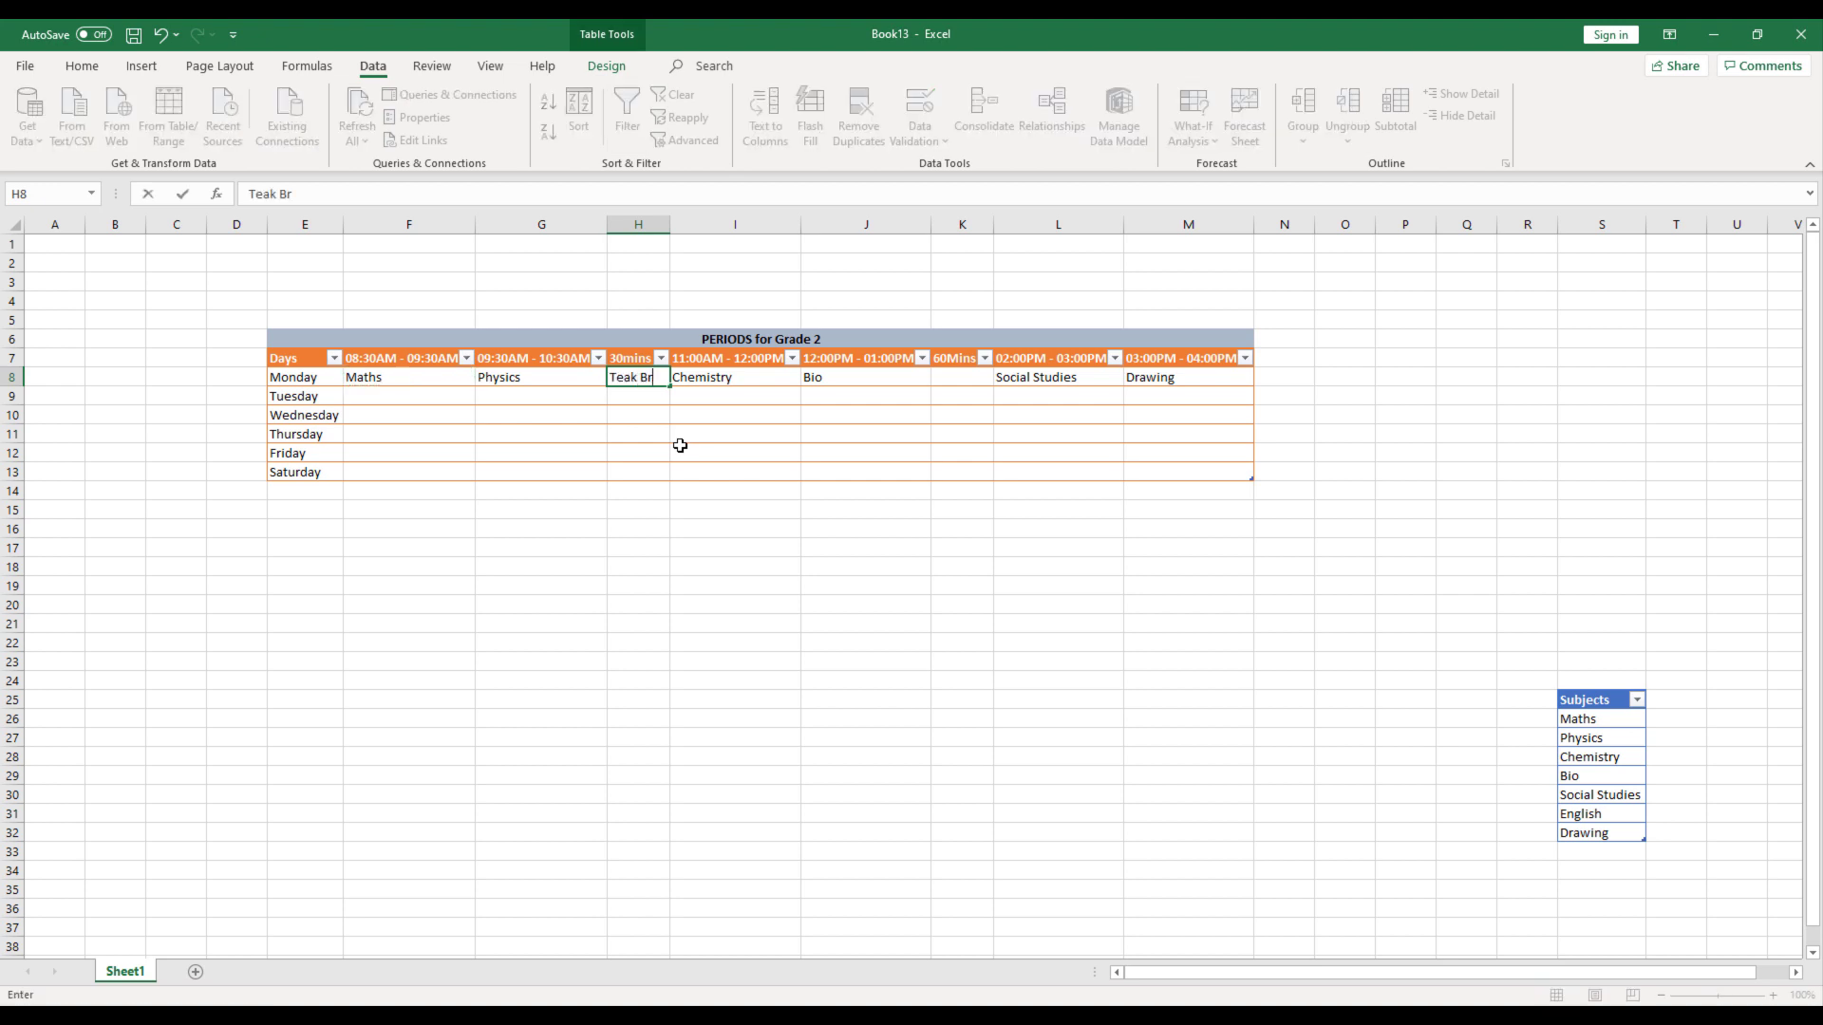
key("BackSpace")
key("BackSpace")
key("BackSpace")
key("BackSpace")
type("Break")
left_click(953, 383)
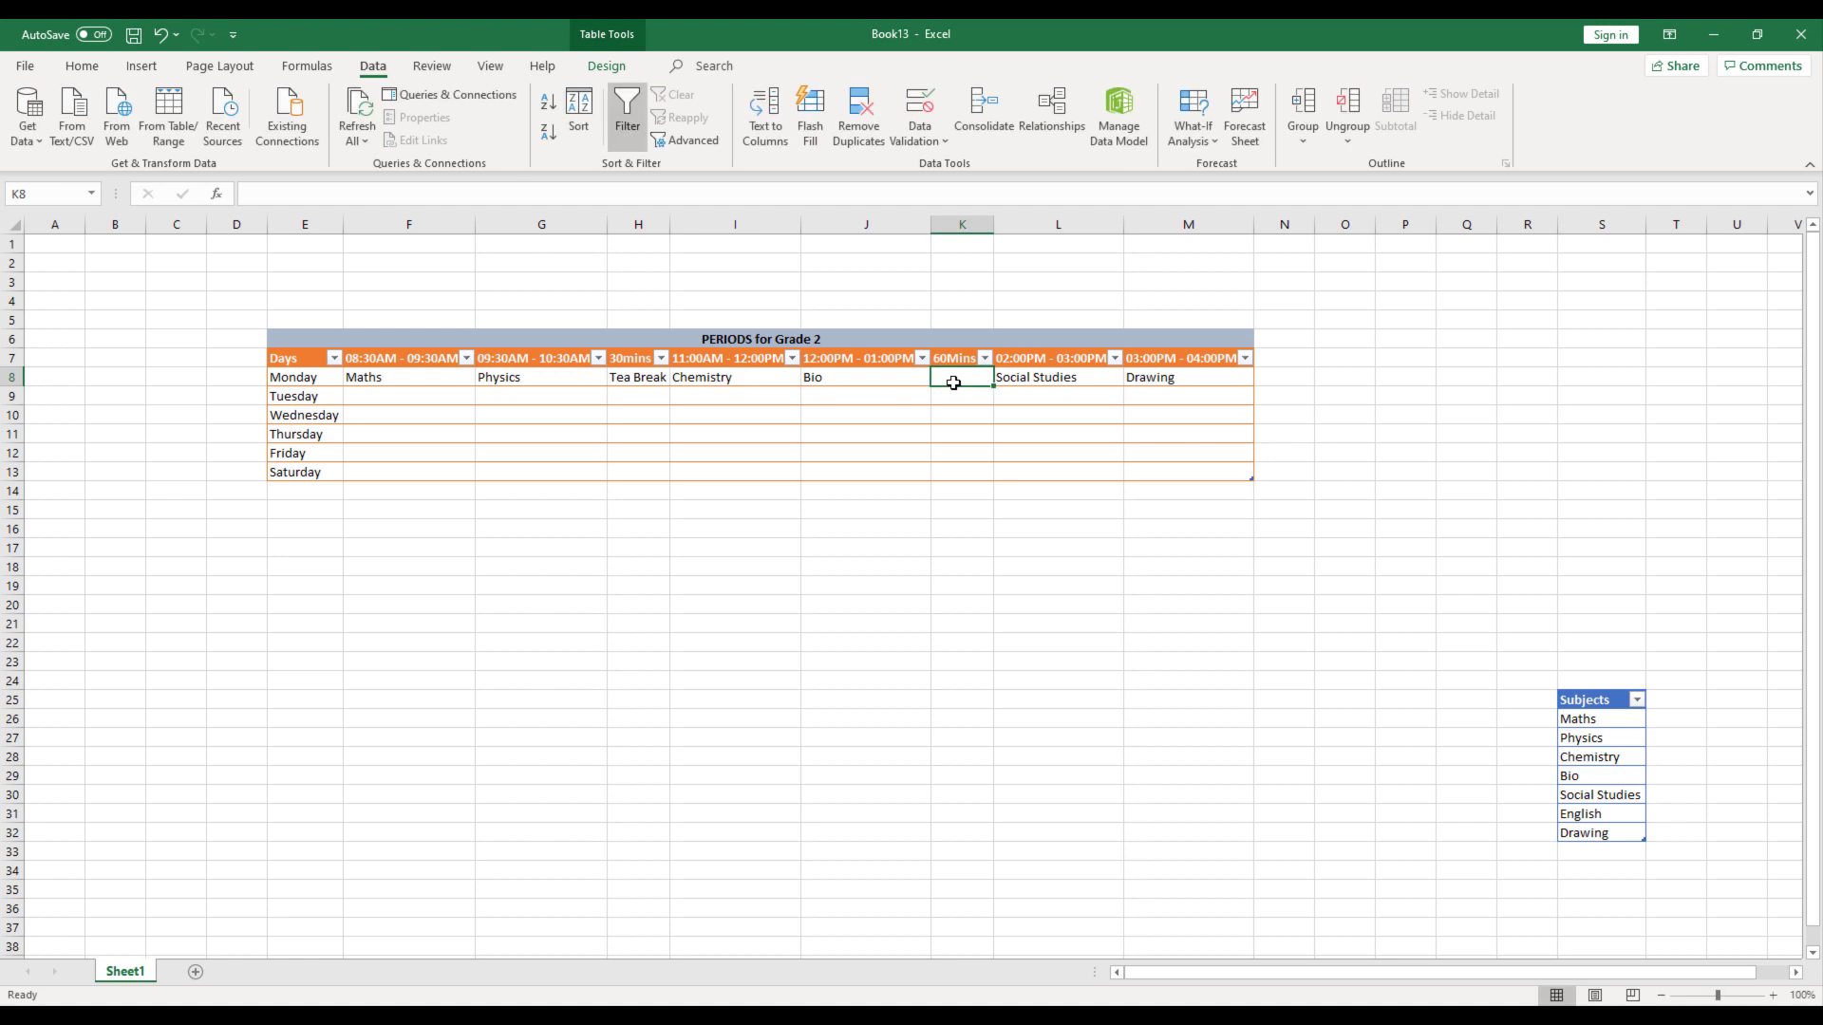
type("Lun")
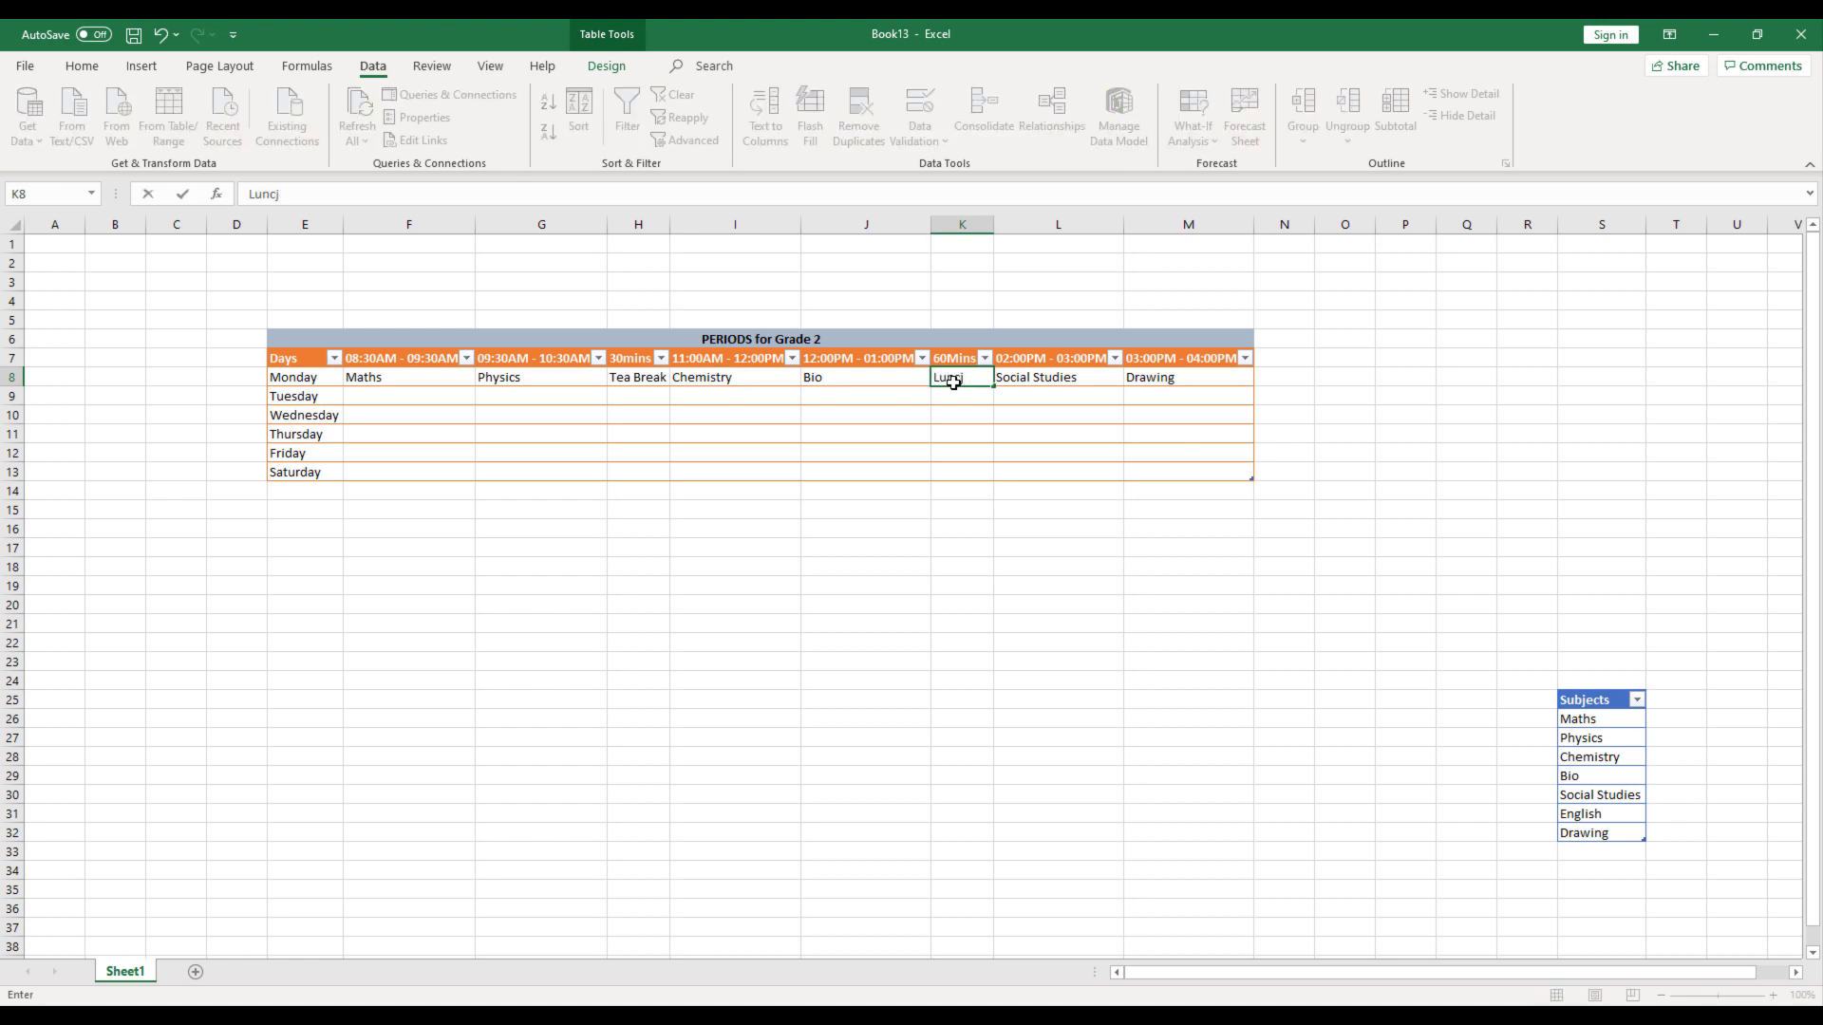
type("ch Break")
key("Return")
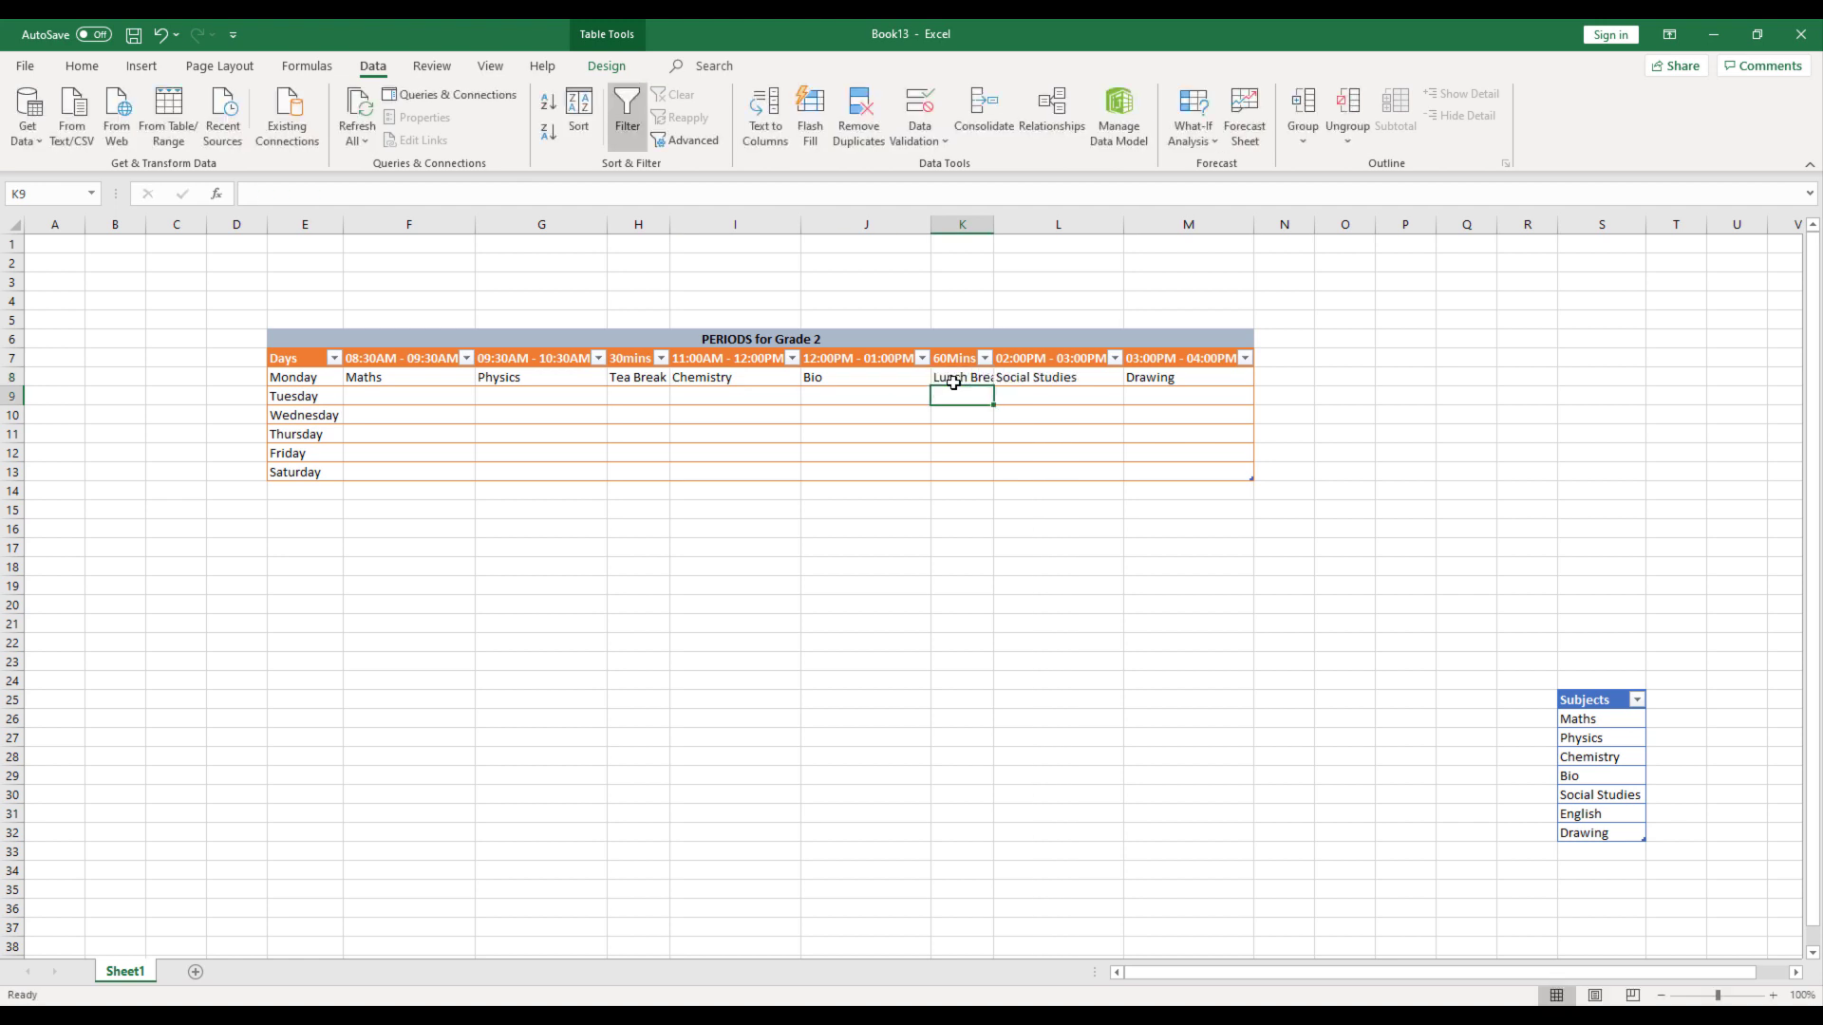
- Make rows 8–13 for Monday to Saturday about twice as tall
left_click_drag(19, 367, 4, 471)
left_click(5, 395)
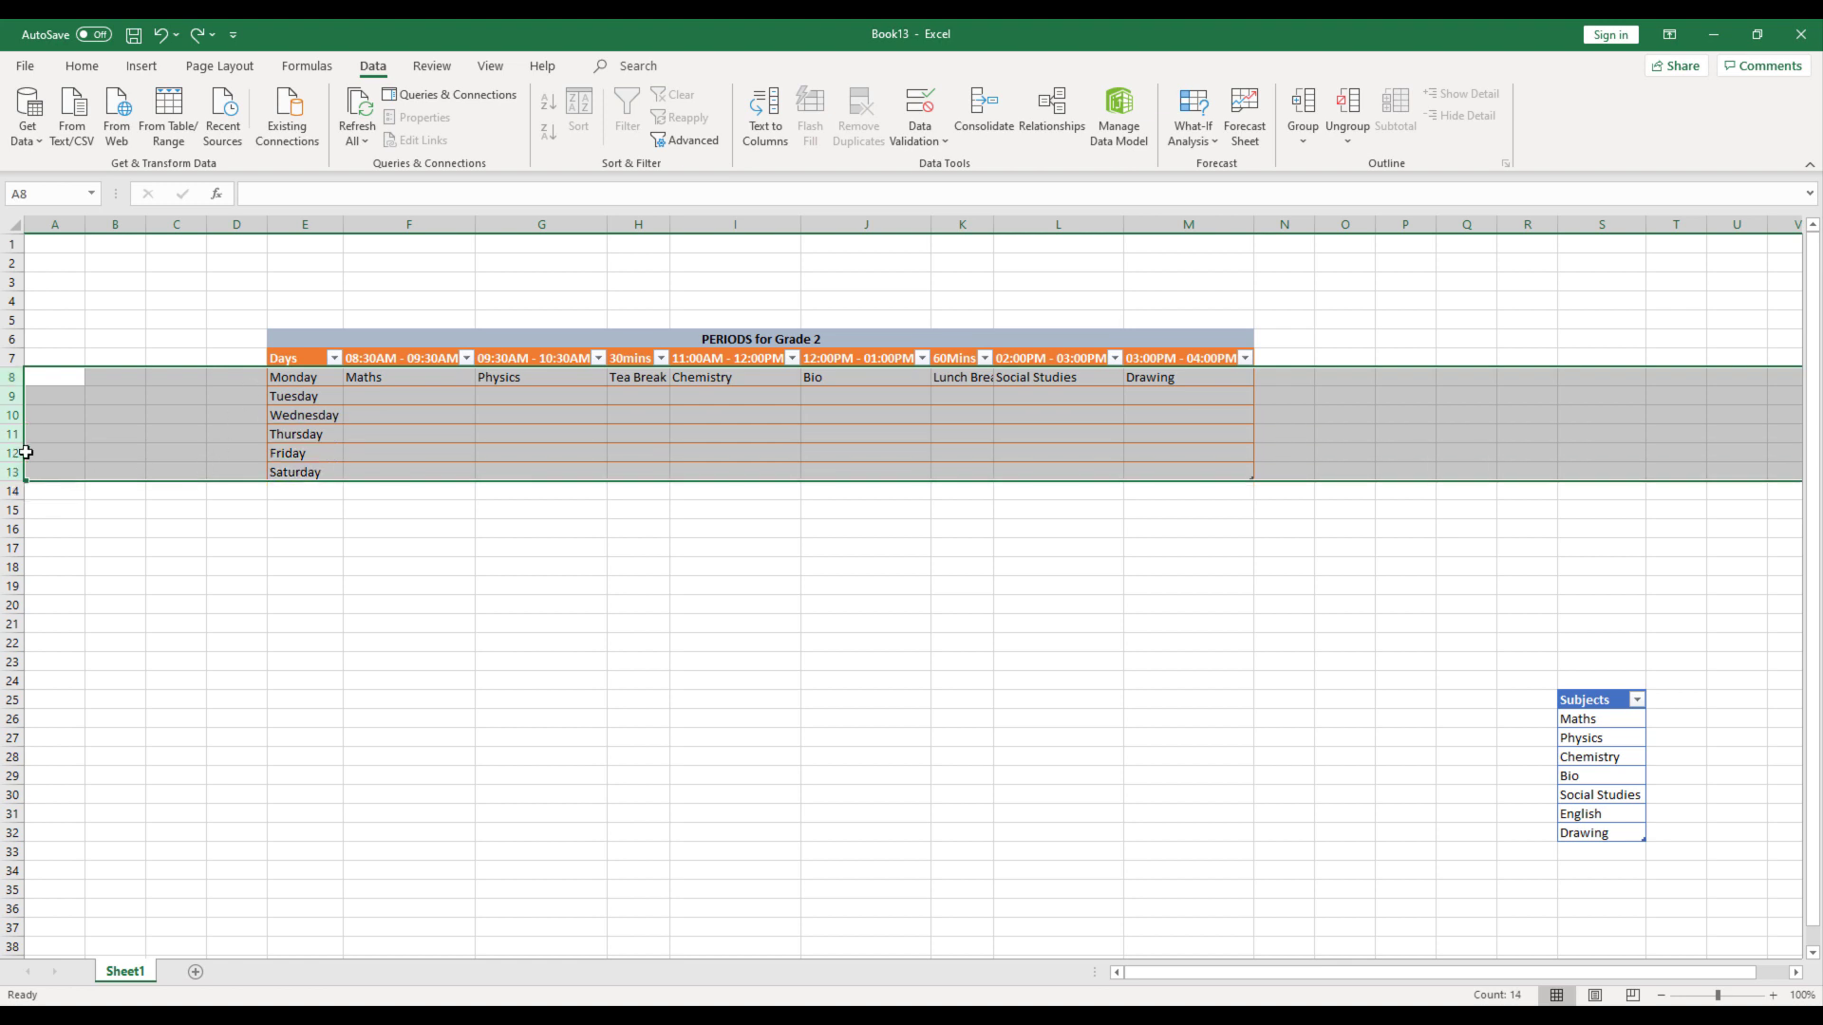
left_click_drag(13, 389, 5, 407)
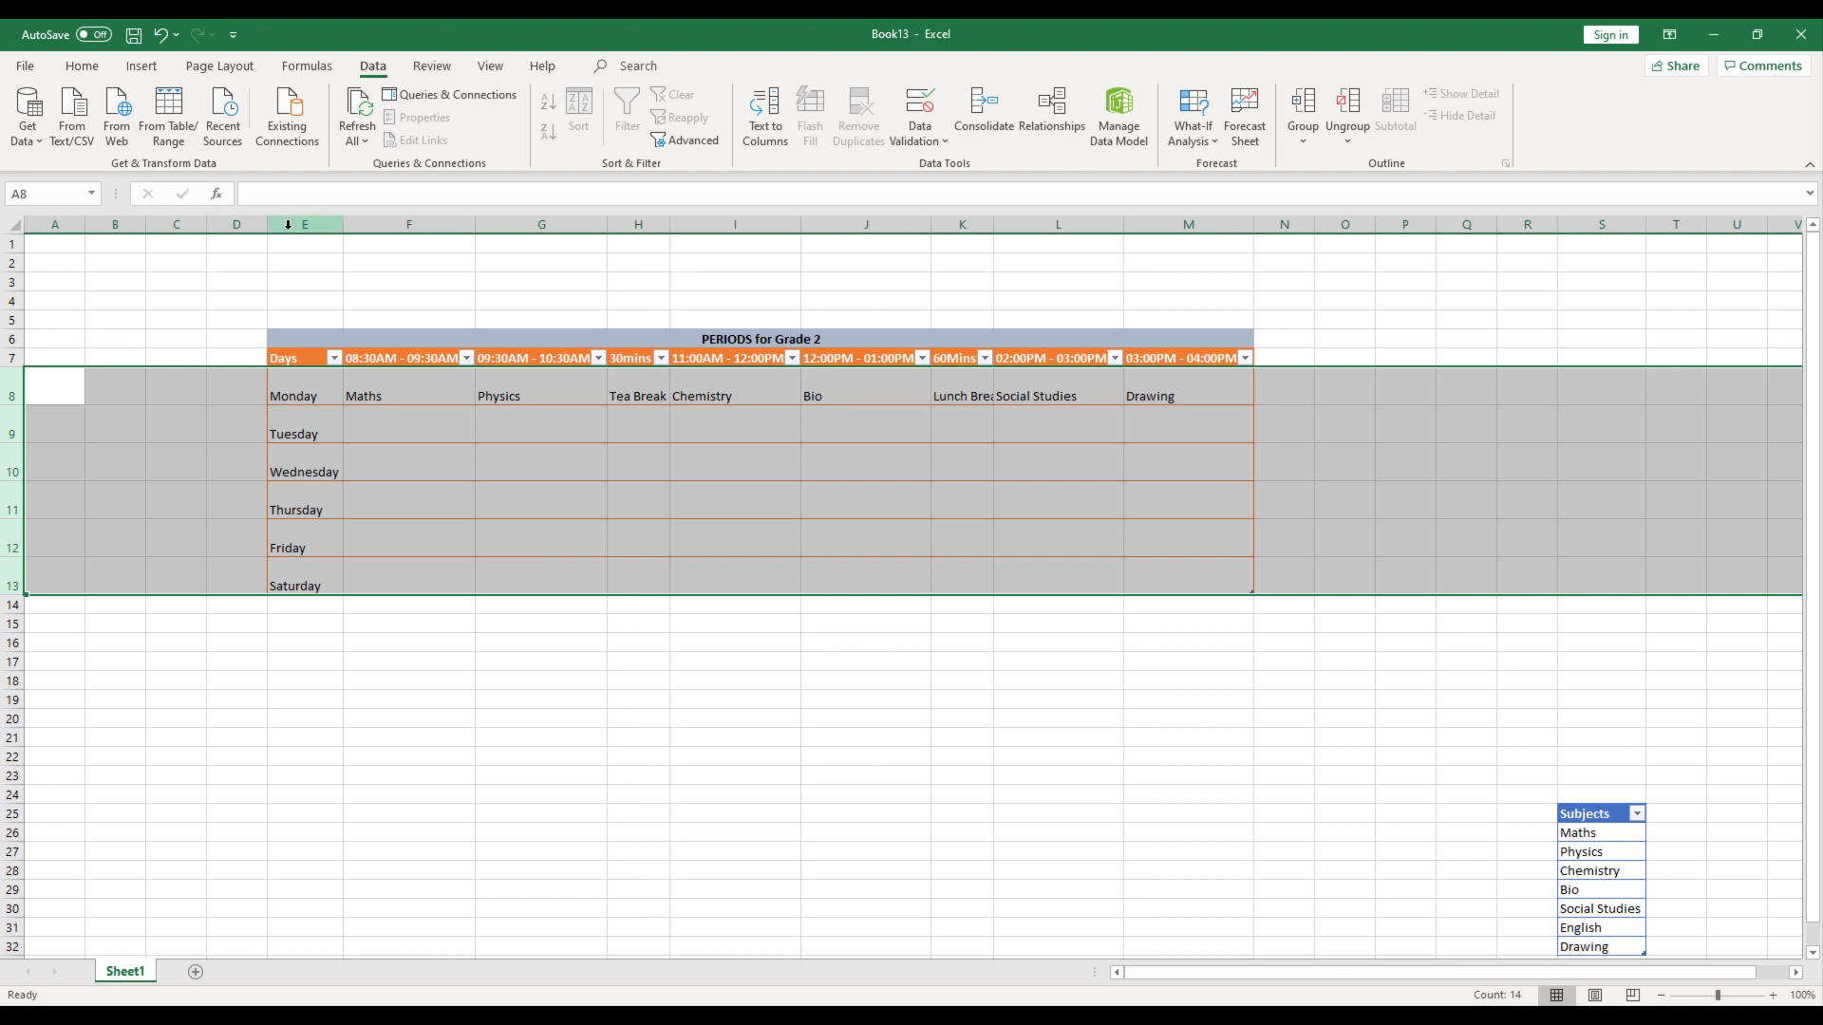
- Autofit columns E through M so Lunch Break shows fully
left_click_drag(288, 224, 1209, 239)
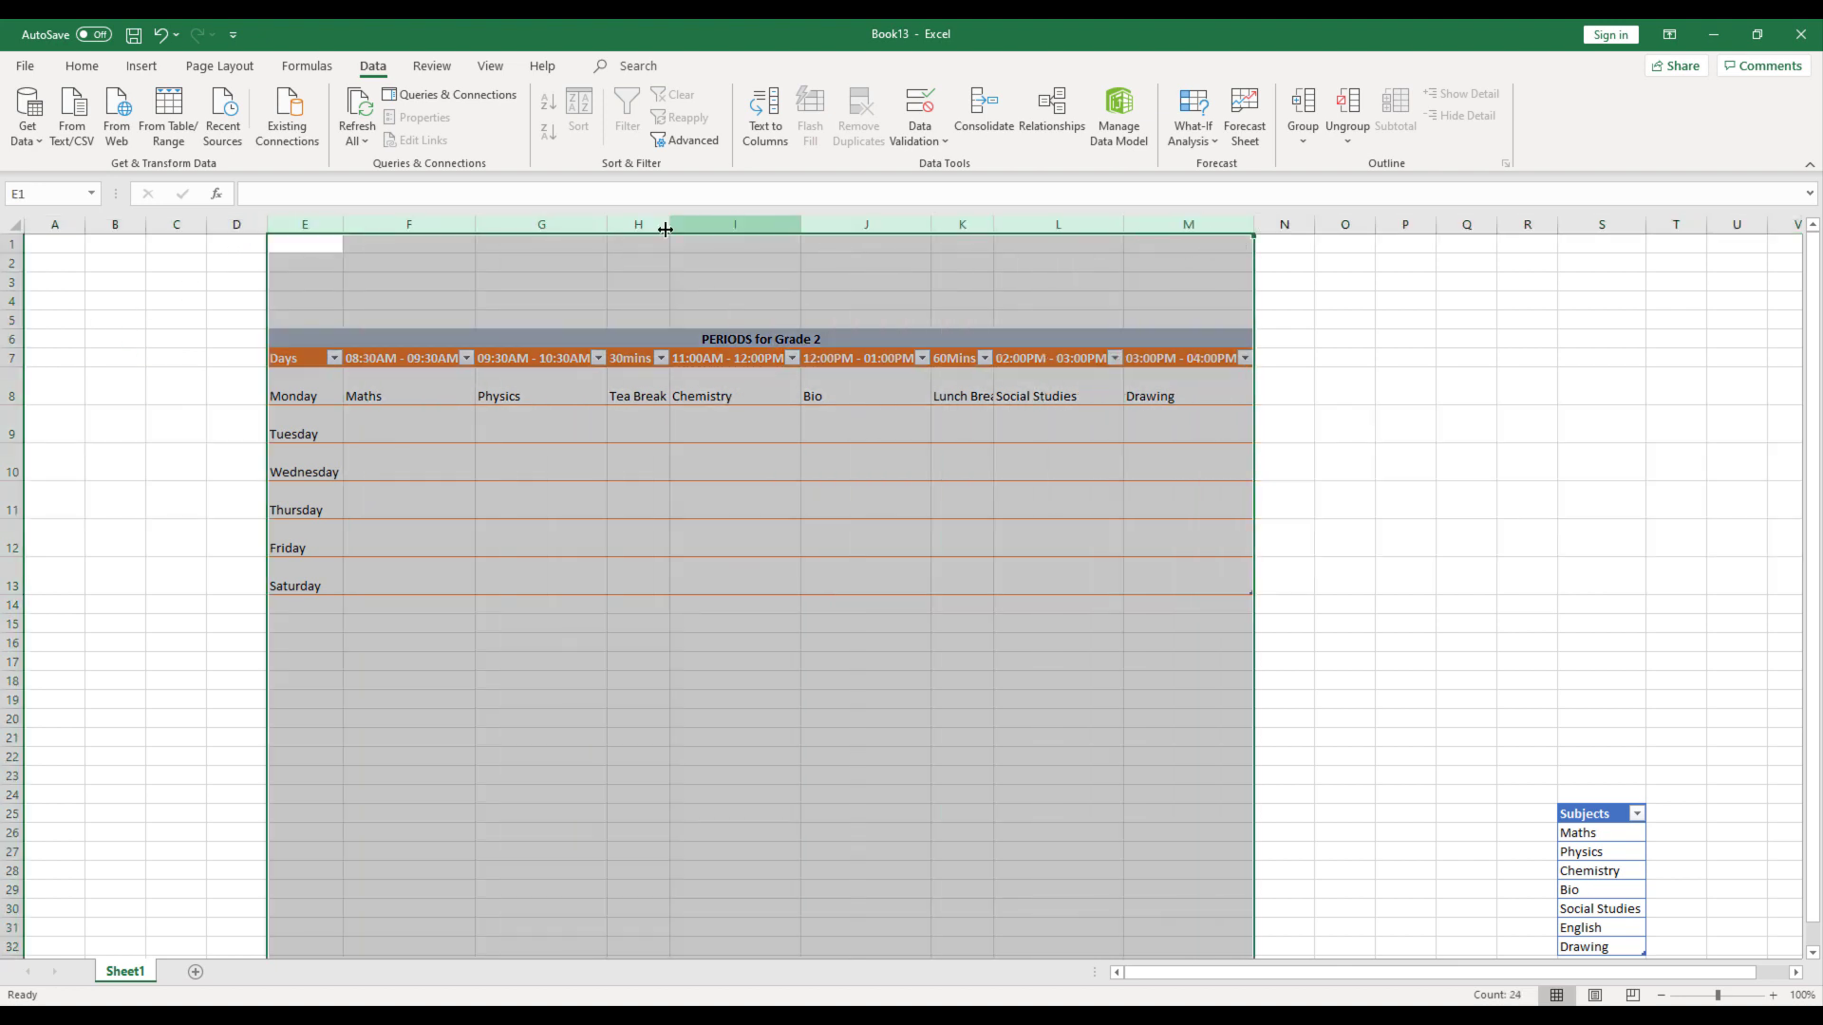
double_click(343, 225)
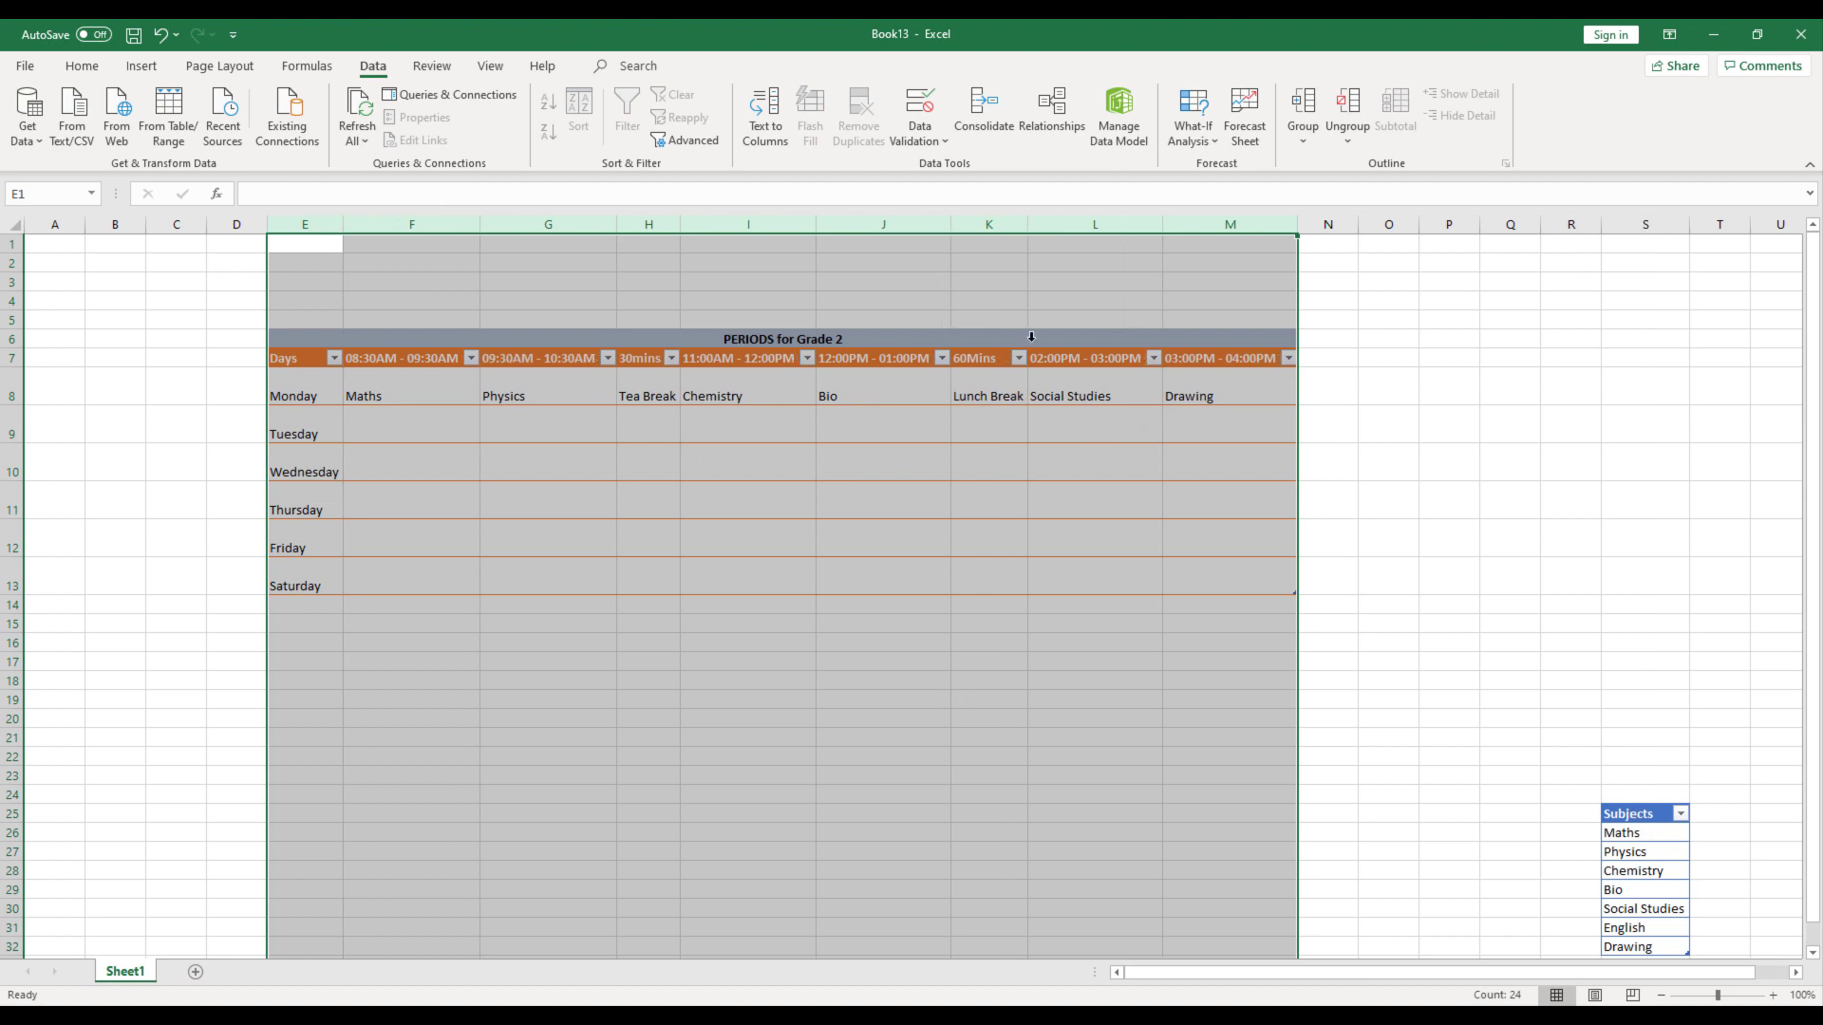
left_click(940, 562)
- Copy Tea Break into H9:H13 and Lunch Break into K9:K13
left_click(647, 391)
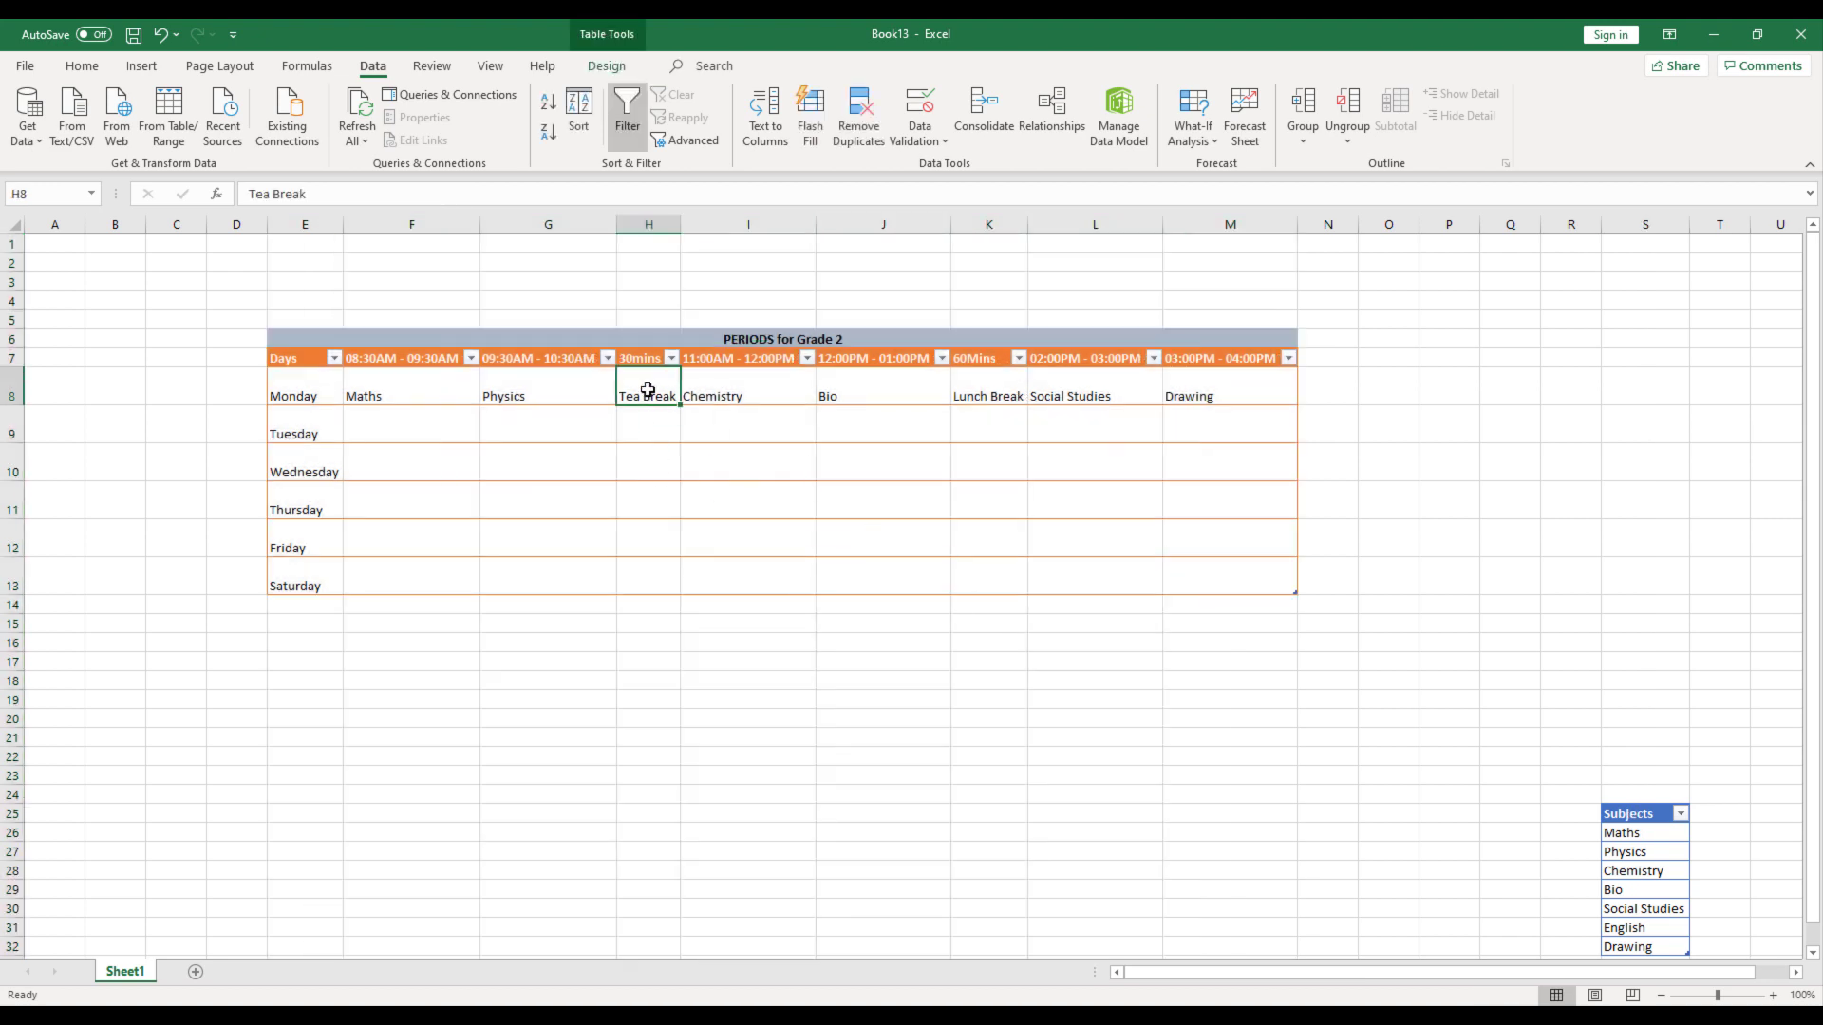
key("ctrl+c")
key("shift+Down")
key("shift+Down")
key("shift+Down")
key("shift+Down")
key("shift+Down")
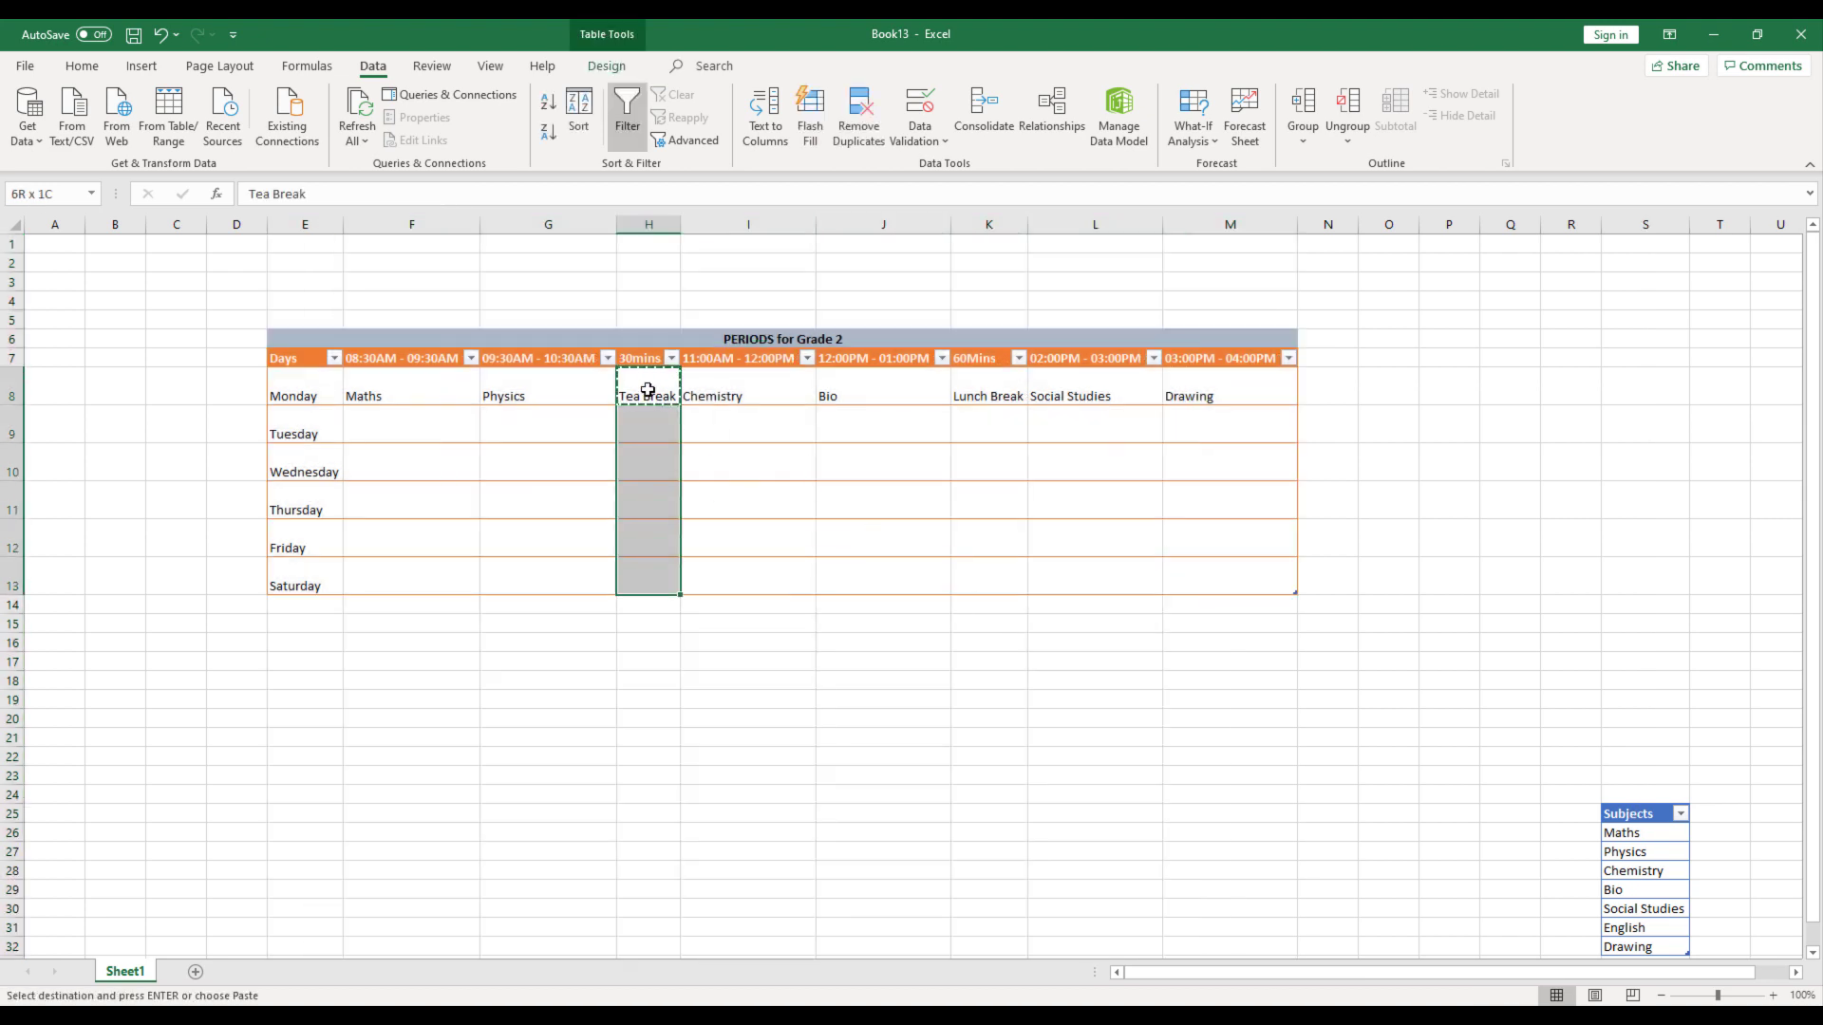
key("Return")
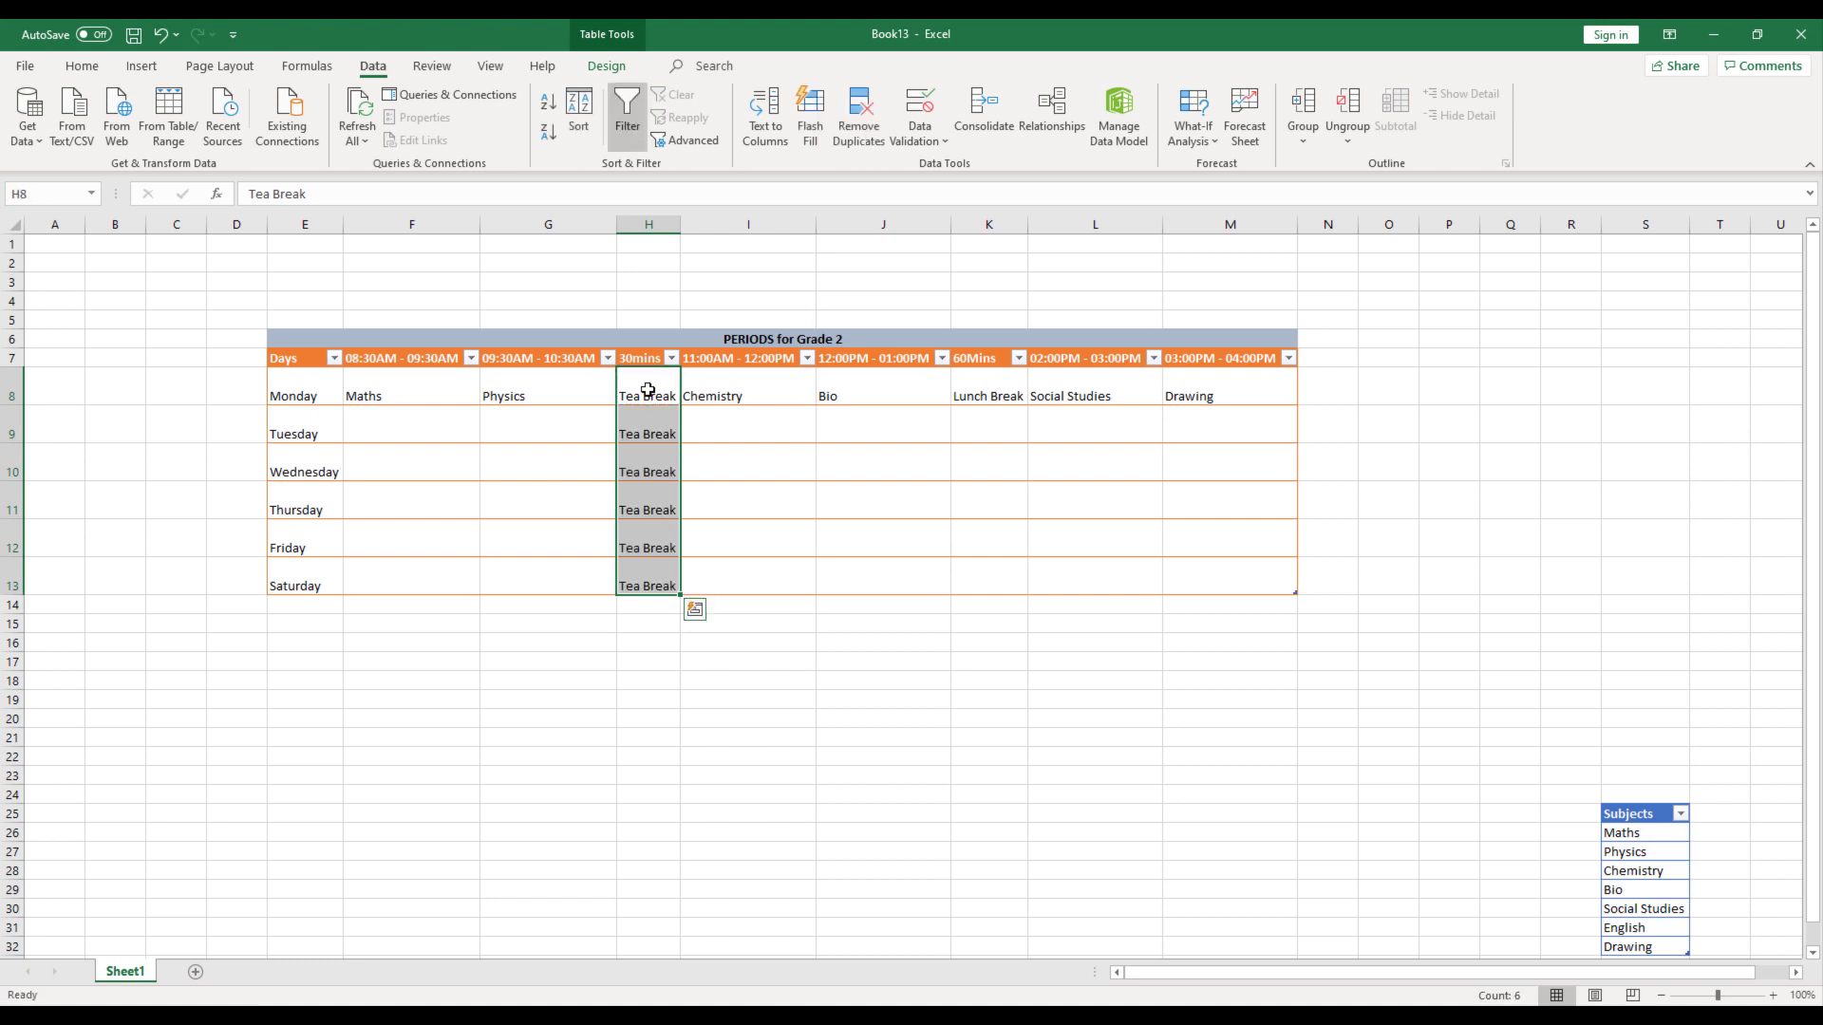
left_click(988, 403)
key("ctrl+c")
key("shift+Down")
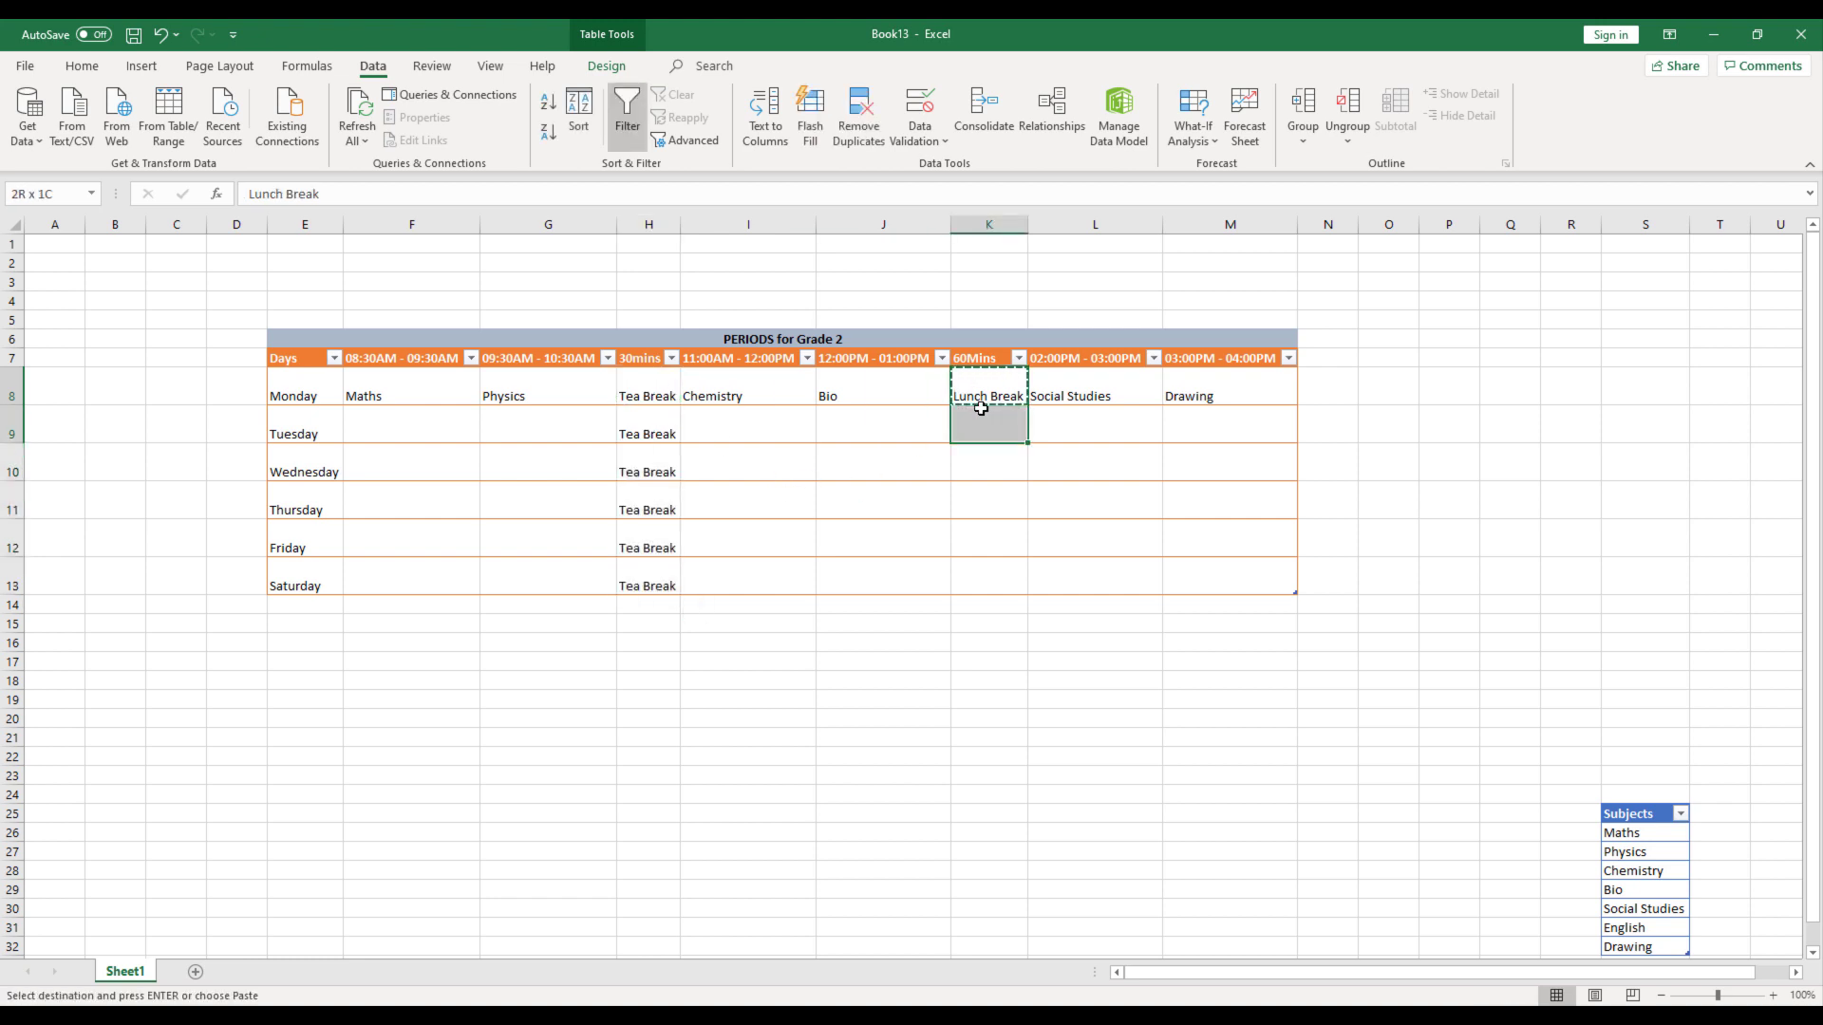
key("shift+Down")
key("shift+Down")
key("shift+Down")
key("shift+Down")
key("Return")
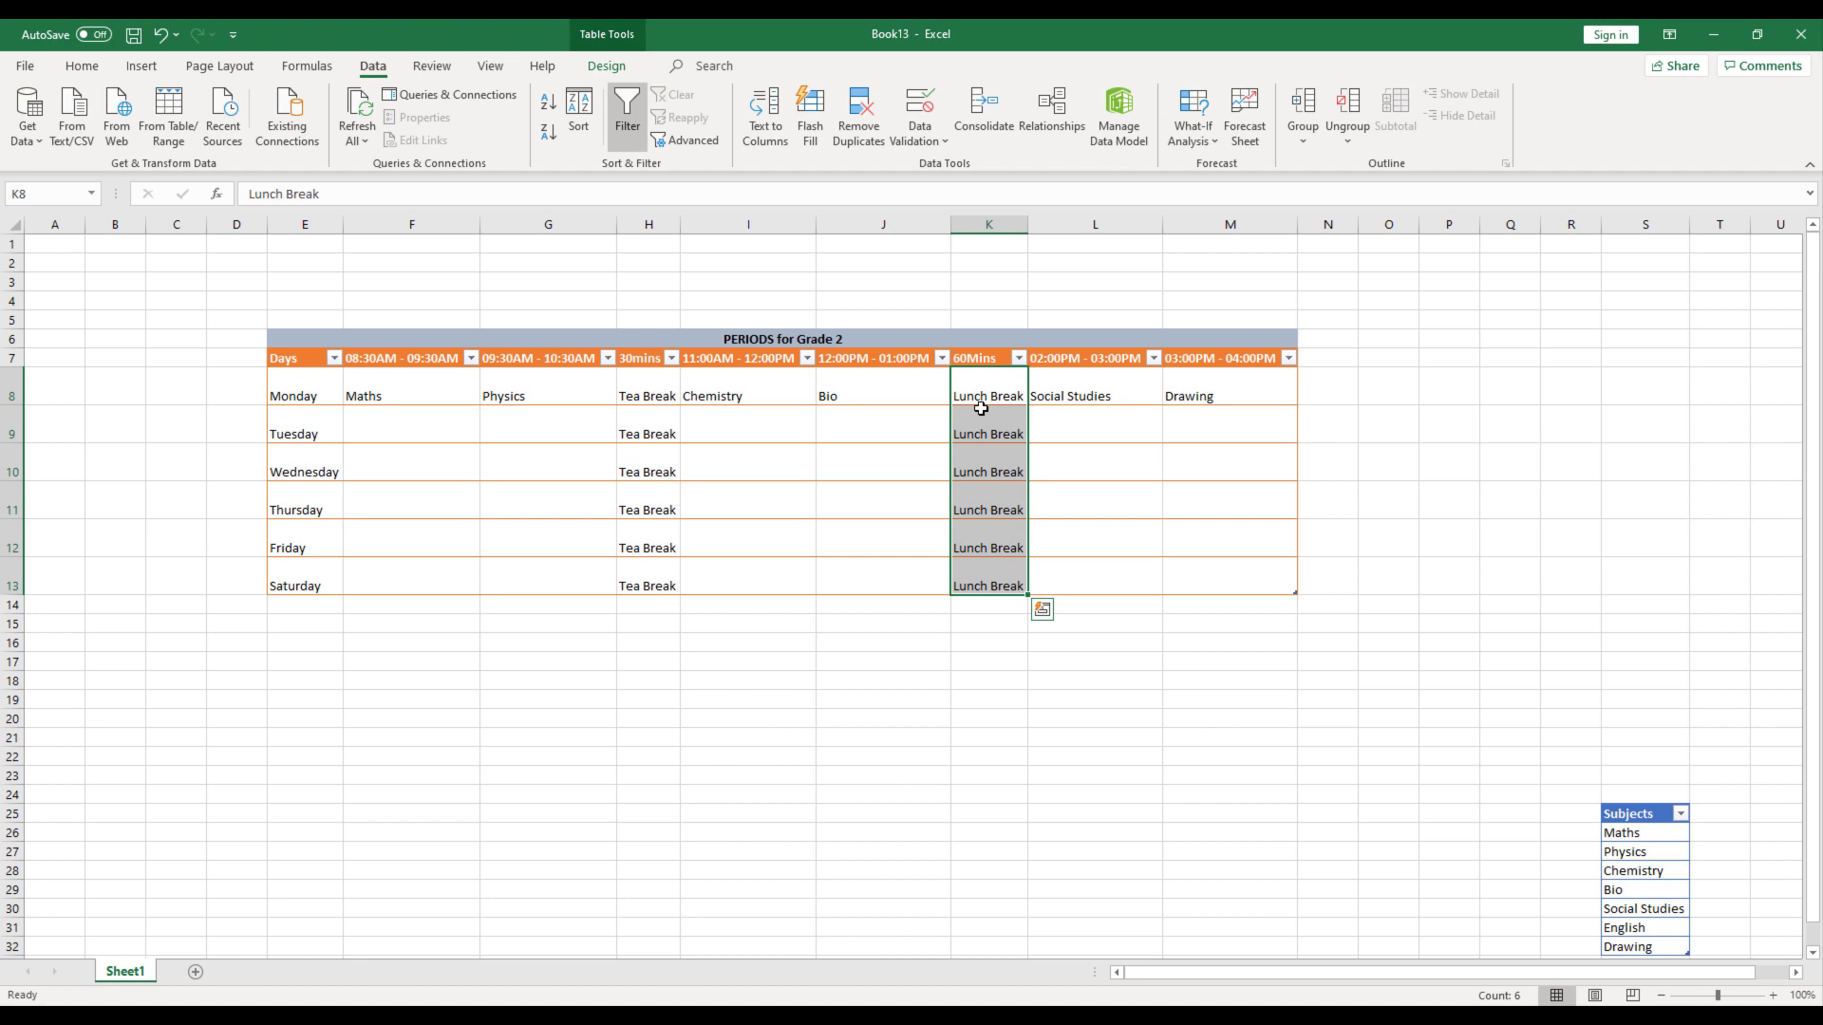
left_click(642, 746)
- Choose English, Drawing and Maths for Tuesday's F9, G9 and I9
left_click(408, 436)
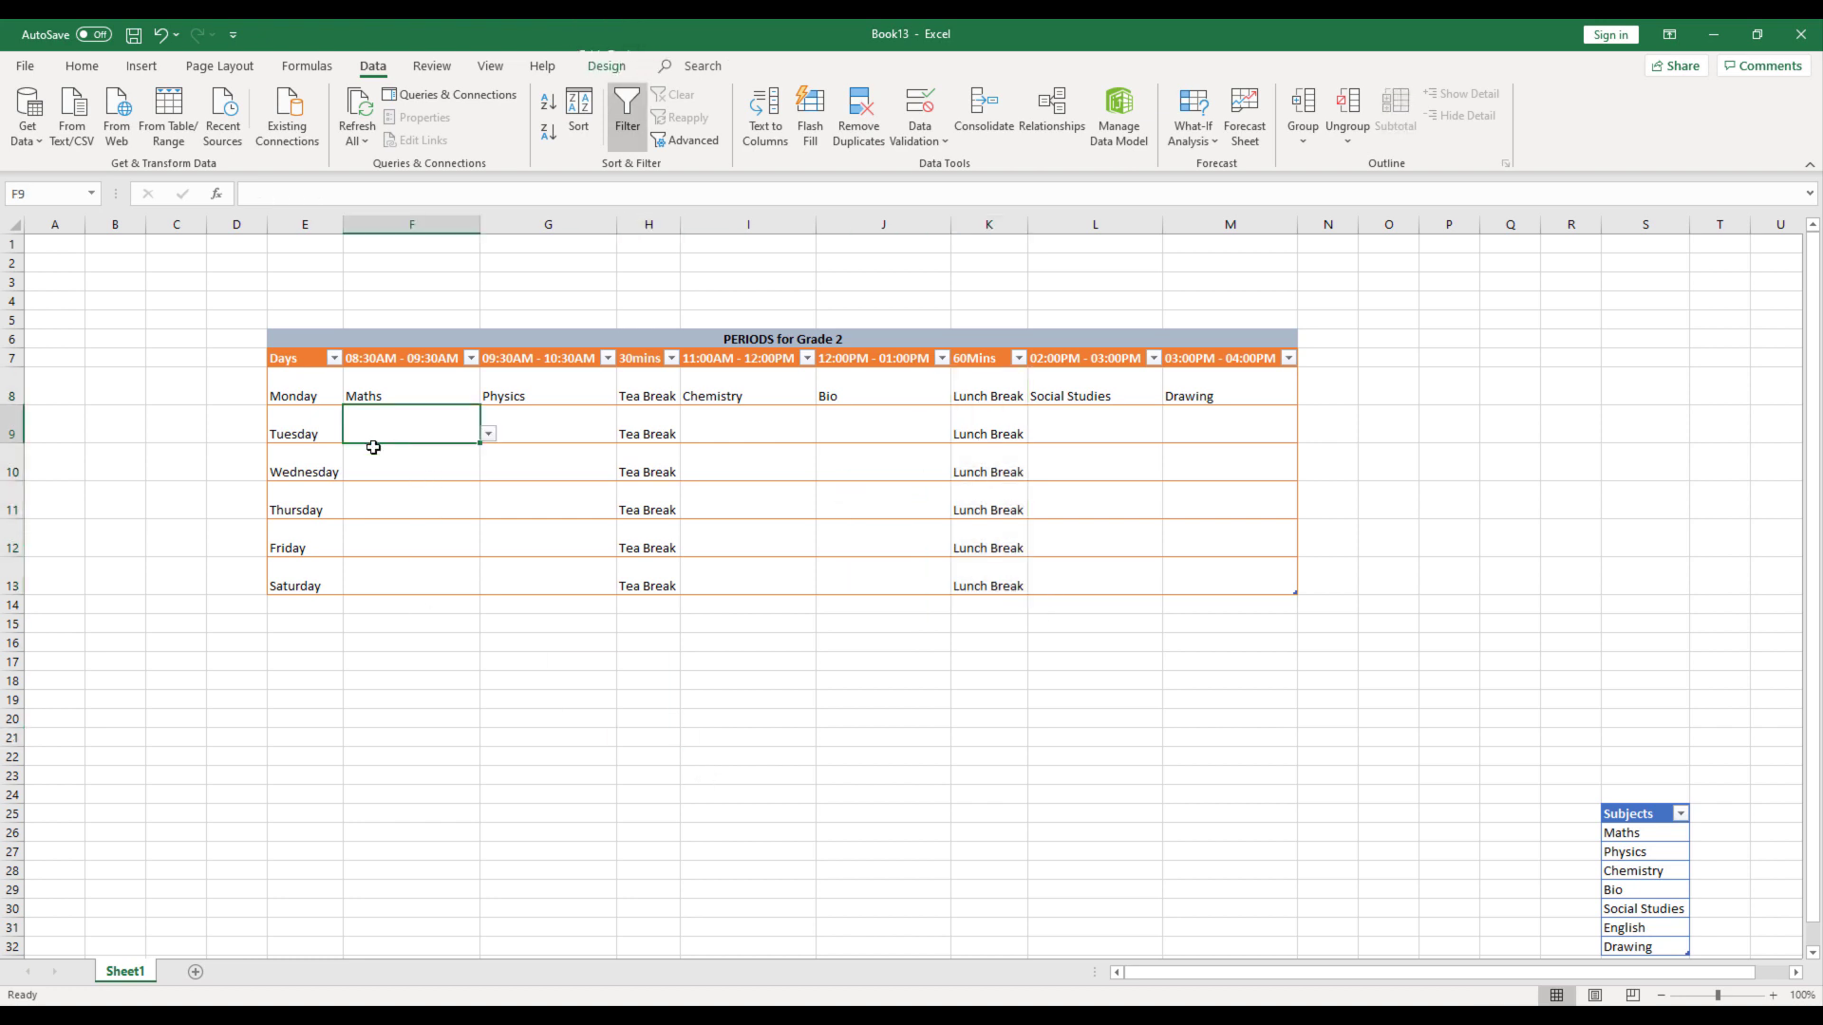
left_click(488, 434)
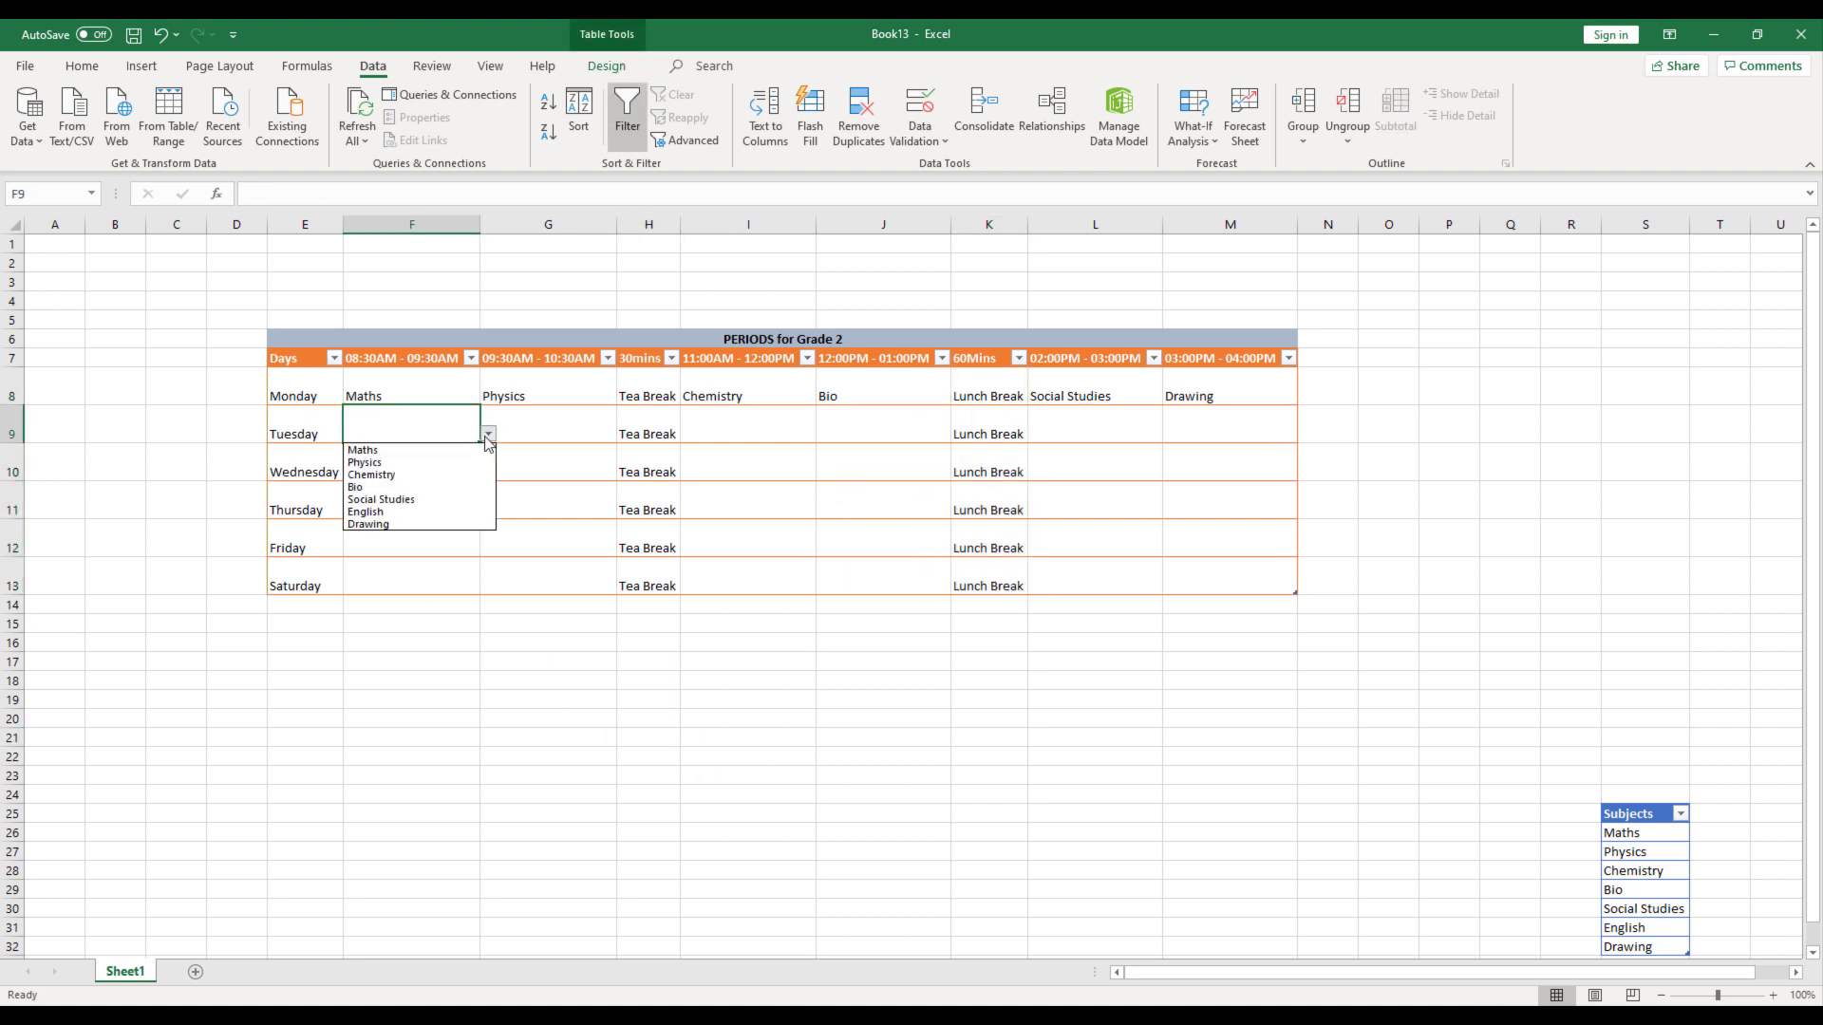
left_click(403, 509)
left_click(569, 437)
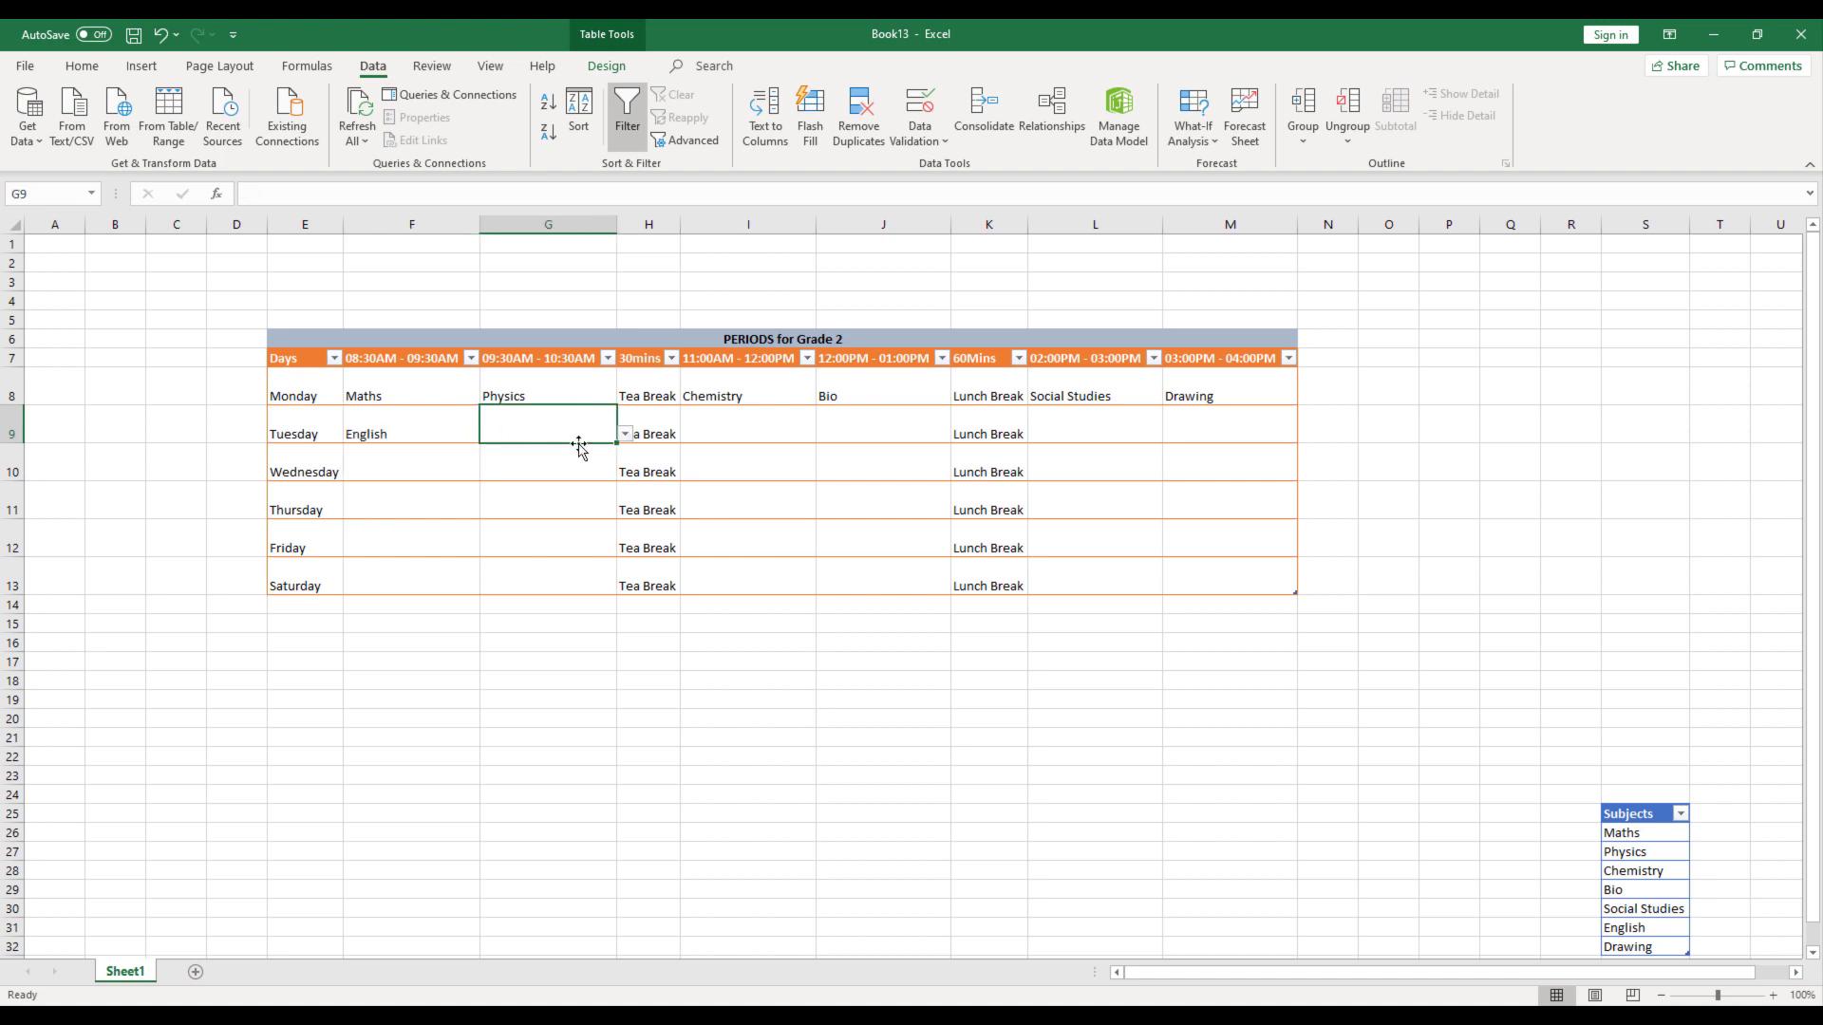
left_click(625, 433)
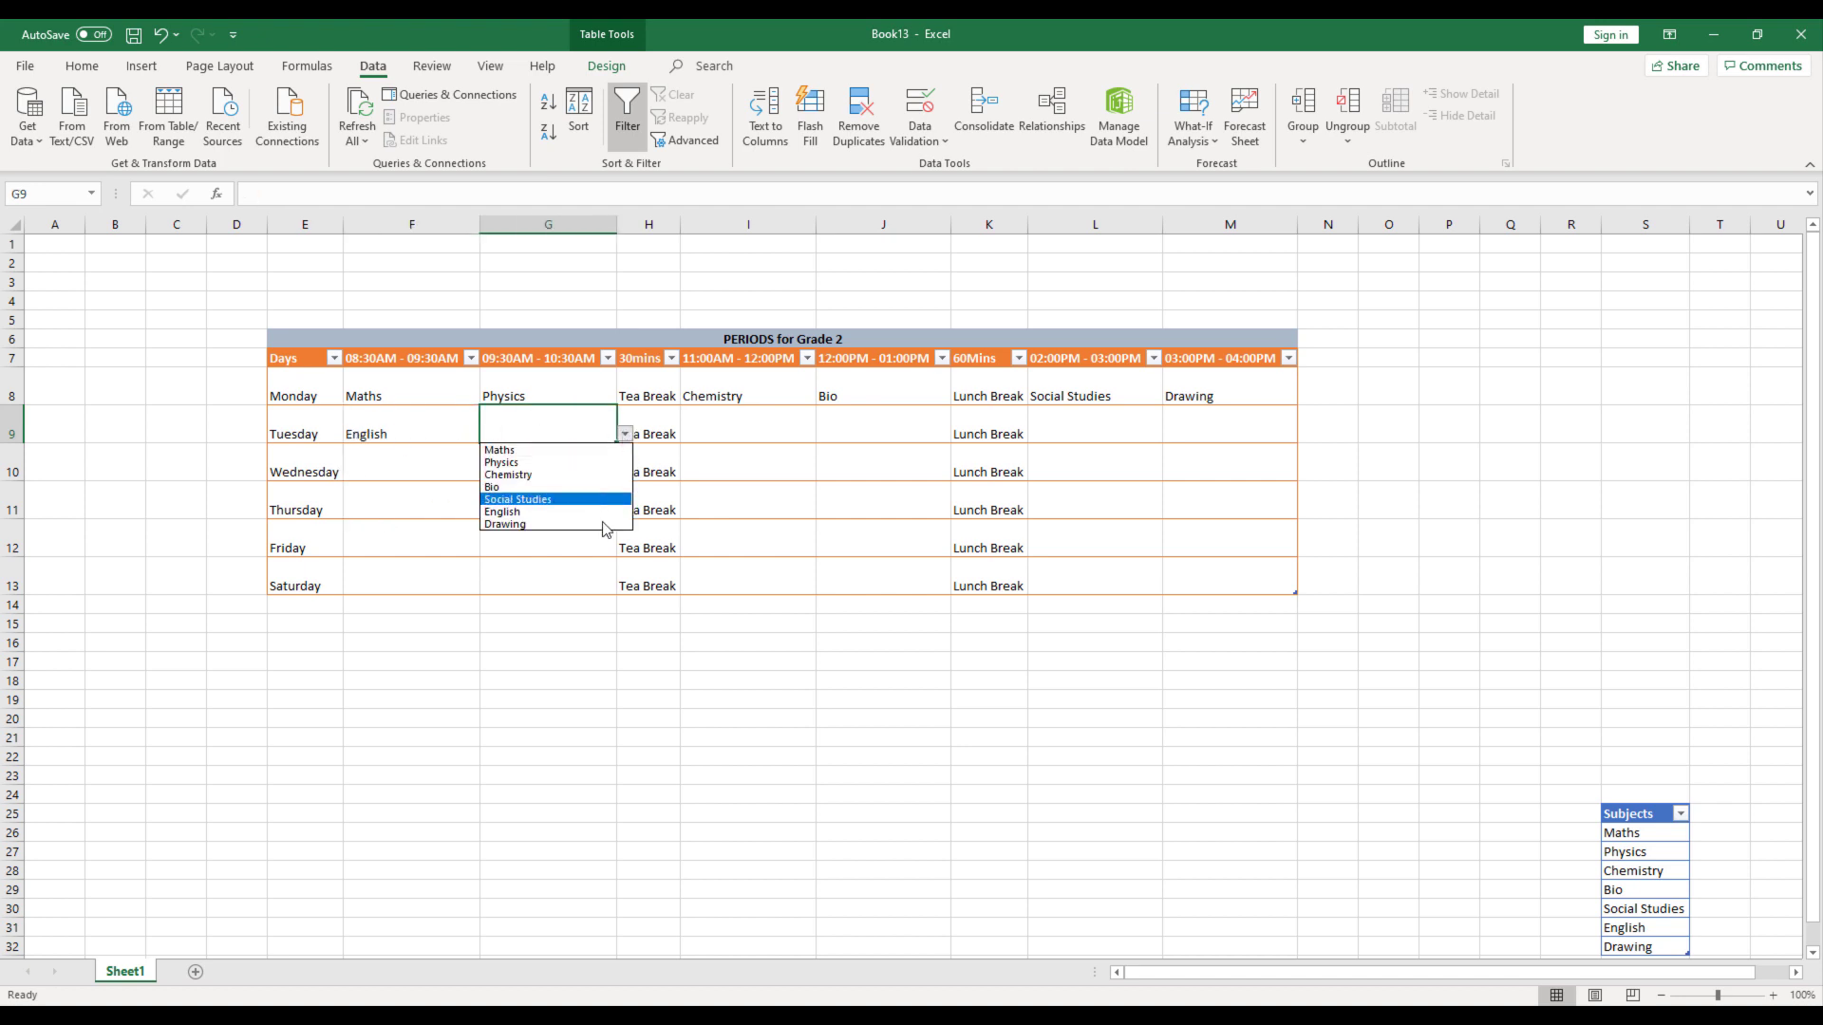
left_click(542, 525)
left_click(744, 435)
left_click(824, 434)
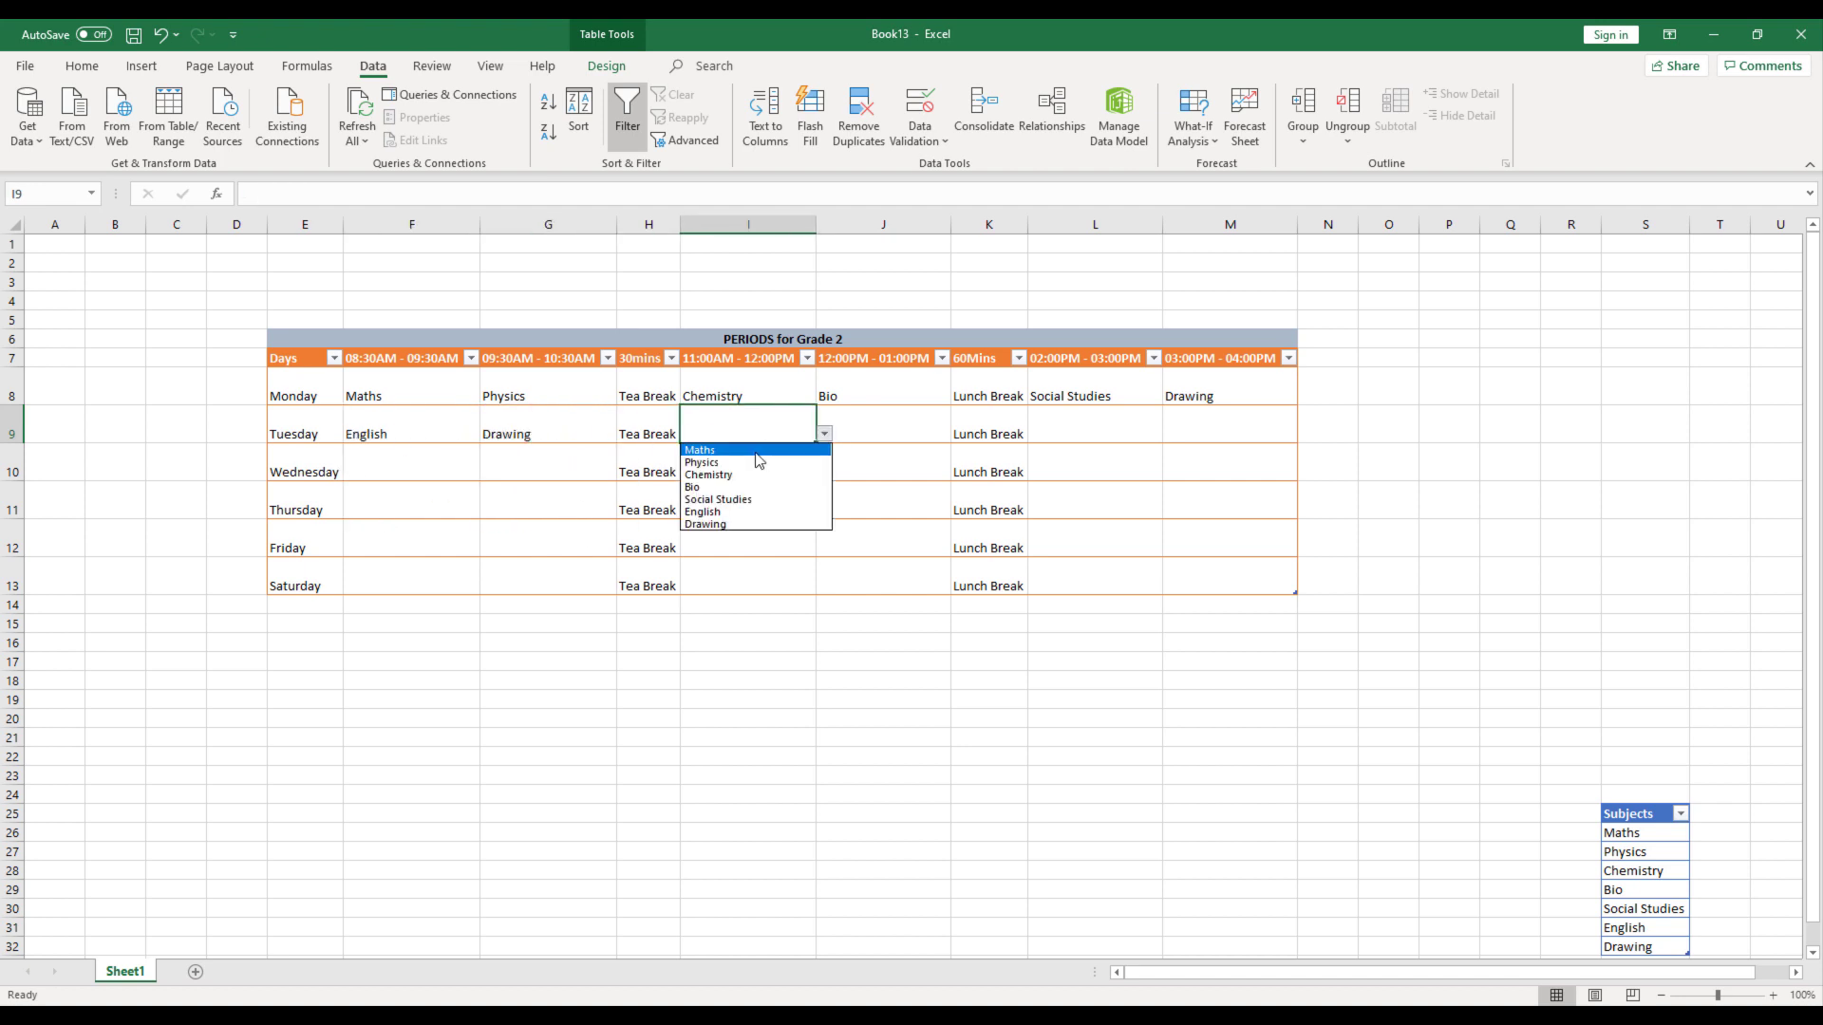
left_click(721, 450)
- Choose Physics, Social Studies and Bio for Tuesday's J9, L9 and M9
left_click(870, 423)
left_click(959, 433)
left_click(859, 462)
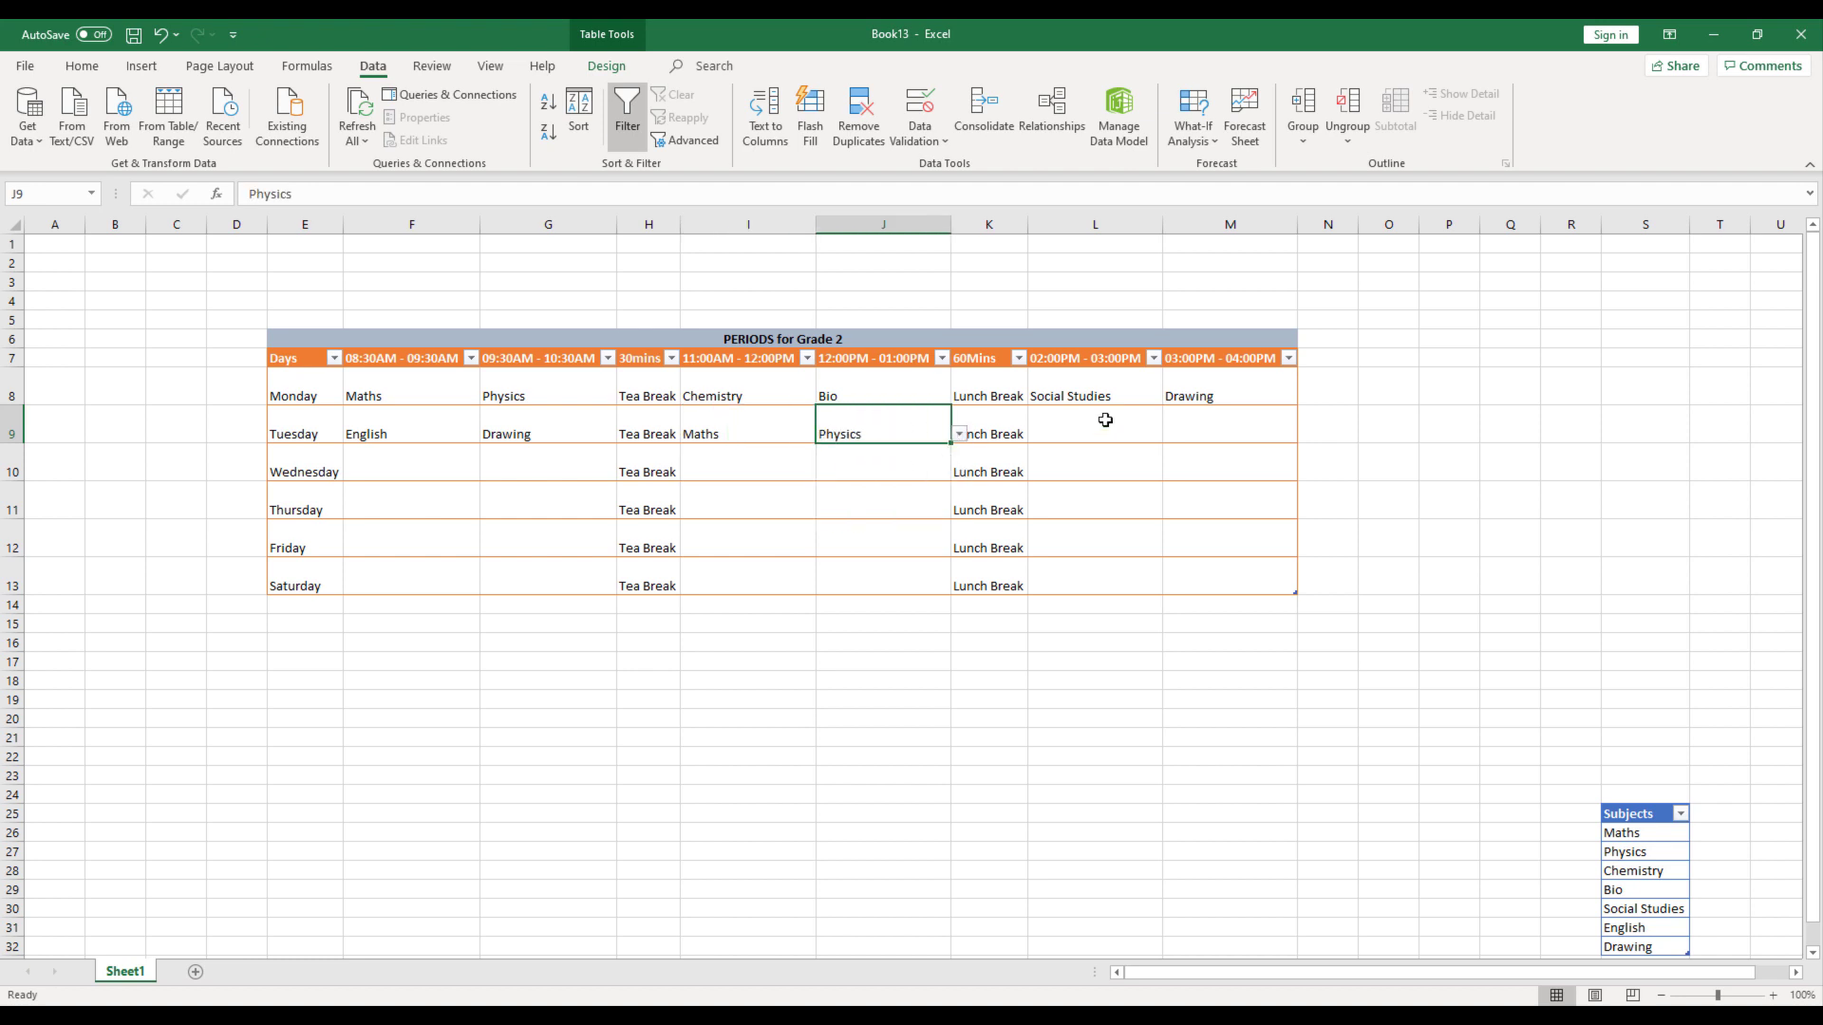
left_click(1102, 423)
left_click(1171, 434)
left_click(1085, 500)
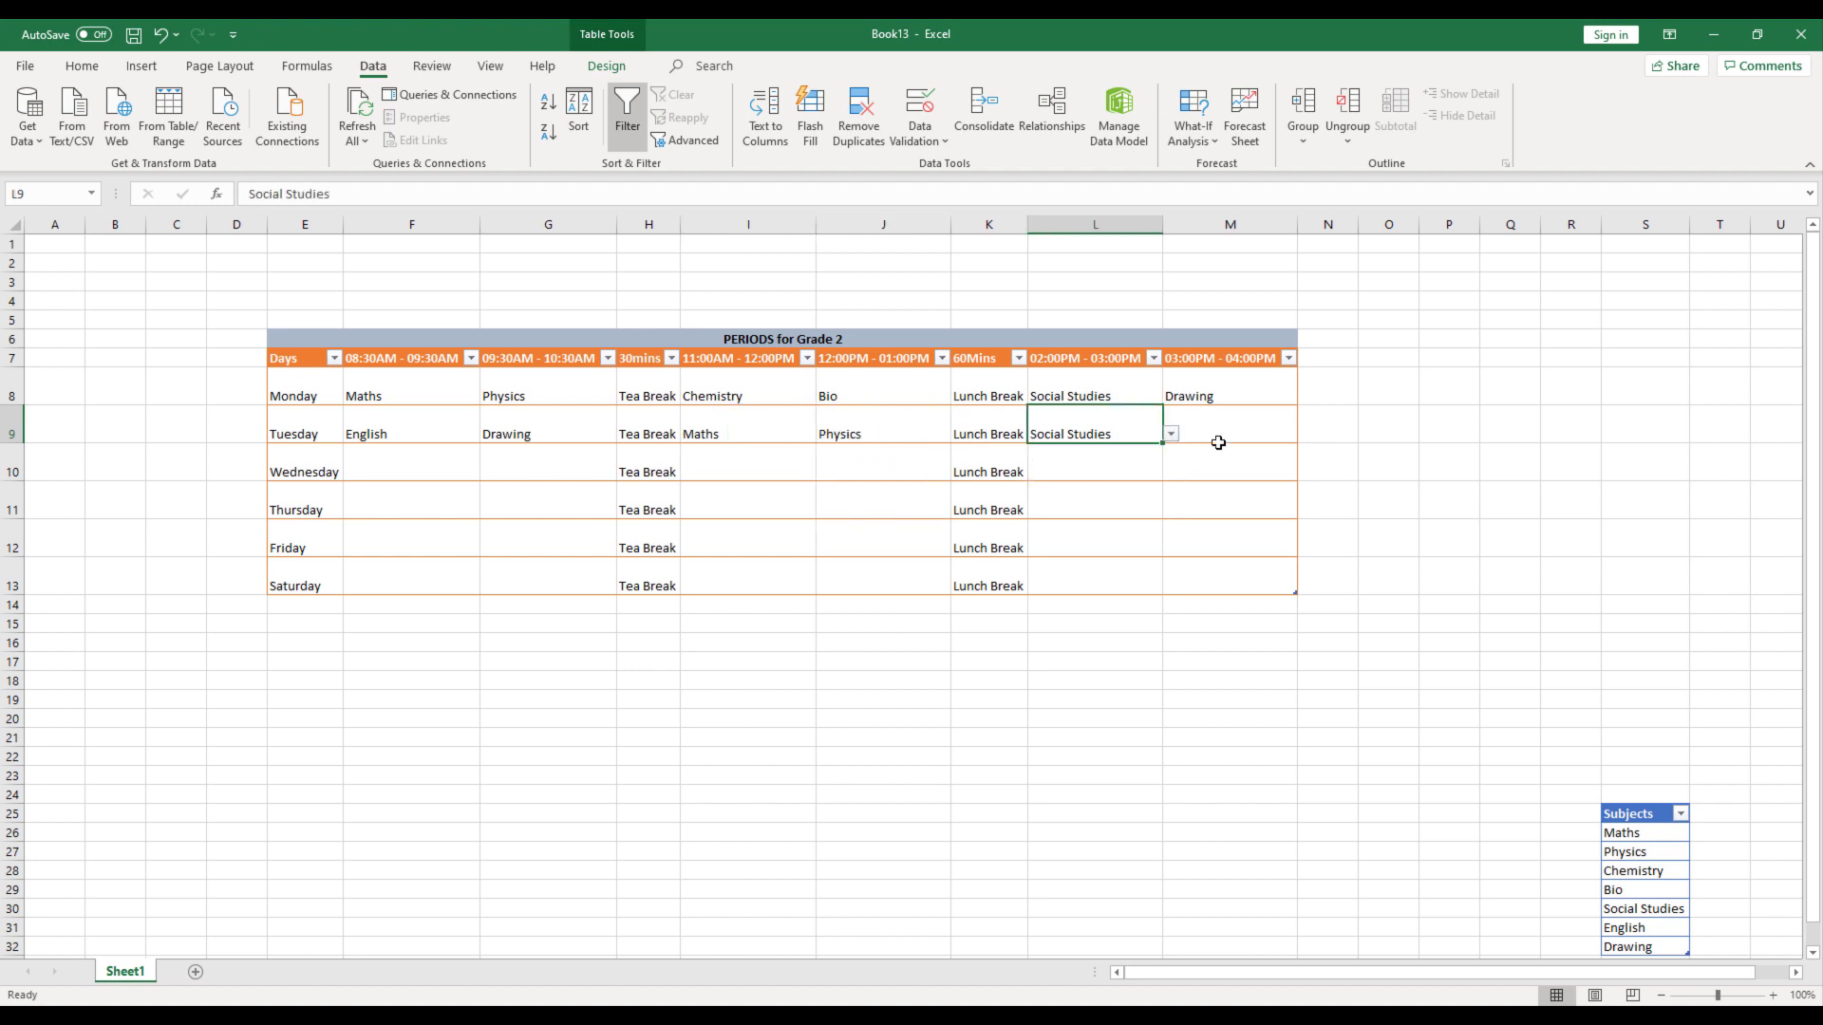
left_click(1254, 427)
left_click(1306, 434)
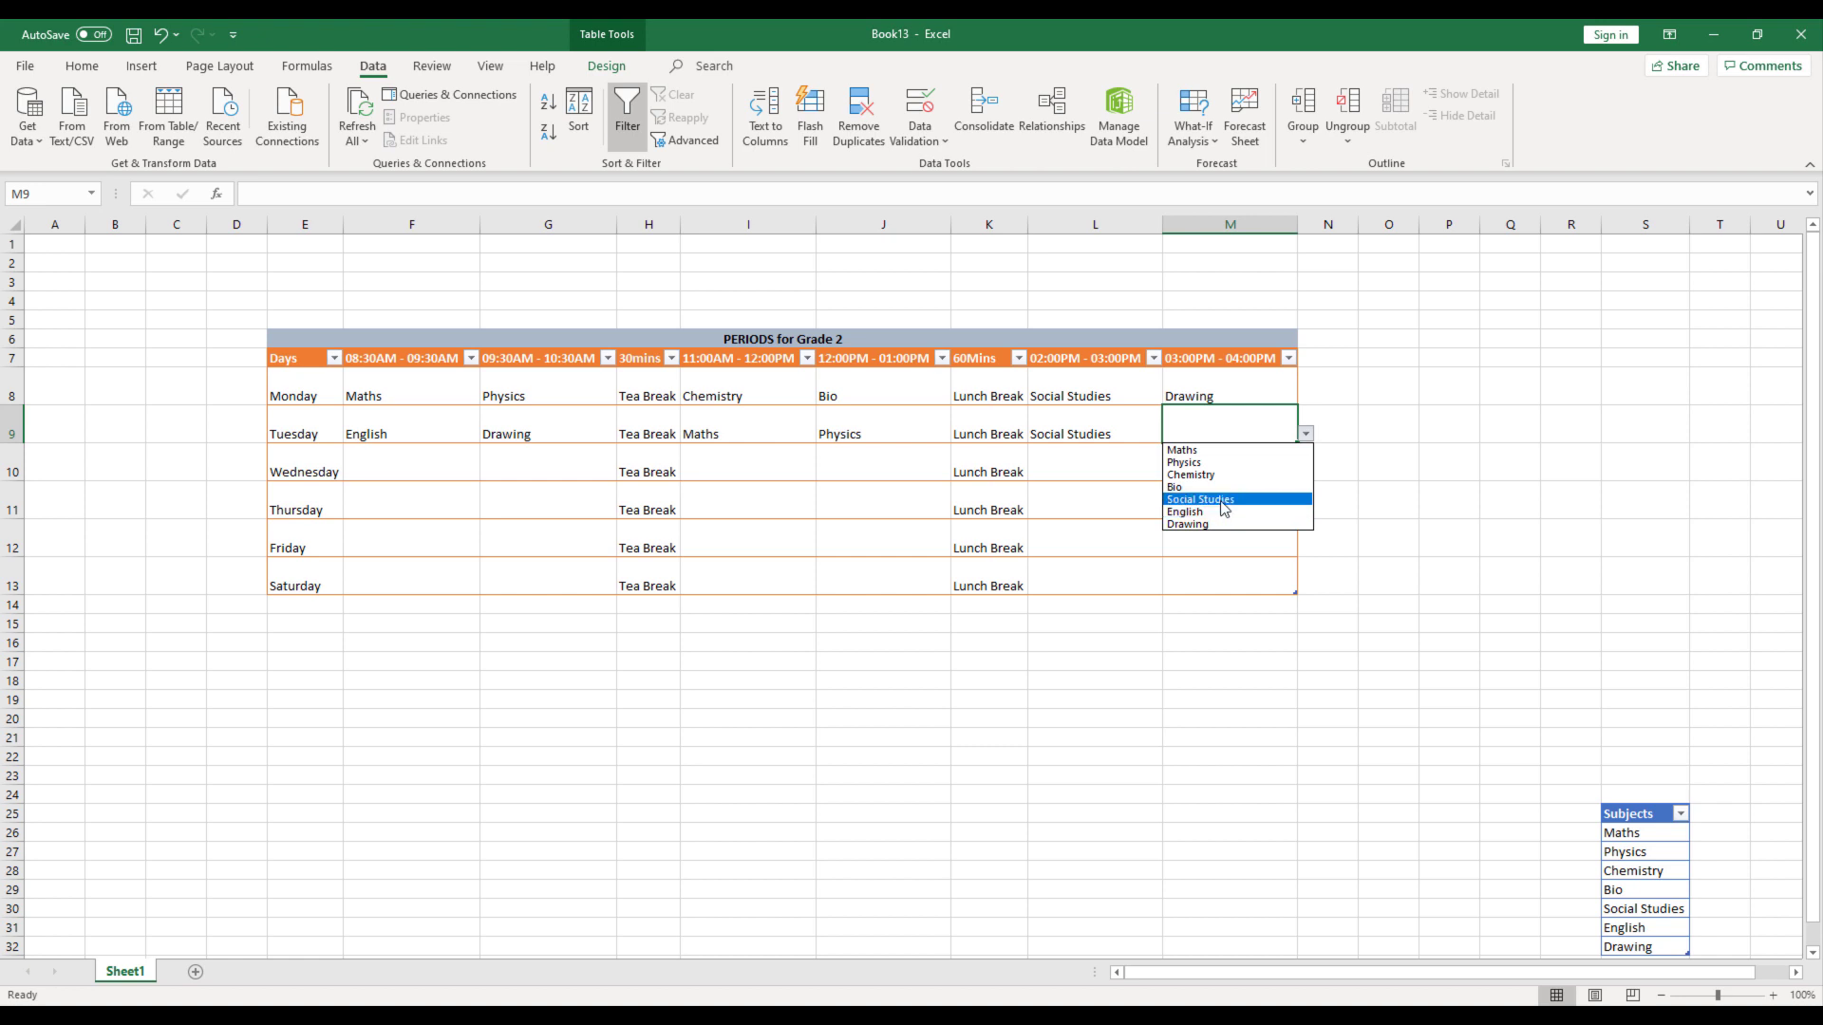
left_click(1195, 493)
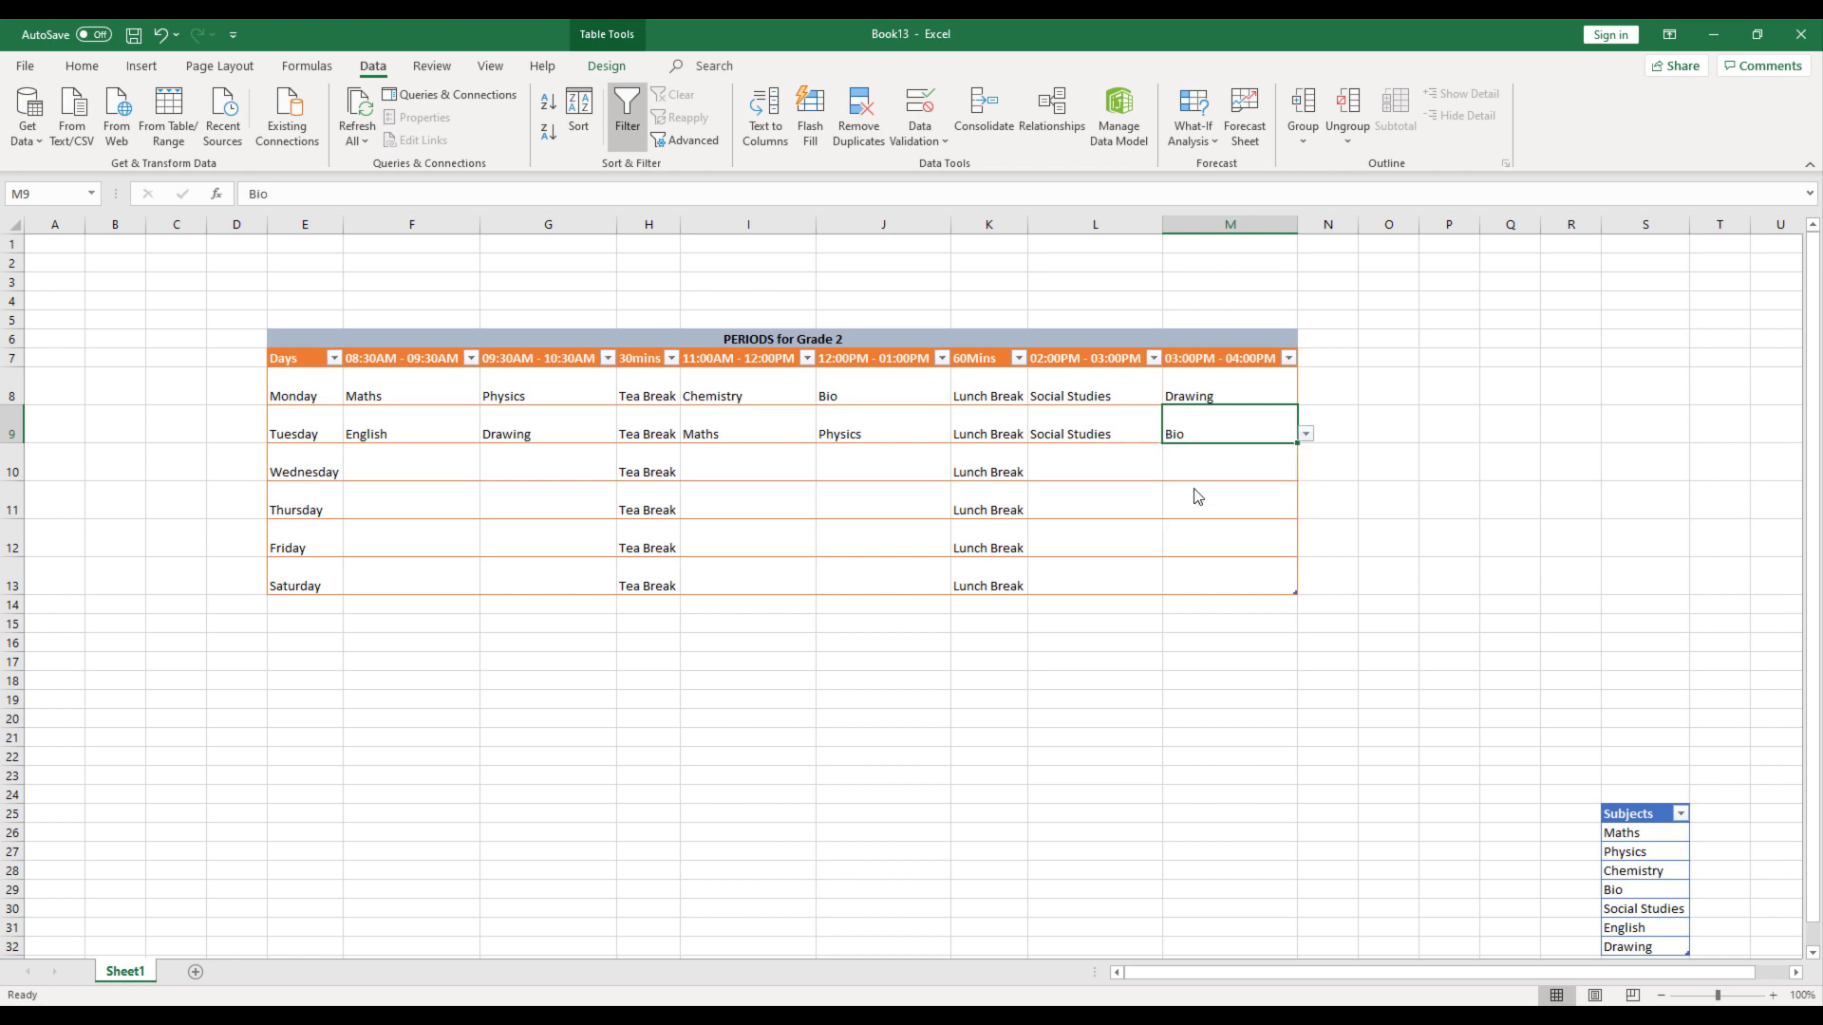
left_click(1199, 627)
- Copy Tuesday's English and Drawing into F10:G13 and Maths and Physics into I10:J13
left_click(364, 427)
left_click_drag(364, 426, 525, 423)
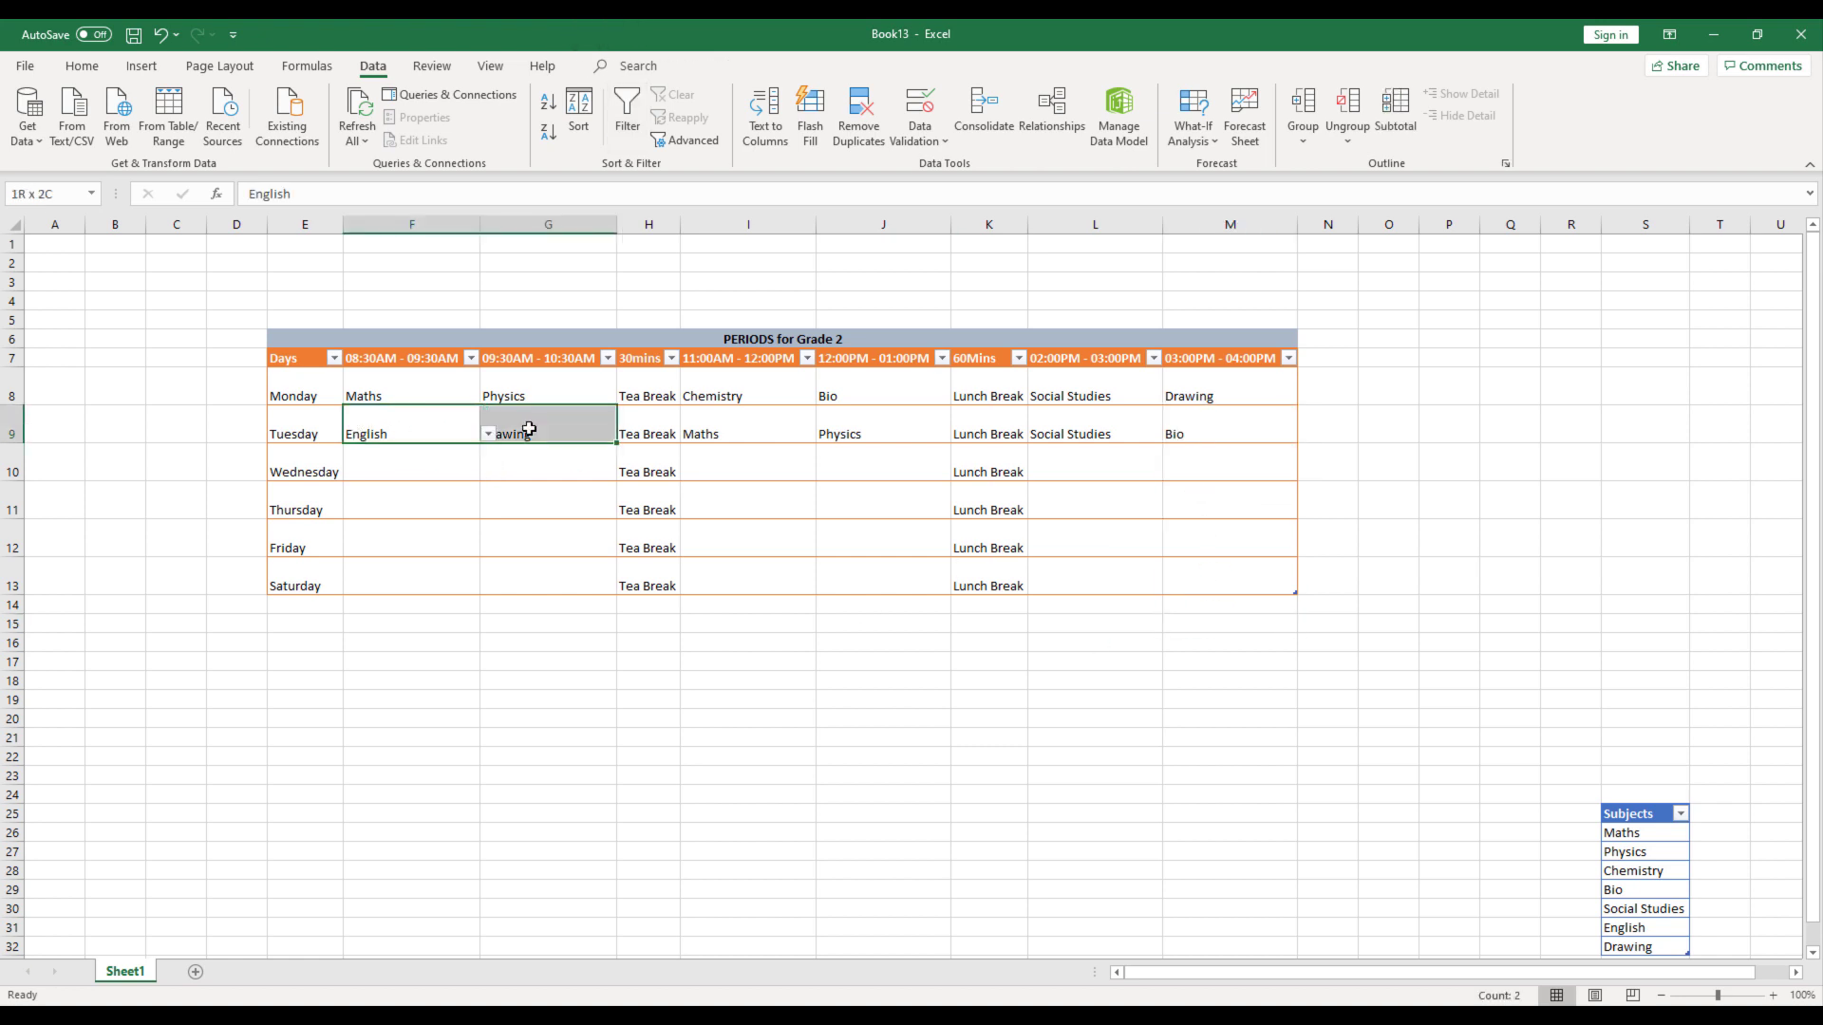
key("ctrl+c")
left_click_drag(390, 468, 500, 565)
key("ctrl+v")
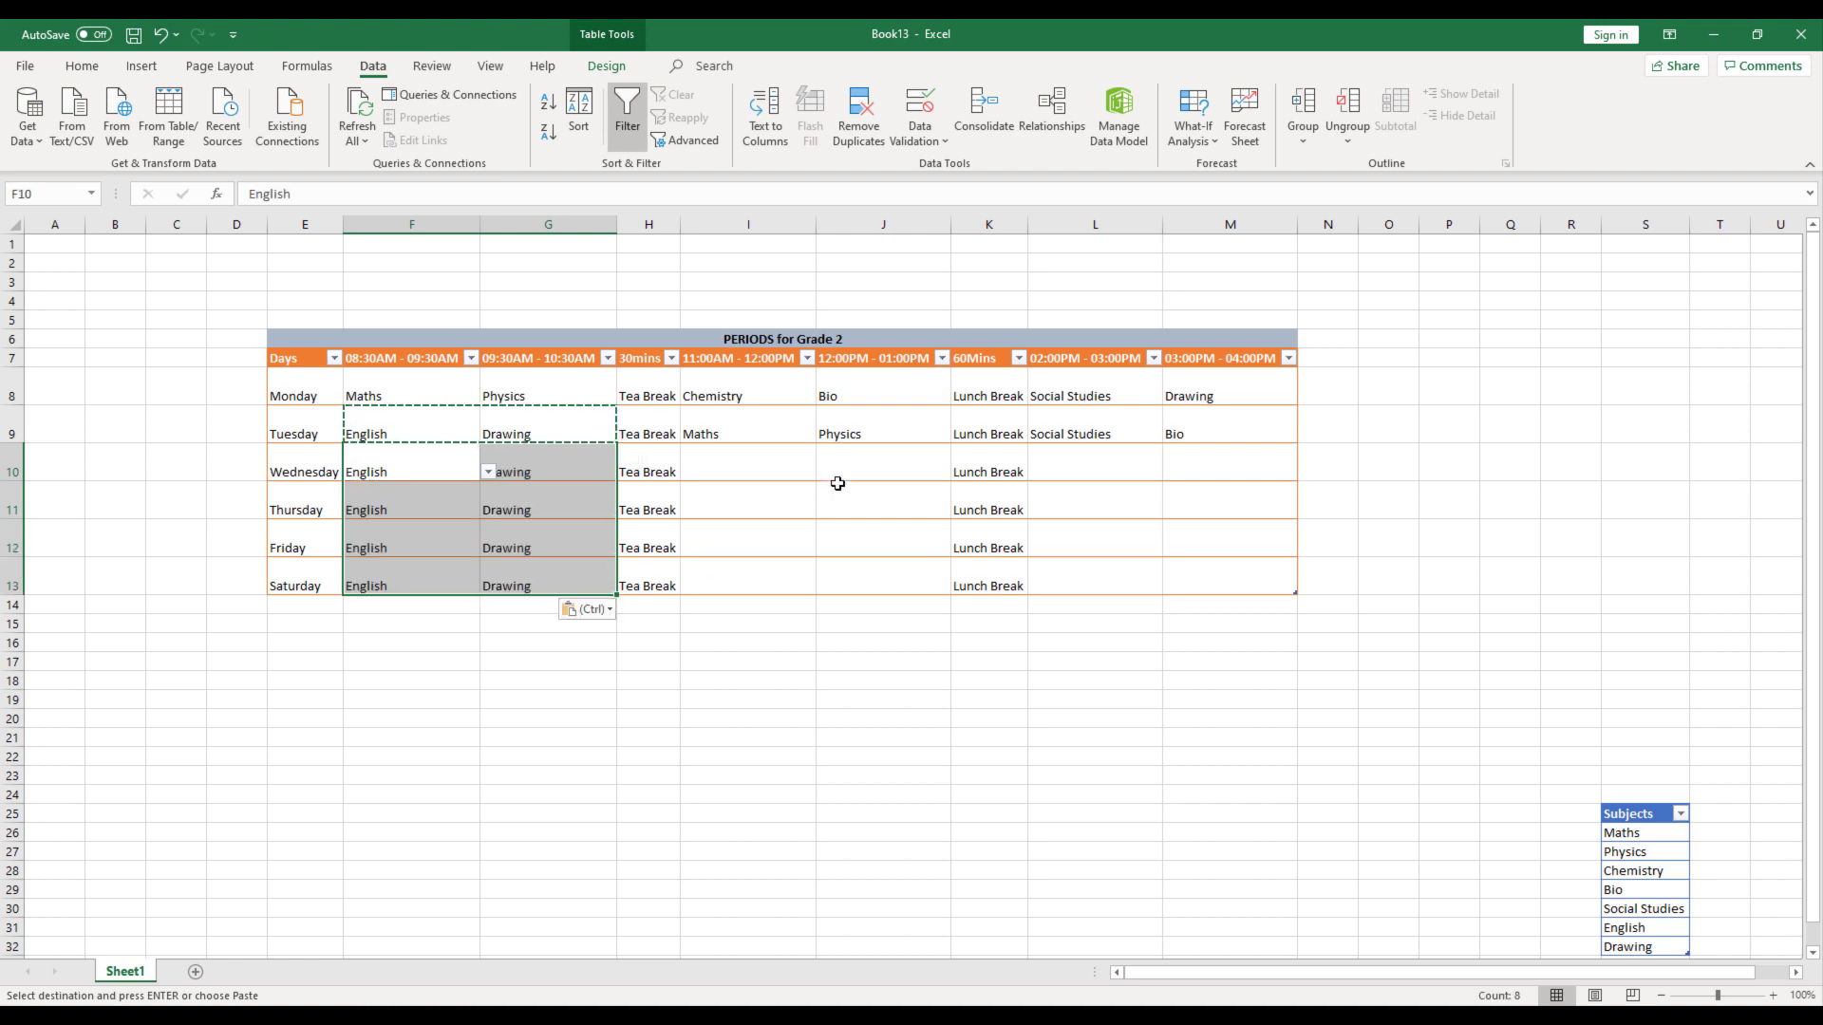
mouse_move(761, 427)
left_mouse_down()
mouse_move(830, 455)
mouse_move(842, 436)
left_mouse_up()
key("ctrl+c")
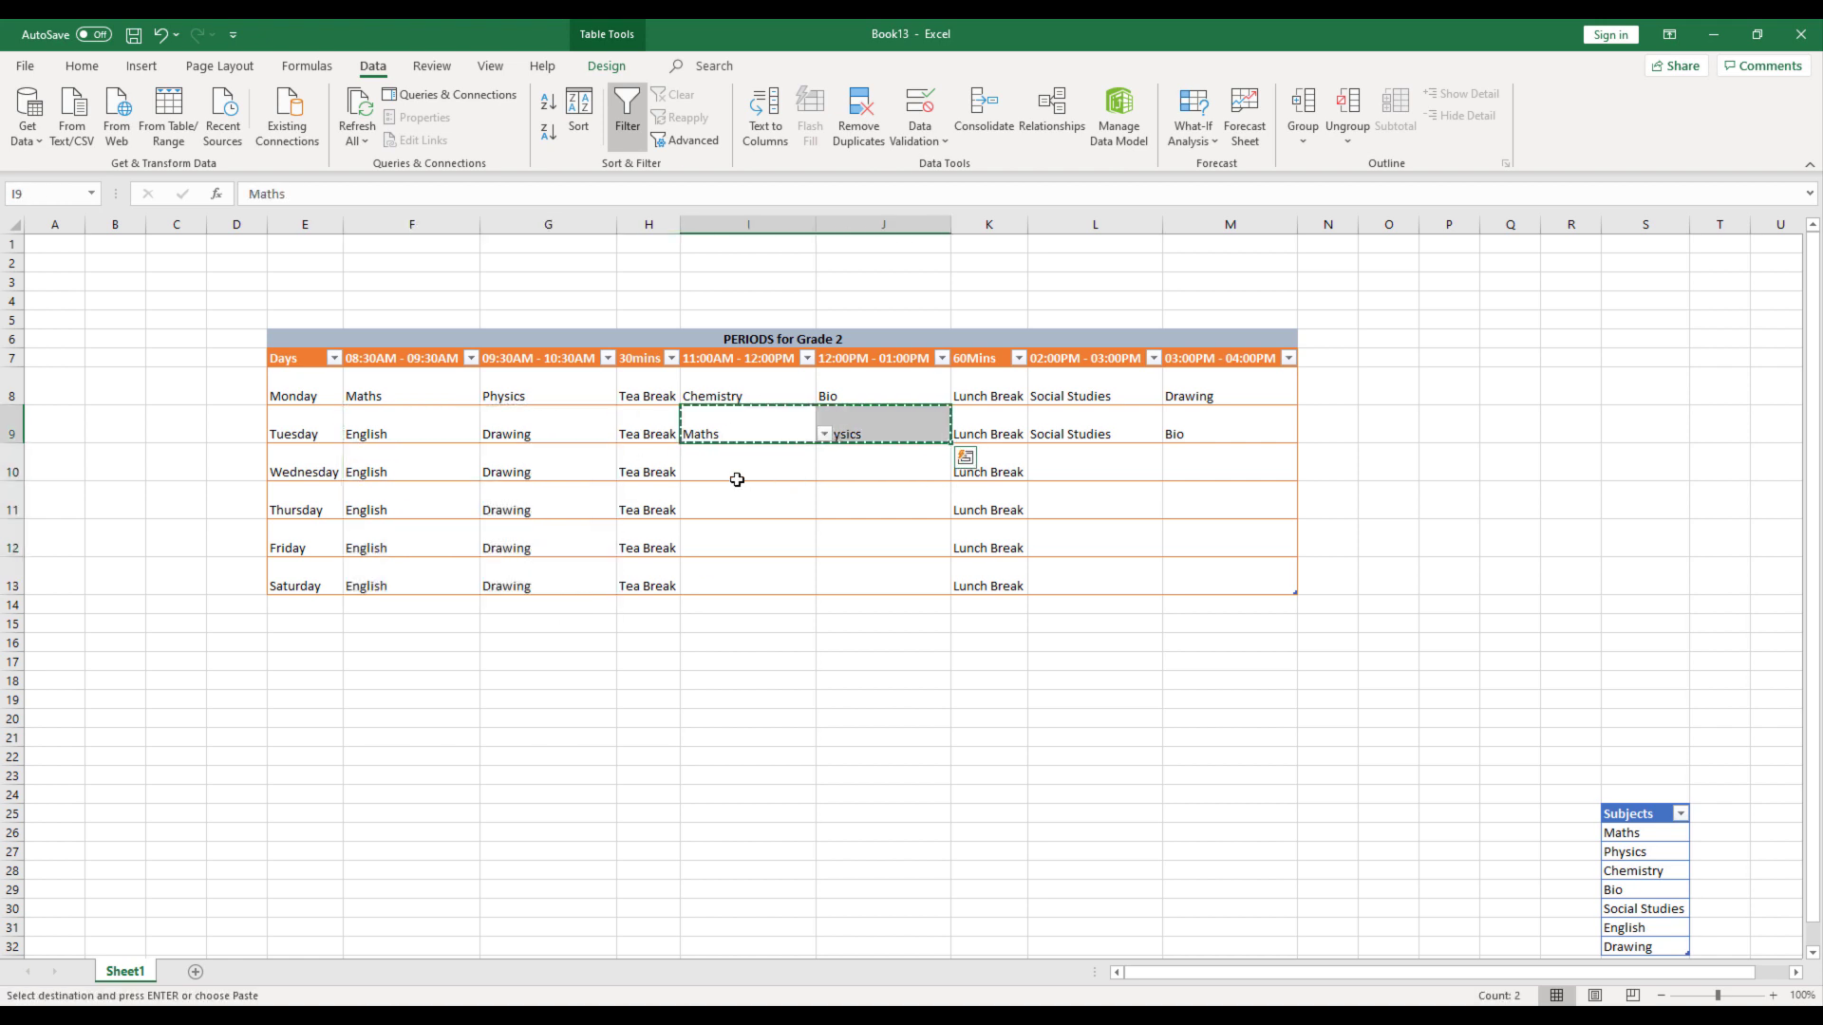
left_click_drag(737, 480, 833, 558)
key("ctrl+v")
- Copy Tuesday's Social Studies and Bio into L10:M13 for Wednesday to Saturday
left_click(1118, 432)
left_click_drag(1118, 432, 1180, 428)
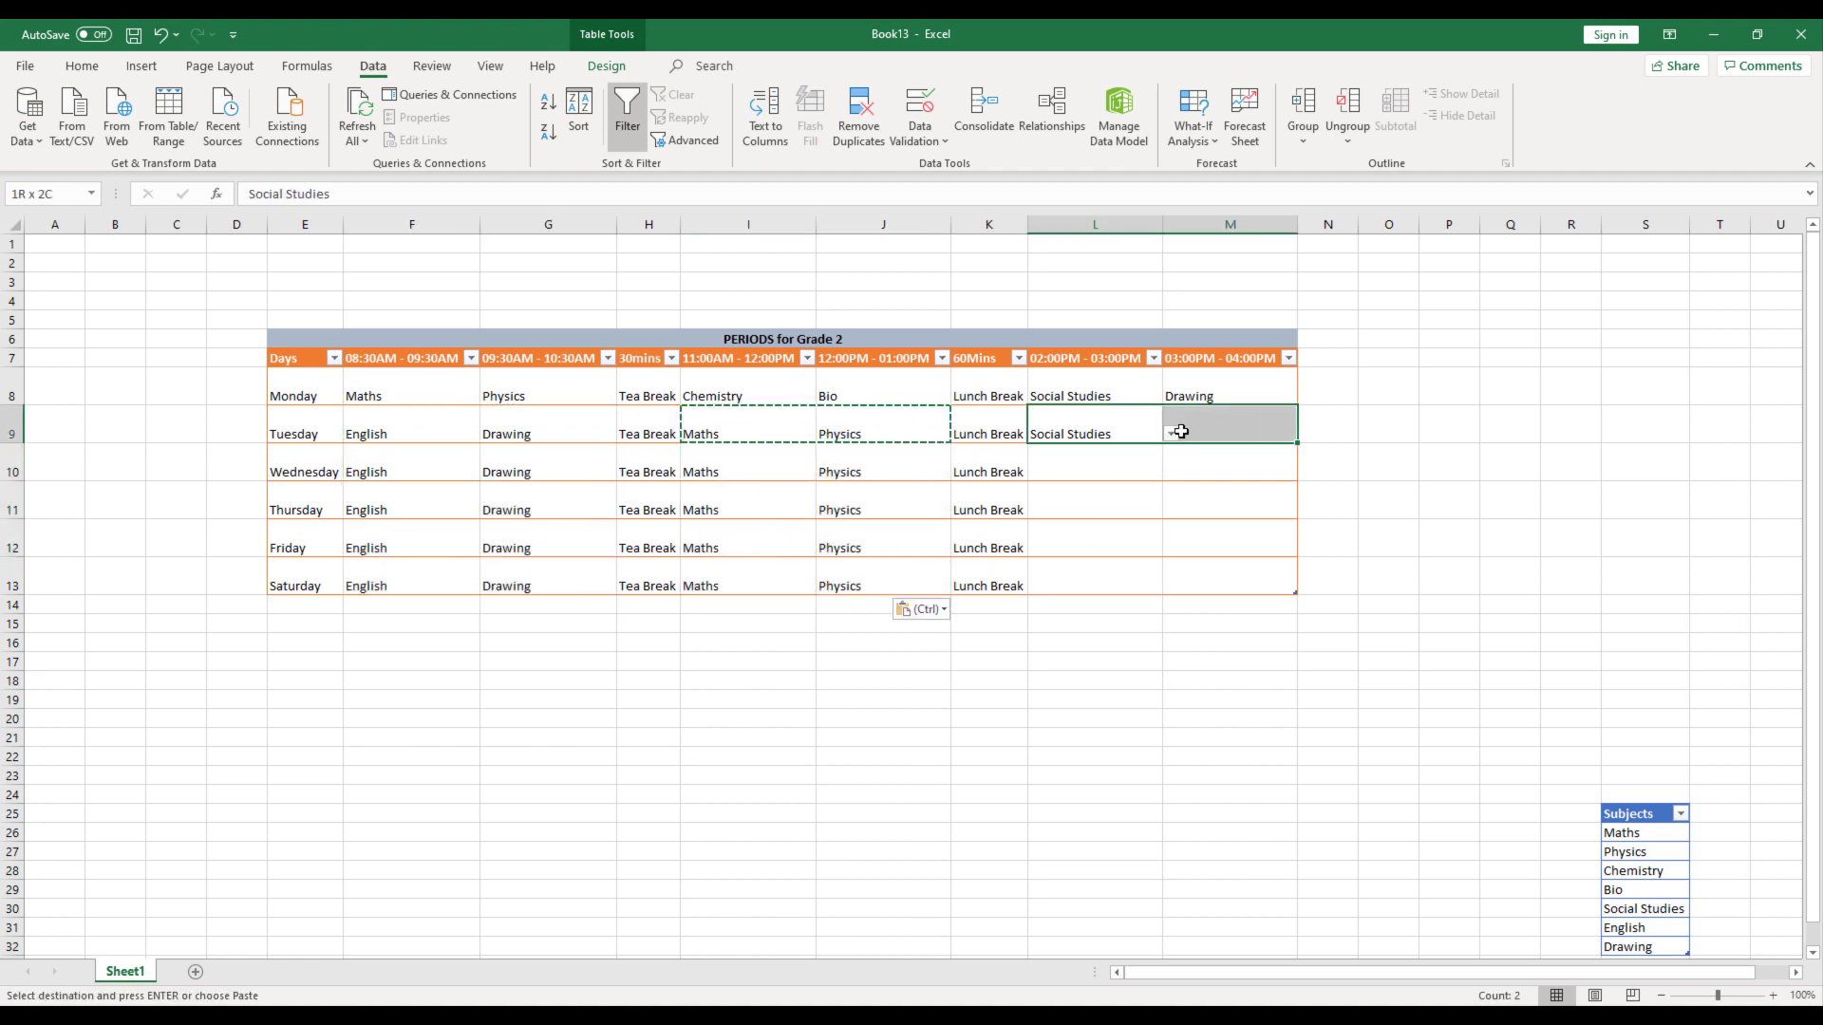
key("ctrl+c")
left_click_drag(1050, 468, 1200, 566)
key("ctrl+v")
left_click(1081, 725)
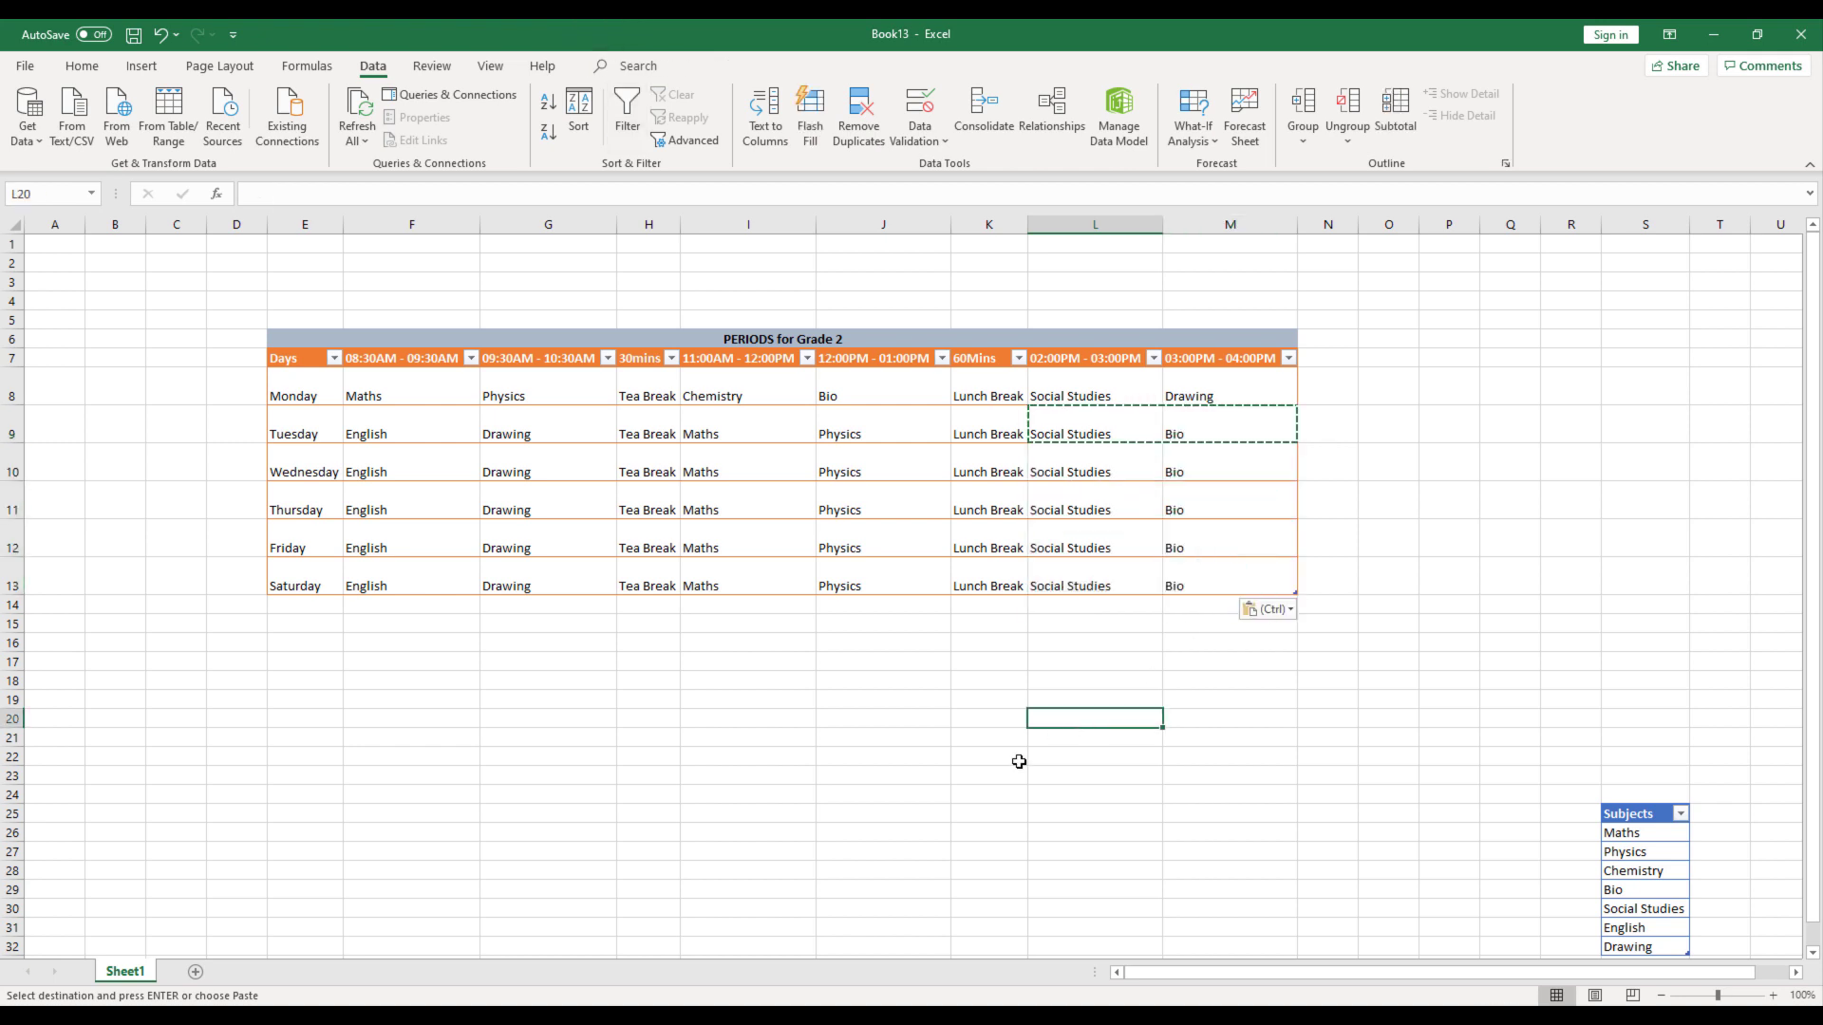
left_click(403, 499)
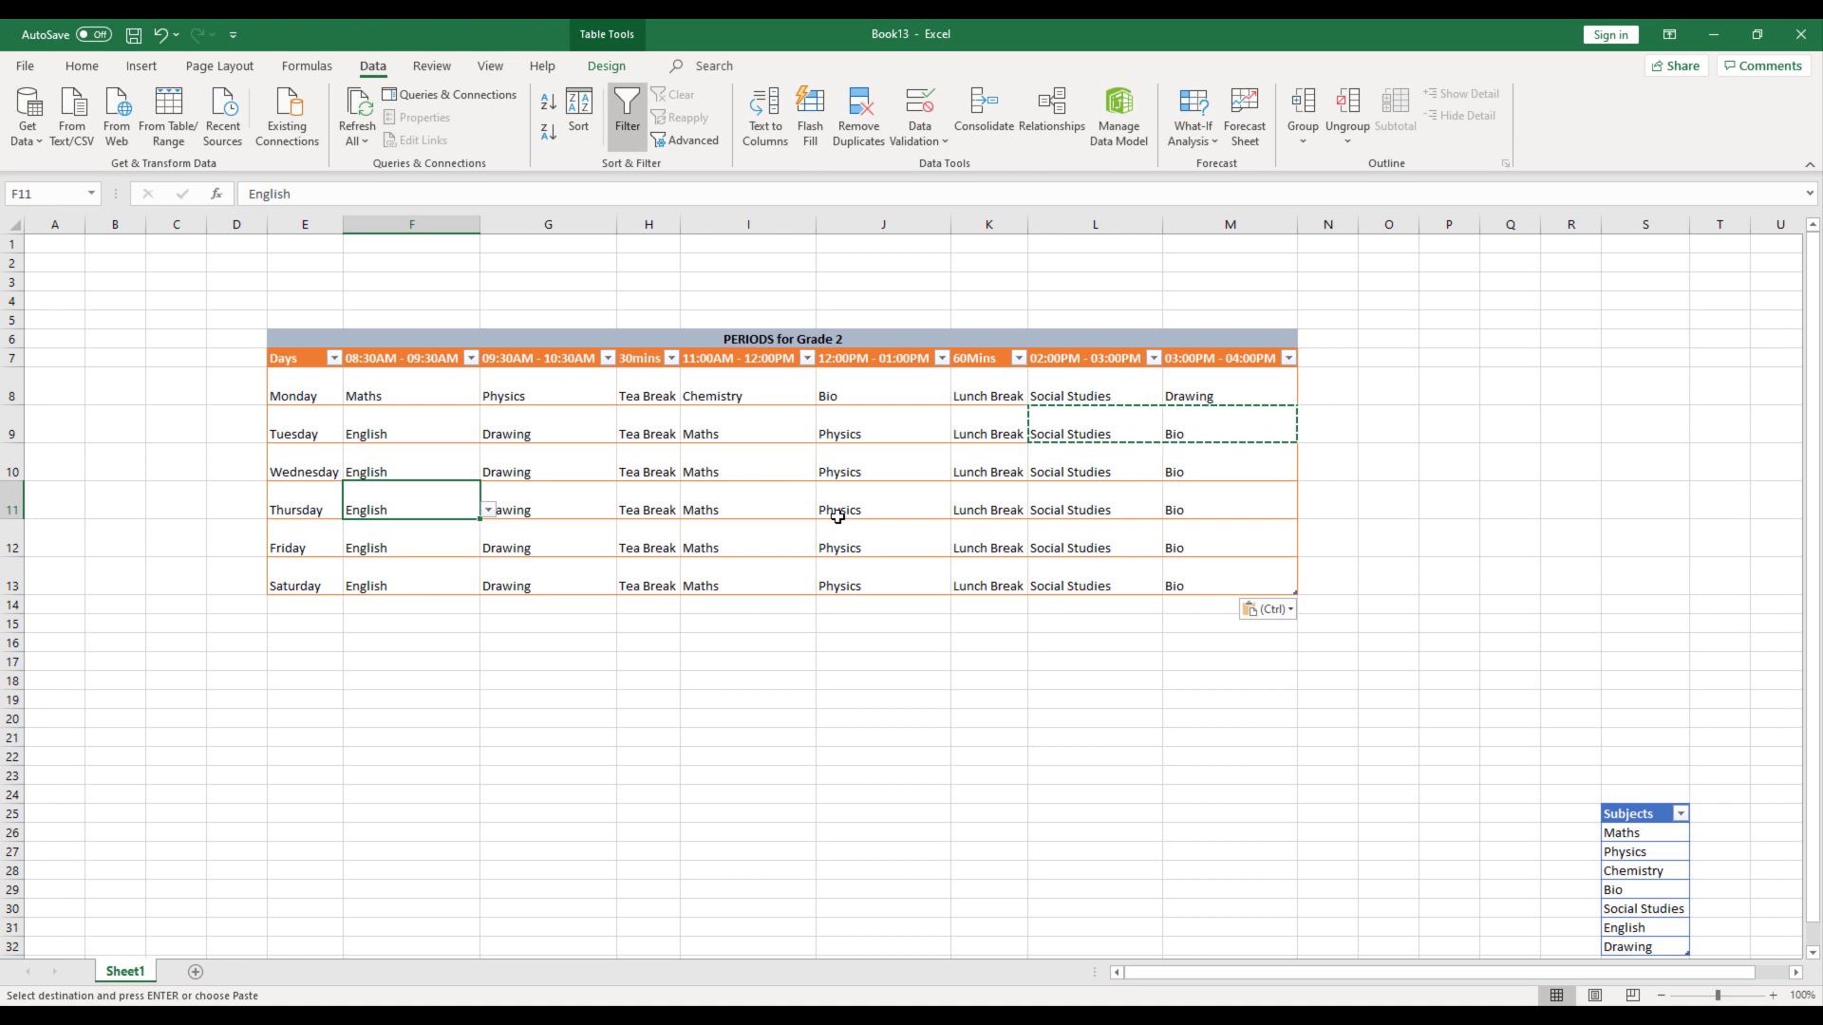
left_click(826, 341)
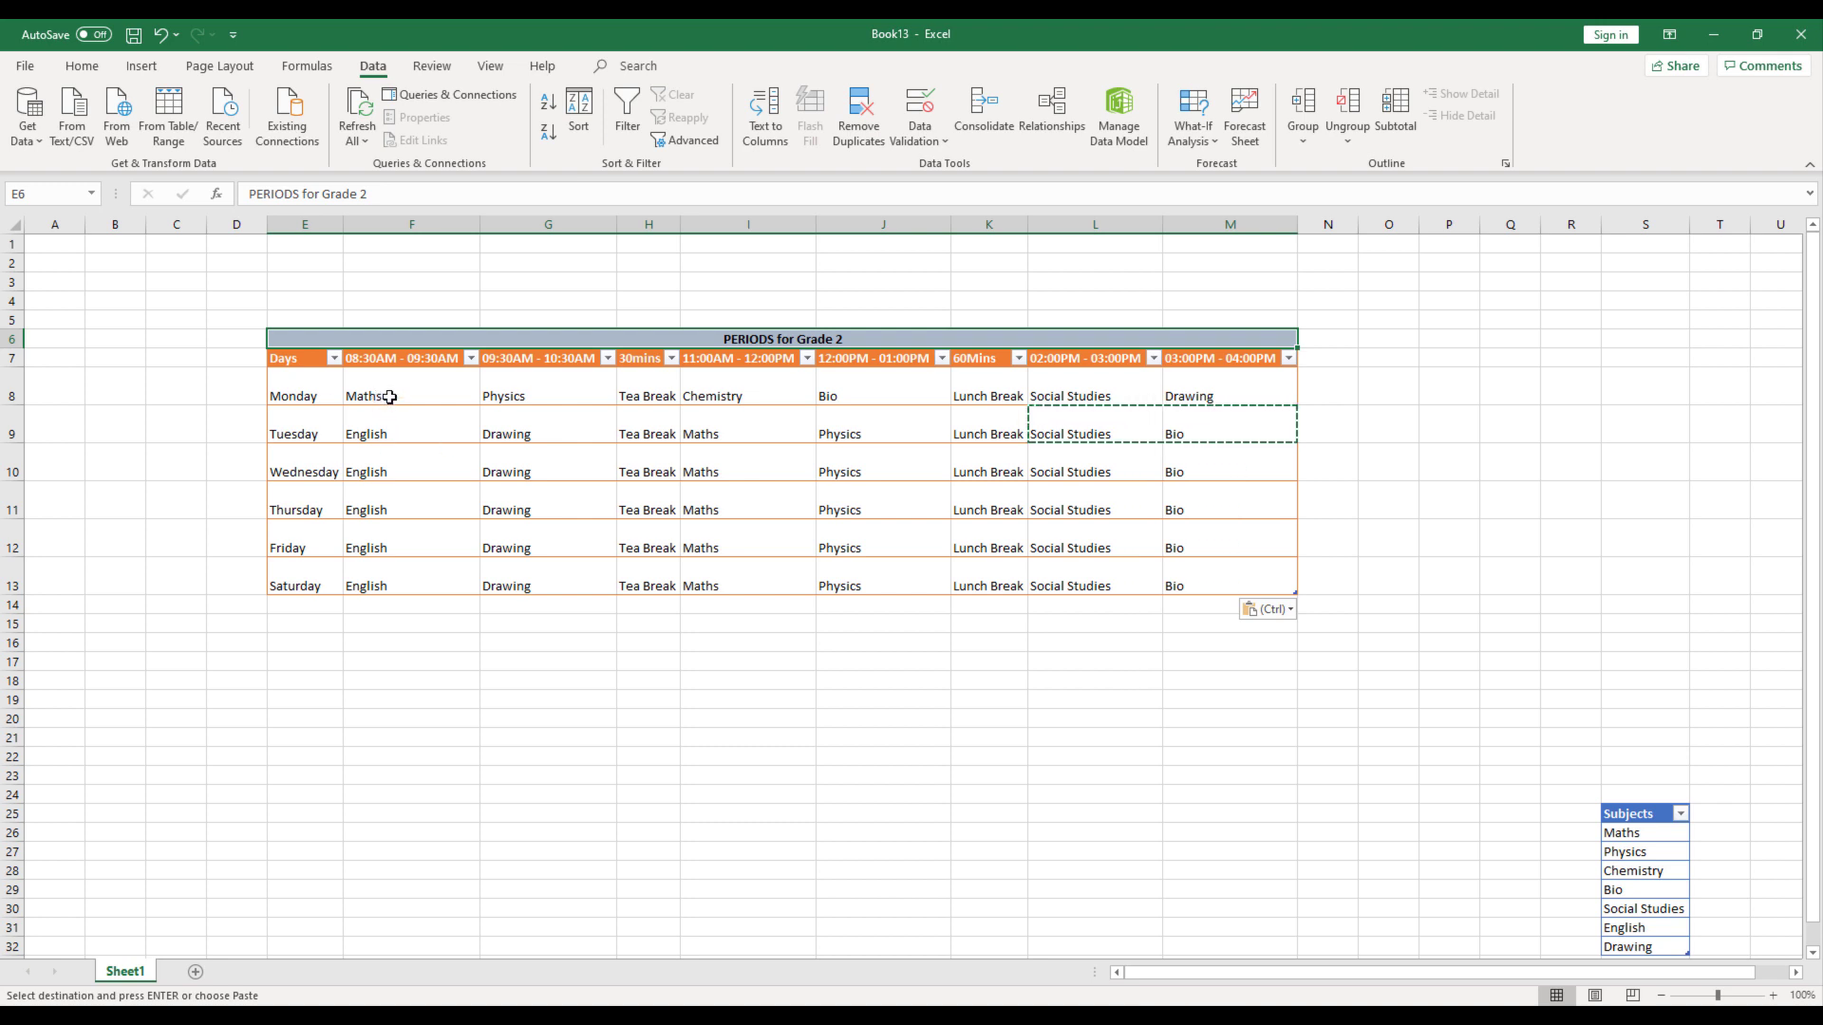
left_click(379, 396)
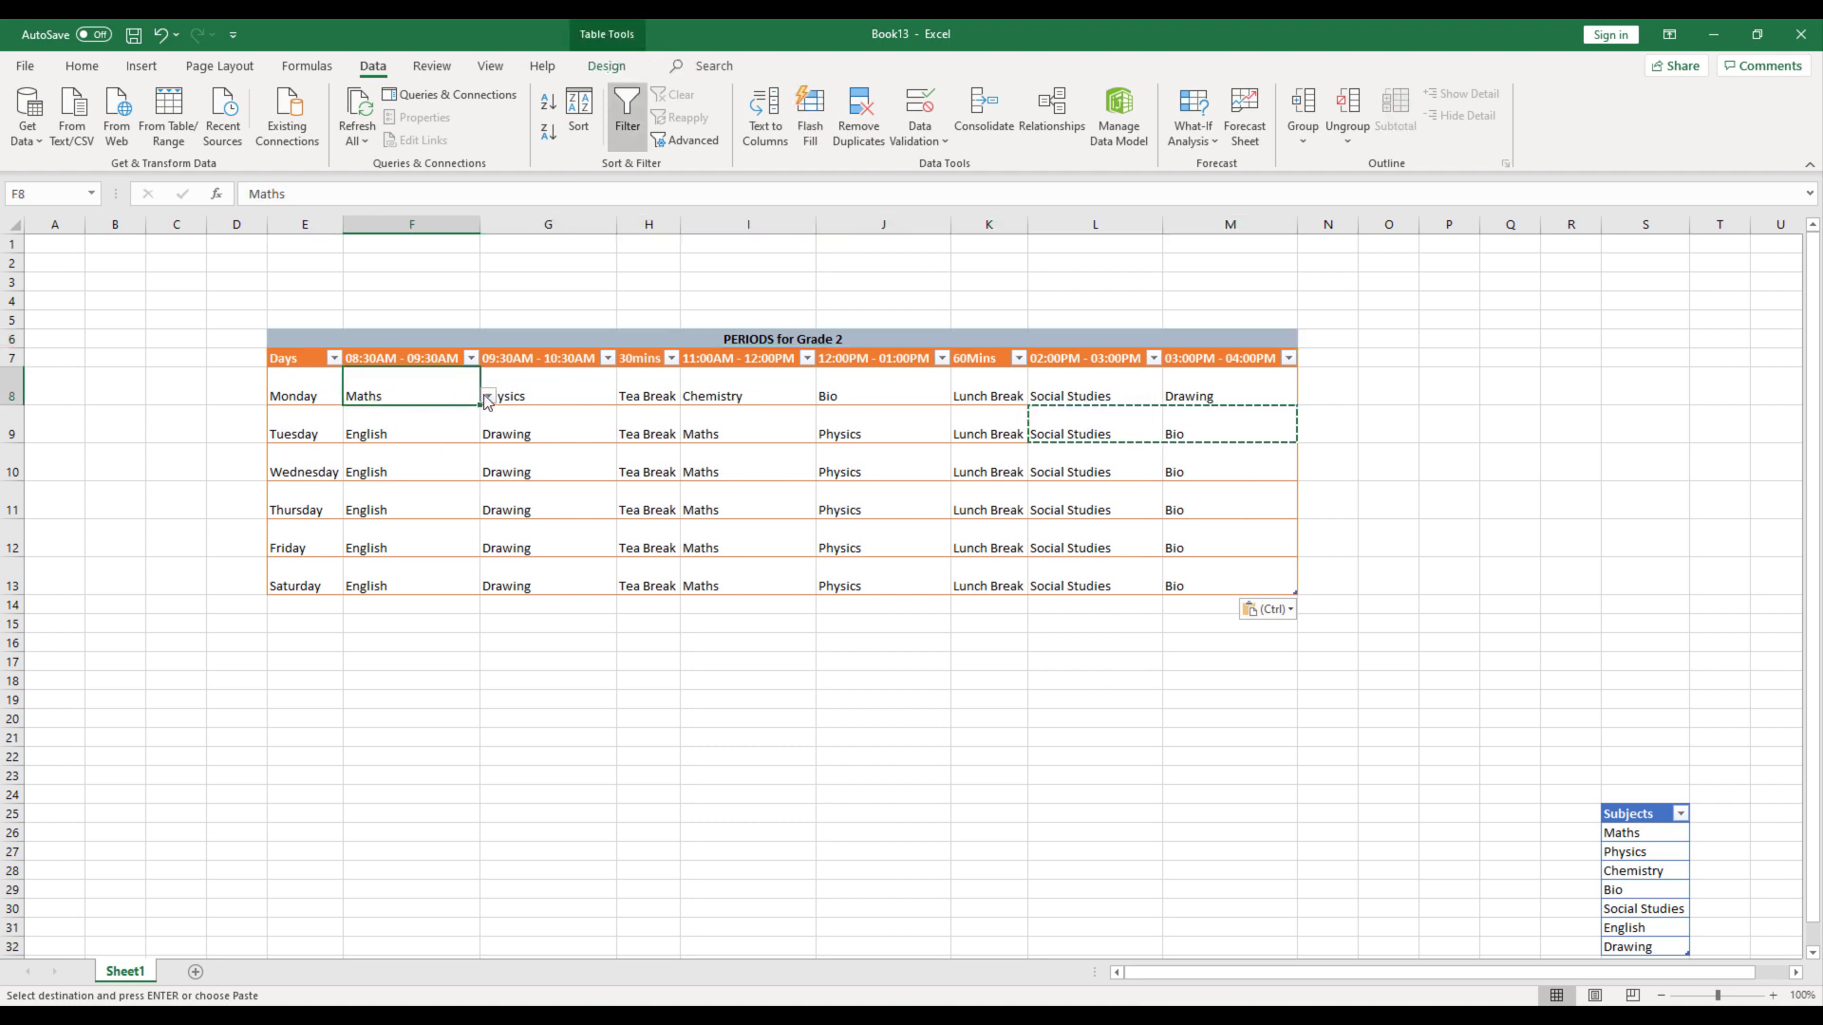